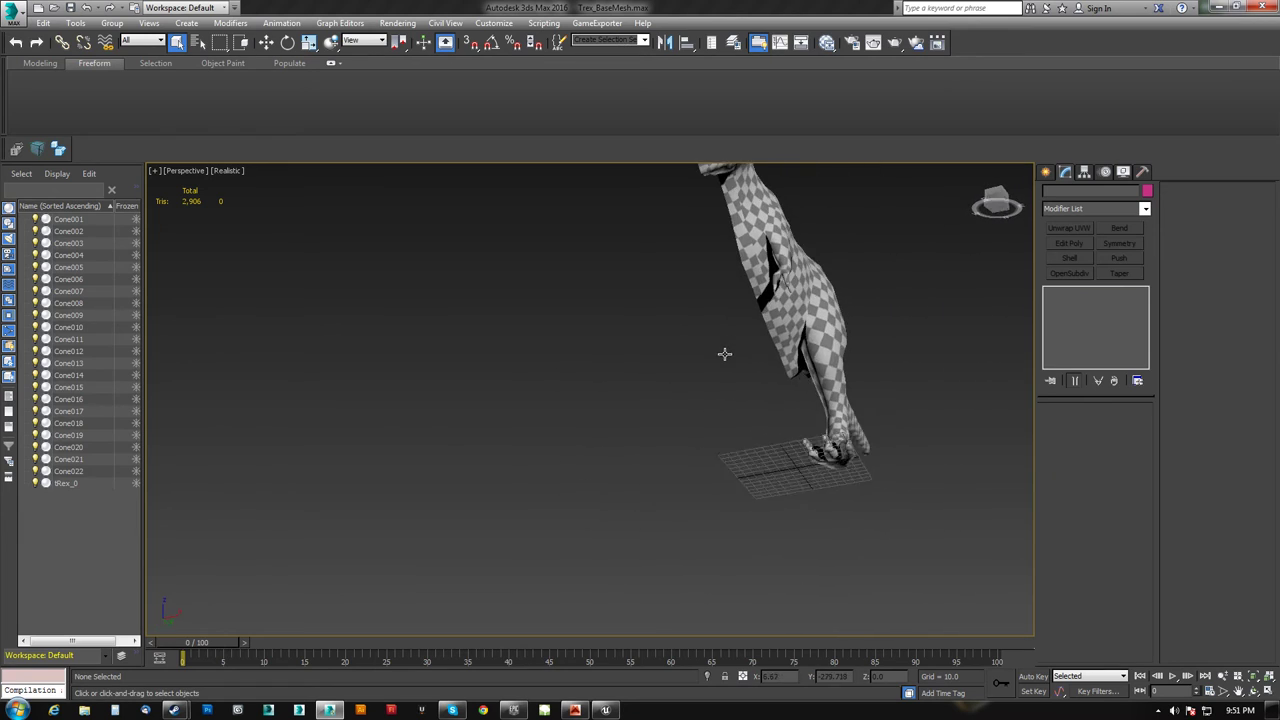
Step: Inspect the checker-mapped T-rex from several sides and select its body mesh
{"action": "scroll", "coordinate": [694, 394], "scroll_direction": "up", "scroll_amount": 8}
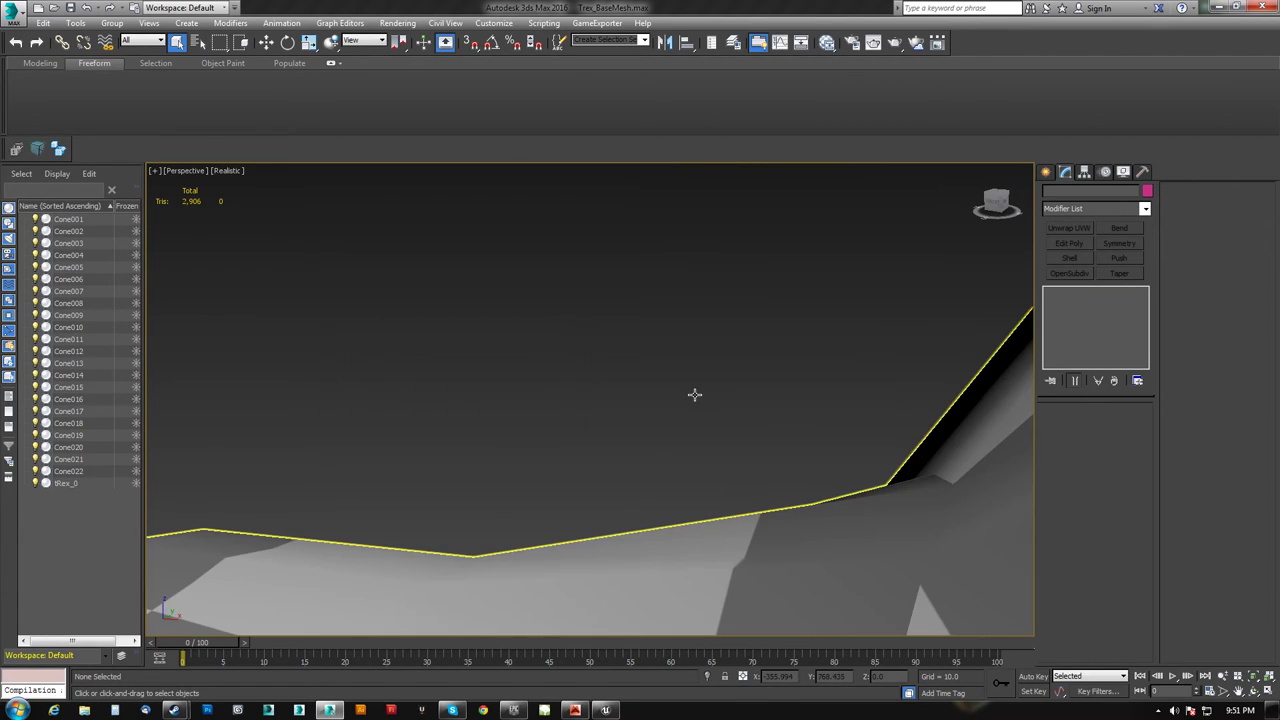
{"action": "scroll", "coordinate": [694, 394], "scroll_direction": "down", "scroll_amount": 8}
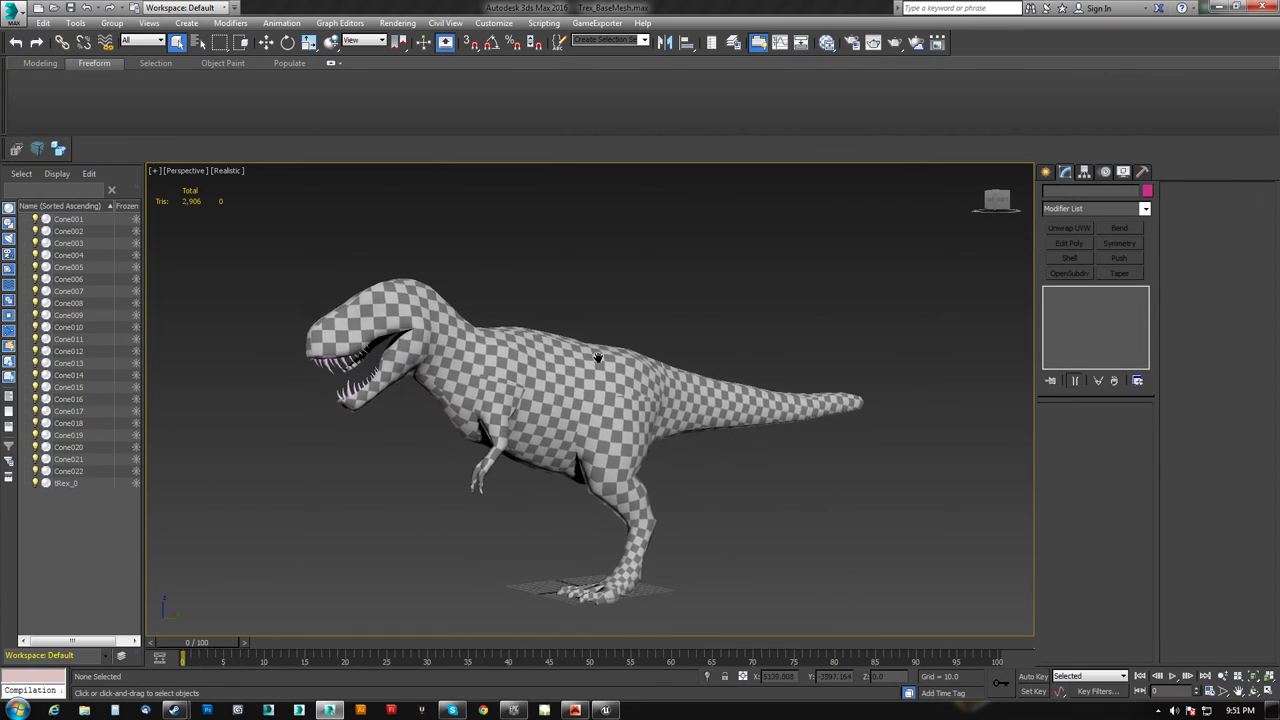
{"action": "scroll", "coordinate": [575, 366], "scroll_direction": "up", "scroll_amount": 4}
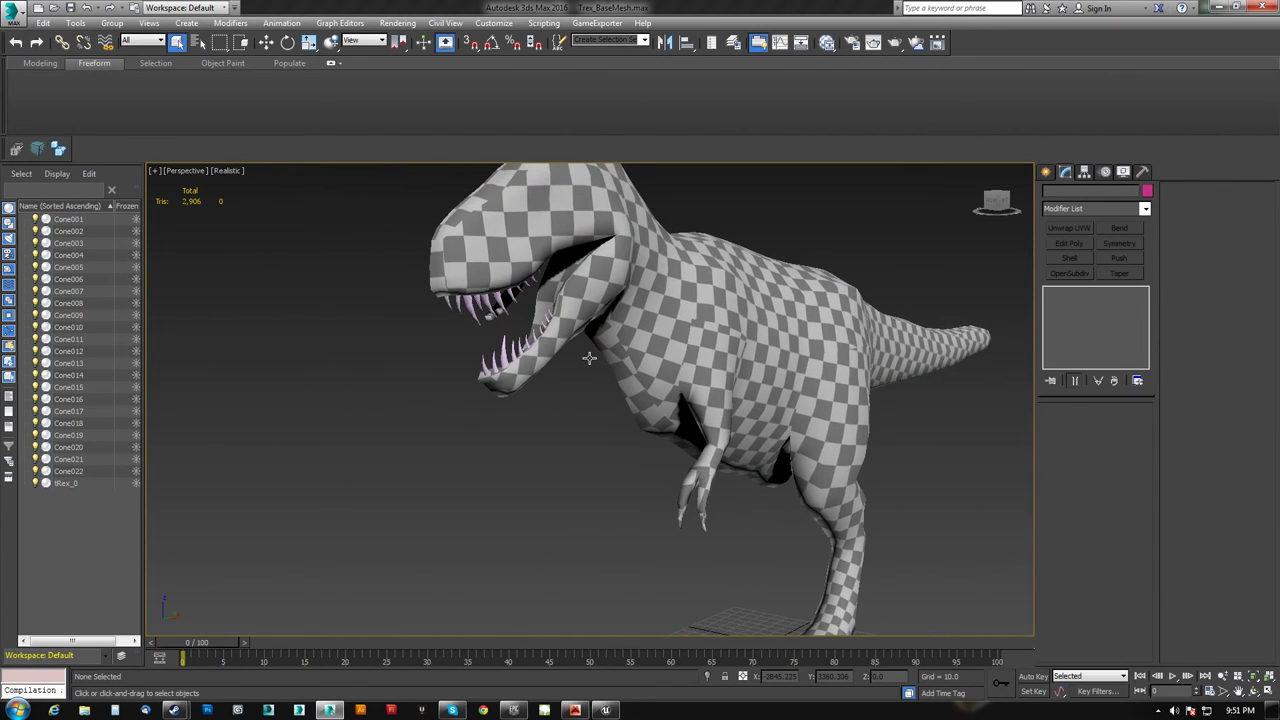
{"action": "scroll", "coordinate": [561, 344], "scroll_direction": "down", "scroll_amount": 5}
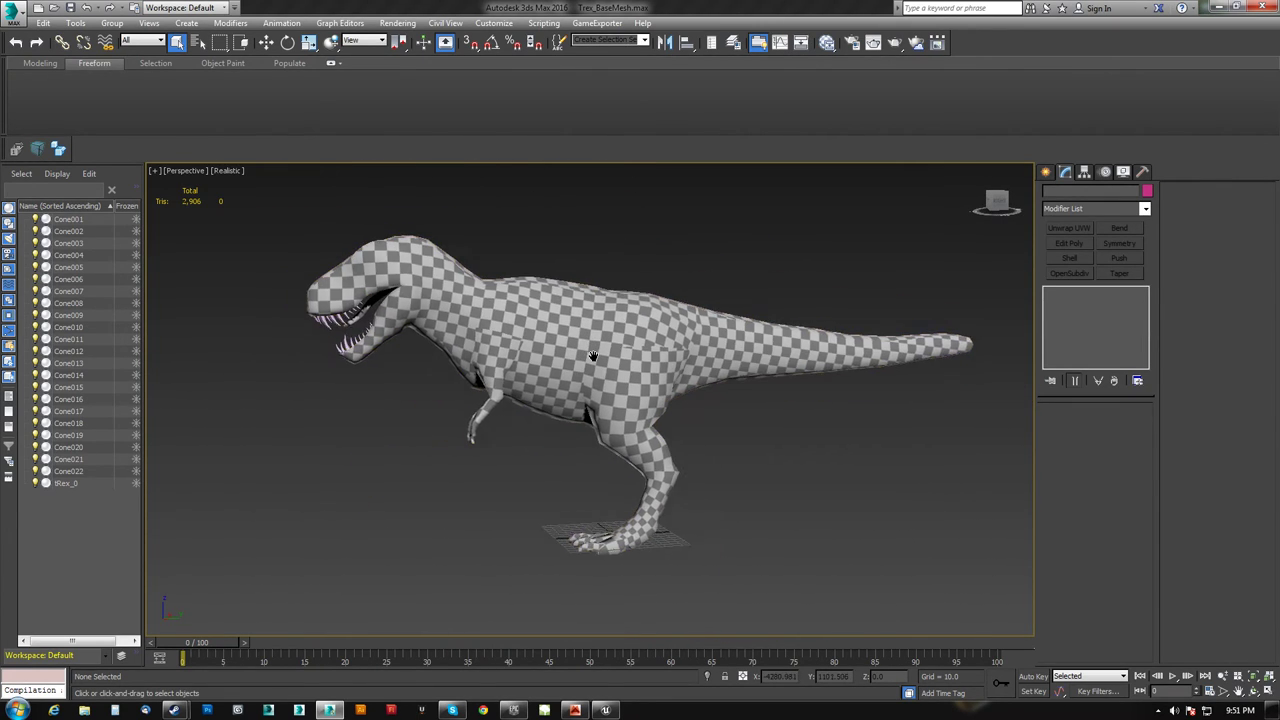
{"action": "scroll", "coordinate": [673, 364], "scroll_direction": "up", "scroll_amount": 5}
{"action": "left_click", "coordinate": [673, 364]}
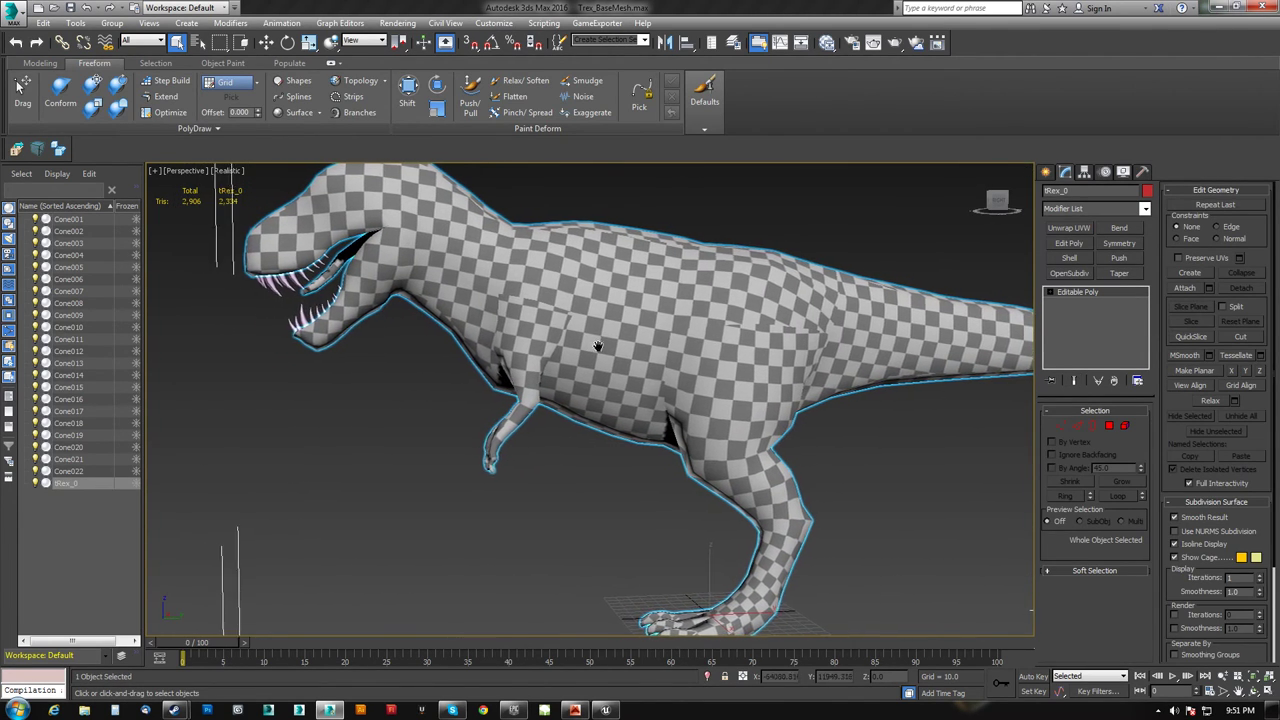
Step: Select the large tooth Cone003 in the lower jaw and examine the teeth along both jaws
{"action": "scroll", "coordinate": [502, 391], "scroll_direction": "up", "scroll_amount": 5}
{"action": "scroll", "coordinate": [502, 391], "scroll_direction": "down", "scroll_amount": 5}
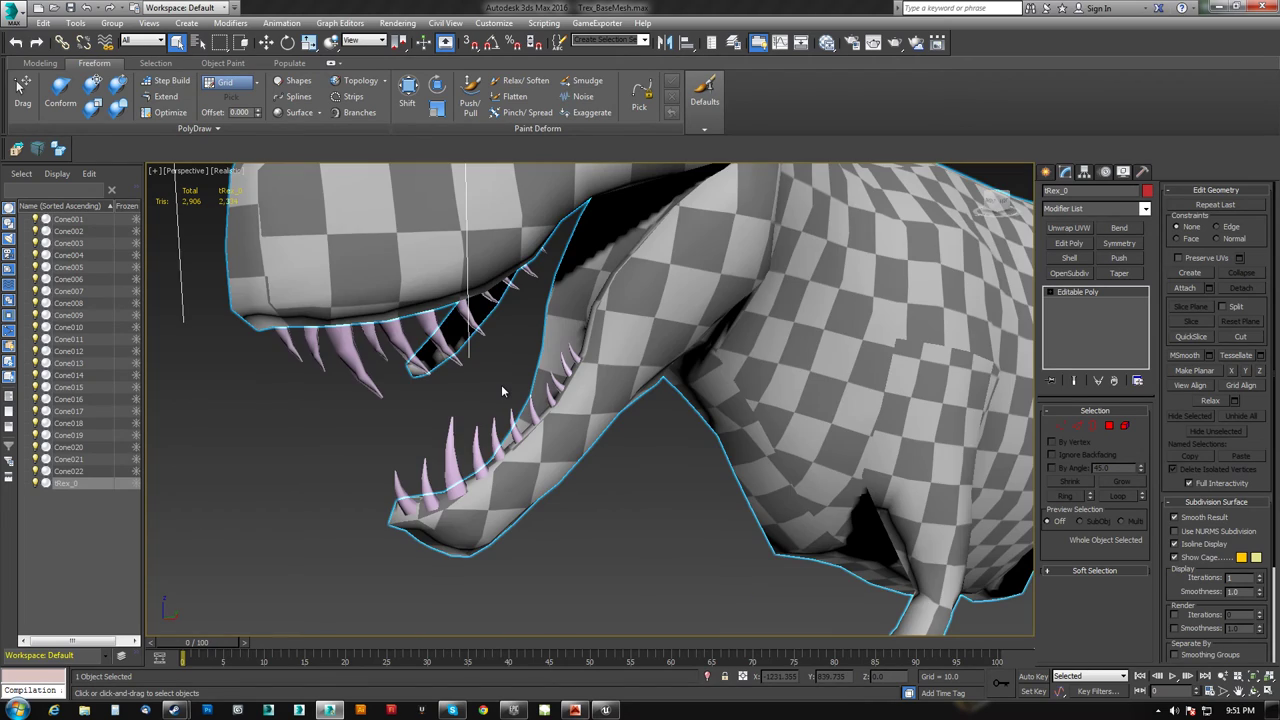
{"action": "left_click", "coordinate": [449, 455]}
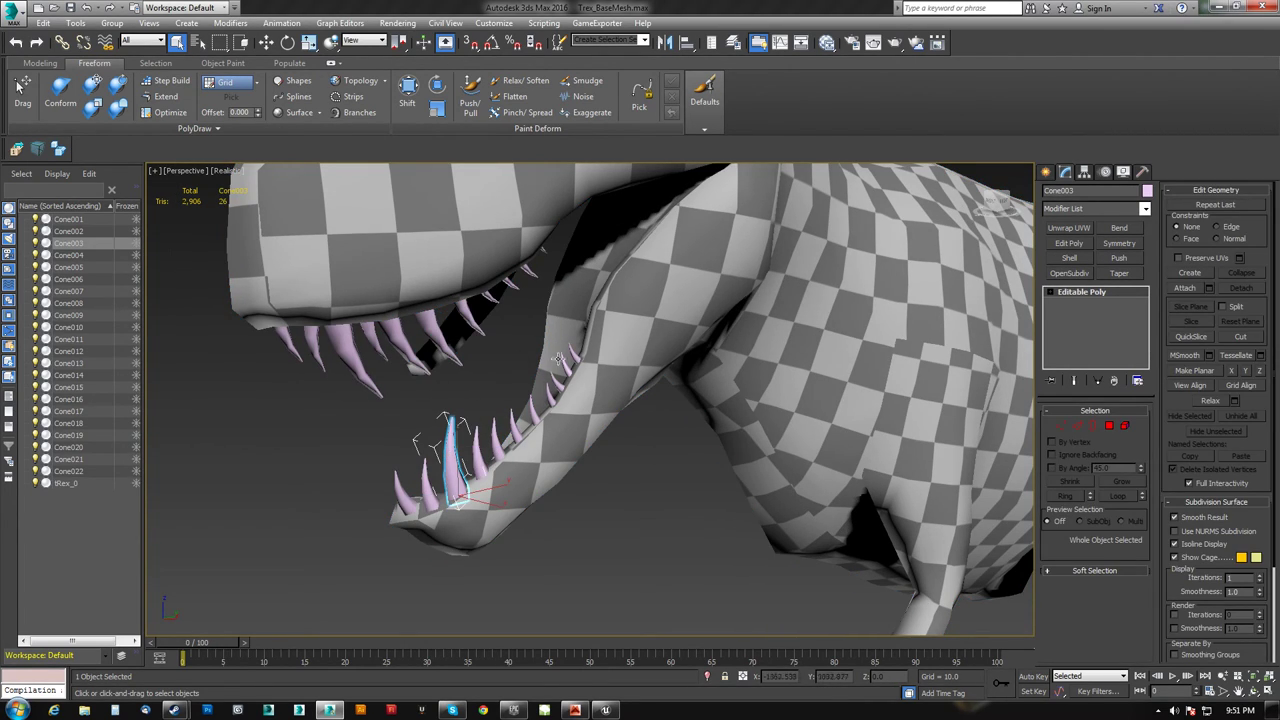
{"action": "scroll", "coordinate": [559, 358], "scroll_direction": "down", "scroll_amount": 8}
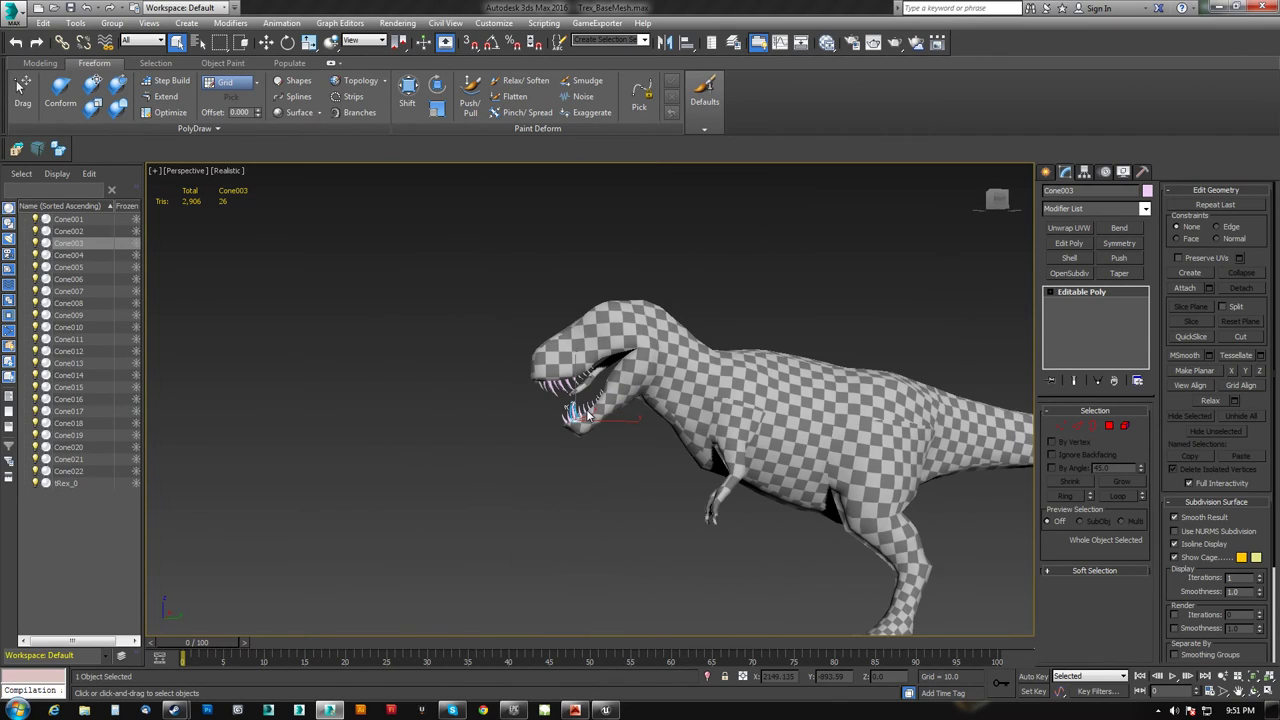
{"action": "scroll", "coordinate": [590, 416], "scroll_direction": "up", "scroll_amount": 1}
{"action": "scroll", "coordinate": [535, 432], "scroll_direction": "up", "scroll_amount": 7}
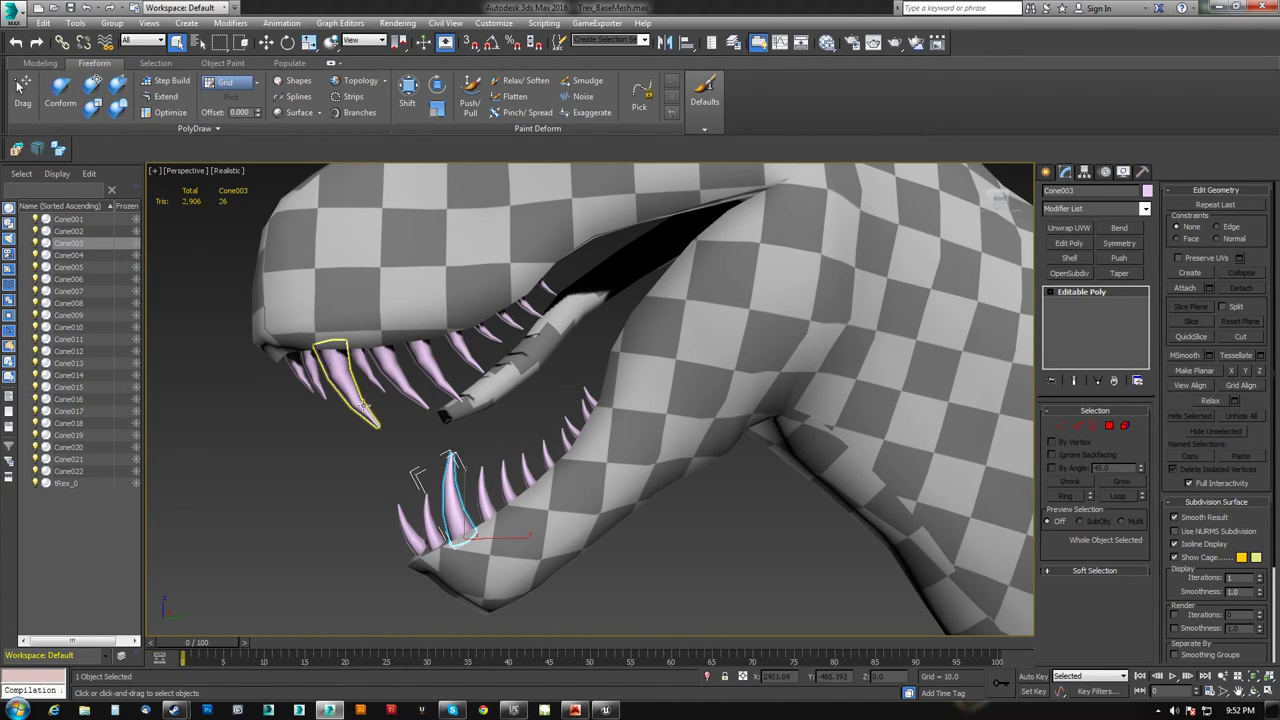
{"action": "middle_click_drag", "start_coordinate": [368, 405], "coordinate": [462, 404], "text": "alt"}
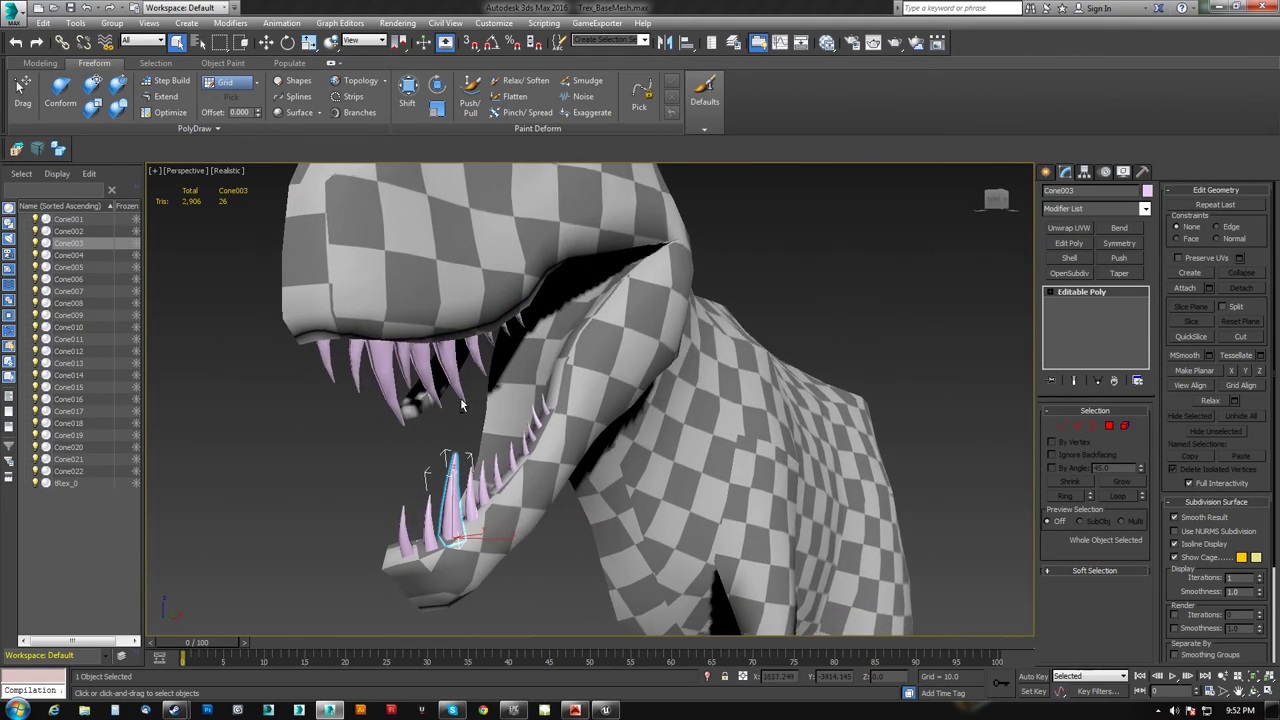
{"action": "middle_click_drag", "start_coordinate": [500, 318], "coordinate": [525, 381], "text": "alt"}
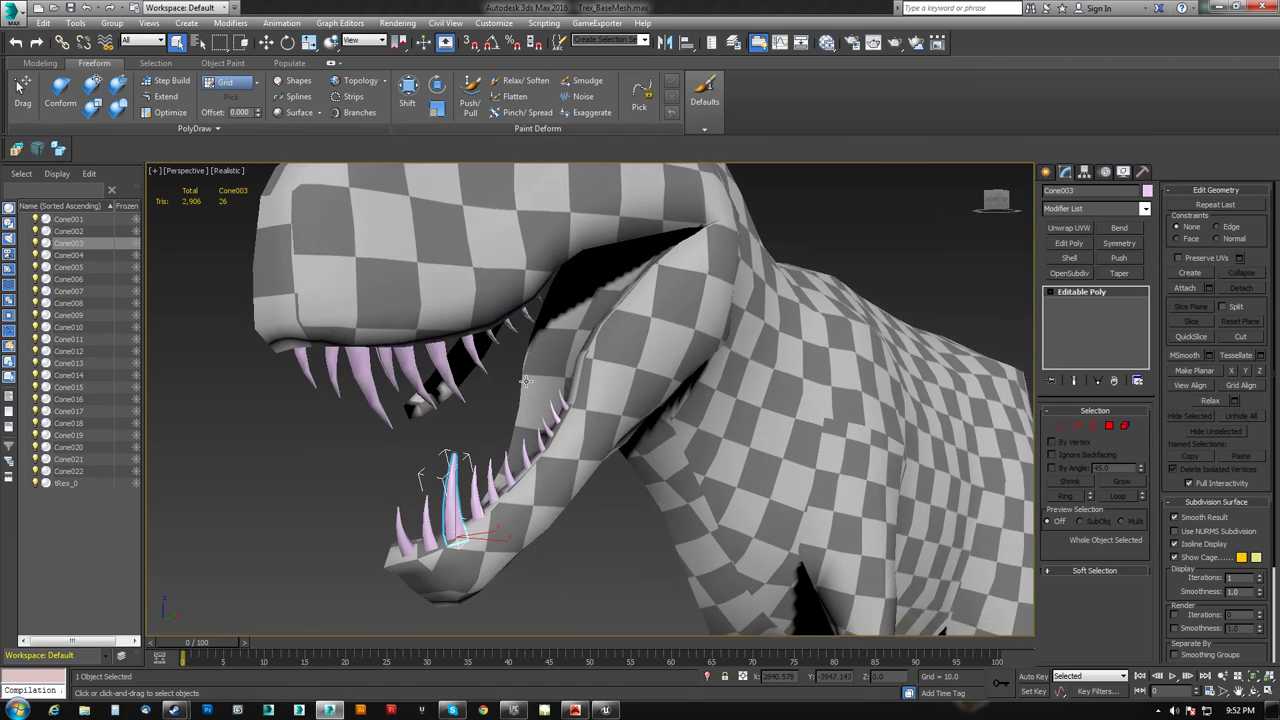
{"action": "middle_click_drag", "start_coordinate": [442, 372], "coordinate": [550, 331]}
{"action": "middle_click_drag", "start_coordinate": [550, 331], "coordinate": [480, 371], "text": "alt"}
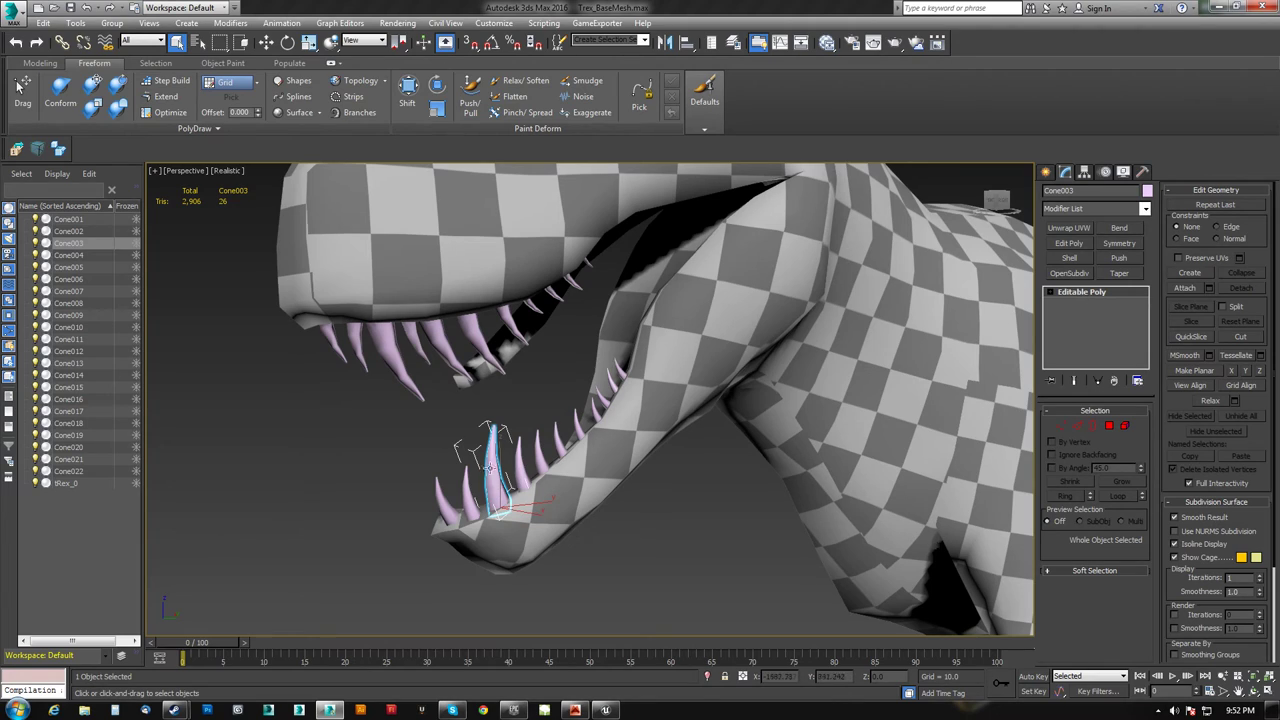
Step: Try to shift the tip vertices of the large lower tooth along the Y axis
{"action": "key", "text": "1"}
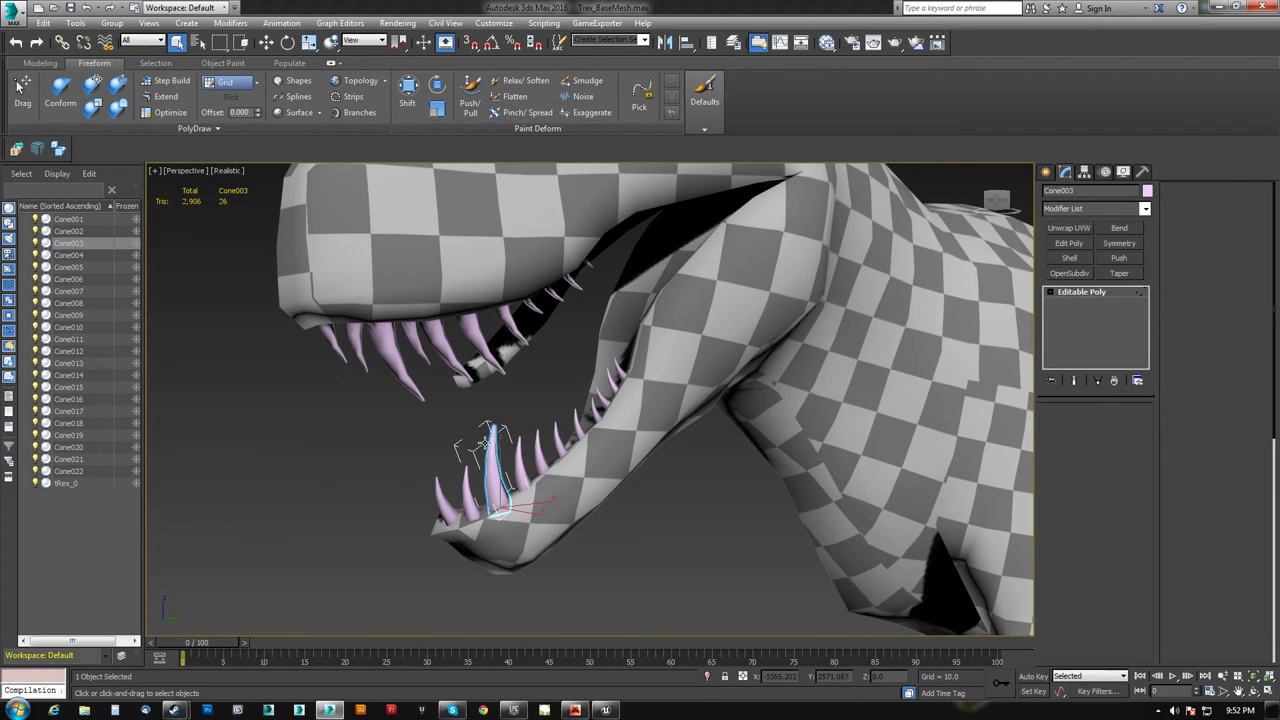
{"action": "key", "text": "w"}
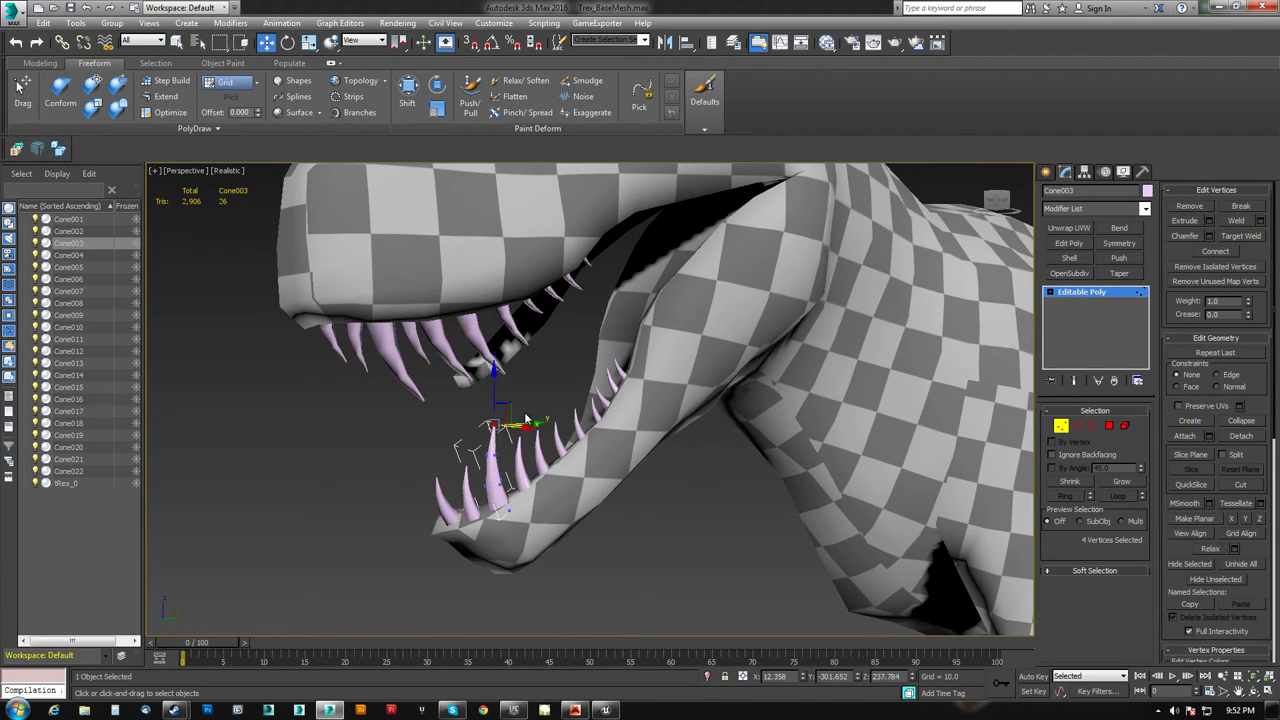
{"action": "middle_click_drag", "start_coordinate": [525, 418], "coordinate": [553, 428], "text": "alt"}
{"action": "left_click_drag", "start_coordinate": [540, 425], "coordinate": [500, 440]}
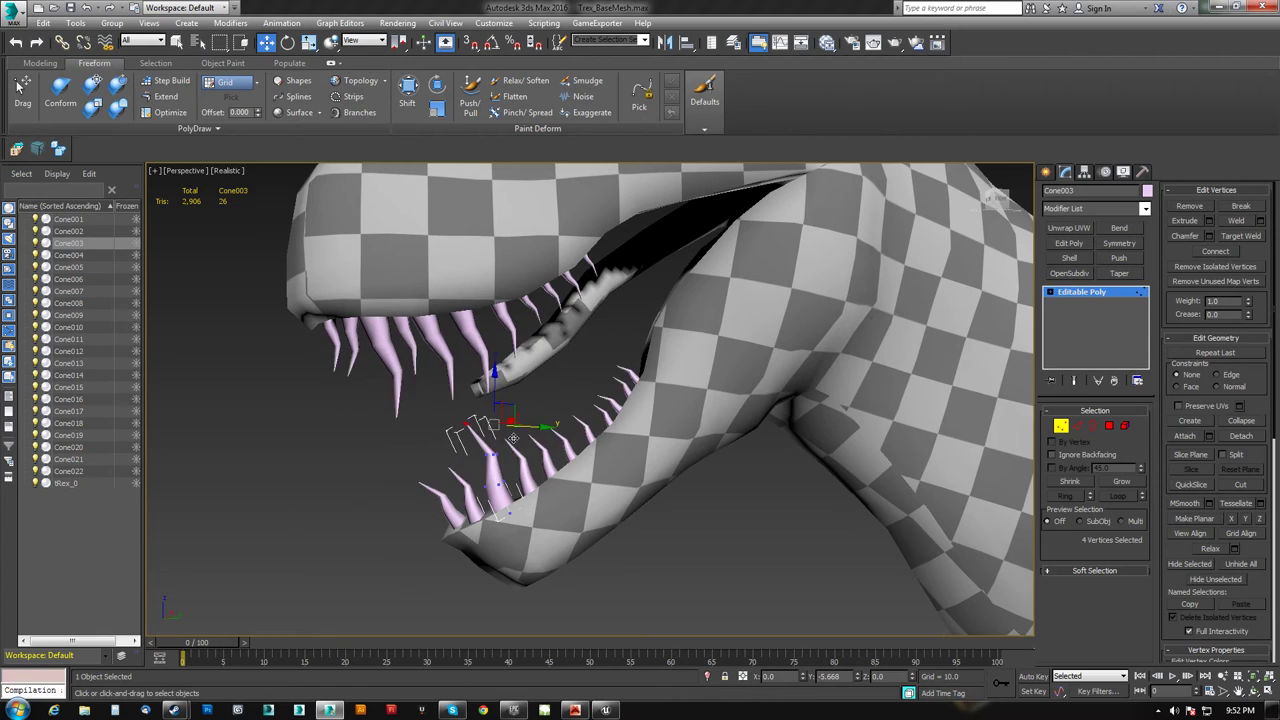
{"action": "left_click", "coordinate": [1062, 428]}
Step: Add an Unwrap UVW modifier to the large lower tooth and open its UVs for editing
{"action": "middle_click_drag", "start_coordinate": [638, 418], "coordinate": [640, 380]}
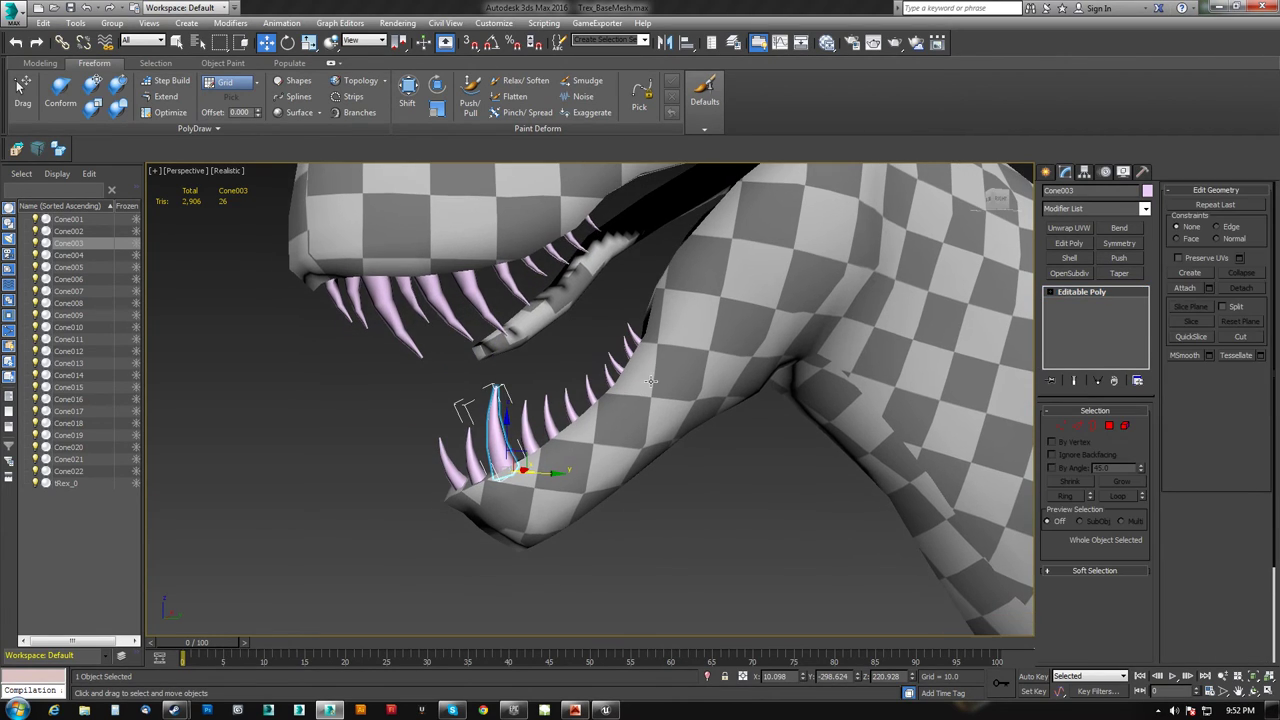
{"action": "left_click", "coordinate": [1070, 228]}
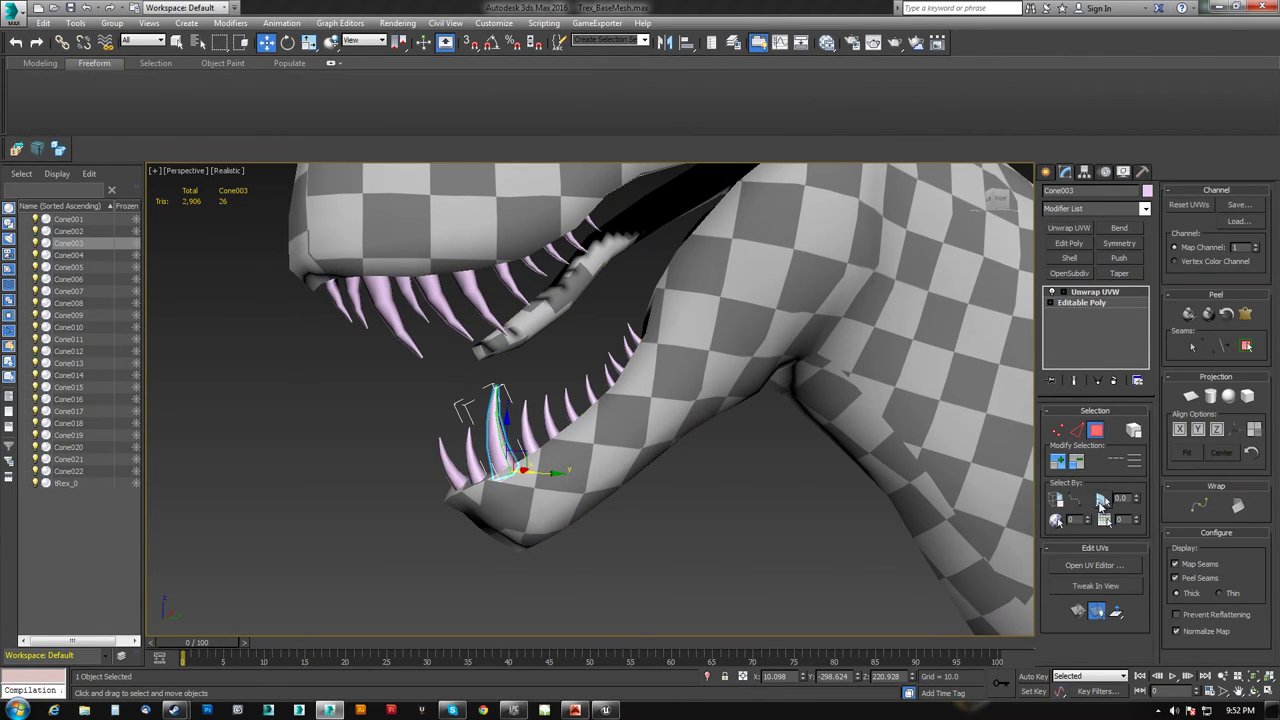
{"action": "left_click", "coordinate": [1075, 566]}
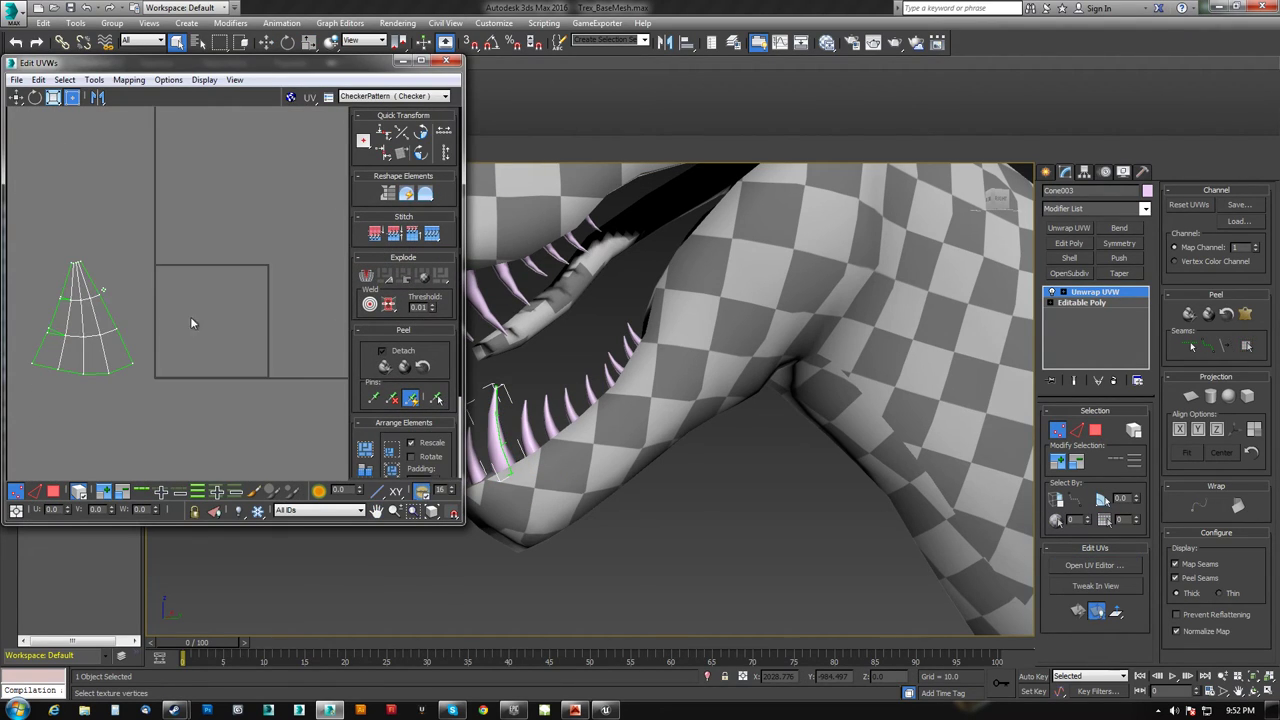
{"action": "scroll", "coordinate": [148, 302], "scroll_direction": "up", "scroll_amount": 3}
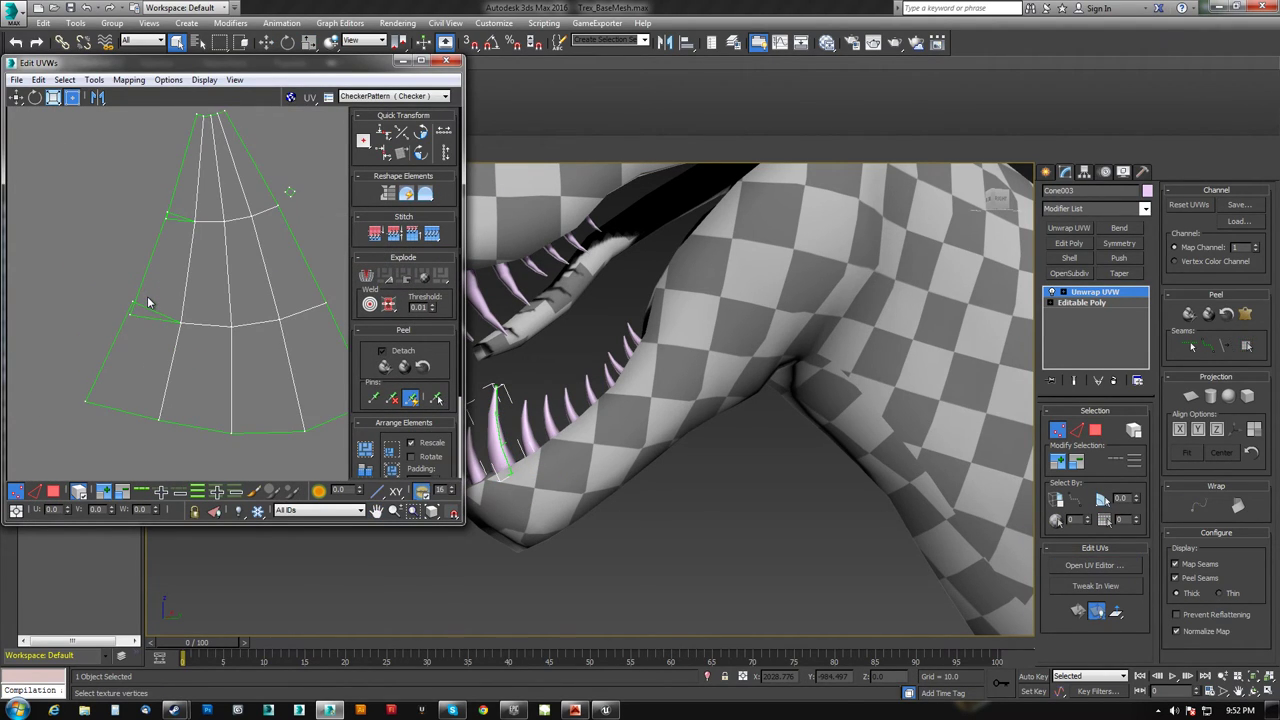
Step: Weld the two pairs of split vertices along the open edge of the tooth's UV shell
{"action": "key", "text": "ctrl+a"}
{"action": "left_click_drag", "start_coordinate": [147, 332], "coordinate": [147, 333]}
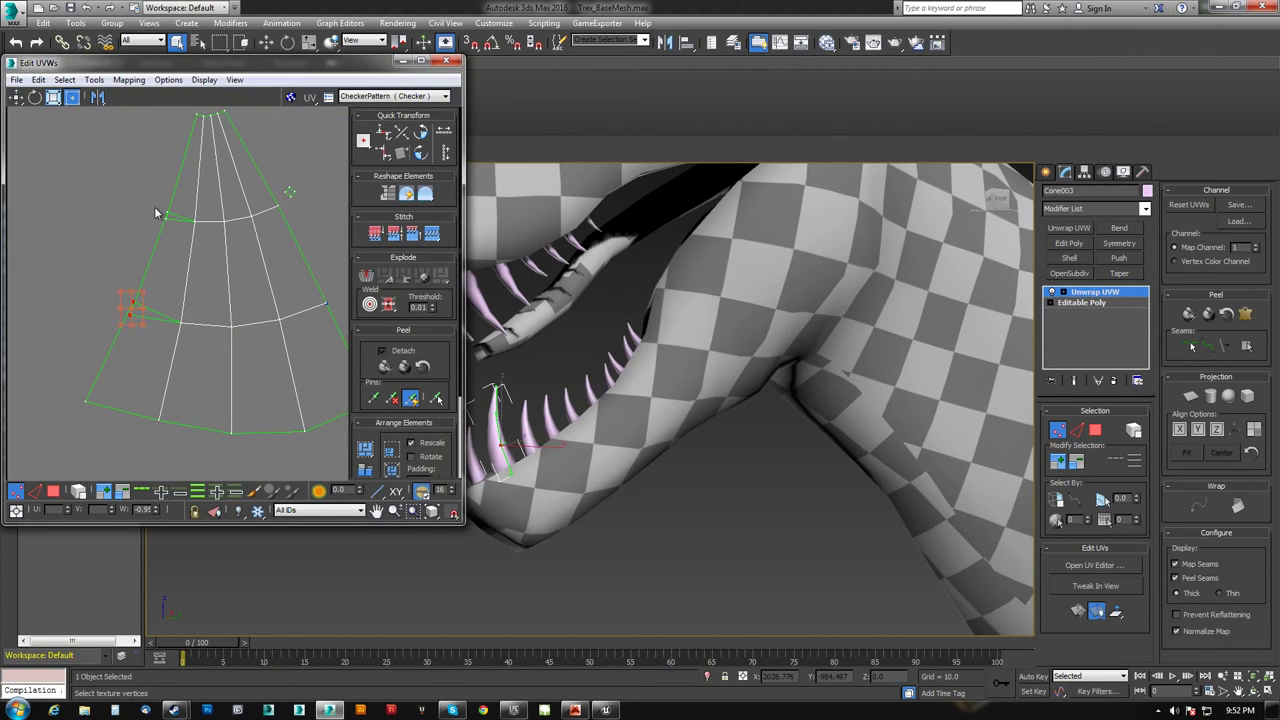
{"action": "left_click", "coordinate": [133, 305]}
{"action": "left_click_drag", "start_coordinate": [177, 235], "coordinate": [178, 236]}
{"action": "left_click_drag", "start_coordinate": [143, 346], "coordinate": [145, 348]}
{"action": "middle_click_drag", "start_coordinate": [193, 337], "coordinate": [141, 340]}
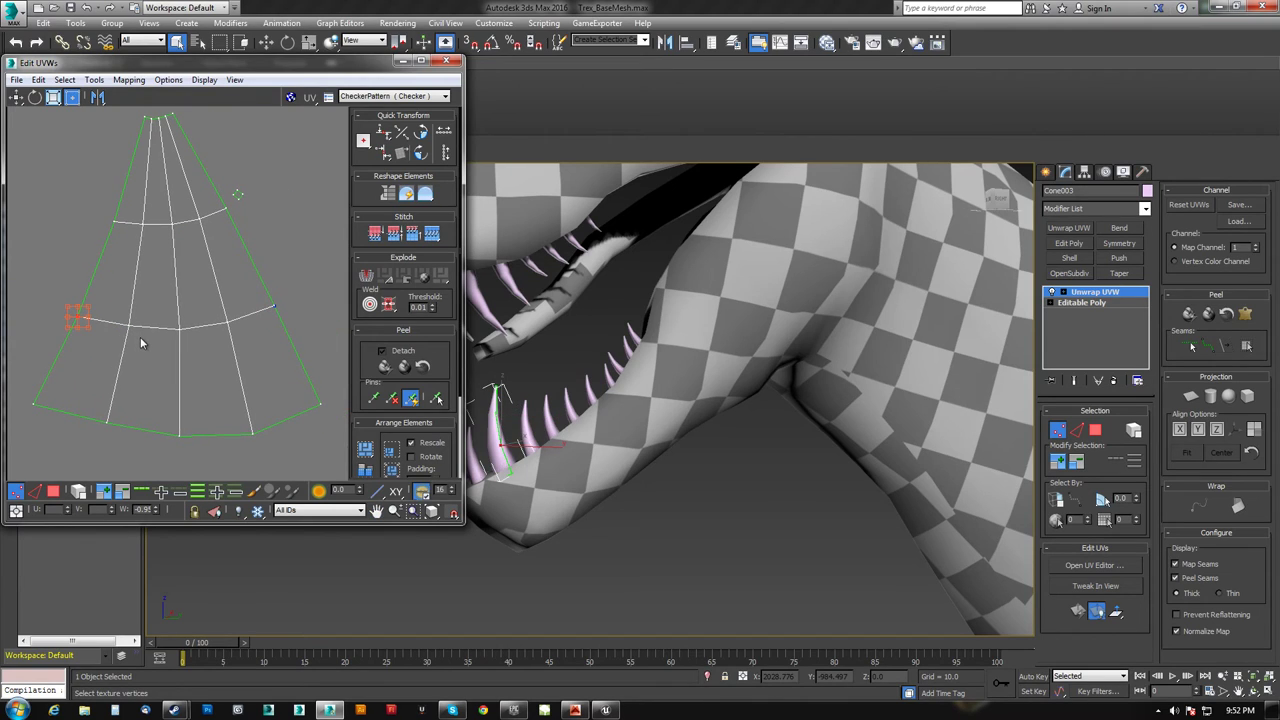
Step: Collapse the tooth's Unwrap UVW modifier into its Editable Poly
{"action": "right_click", "coordinate": [1096, 293]}
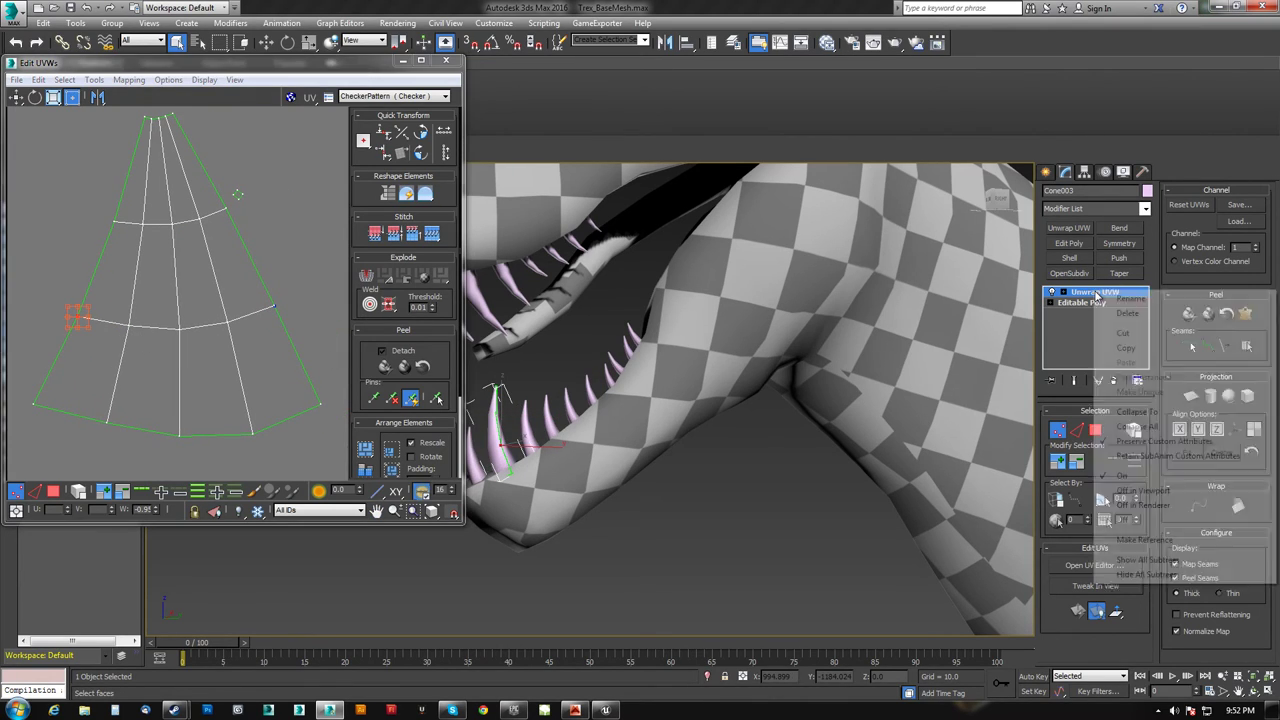
{"action": "left_click", "coordinate": [1115, 410]}
{"action": "scroll", "coordinate": [1024, 316], "scroll_direction": "down", "scroll_amount": 5}
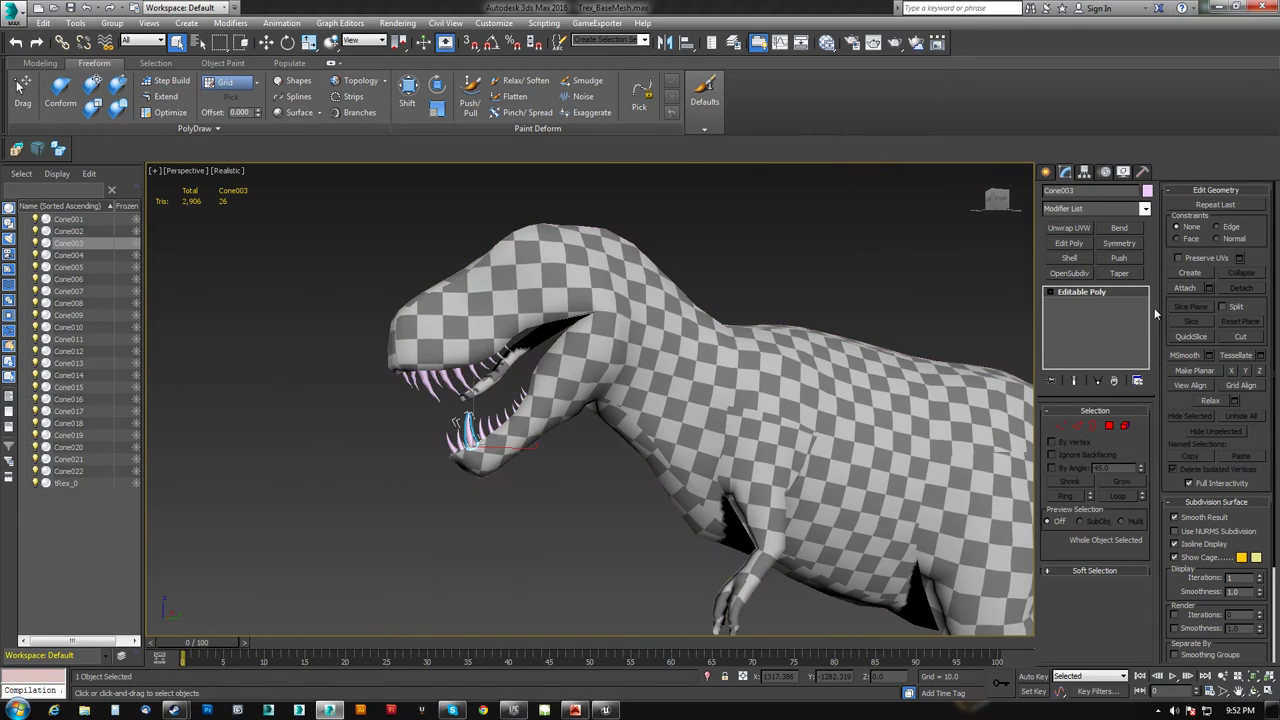
Step: Select the T-rex body, add an Unwrap UVW modifier and open its UVs for editing
{"action": "middle_click_drag", "start_coordinate": [685, 366], "coordinate": [600, 378], "text": "alt"}
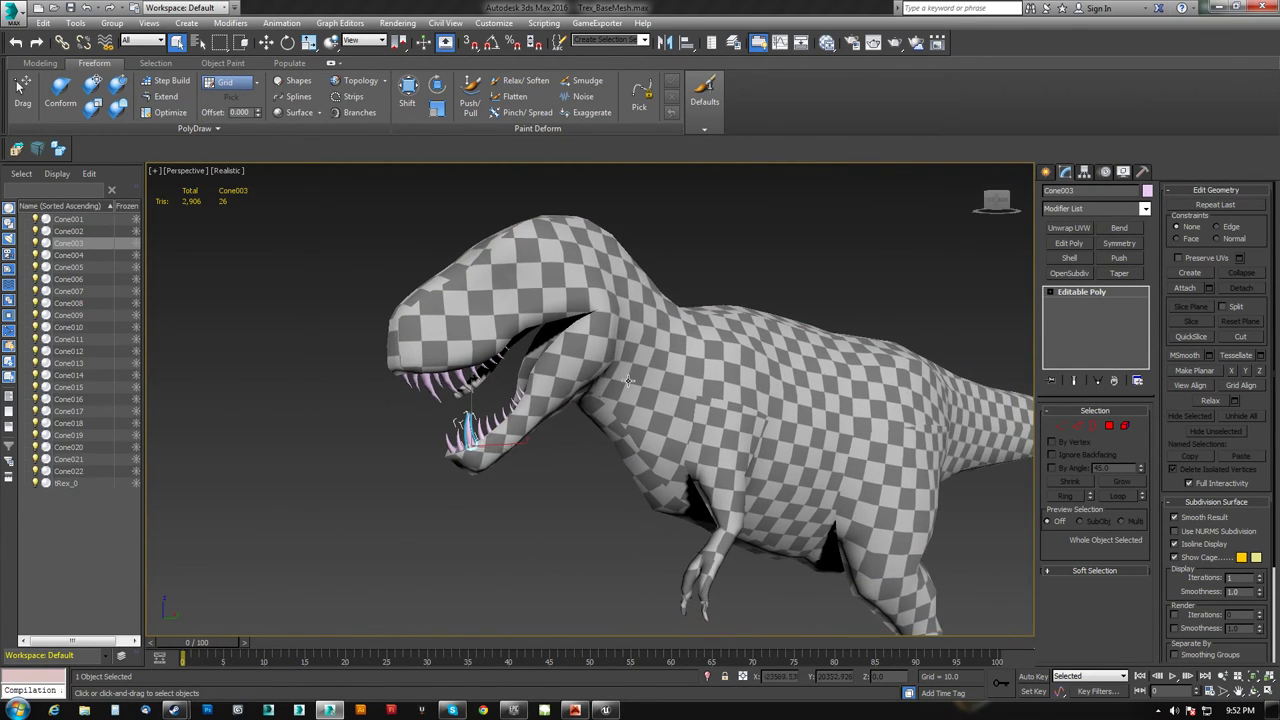
{"action": "left_click", "coordinate": [557, 383]}
{"action": "scroll", "coordinate": [557, 383], "scroll_direction": "up", "scroll_amount": 5}
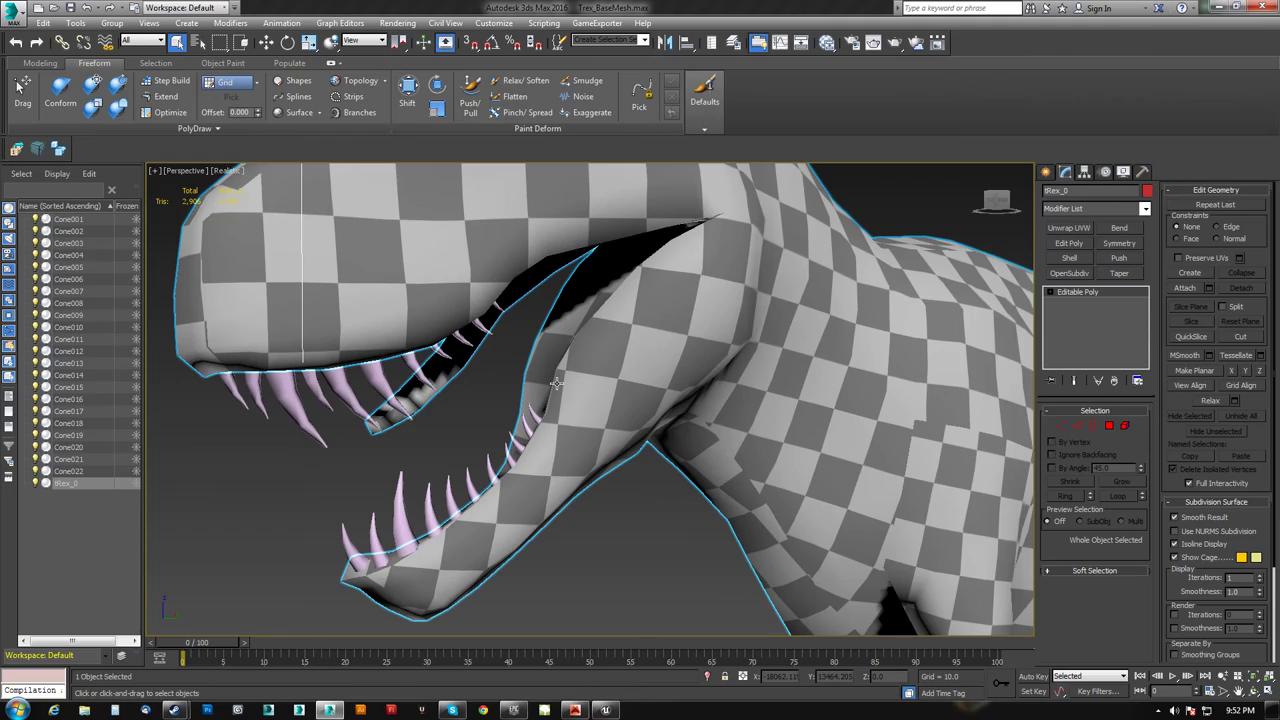
{"action": "scroll", "coordinate": [762, 366], "scroll_direction": "down", "scroll_amount": 5}
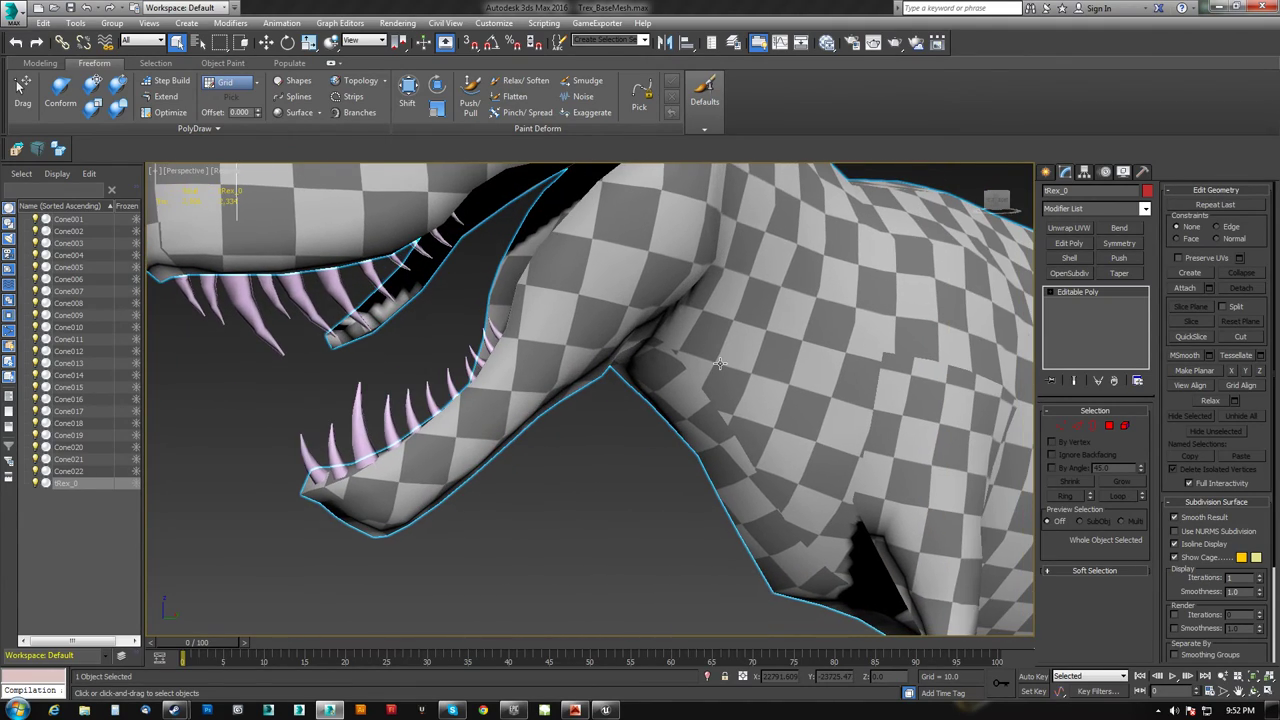
{"action": "middle_click_drag", "start_coordinate": [762, 366], "coordinate": [716, 405], "text": "alt"}
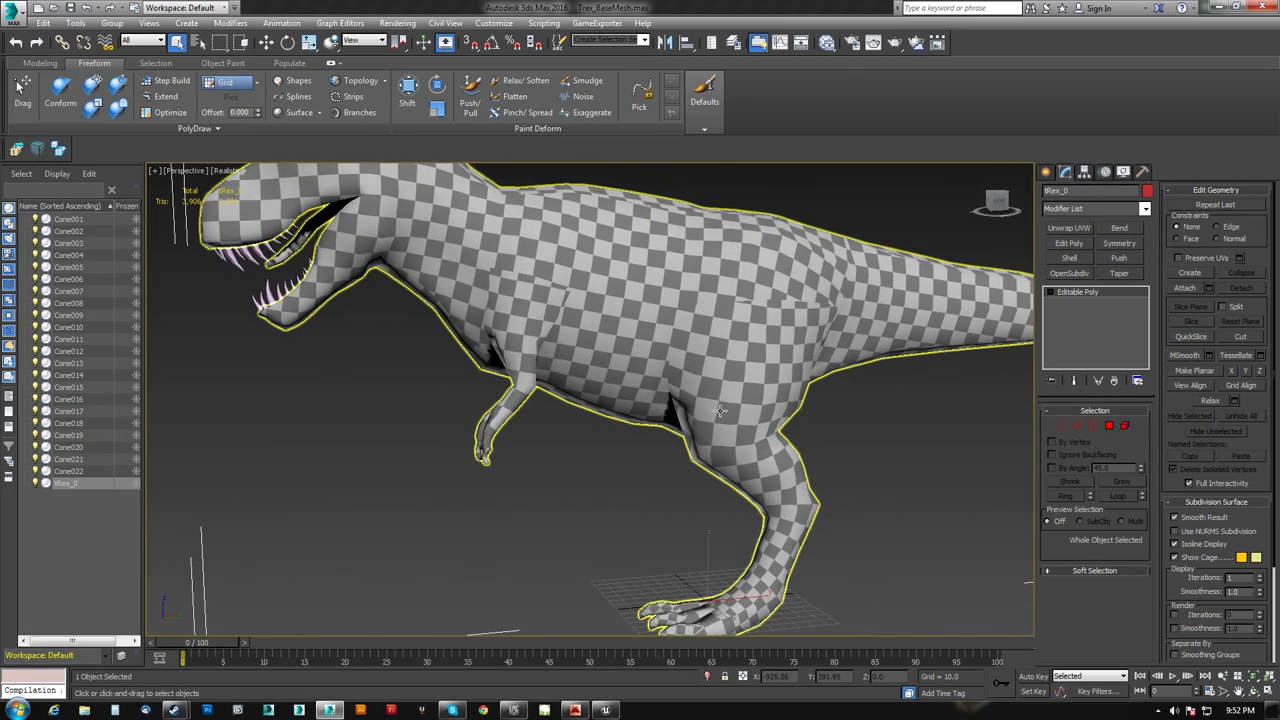
{"action": "left_click", "coordinate": [720, 410]}
{"action": "left_click", "coordinate": [1069, 227]}
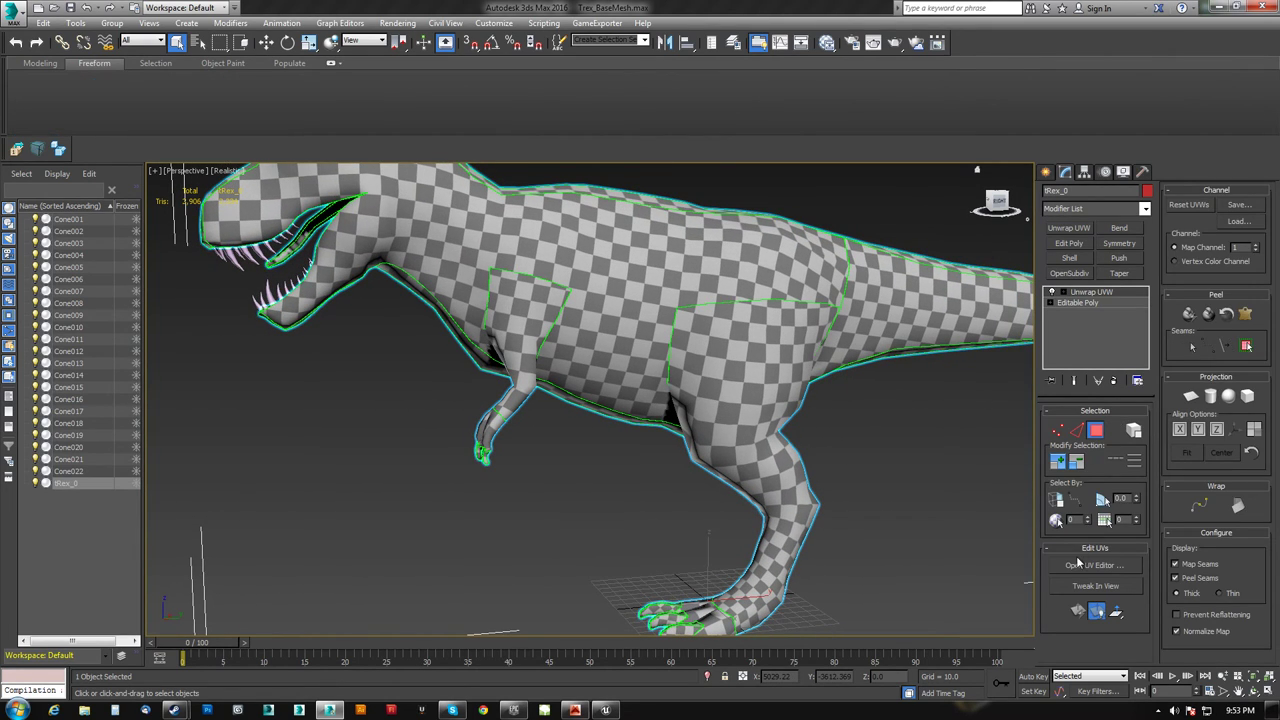
{"action": "left_click", "coordinate": [1094, 565]}
Step: Select the tiny isolated UV shell by polygon and move it into the gap between the narrow side shell and the large body shell
{"action": "scroll", "coordinate": [200, 343], "scroll_direction": "down", "scroll_amount": 3}
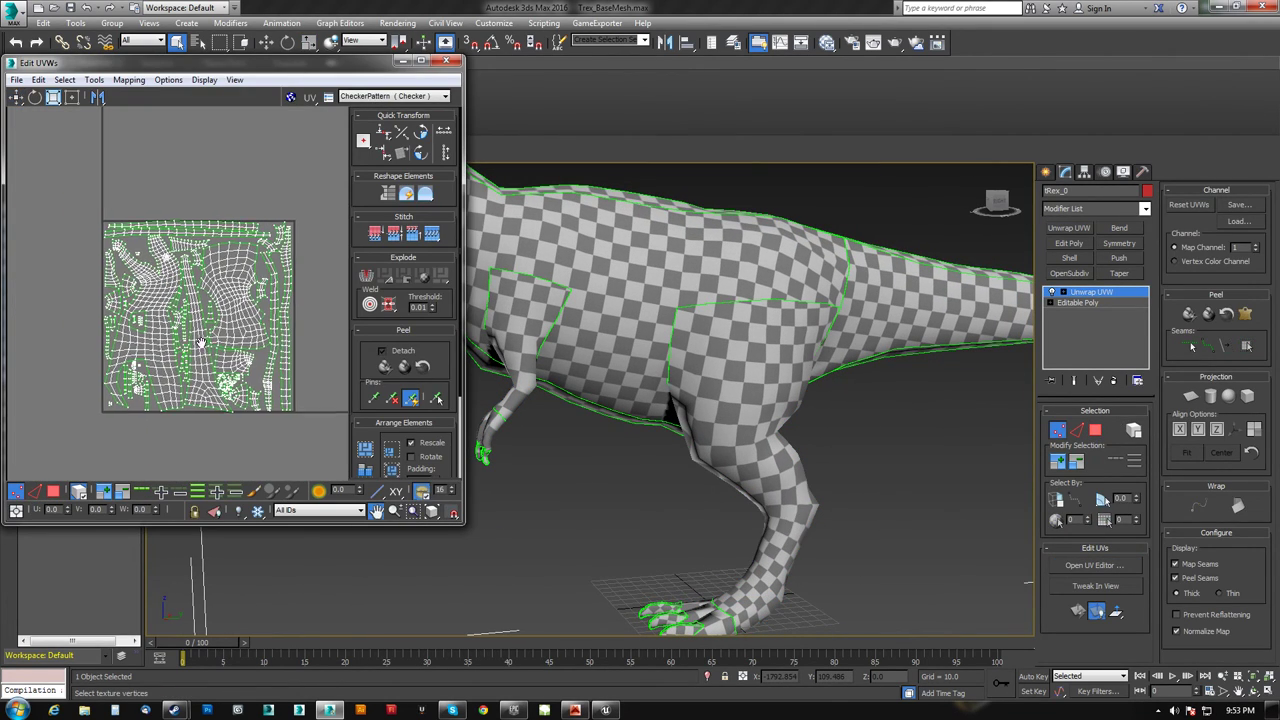
{"action": "scroll", "coordinate": [200, 343], "scroll_direction": "up", "scroll_amount": 3}
{"action": "scroll", "coordinate": [244, 378], "scroll_direction": "up", "scroll_amount": 3}
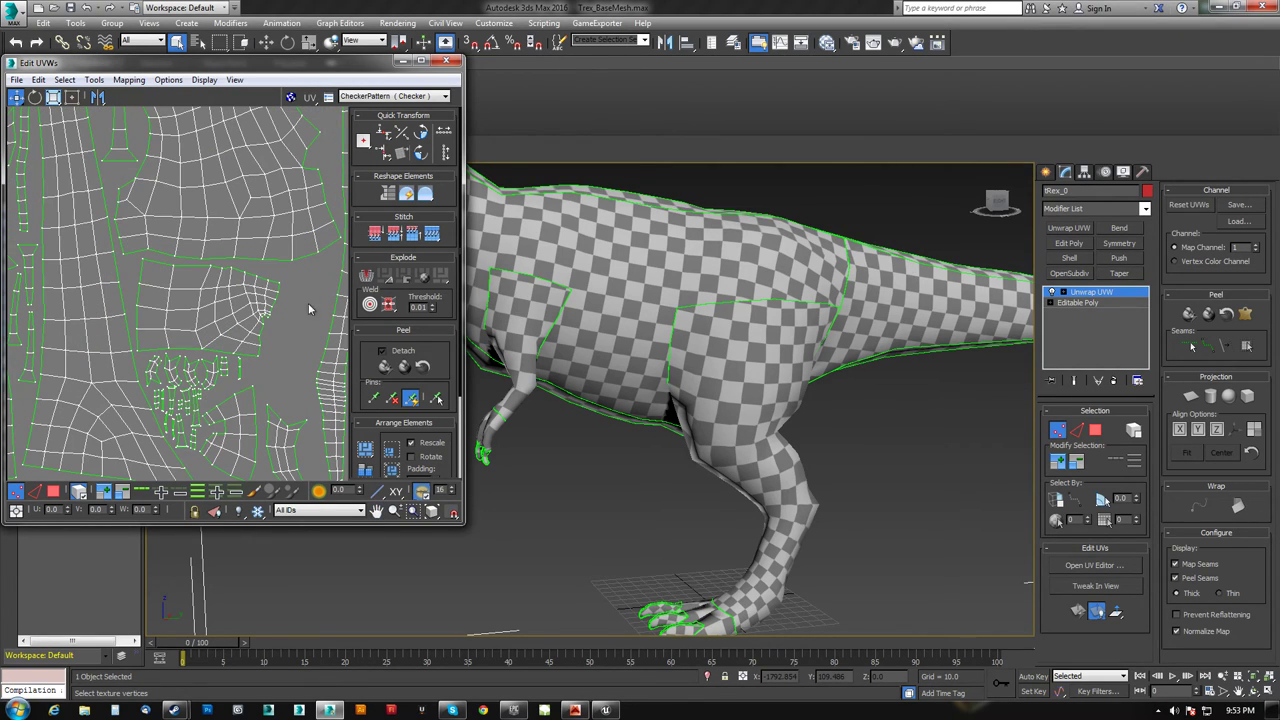
{"action": "middle_click_drag", "start_coordinate": [298, 338], "coordinate": [330, 440]}
{"action": "middle_click_drag", "start_coordinate": [200, 229], "coordinate": [252, 418]}
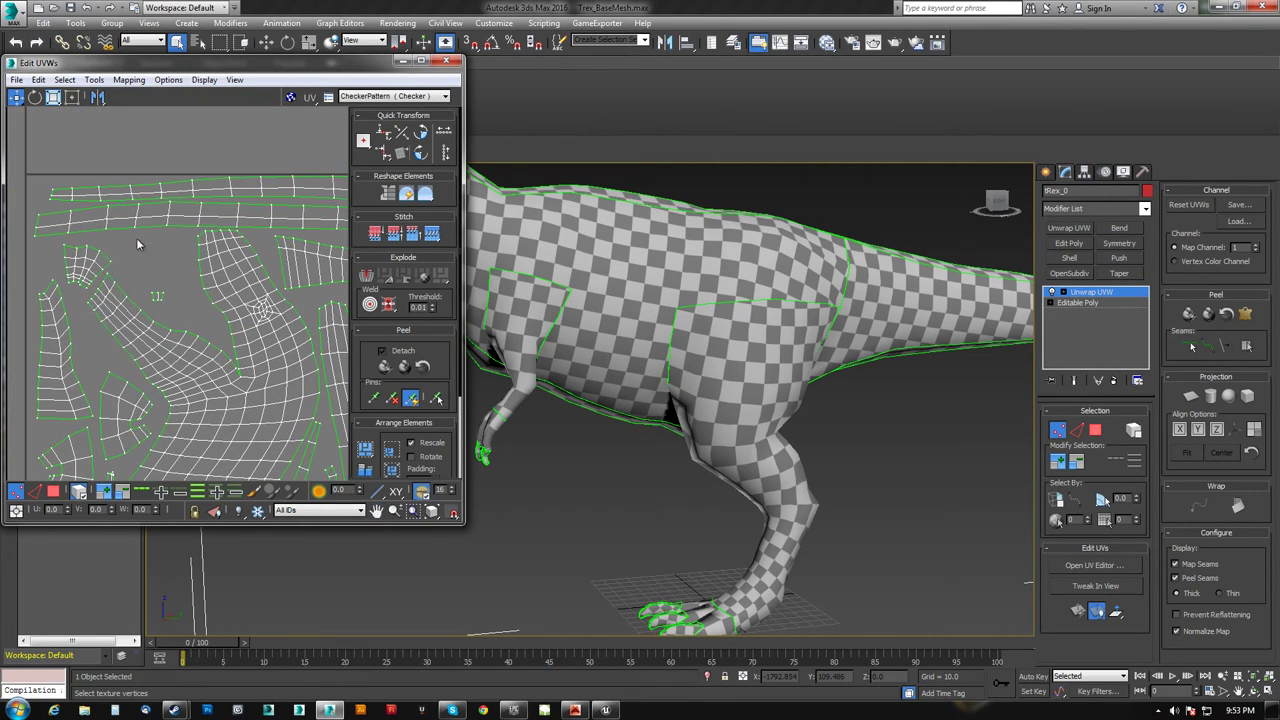
{"action": "middle_click_drag", "start_coordinate": [140, 245], "coordinate": [174, 283]}
{"action": "left_click", "coordinate": [55, 491]}
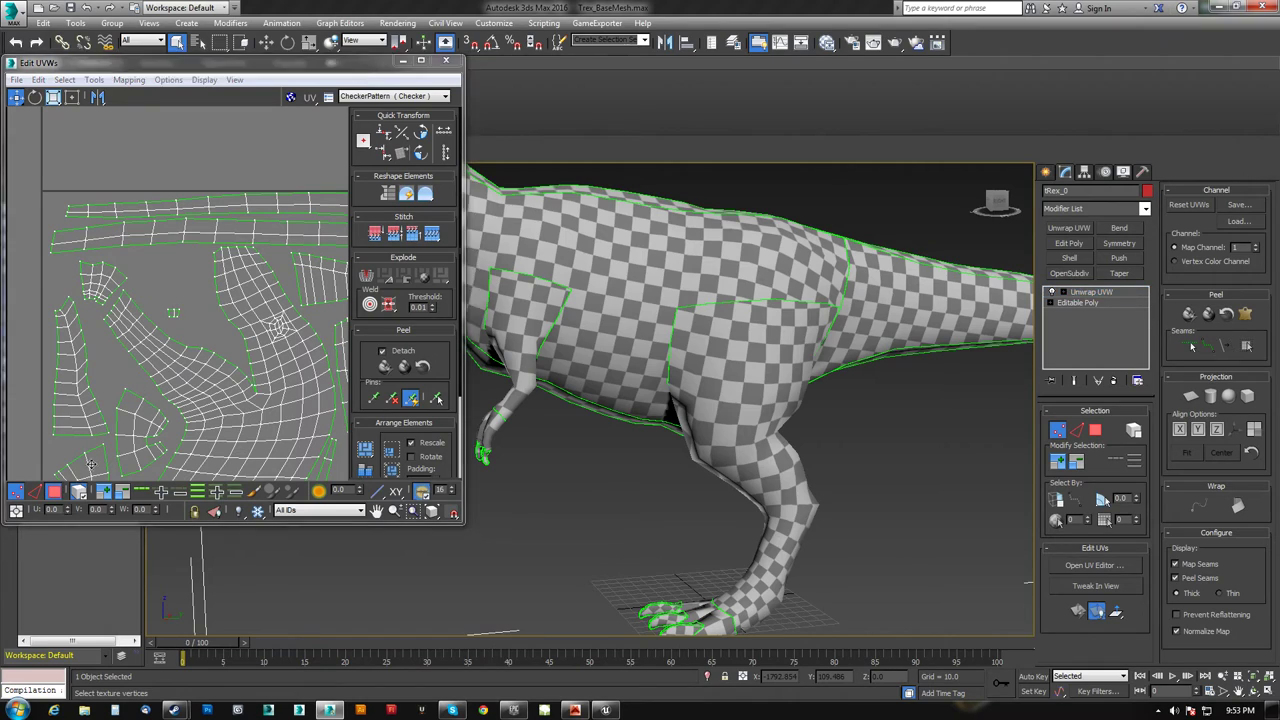
{"action": "key", "text": "ctrl+a"}
{"action": "left_click", "coordinate": [196, 310]}
{"action": "left_click", "coordinate": [173, 315]}
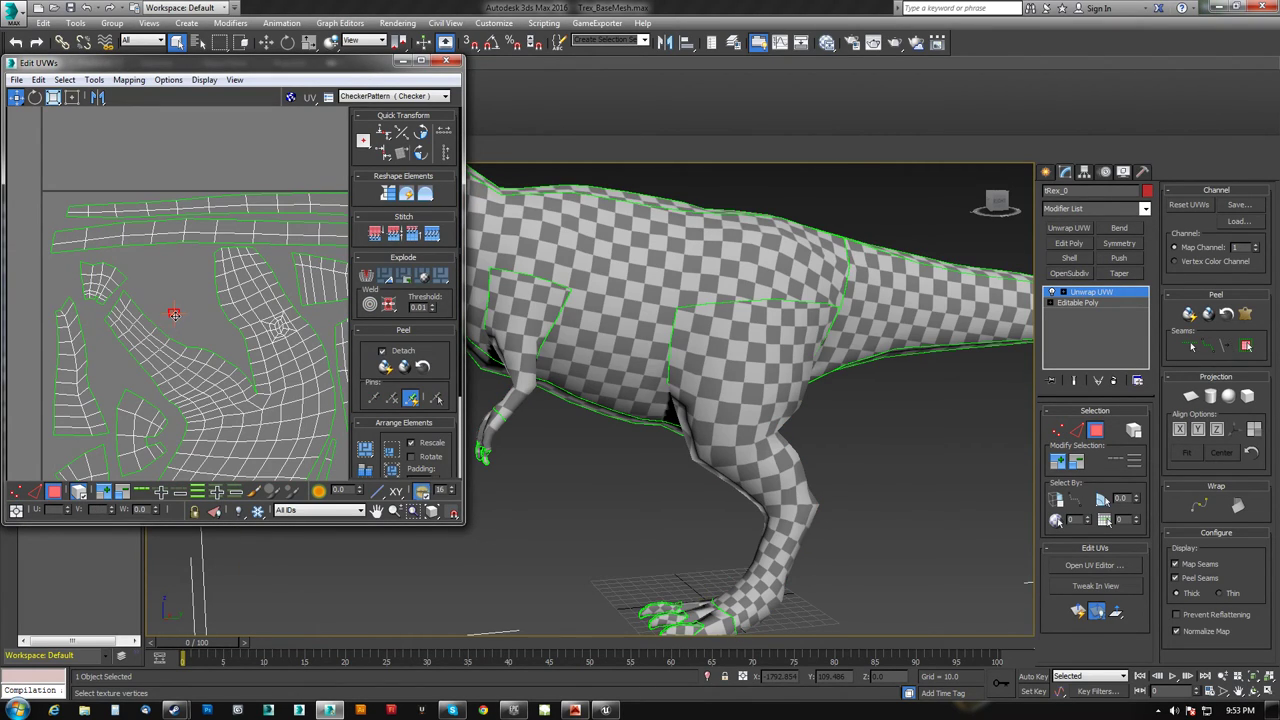
{"action": "middle_click_drag", "start_coordinate": [233, 362], "coordinate": [171, 281]}
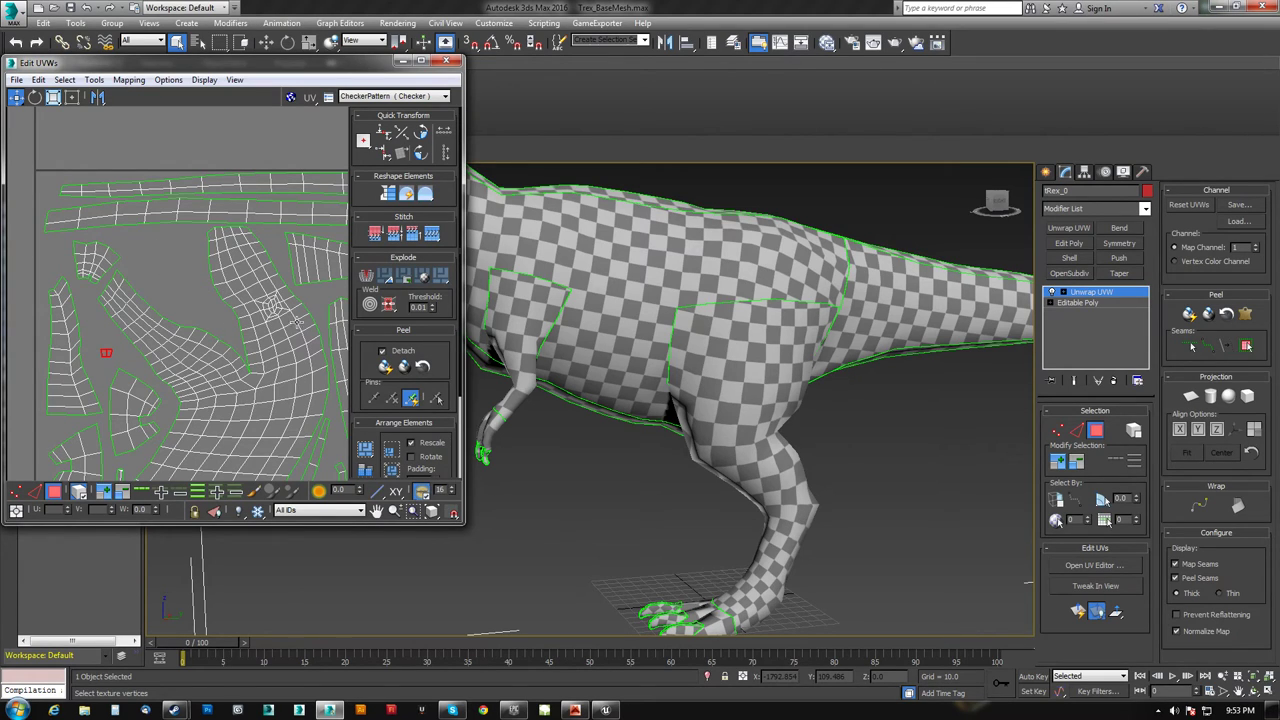
Step: Review how the T-rex body's UV shells are packed across the whole texture square
{"action": "scroll", "coordinate": [185, 274], "scroll_direction": "down", "scroll_amount": 2}
{"action": "middle_click_drag", "start_coordinate": [297, 321], "coordinate": [163, 243]}
{"action": "scroll", "coordinate": [166, 247], "scroll_direction": "down", "scroll_amount": 1}
{"action": "middle_click_drag", "start_coordinate": [191, 342], "coordinate": [126, 290]}
{"action": "middle_click_drag", "start_coordinate": [50, 280], "coordinate": [91, 288]}
{"action": "middle_click_drag", "start_coordinate": [192, 321], "coordinate": [191, 335]}
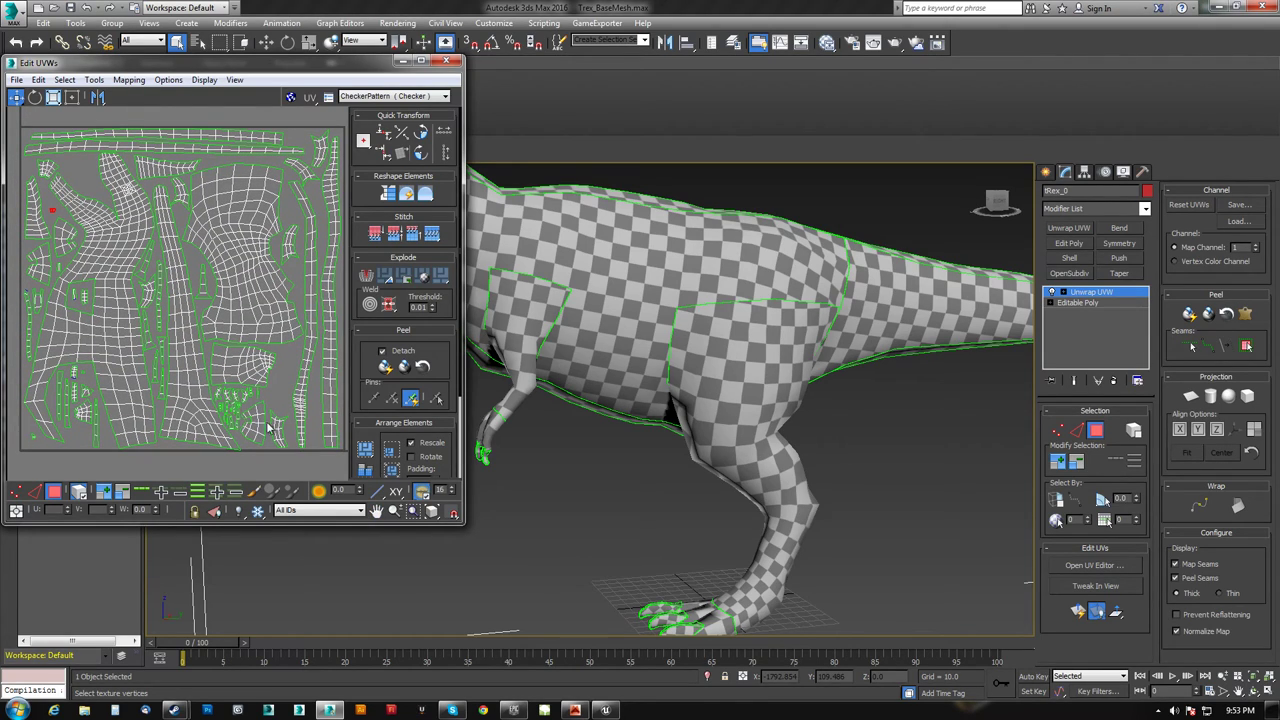
Step: Examine the UV seams and checker pattern on the T-rex's hands and fingers
{"action": "middle_click_drag", "start_coordinate": [665, 655], "coordinate": [735, 540]}
{"action": "middle_click_drag", "start_coordinate": [490, 380], "coordinate": [551, 438]}
{"action": "scroll", "coordinate": [558, 430], "scroll_direction": "up", "scroll_amount": 5}
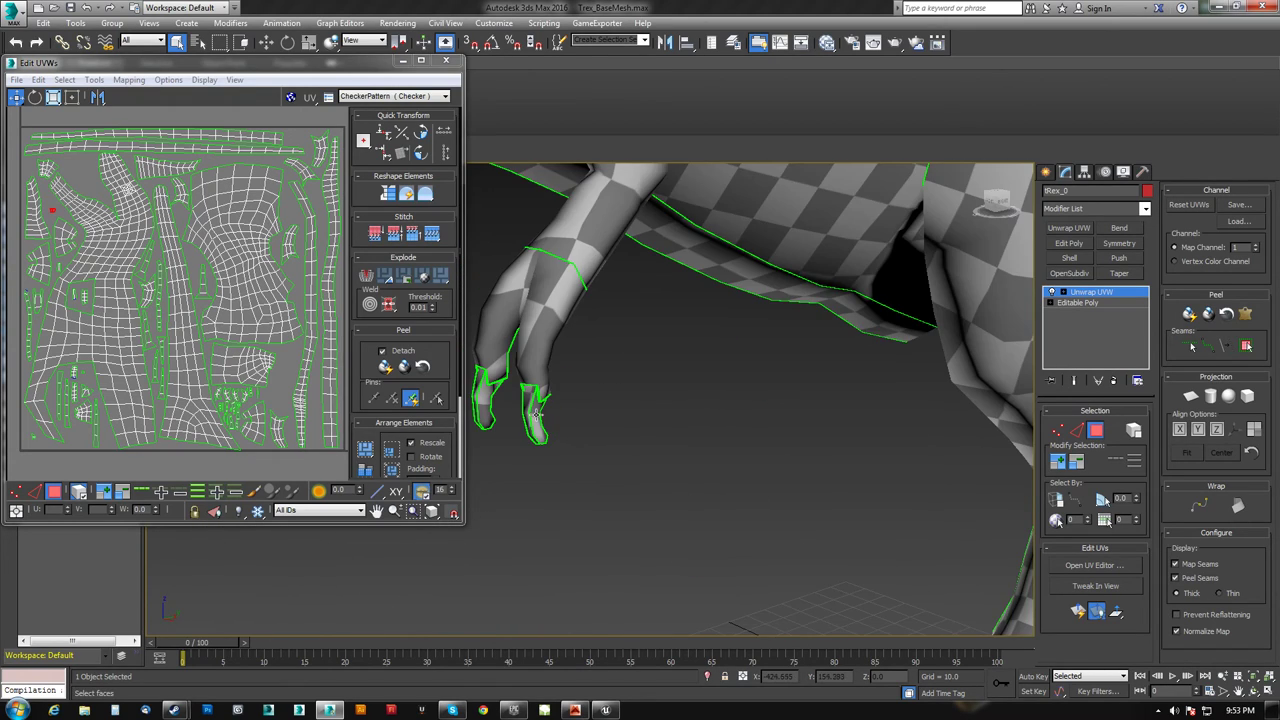
{"action": "scroll", "coordinate": [535, 414], "scroll_direction": "up", "scroll_amount": 5}
{"action": "scroll", "coordinate": [534, 414], "scroll_direction": "down", "scroll_amount": 3}
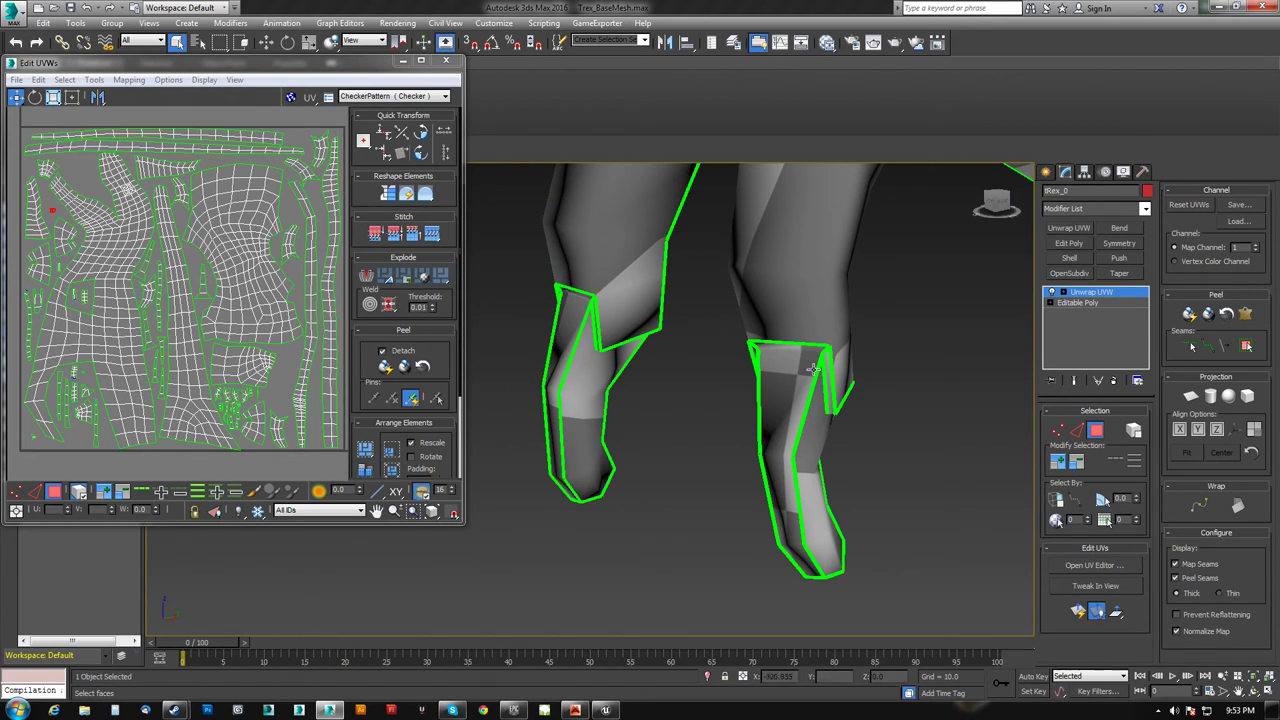
{"action": "middle_click_drag", "start_coordinate": [602, 343], "coordinate": [606, 384], "text": "alt"}
{"action": "scroll", "coordinate": [606, 384], "scroll_direction": "down", "scroll_amount": 8}
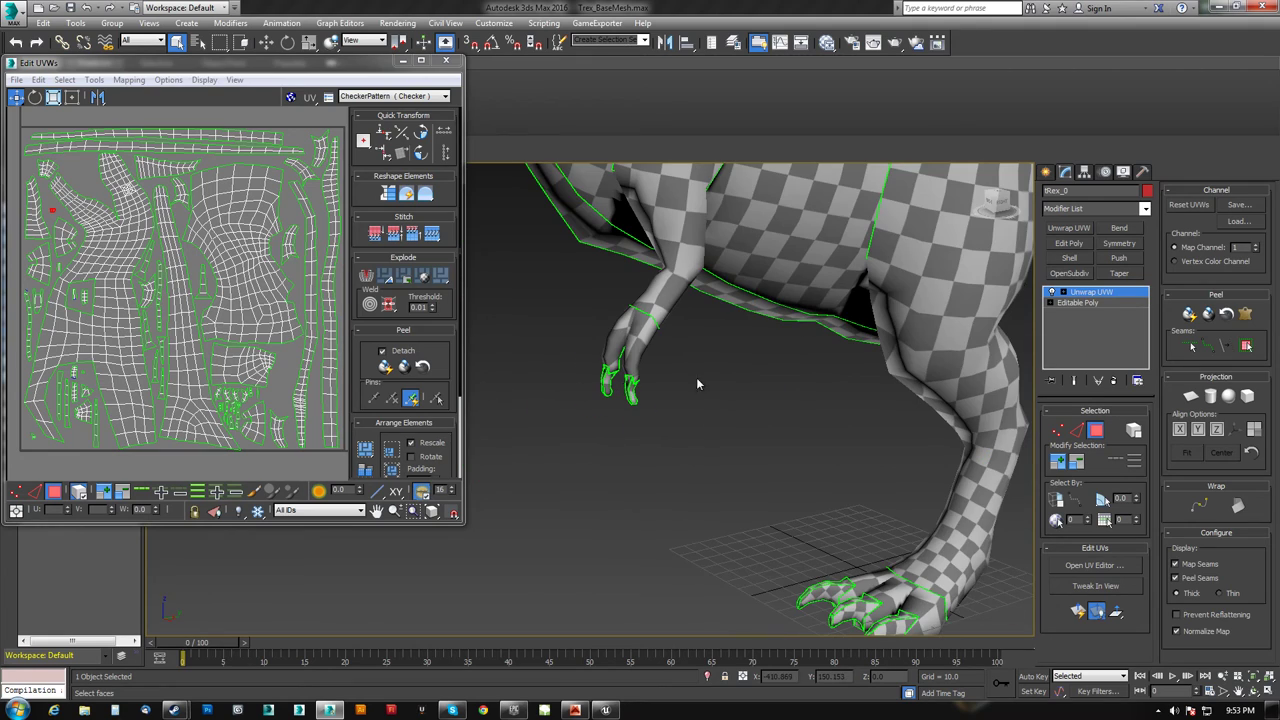
Step: Collapse the T-rex body's Unwrap UVW modifier into its Editable Poly
{"action": "right_click", "coordinate": [1087, 298]}
{"action": "left_click", "coordinate": [1110, 412]}
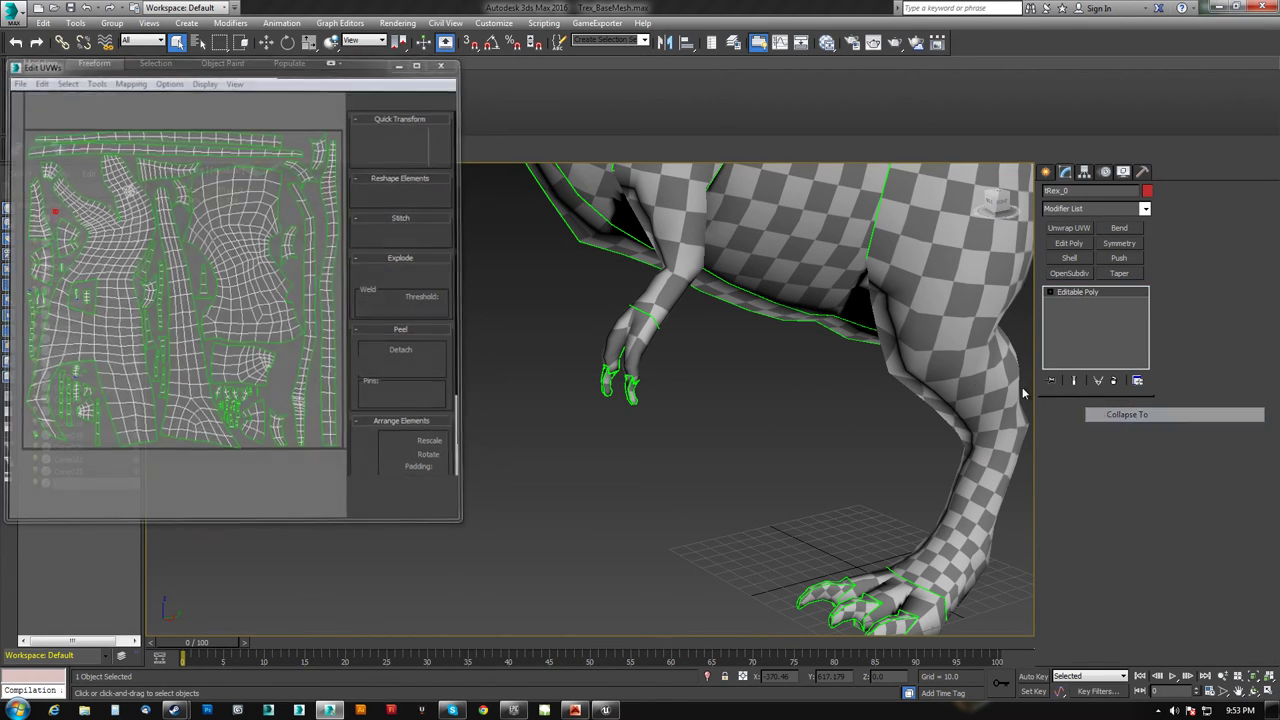
{"action": "middle_click_drag", "start_coordinate": [757, 363], "coordinate": [958, 331]}
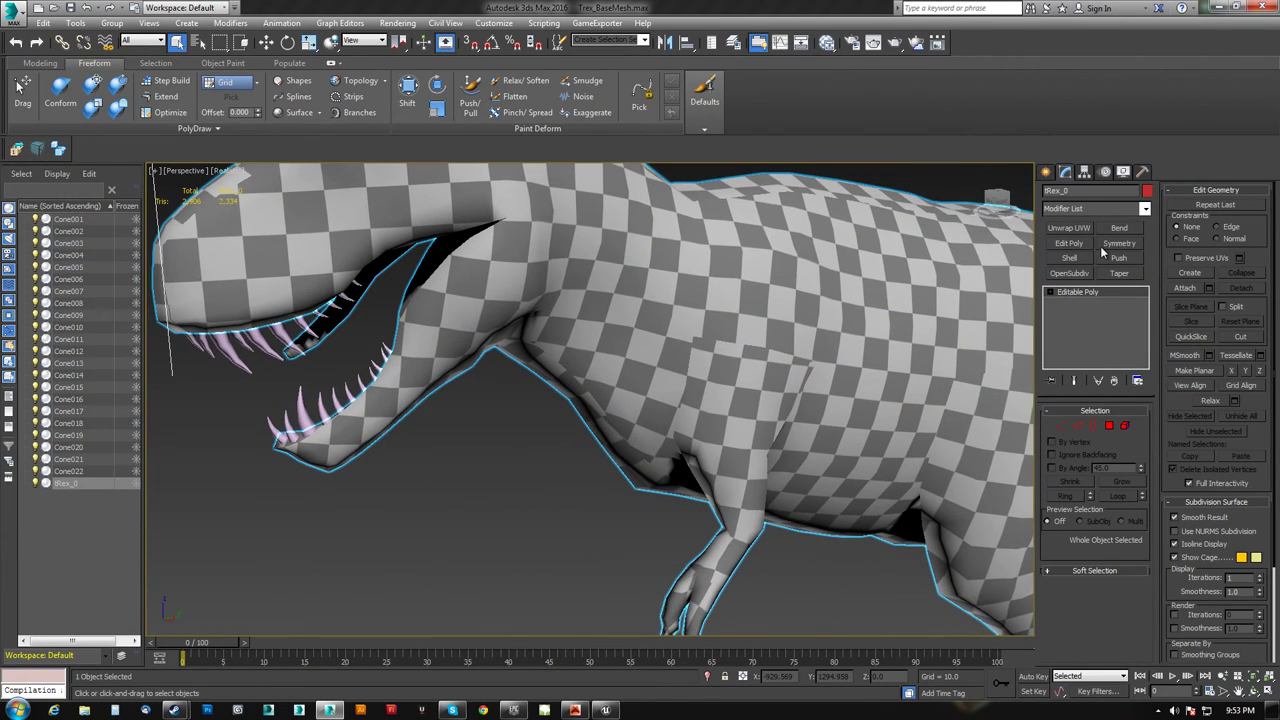
Step: Attach all the separate upper-jaw teeth to the T-rex body mesh
{"action": "left_click", "coordinate": [1184, 289]}
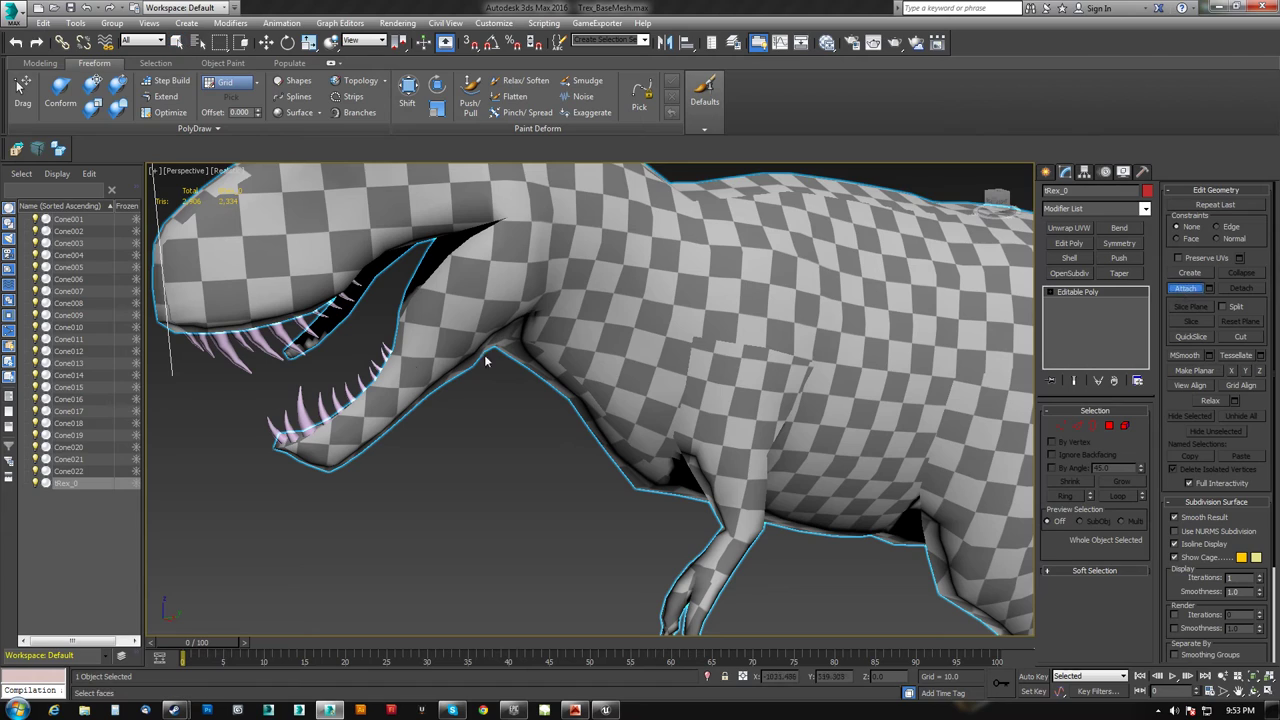
{"action": "left_click", "coordinate": [194, 343]}
{"action": "middle_click_drag", "start_coordinate": [197, 340], "coordinate": [338, 343], "text": "alt"}
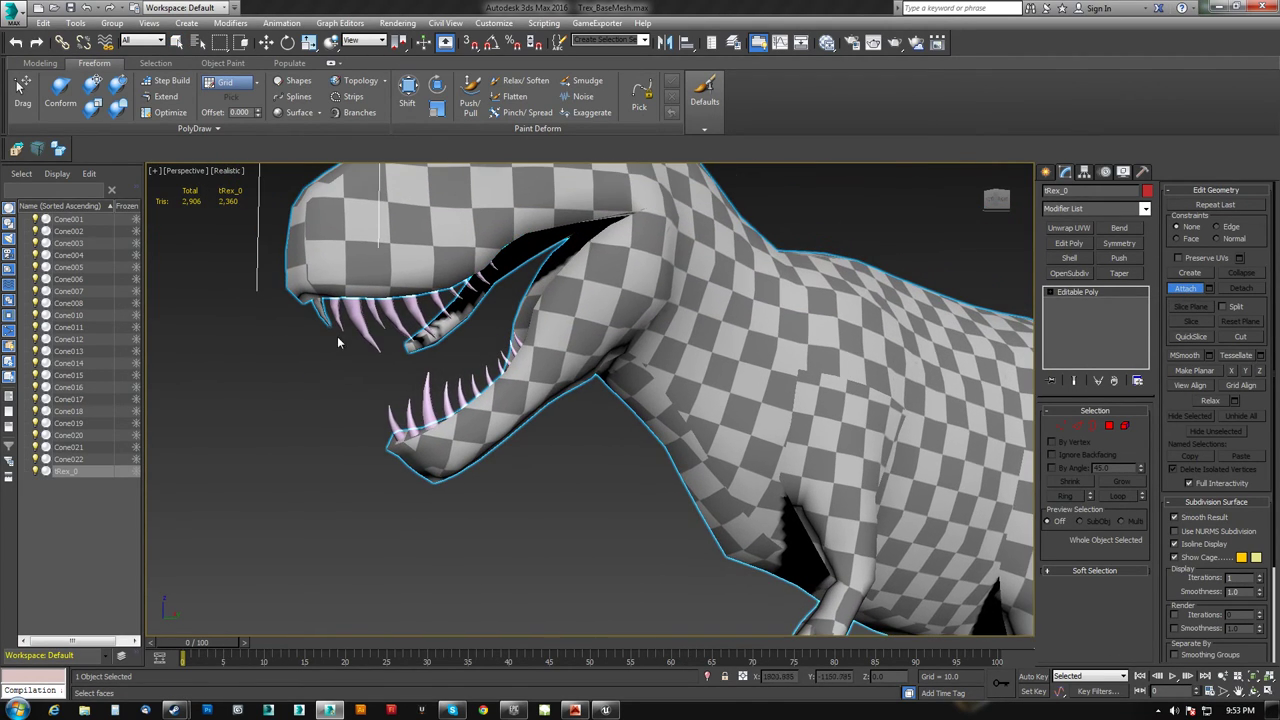
{"action": "left_click", "coordinate": [336, 314]}
{"action": "left_click", "coordinate": [356, 316]}
{"action": "left_click", "coordinate": [378, 312]}
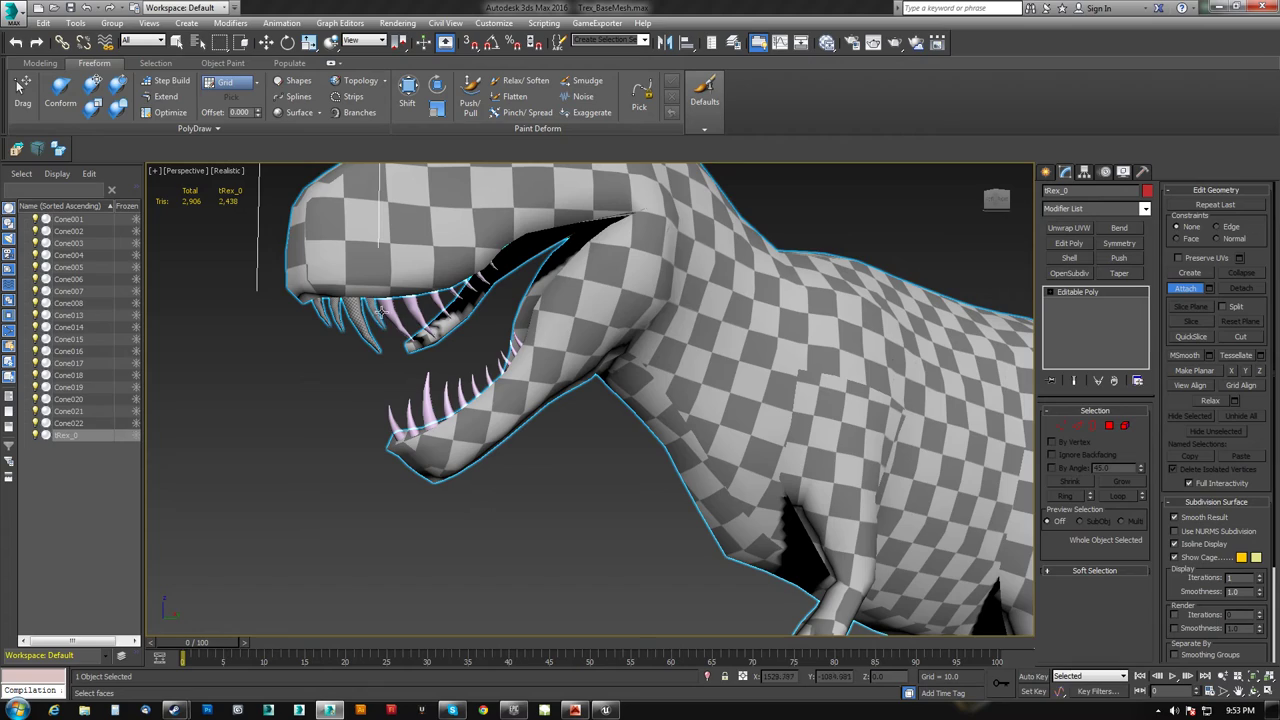
{"action": "left_click", "coordinate": [411, 314]}
{"action": "left_click", "coordinate": [430, 308]}
{"action": "left_click", "coordinate": [452, 302]}
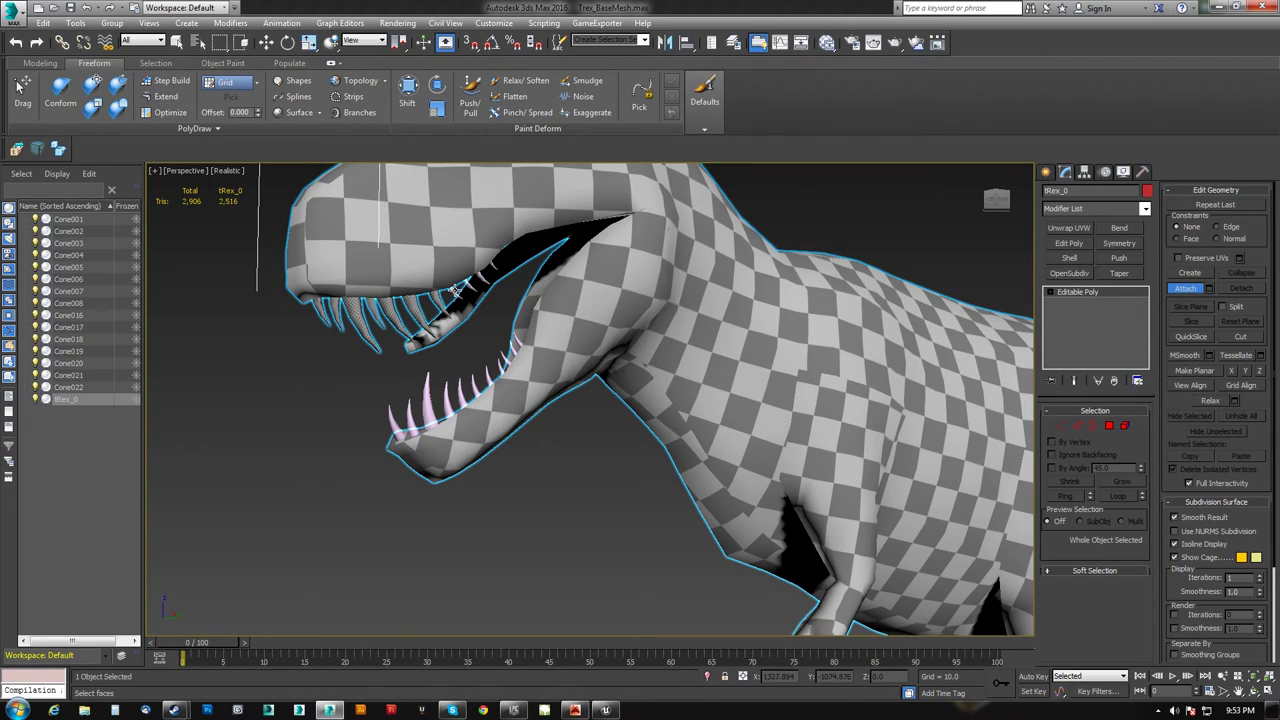
{"action": "left_click", "coordinate": [456, 289]}
{"action": "left_click", "coordinate": [477, 290]}
{"action": "left_click", "coordinate": [483, 281]}
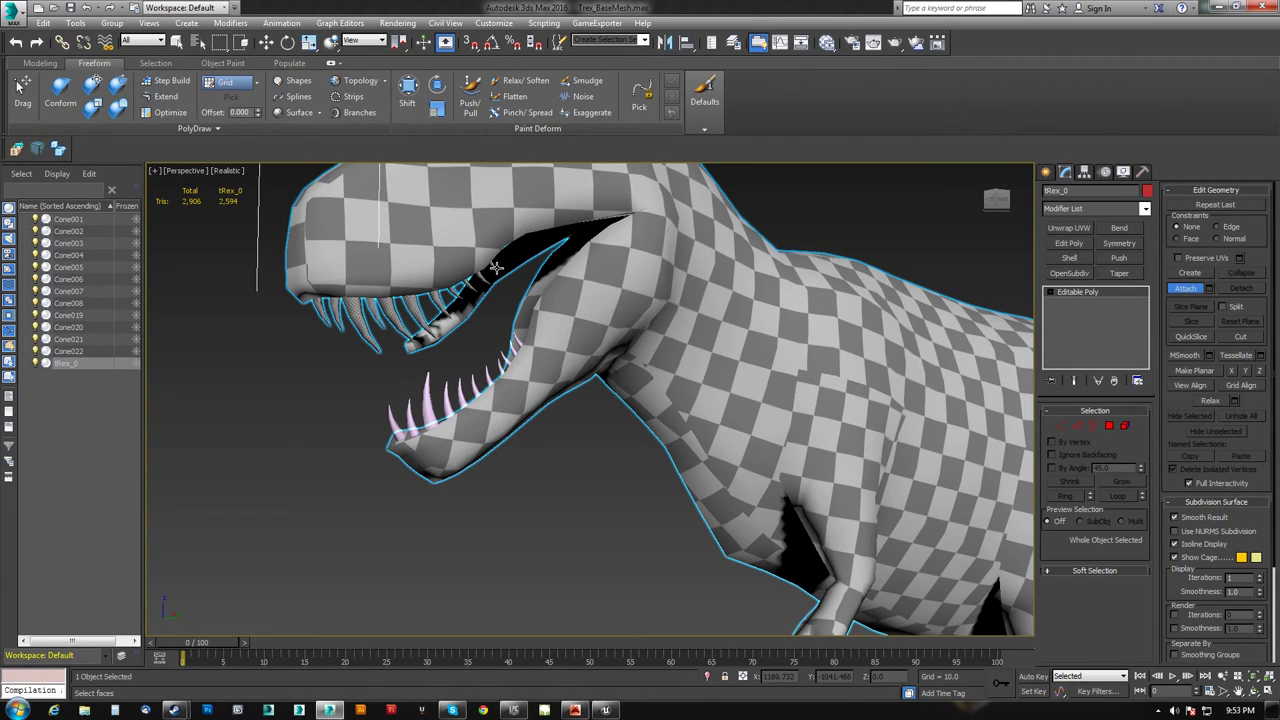
{"action": "left_click", "coordinate": [496, 268]}
Step: Attach all the separate lower-jaw teeth to the T-rex body mesh and finish attaching
{"action": "left_click", "coordinate": [395, 418]}
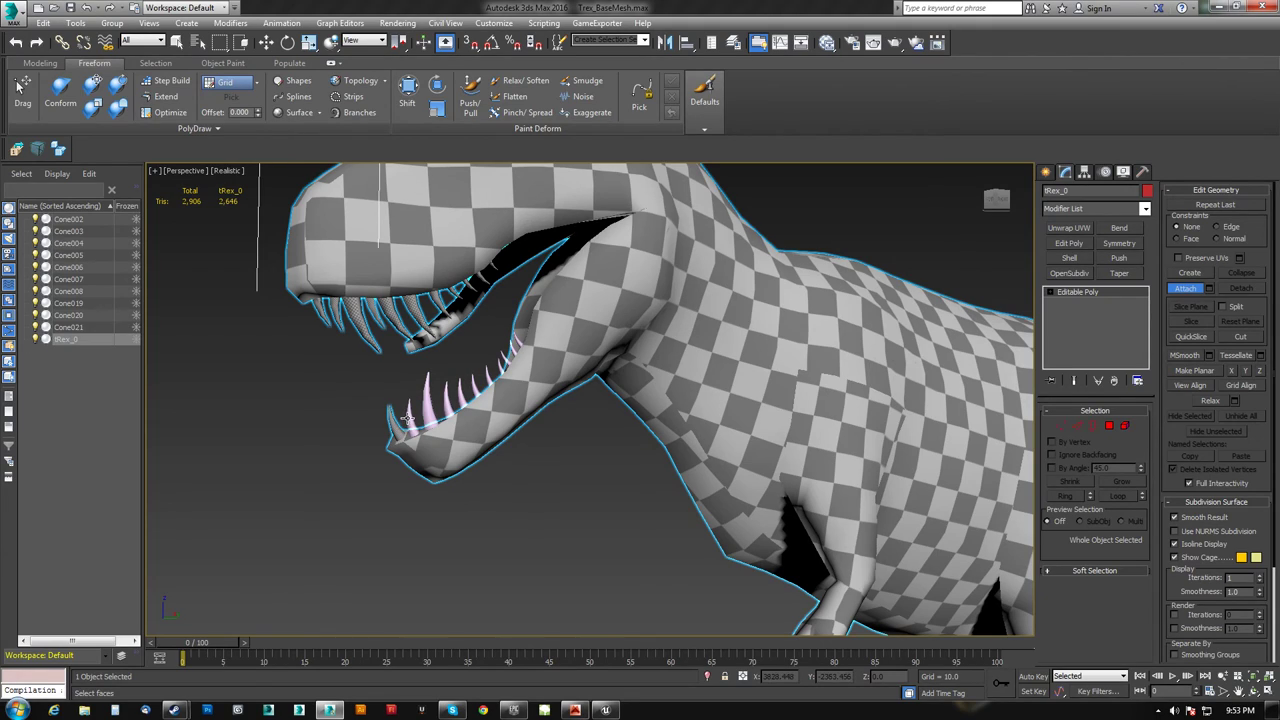
{"action": "left_click", "coordinate": [410, 414]}
{"action": "left_click", "coordinate": [428, 408]}
{"action": "left_click", "coordinate": [446, 400]}
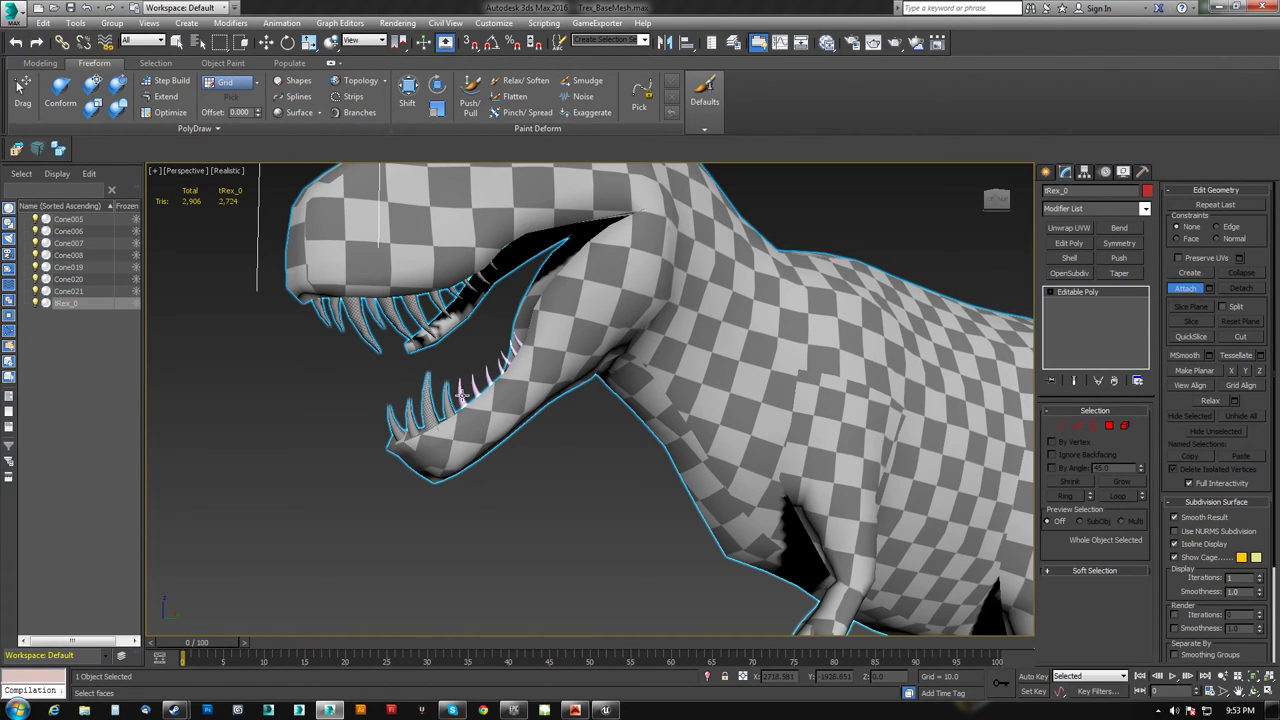
{"action": "left_click", "coordinate": [462, 394]}
{"action": "left_click", "coordinate": [476, 386]}
{"action": "left_click", "coordinate": [490, 380]}
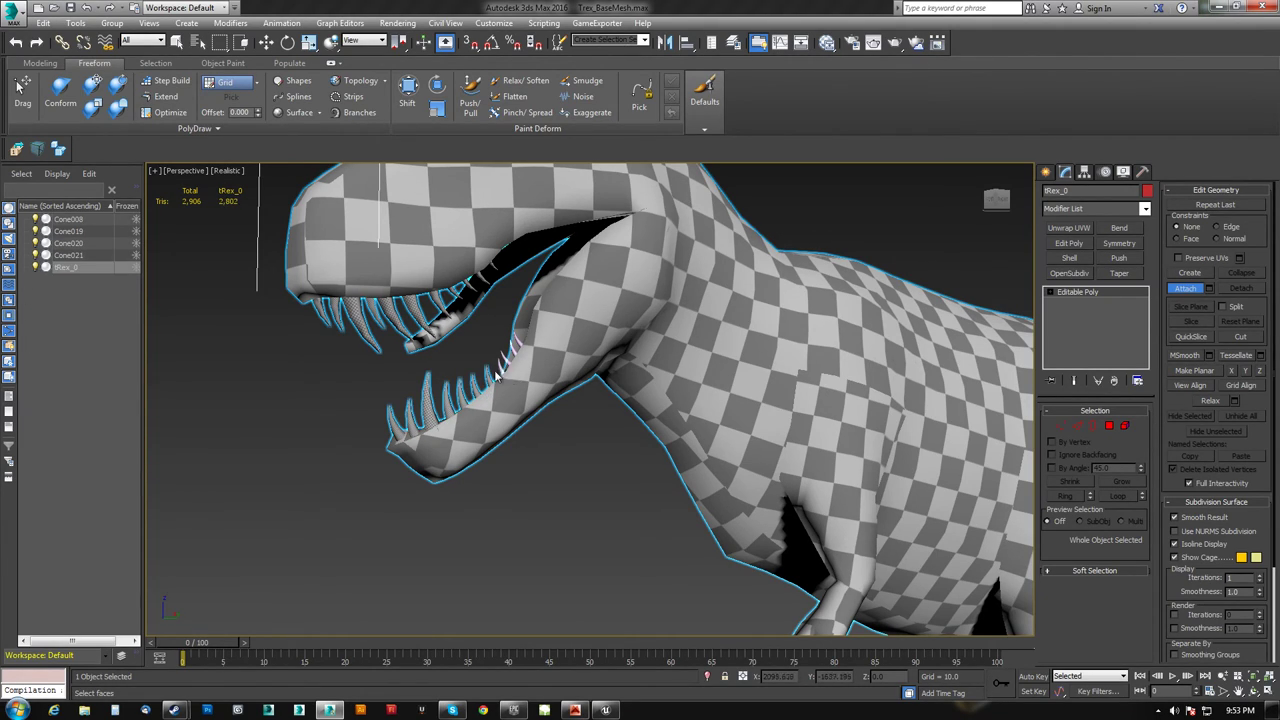
{"action": "left_click", "coordinate": [505, 362]}
{"action": "left_click", "coordinate": [515, 353]}
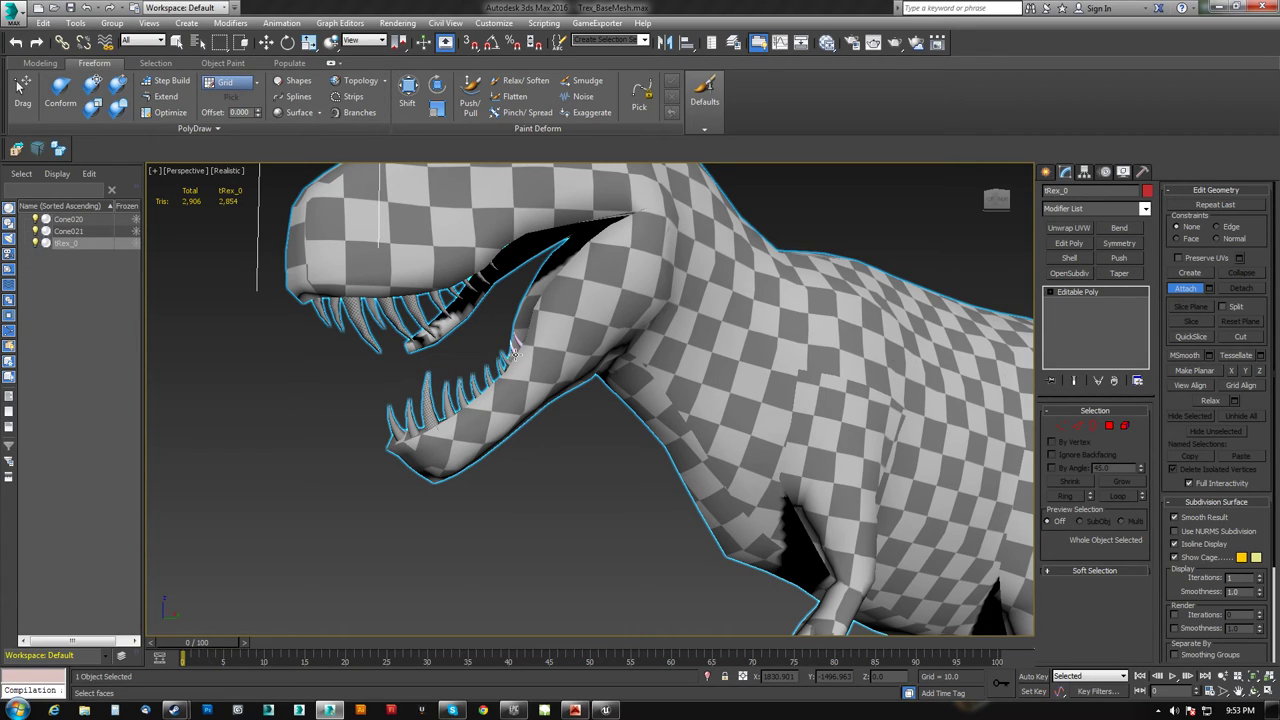
{"action": "left_click", "coordinate": [520, 348]}
{"action": "left_click", "coordinate": [518, 342]}
{"action": "left_click", "coordinate": [1186, 288]}
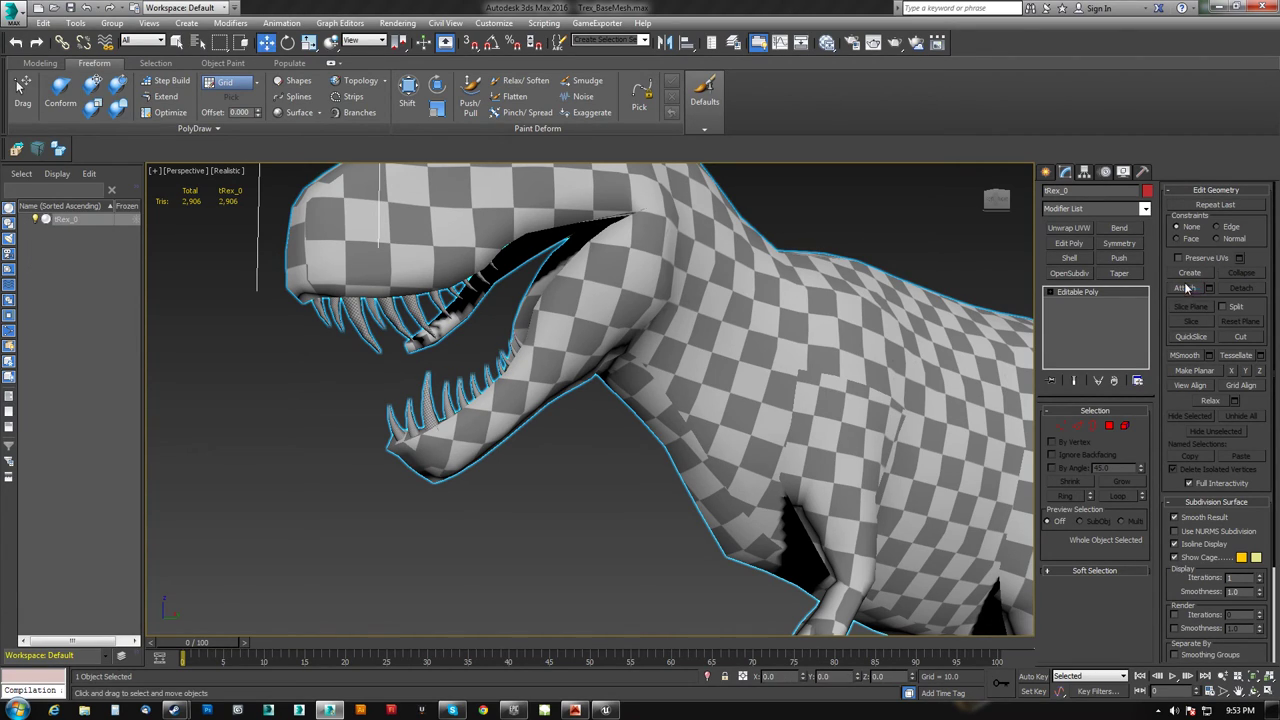
Step: Add an Unwrap UVW modifier to the combined T-rex mesh and open its UVs in Freeform mode with polygon selection
{"action": "left_click", "coordinate": [1070, 228]}
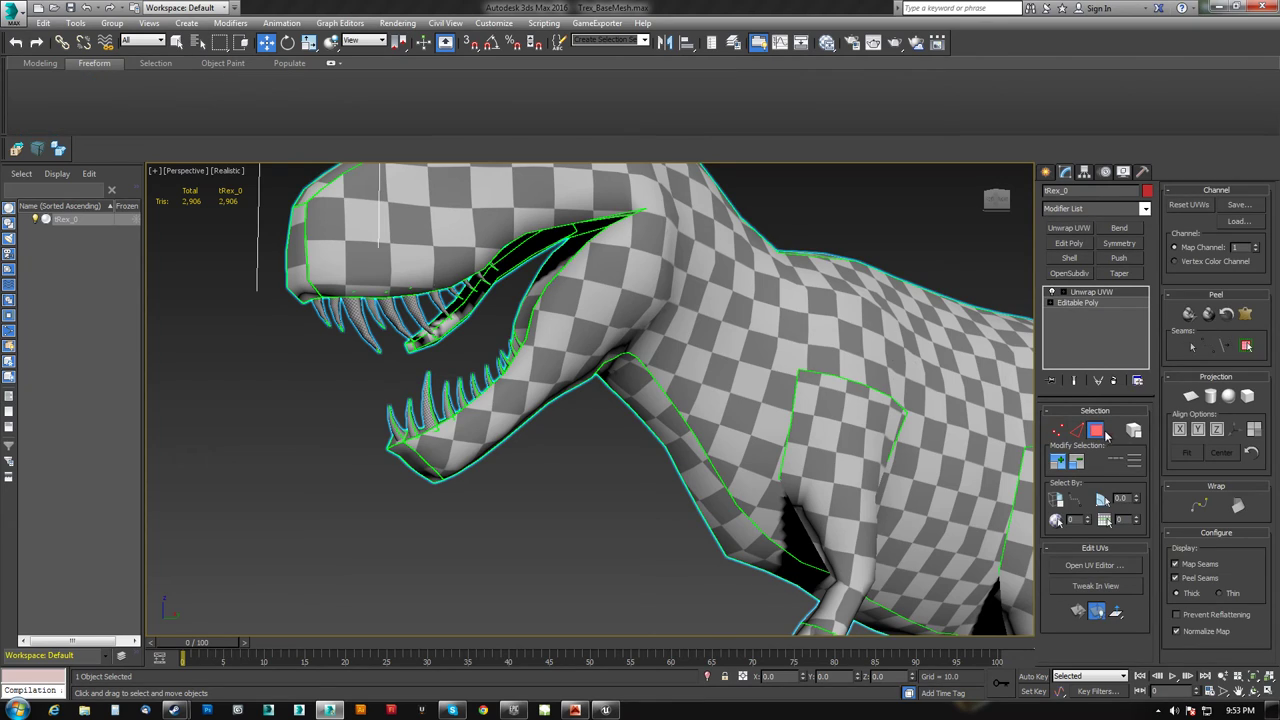
{"action": "left_click", "coordinate": [1090, 566]}
{"action": "scroll", "coordinate": [161, 466], "scroll_direction": "down", "scroll_amount": 5}
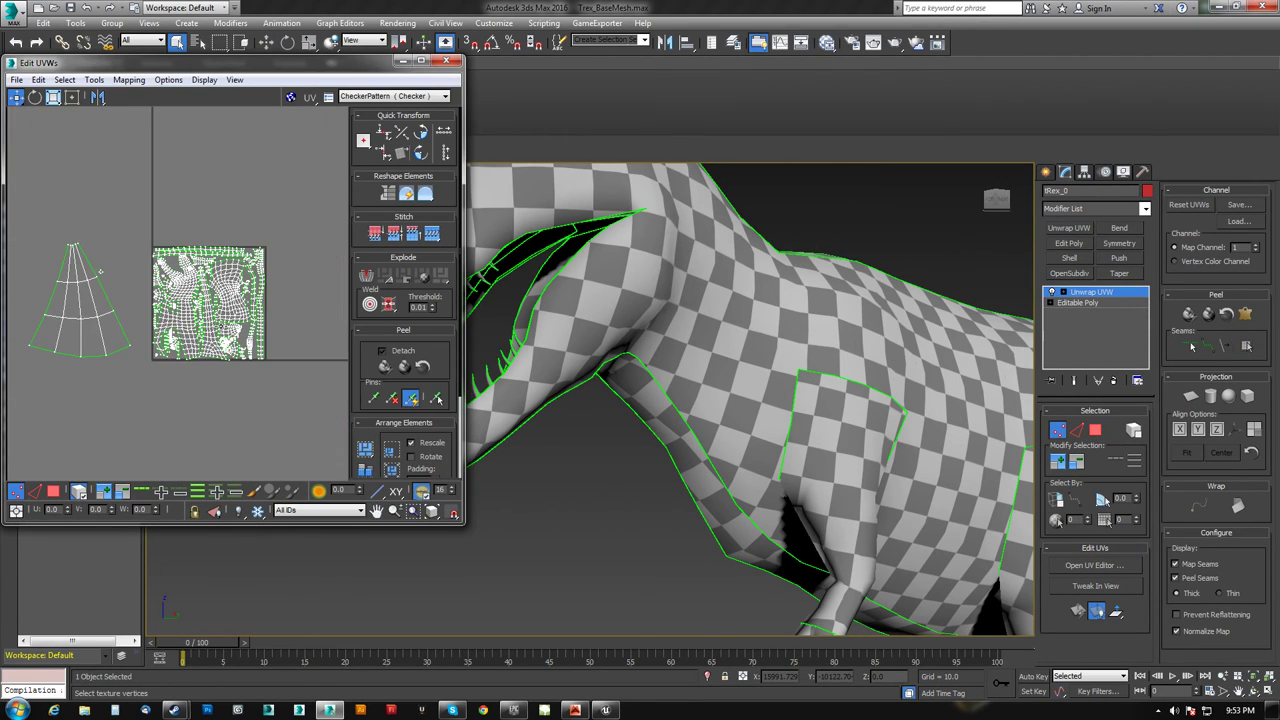
{"action": "left_click", "coordinate": [72, 98]}
{"action": "scroll", "coordinate": [146, 197], "scroll_direction": "up", "scroll_amount": 3}
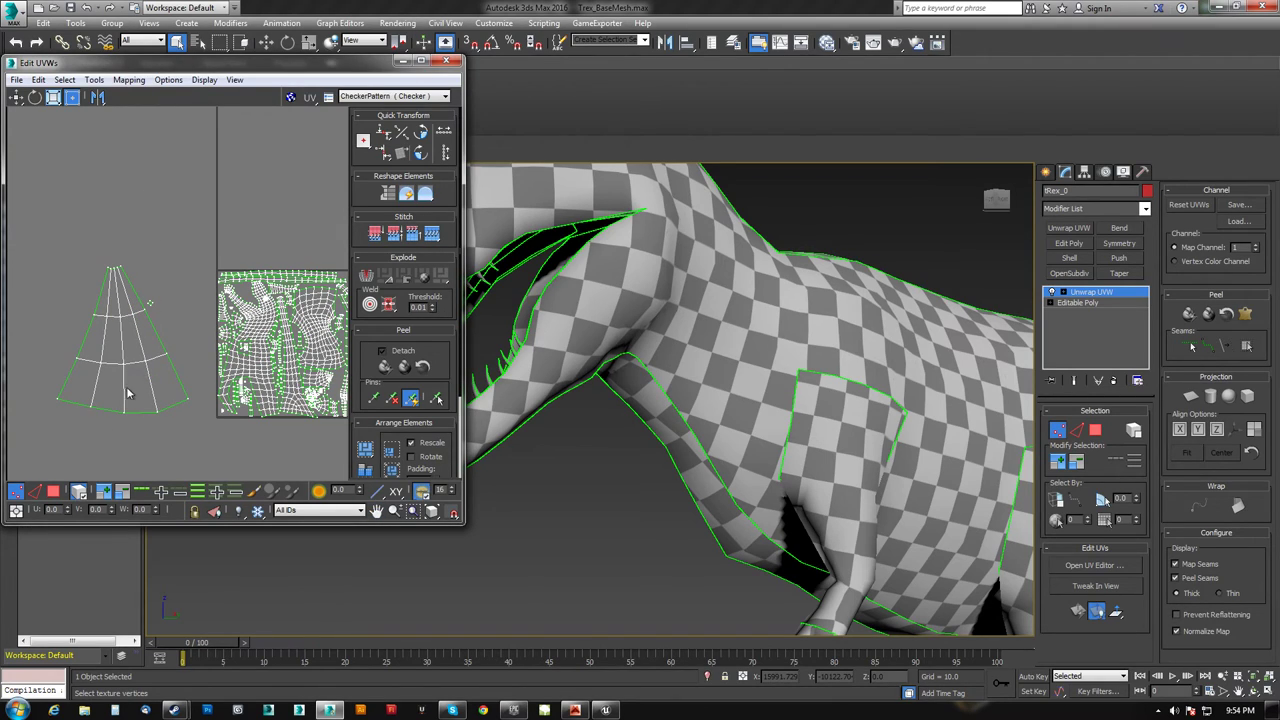
{"action": "key", "text": "3"}
{"action": "left_click", "coordinate": [121, 383]}
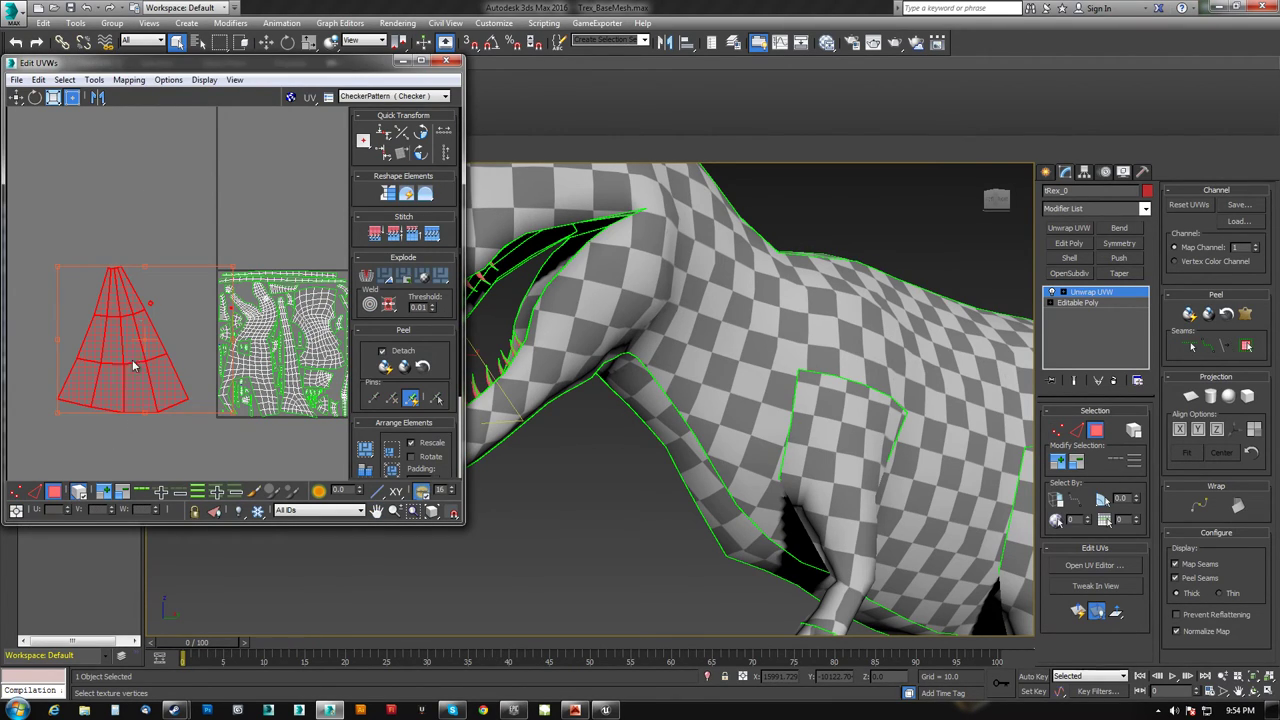
{"action": "left_click", "coordinate": [162, 210]}
{"action": "left_click_drag", "start_coordinate": [134, 381], "coordinate": [212, 270]}
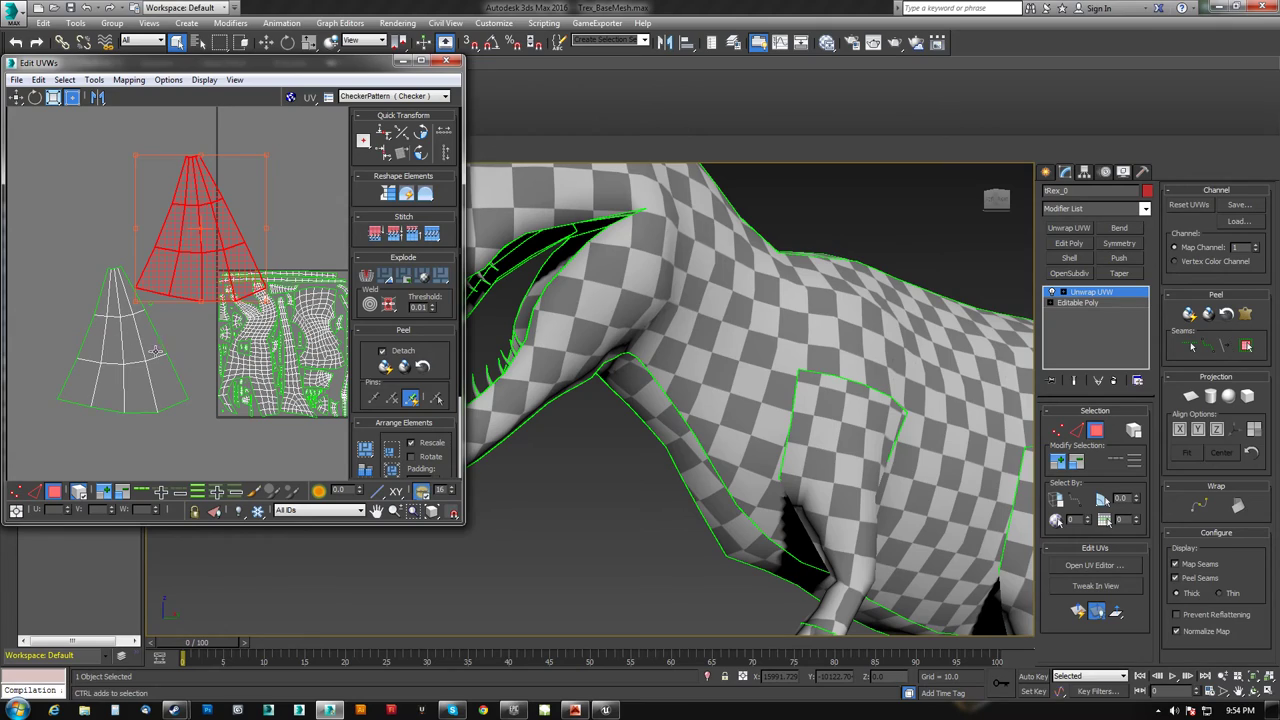
{"action": "key", "text": "ctrl+z"}
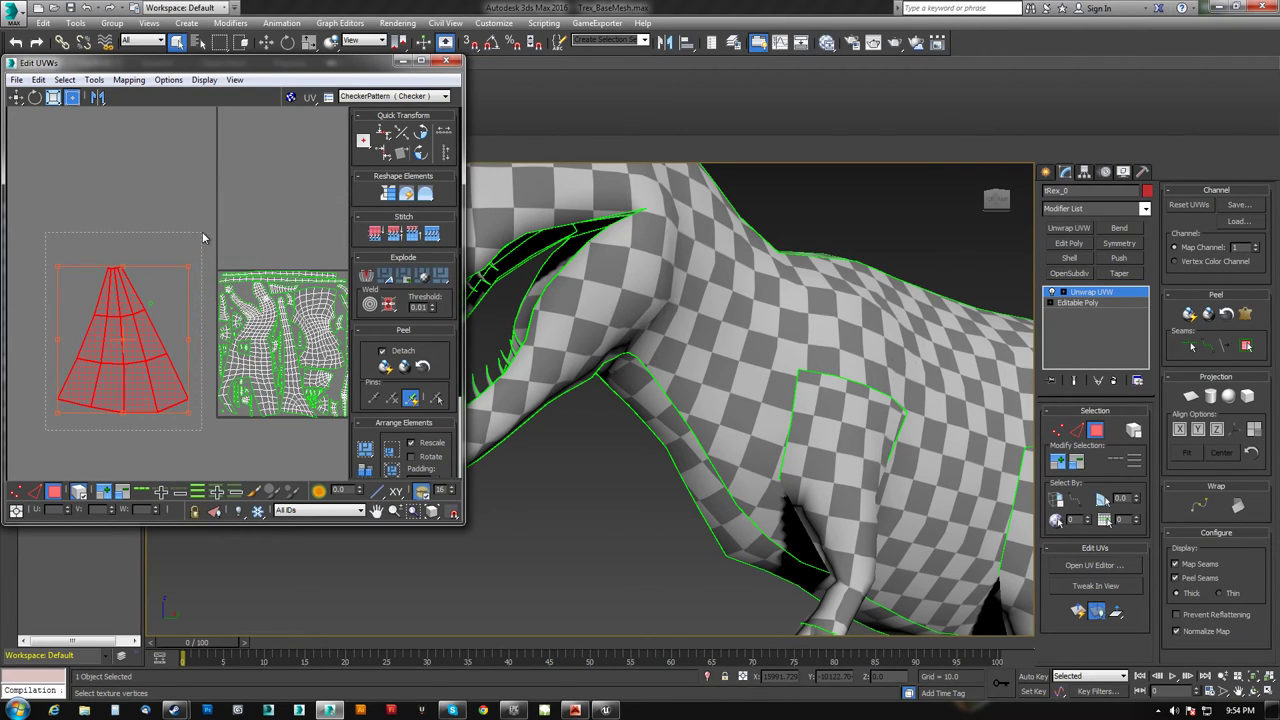
Step: Scale all the stacked tooth shells down to under half size, move them onto the texture square and enlarge the UV editor
{"action": "left_click_drag", "start_coordinate": [188, 268], "coordinate": [104, 348]}
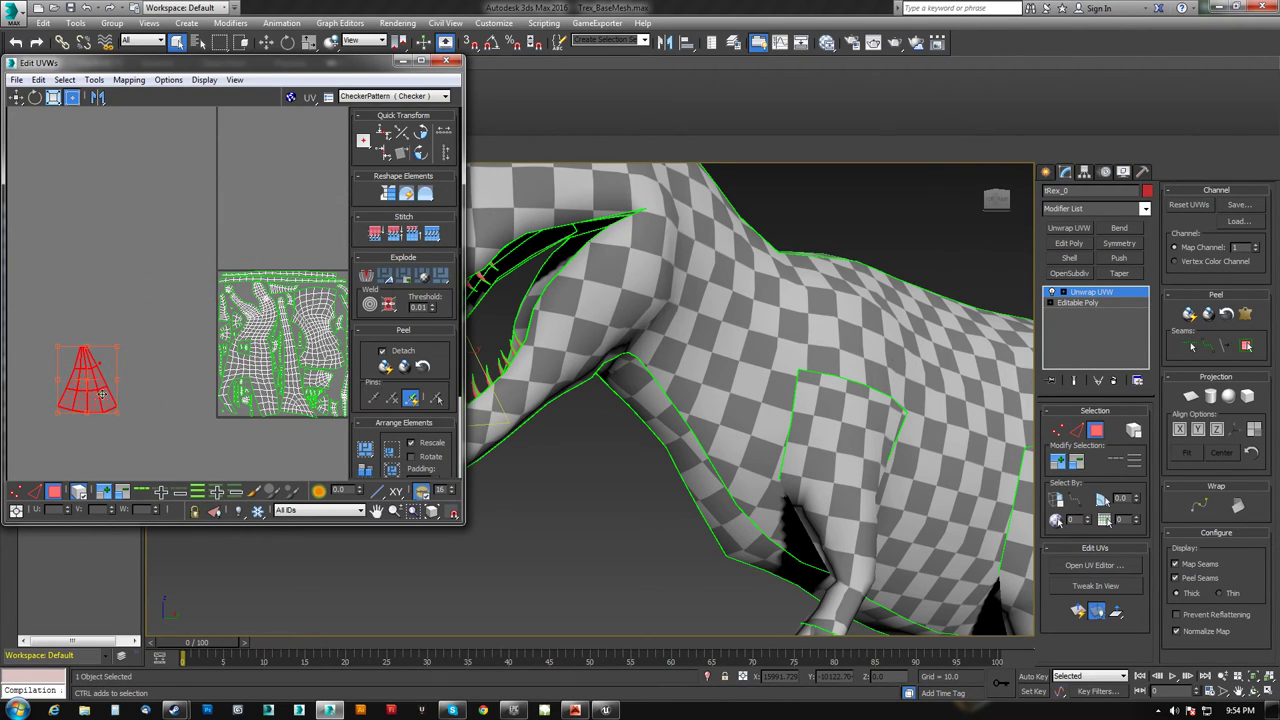
{"action": "left_click_drag", "start_coordinate": [96, 400], "coordinate": [230, 328]}
{"action": "scroll", "coordinate": [245, 305], "scroll_direction": "up", "scroll_amount": 5}
{"action": "left_click", "coordinate": [421, 61]}
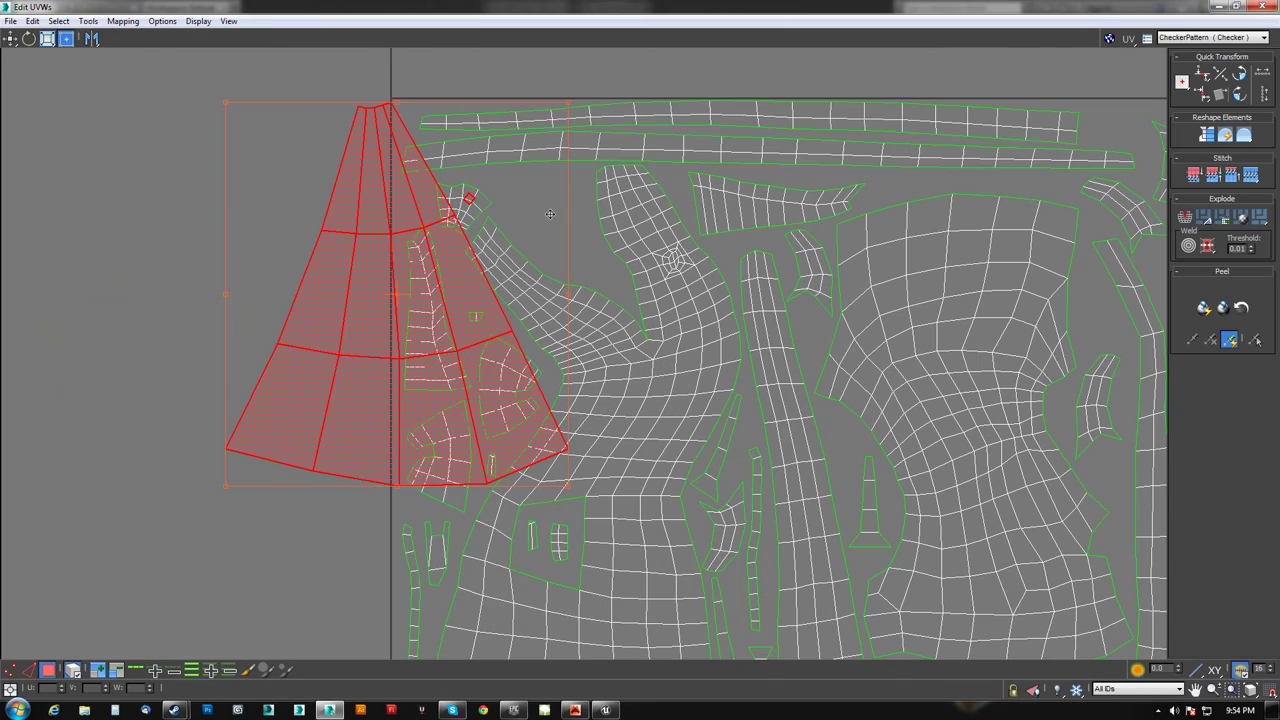
Step: Rotate the stacked tooth shells, shrink them and place them in the V-shaped gap of the large body shell
{"action": "left_click_drag", "start_coordinate": [386, 116], "coordinate": [554, 276]}
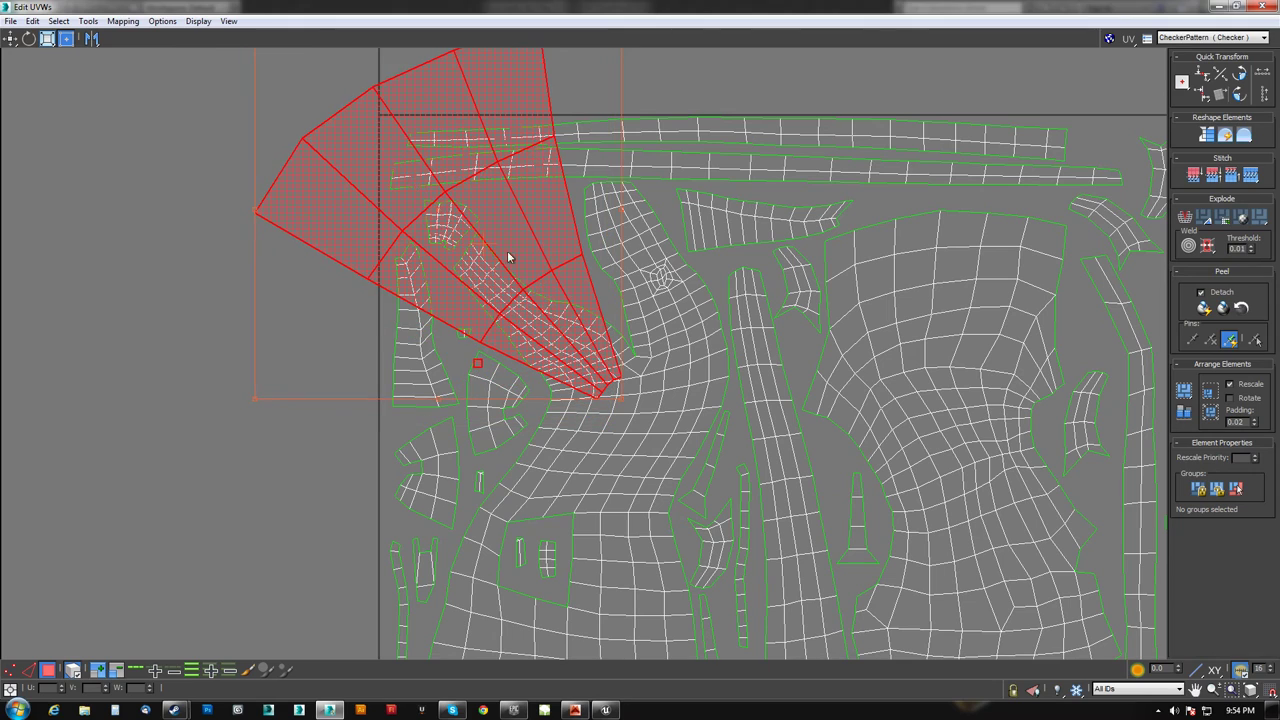
{"action": "middle_click_drag", "start_coordinate": [394, 190], "coordinate": [376, 312]}
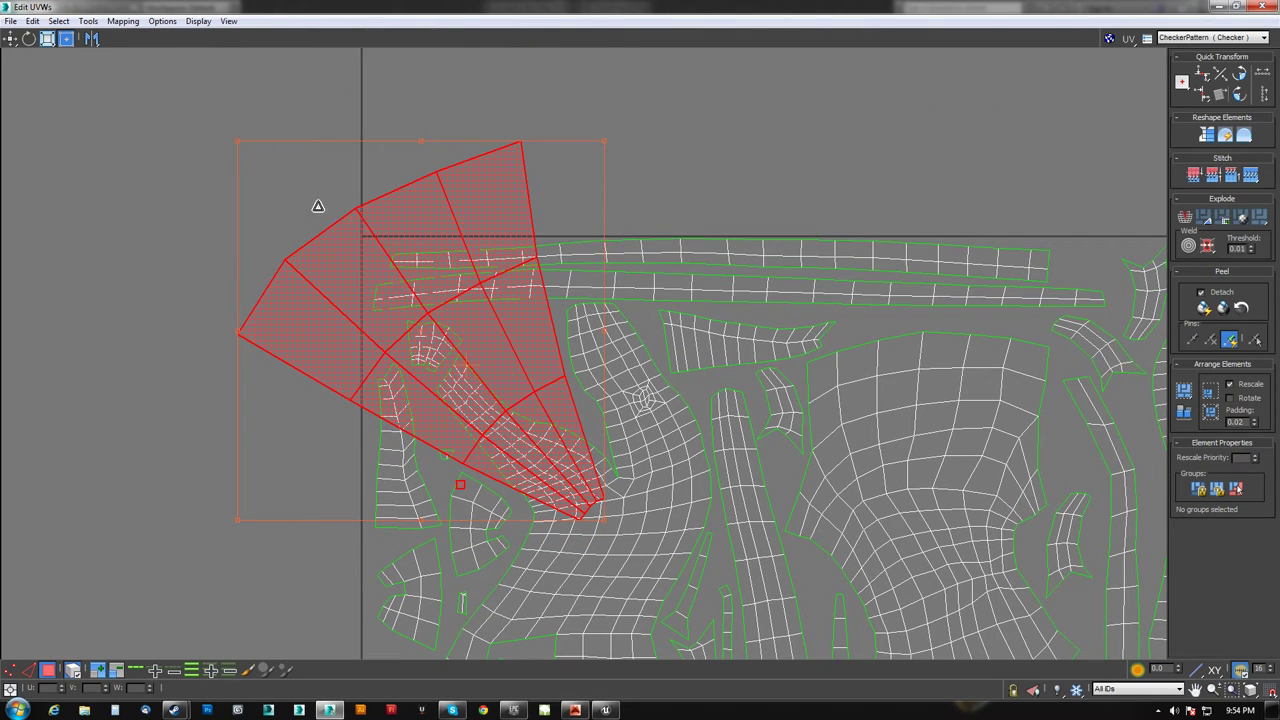
{"action": "left_click_drag", "start_coordinate": [318, 206], "coordinate": [528, 368]}
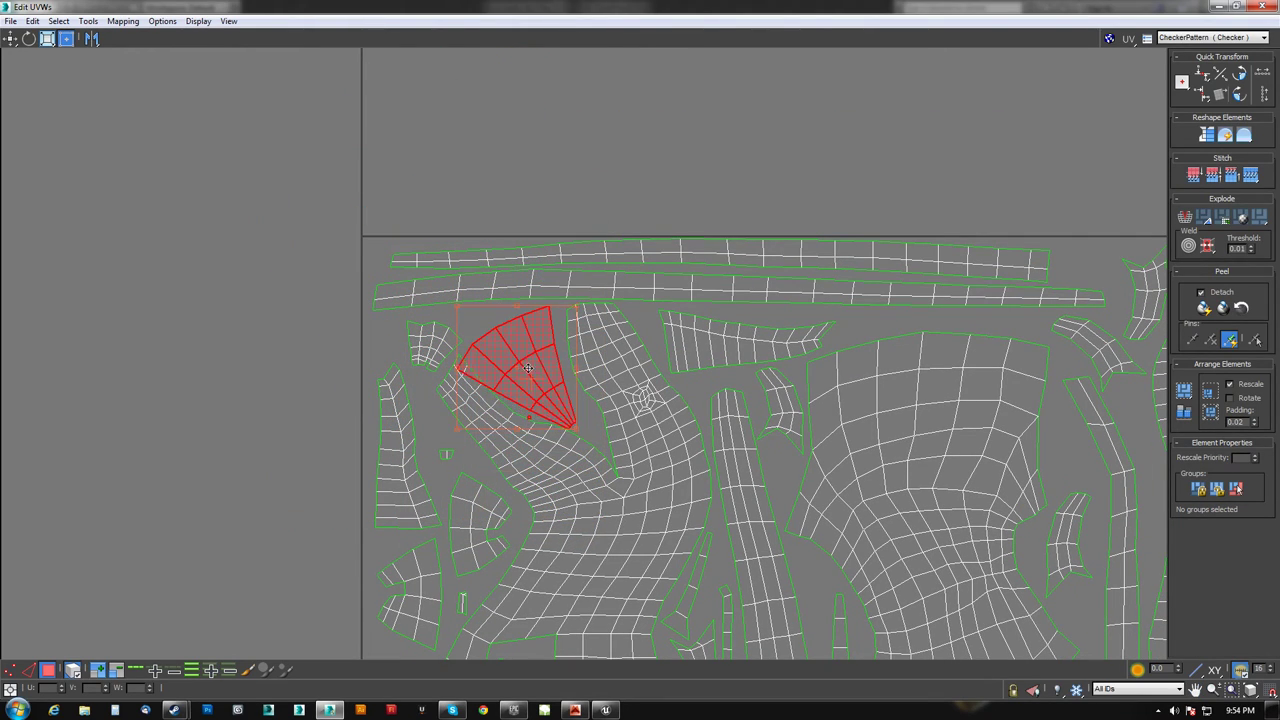
Step: Fine-tune the tooth shells' scale, rotation and position so they fill the gap without overlapping the neighbouring shells
{"action": "scroll", "coordinate": [530, 370], "scroll_direction": "up", "scroll_amount": 3}
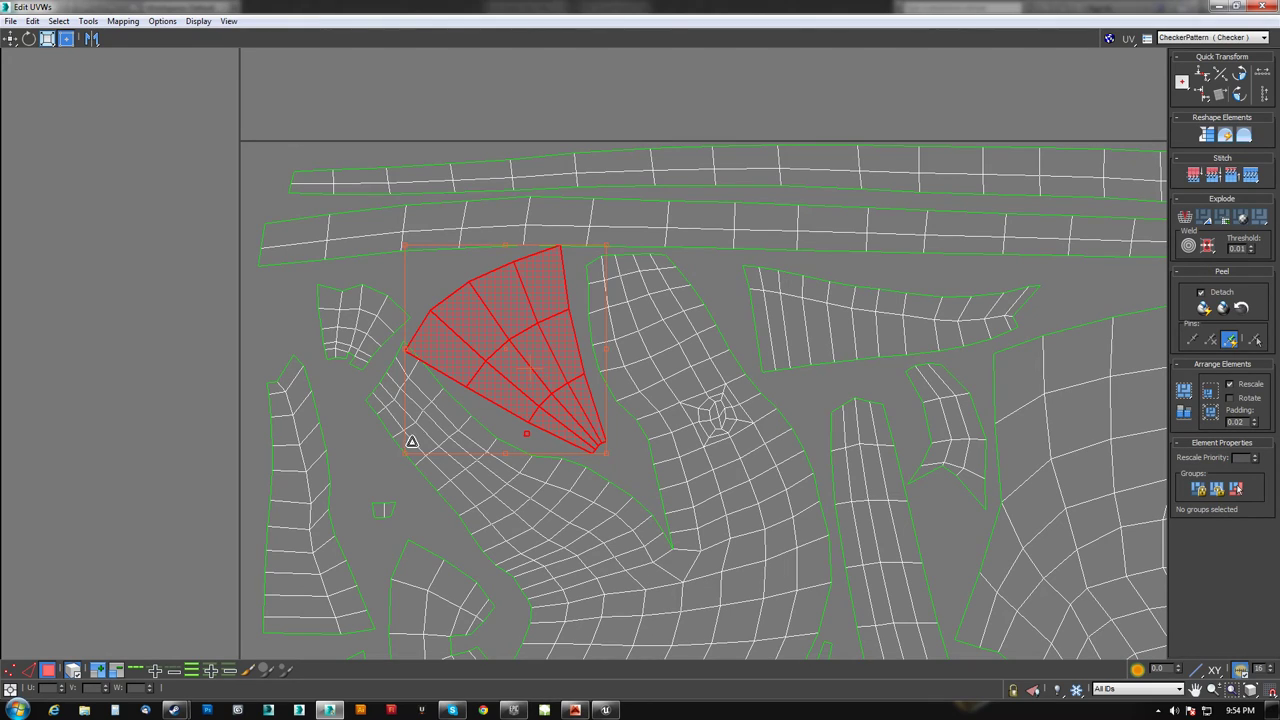
{"action": "left_click_drag", "start_coordinate": [412, 441], "coordinate": [421, 432]}
{"action": "left_click_drag", "start_coordinate": [557, 375], "coordinate": [561, 385]}
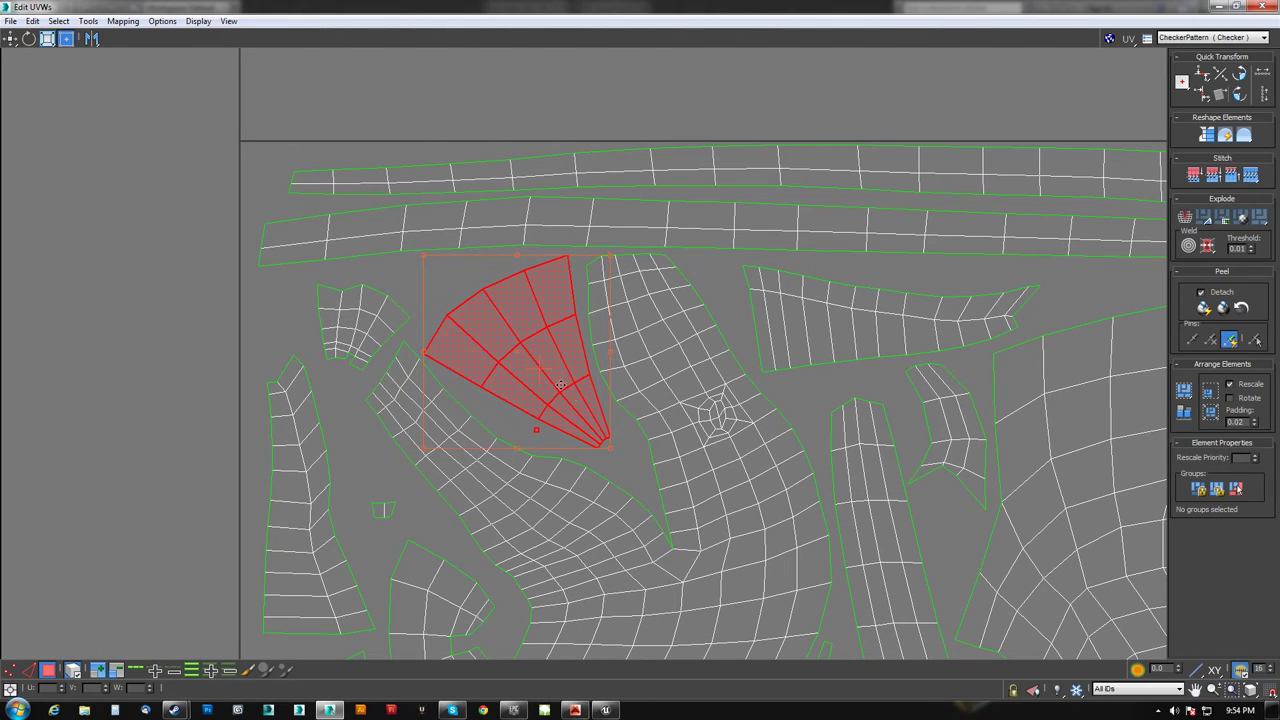
{"action": "left_click_drag", "start_coordinate": [612, 351], "coordinate": [563, 360]}
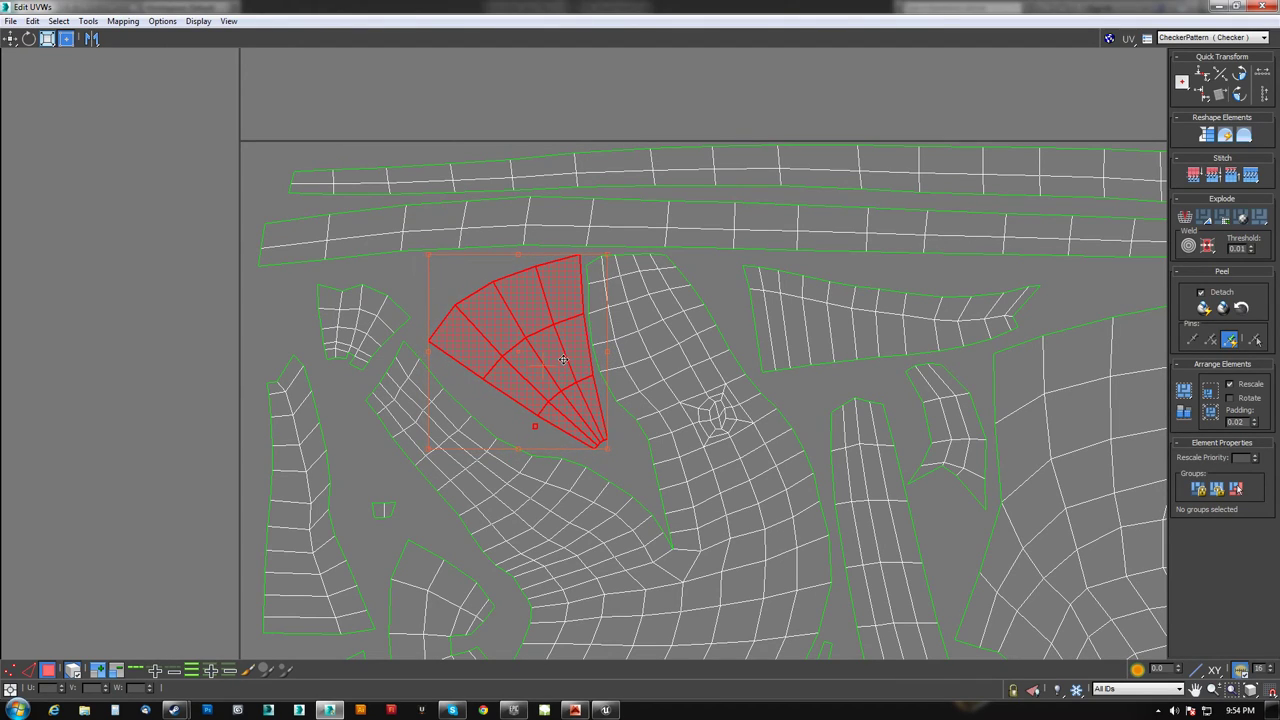
{"action": "left_click_drag", "start_coordinate": [428, 449], "coordinate": [417, 456]}
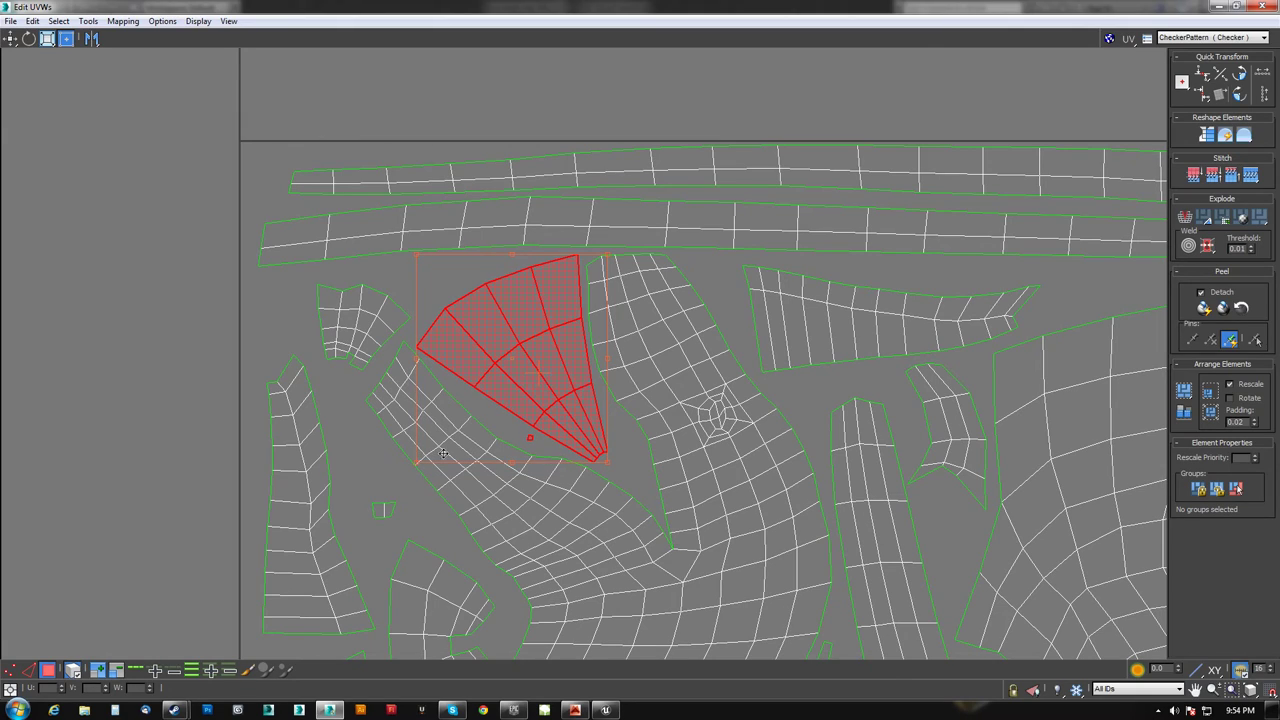
Step: Select the small curved shell beside the large torso shell and examine the packing around the placed tooth shells
{"action": "left_click", "coordinate": [941, 421]}
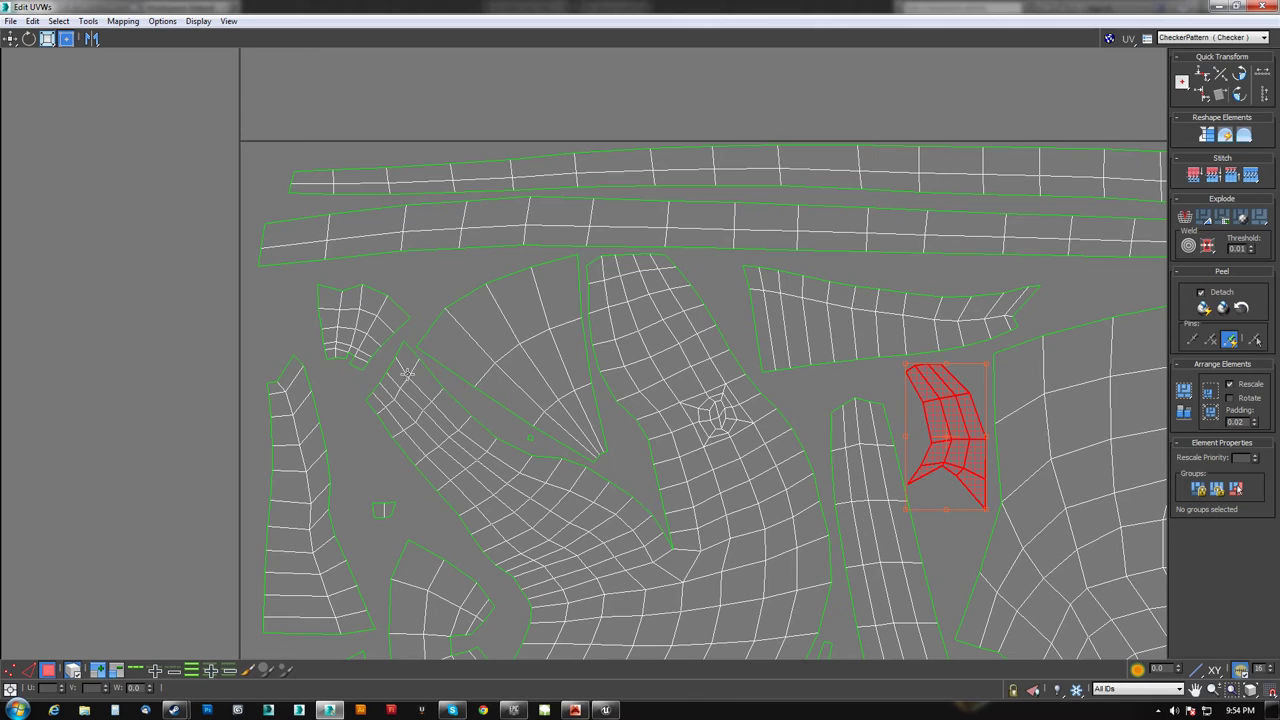
{"action": "scroll", "coordinate": [407, 373], "scroll_direction": "down", "scroll_amount": 5}
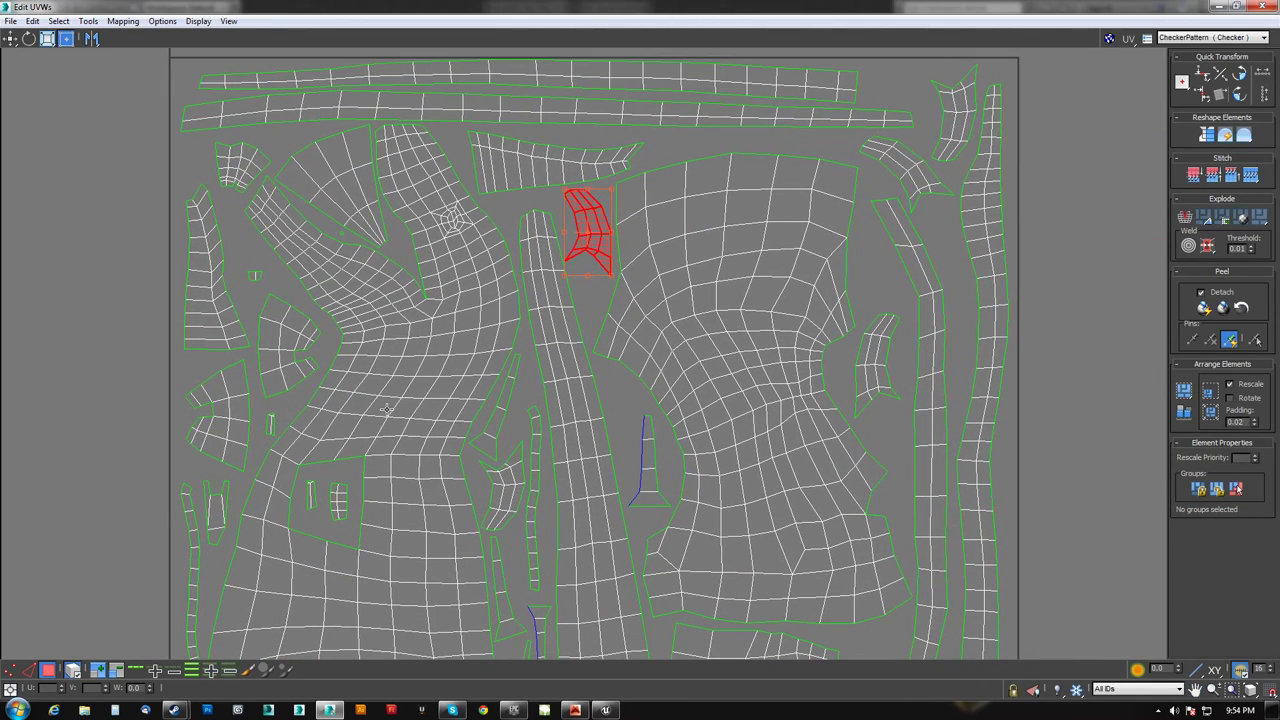
{"action": "middle_click_drag", "start_coordinate": [318, 502], "coordinate": [356, 452]}
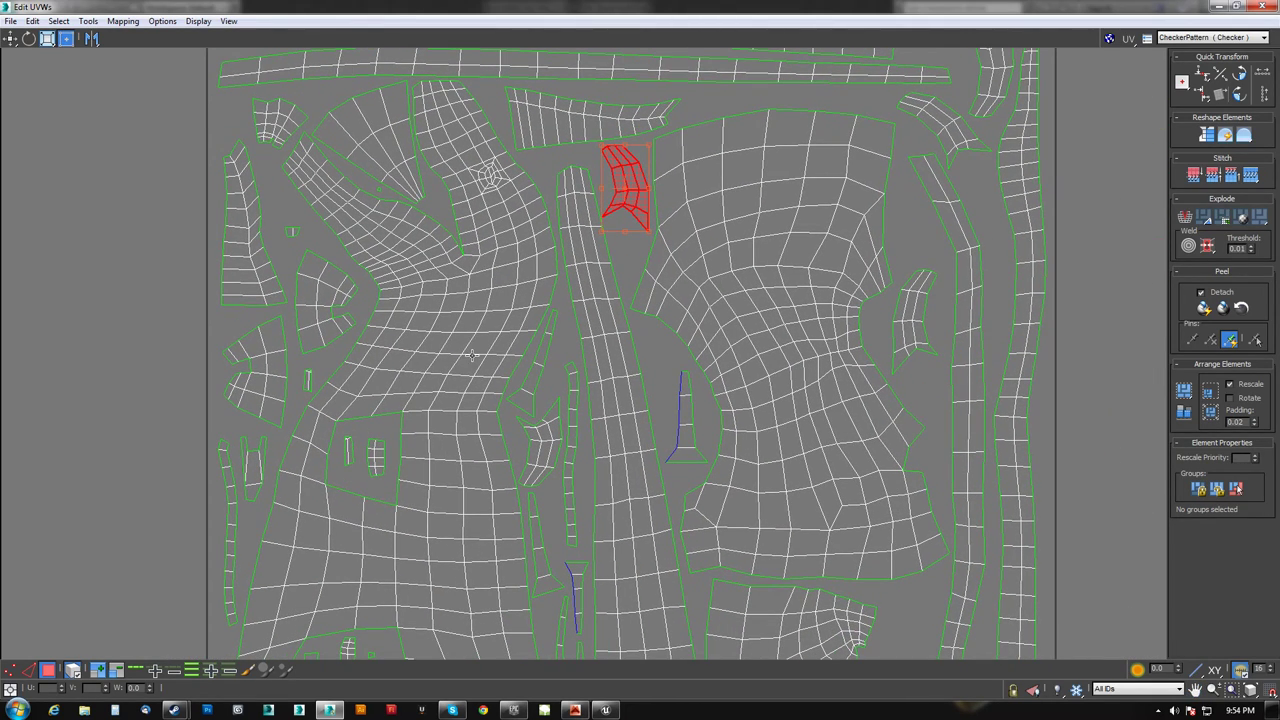
{"action": "middle_click_drag", "start_coordinate": [564, 245], "coordinate": [565, 350]}
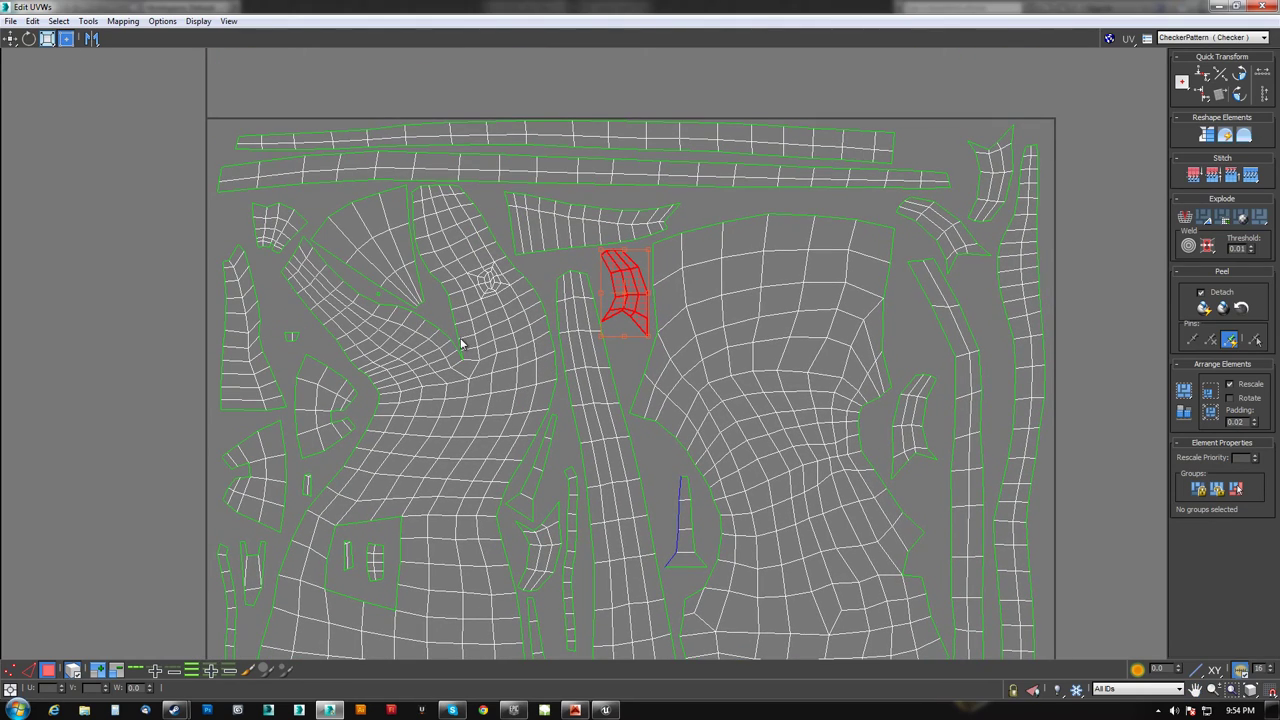
{"action": "scroll", "coordinate": [461, 344], "scroll_direction": "up", "scroll_amount": 5}
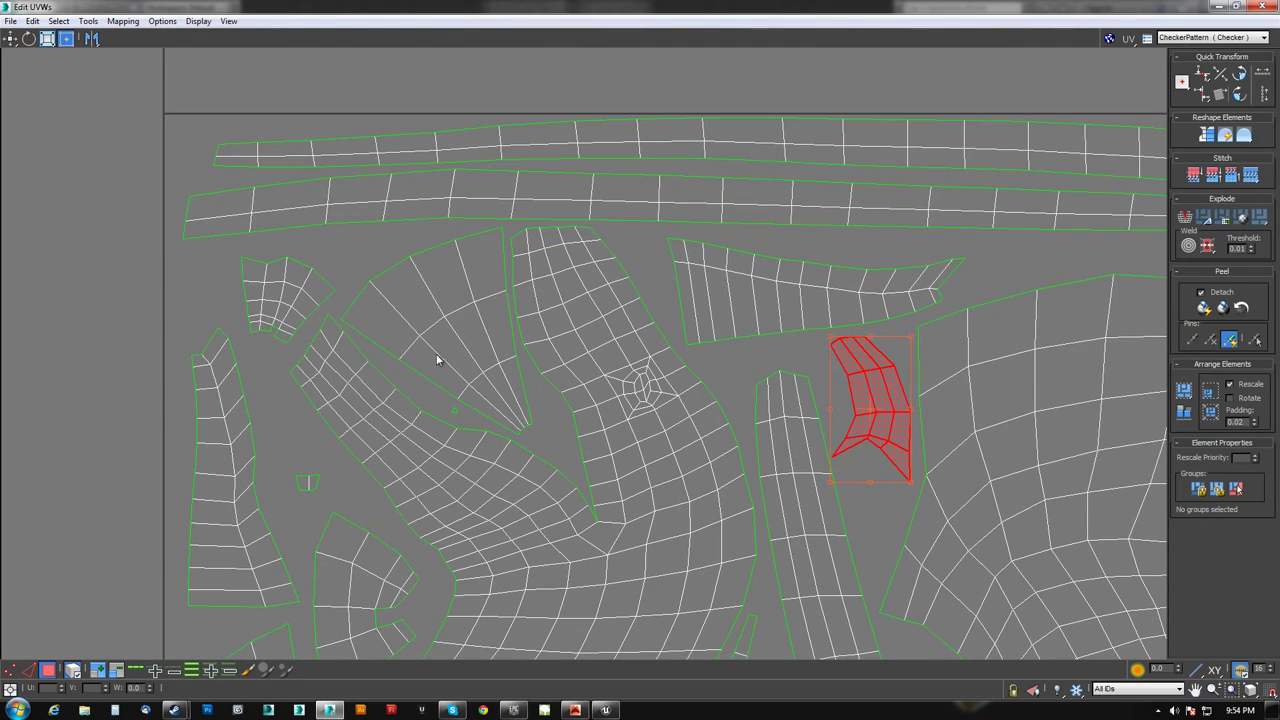
Step: Close the UV editor and collapse the T-rex's Unwrap UVW modifier into the editable poly
{"action": "left_click", "coordinate": [1261, 8]}
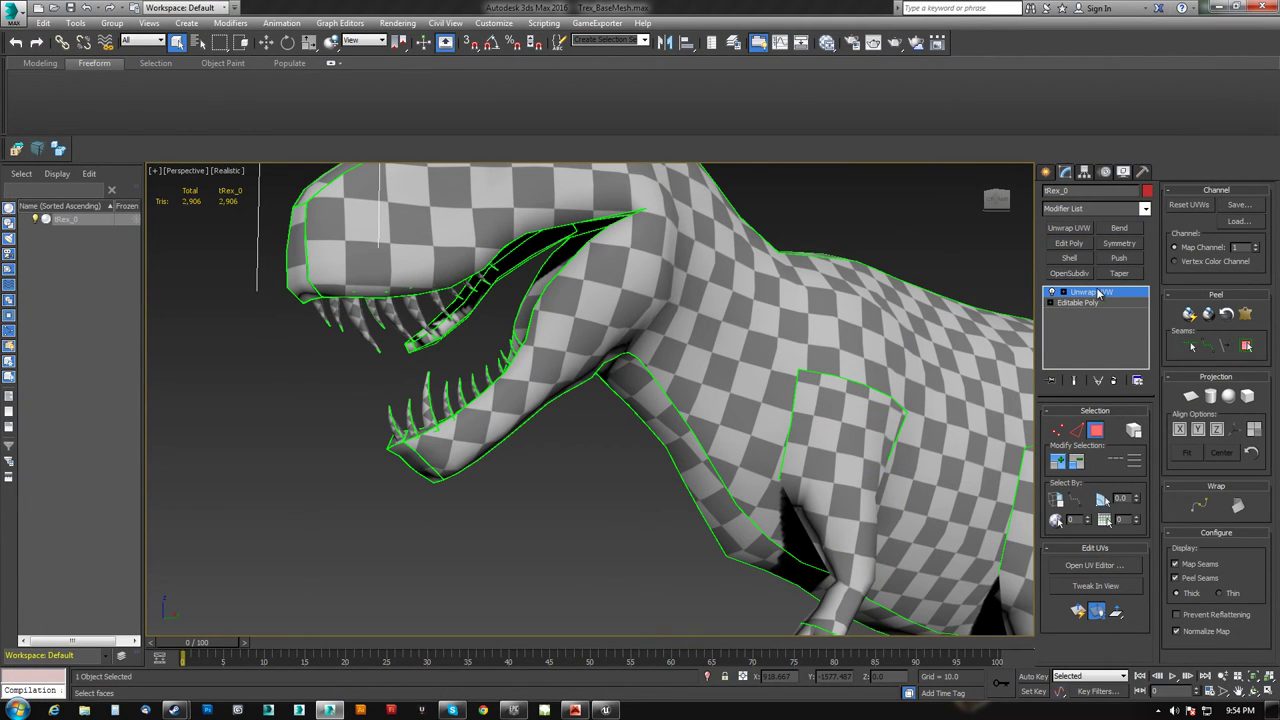
{"action": "right_click", "coordinate": [1098, 292]}
{"action": "left_click", "coordinate": [1140, 409]}
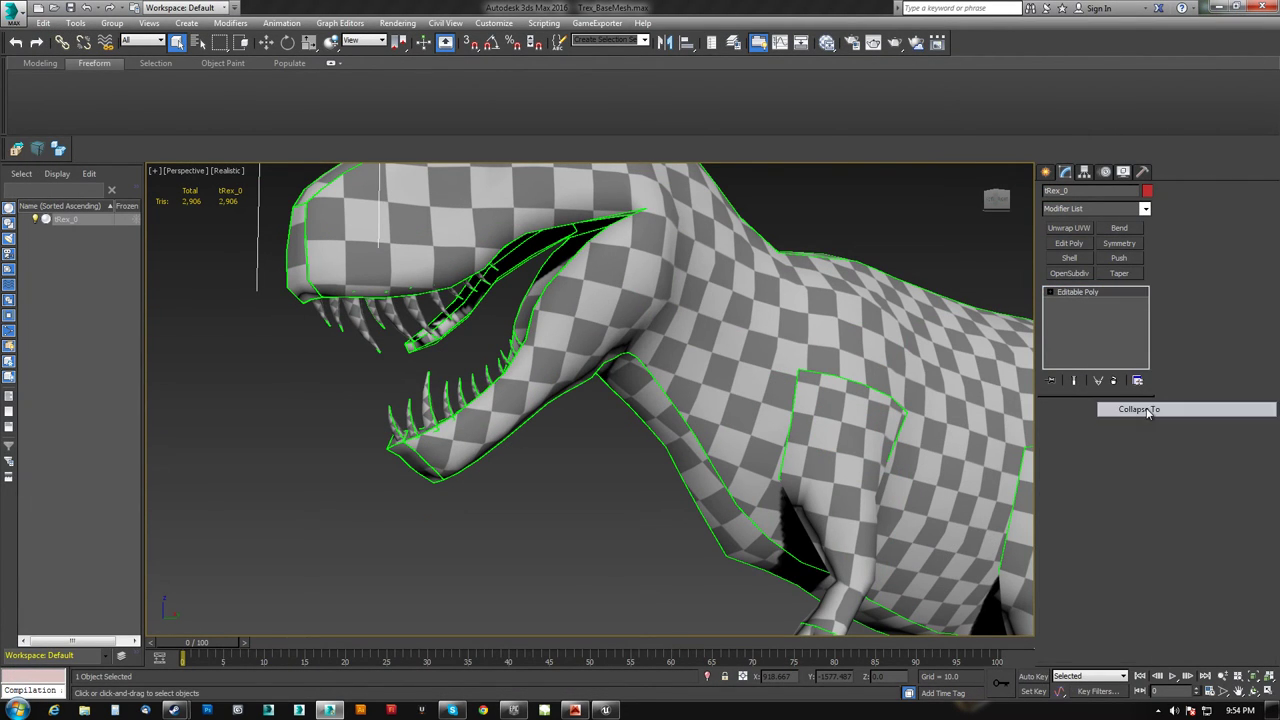
{"action": "scroll", "coordinate": [676, 435], "scroll_direction": "down", "scroll_amount": 5}
{"action": "scroll", "coordinate": [676, 435], "scroll_direction": "down", "scroll_amount": 3}
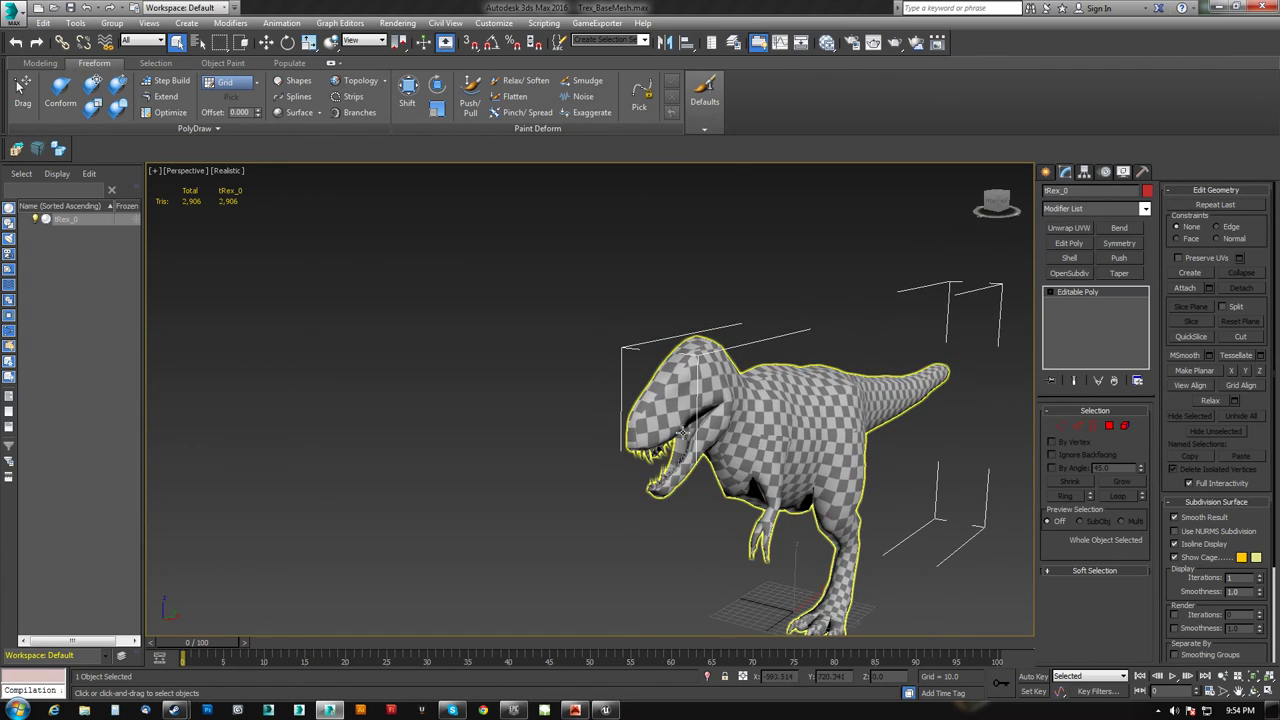
Step: Apply a Symmetry modifier to the half T-rex to complete the body across the X axis
{"action": "left_click", "coordinate": [1119, 243]}
{"action": "middle_click_drag", "start_coordinate": [700, 350], "coordinate": [738, 347], "text": "alt"}
{"action": "scroll", "coordinate": [661, 324], "scroll_direction": "up", "scroll_amount": 3}
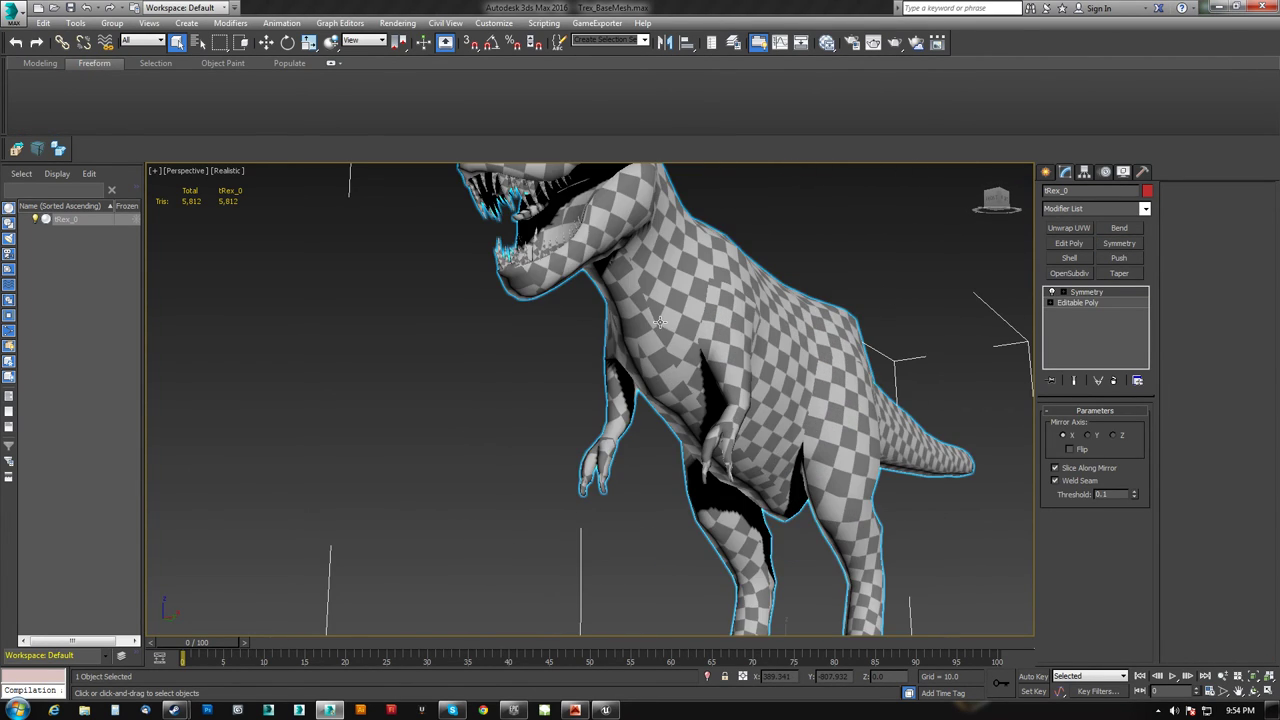
{"action": "middle_click_drag", "start_coordinate": [661, 324], "coordinate": [620, 405]}
Step: Start an export of the T-rex into the TREX folder and choose gw::OBJ-Exporter (*.OBJ) as the format
{"action": "left_click", "coordinate": [17, 150]}
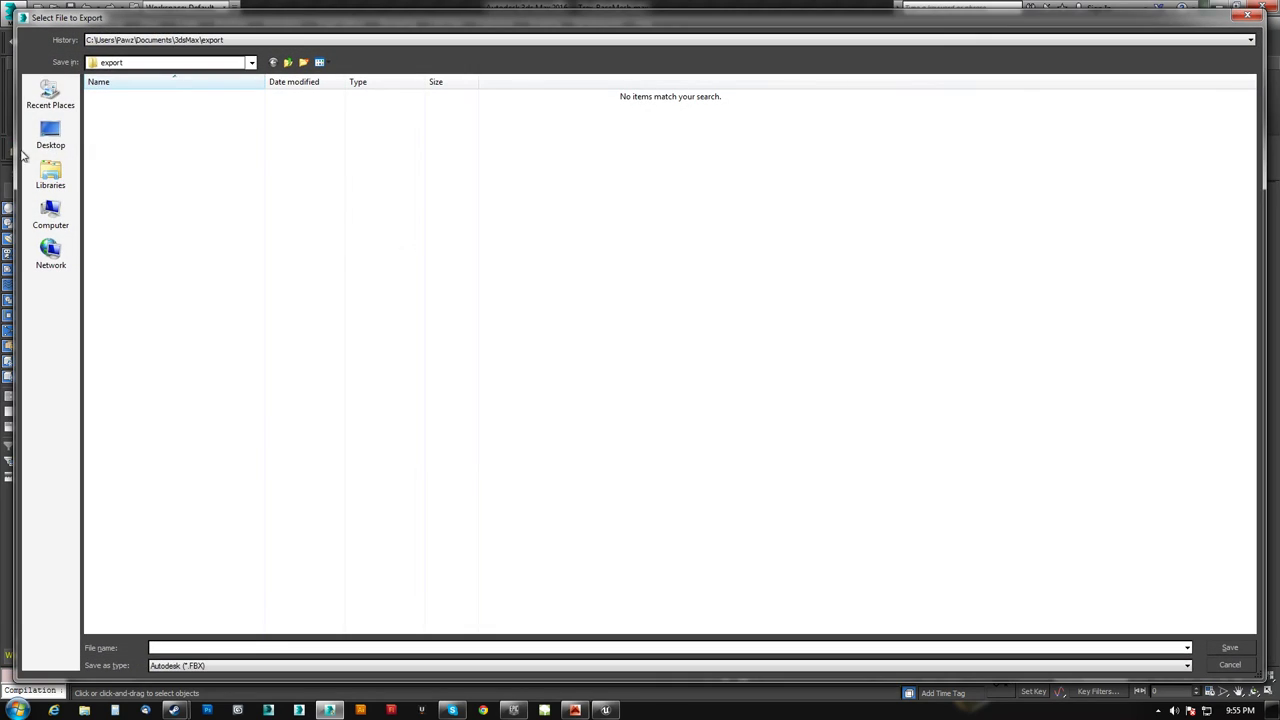
{"action": "double_click", "coordinate": [119, 126]}
{"action": "left_click", "coordinate": [230, 666]}
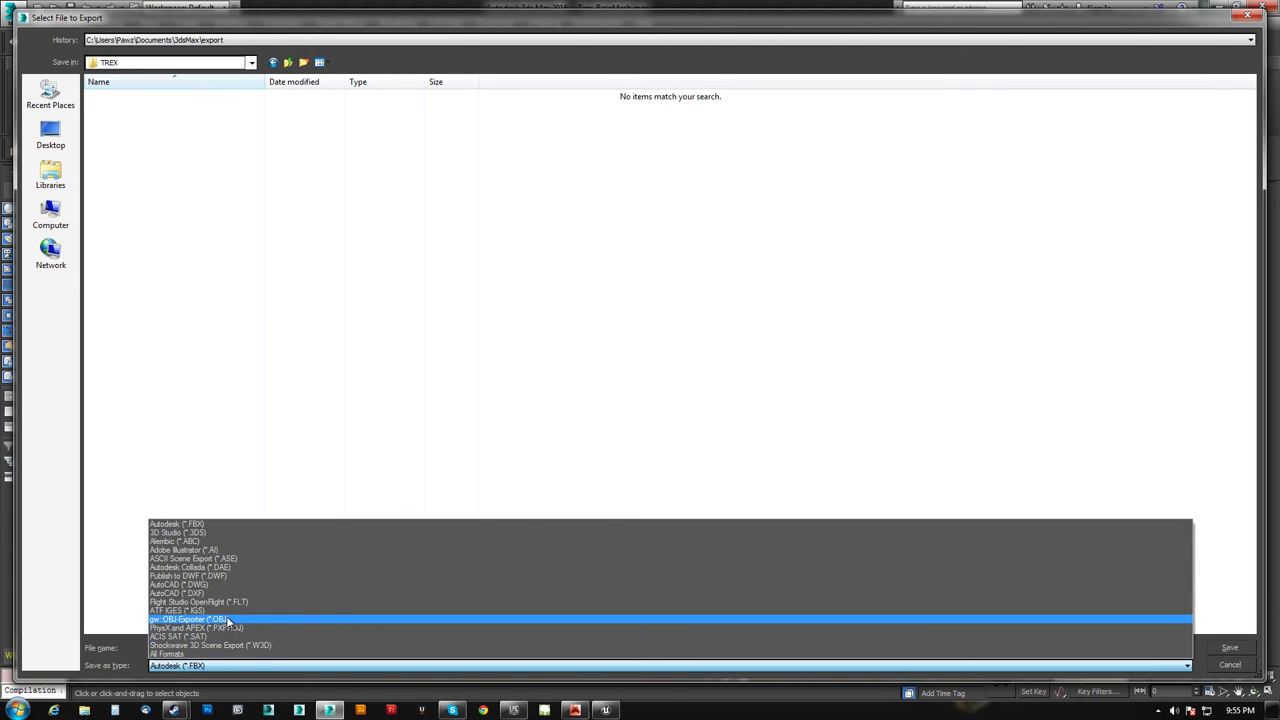
{"action": "left_click", "coordinate": [240, 626]}
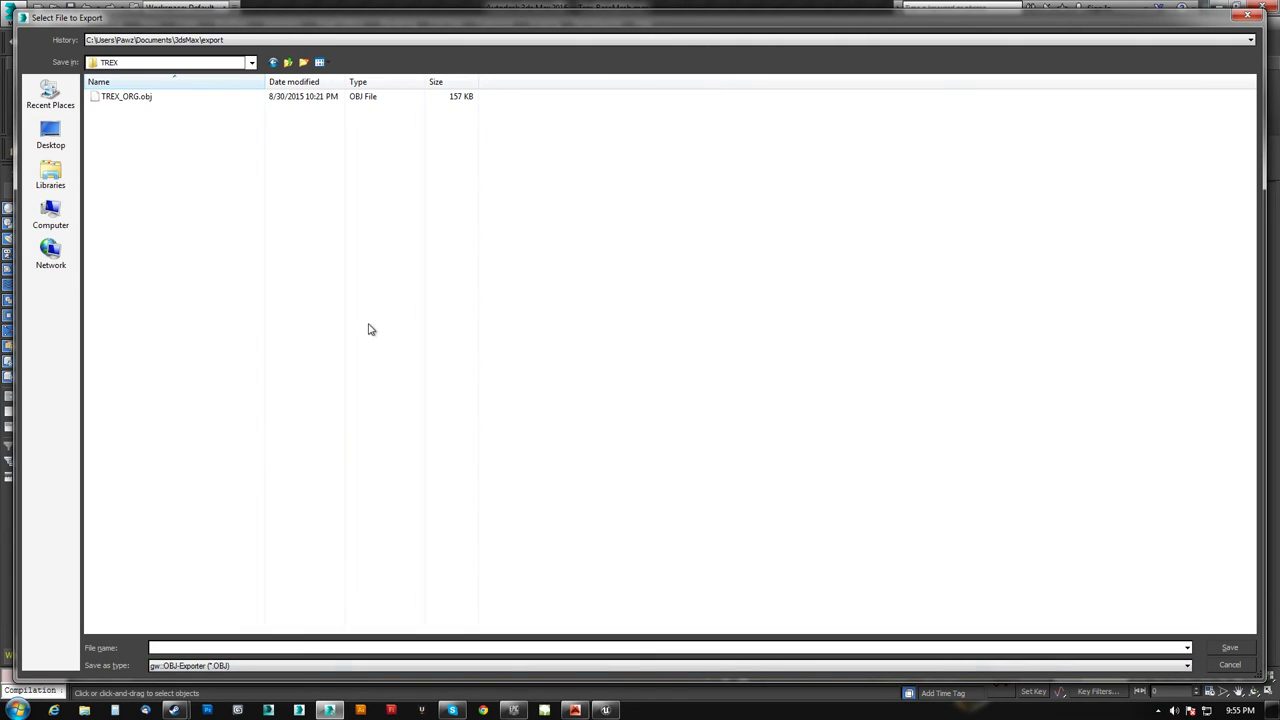
Step: Name the file TREX_BAD and export it with quad faces and texture coordinates
{"action": "left_click", "coordinate": [173, 646]}
{"action": "type", "text": "TREX_"}
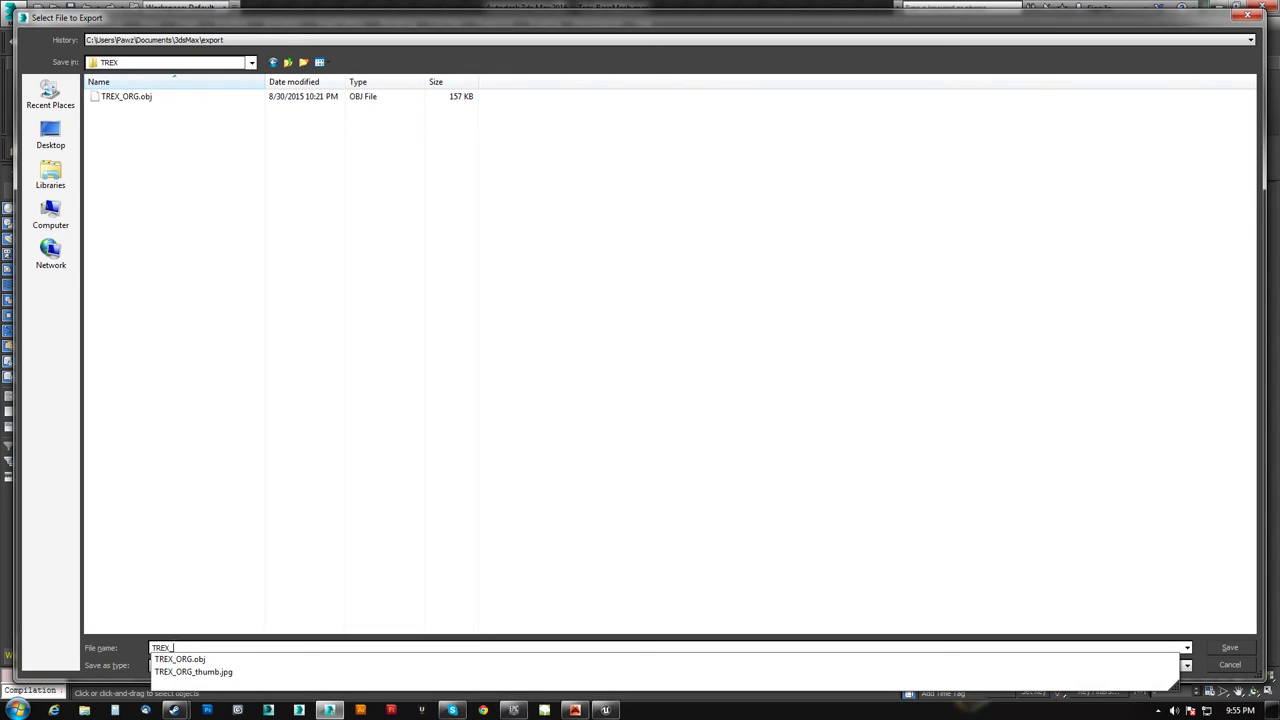
{"action": "type", "text": "n"}
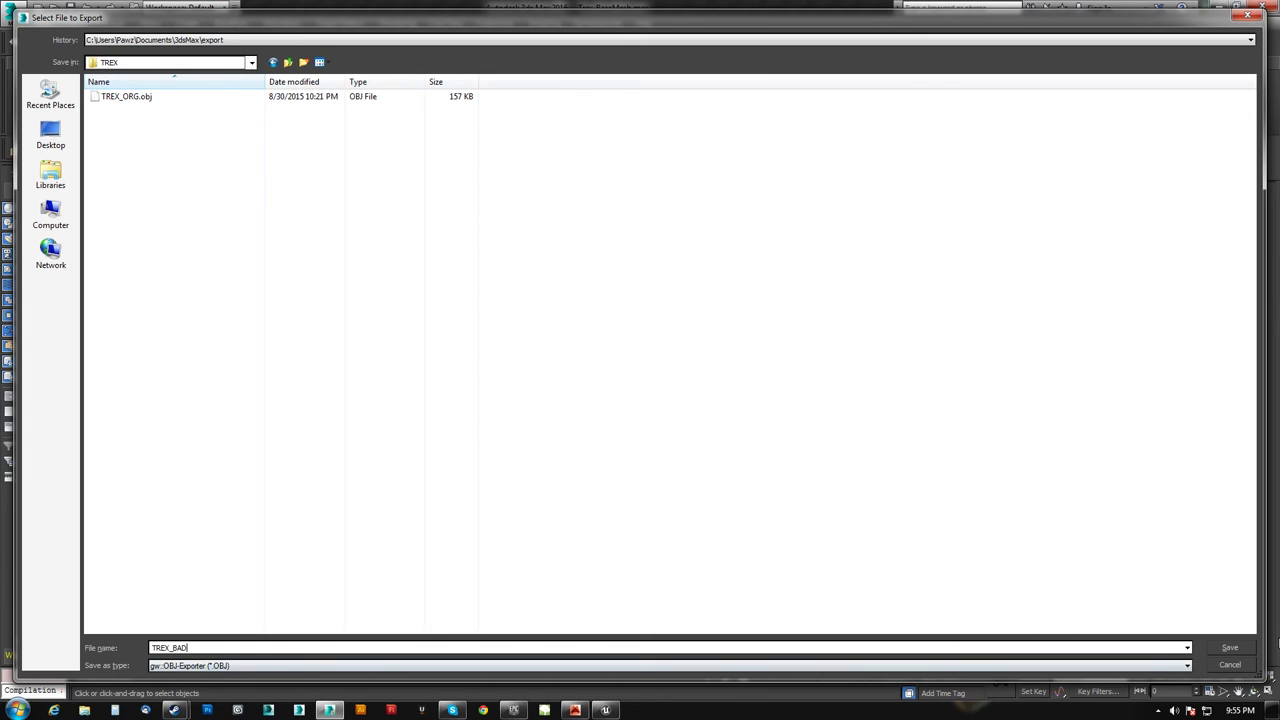
{"action": "left_click", "coordinate": [1228, 648]}
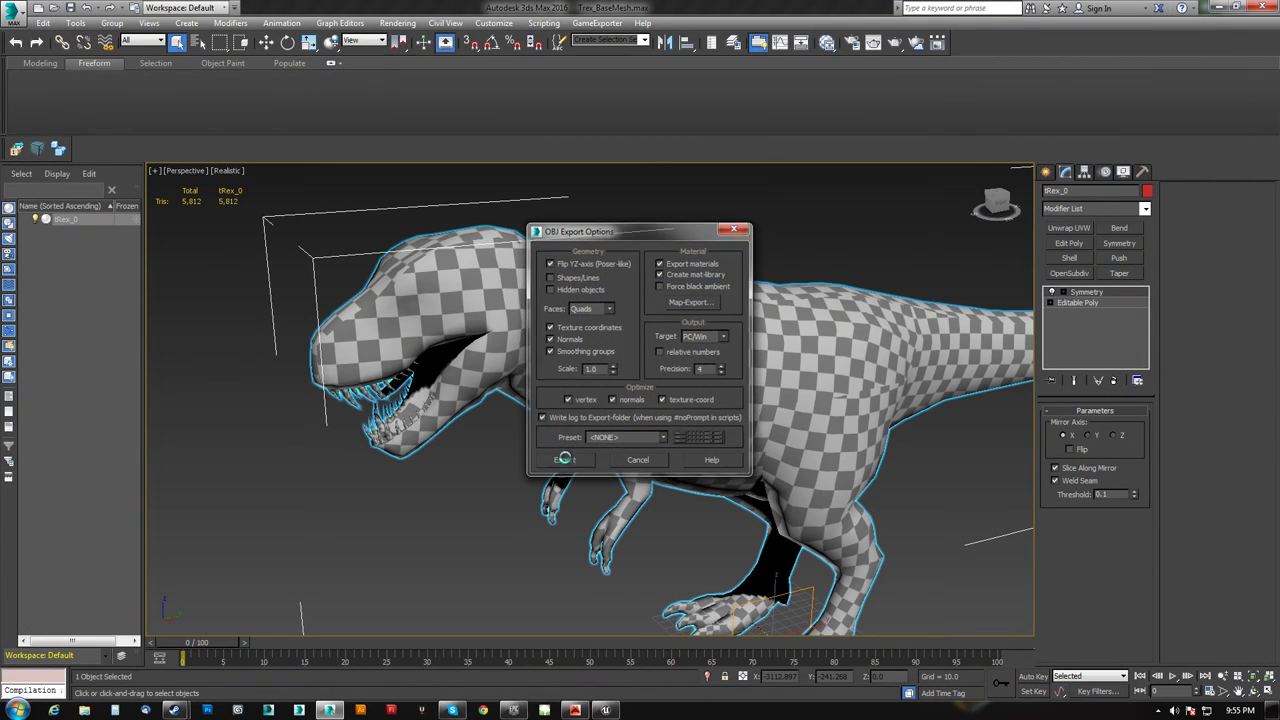
{"action": "left_click", "coordinate": [738, 472]}
{"action": "left_click", "coordinate": [779, 465]}
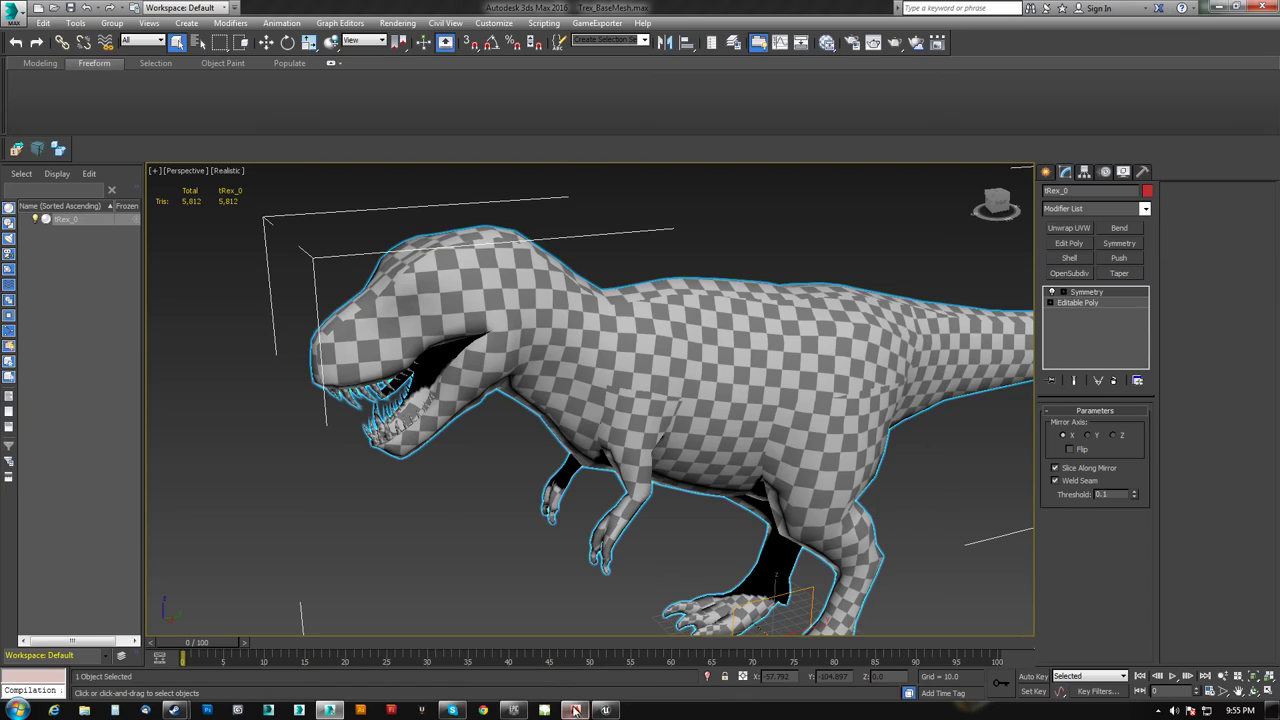
Step: Switch to Mudbox and import TREX_BAD.obj from the TREX folder
{"action": "left_click", "coordinate": [575, 710]}
{"action": "left_click", "coordinate": [11, 22]}
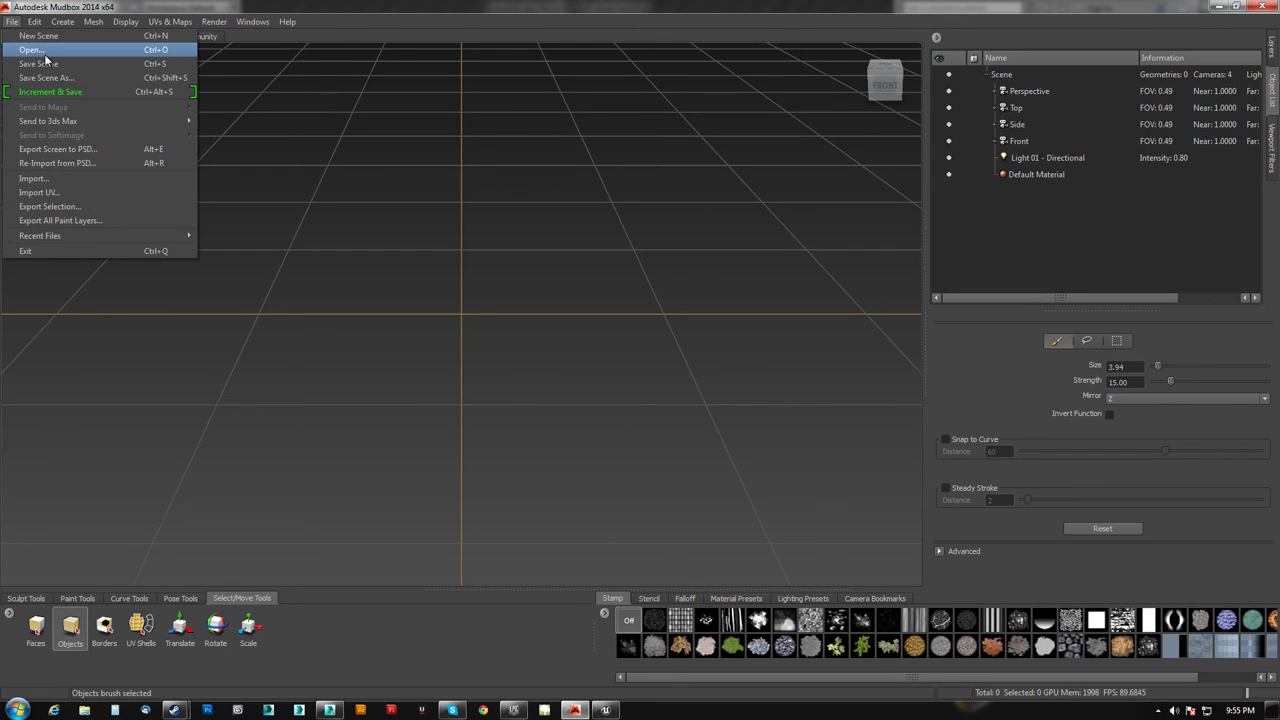
{"action": "left_click", "coordinate": [49, 191]}
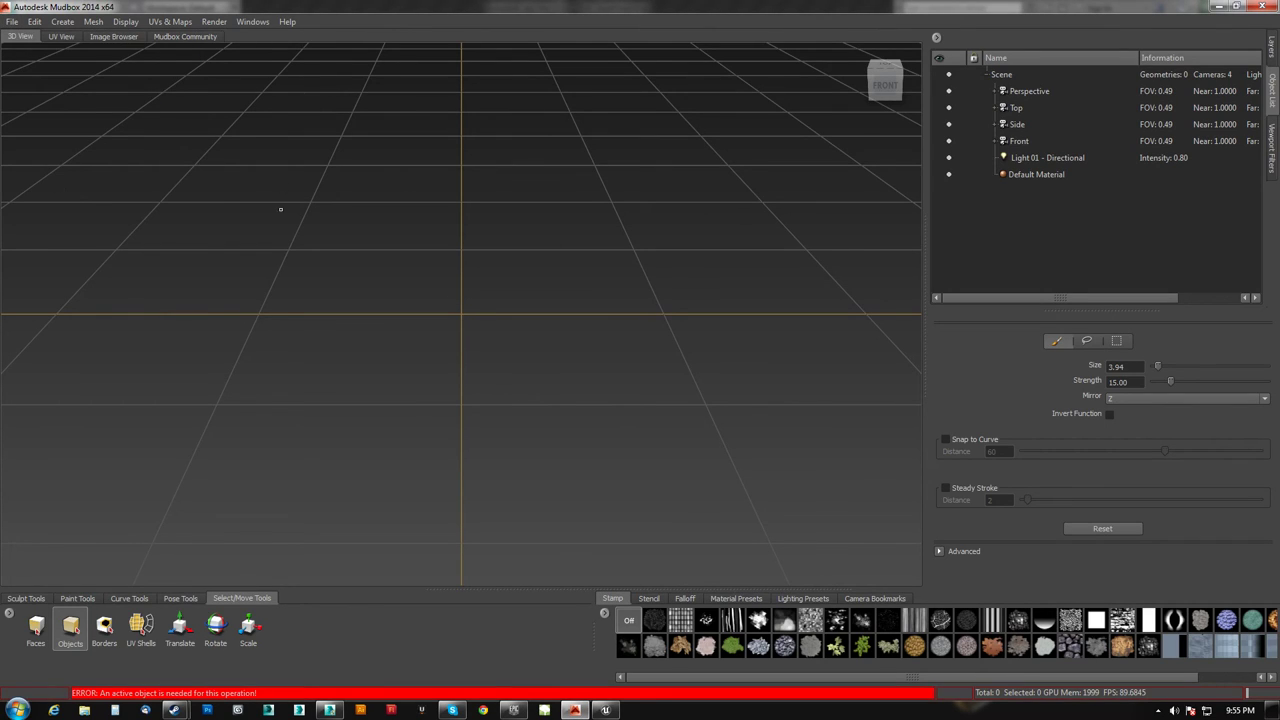
{"action": "left_click", "coordinate": [12, 22]}
{"action": "left_click", "coordinate": [46, 177]}
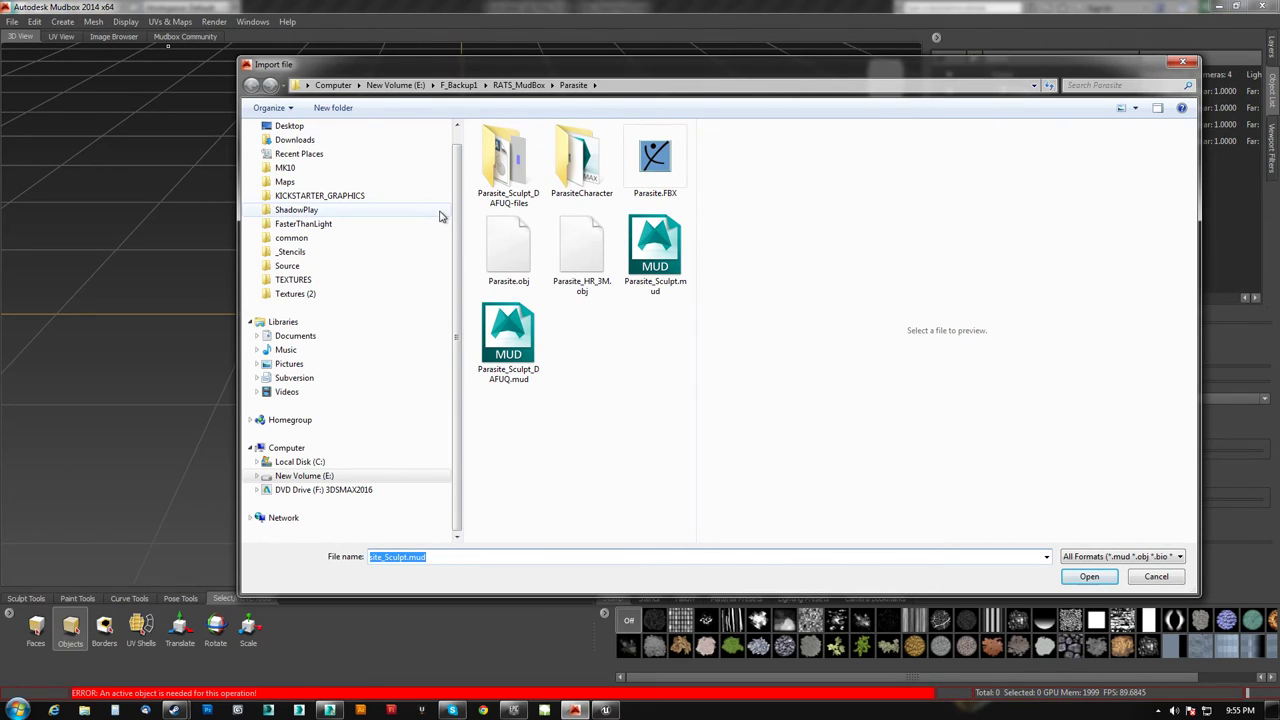
{"action": "scroll", "coordinate": [455, 224], "scroll_direction": "up", "scroll_amount": 1}
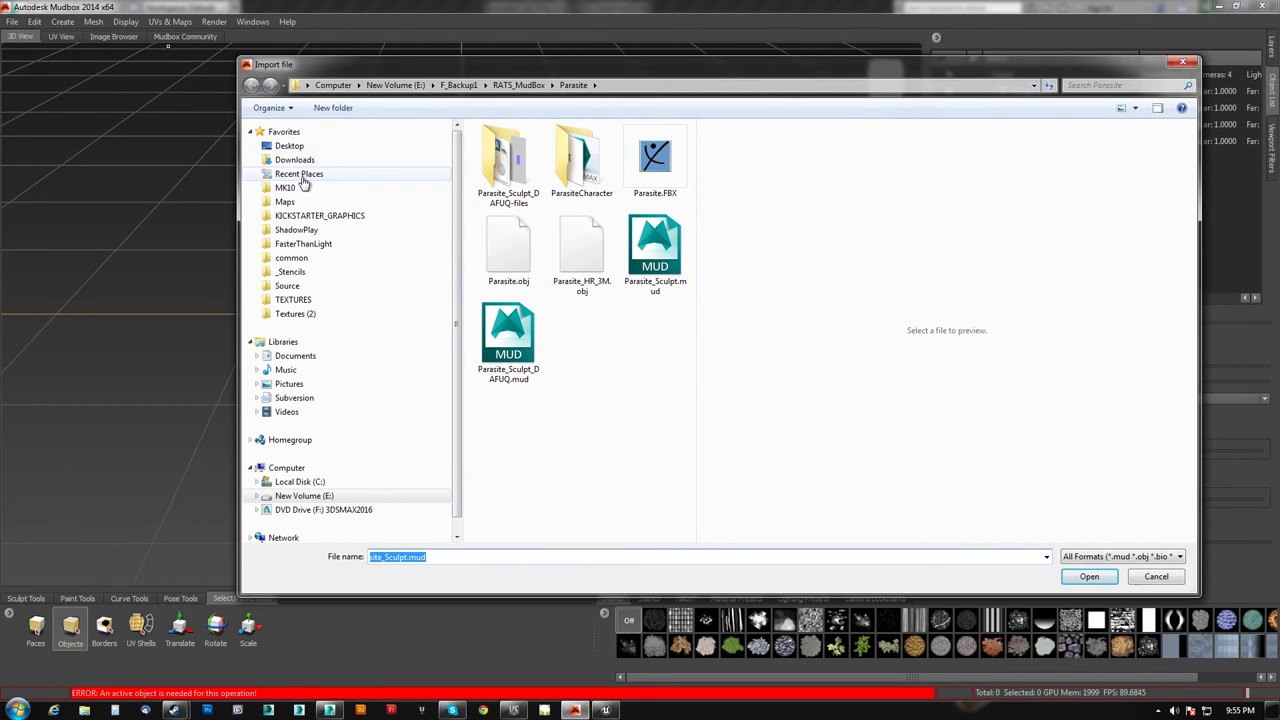
{"action": "left_click", "coordinate": [300, 174]}
{"action": "double_click", "coordinate": [509, 160]}
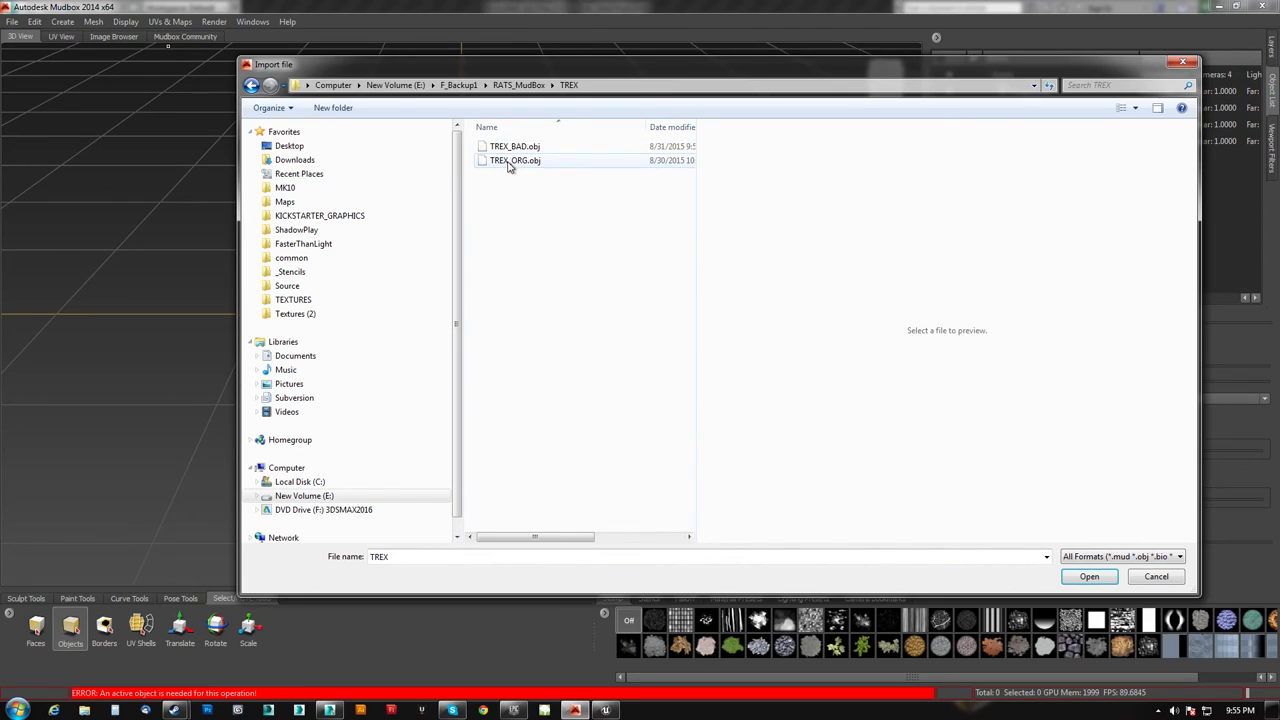
{"action": "double_click", "coordinate": [516, 147]}
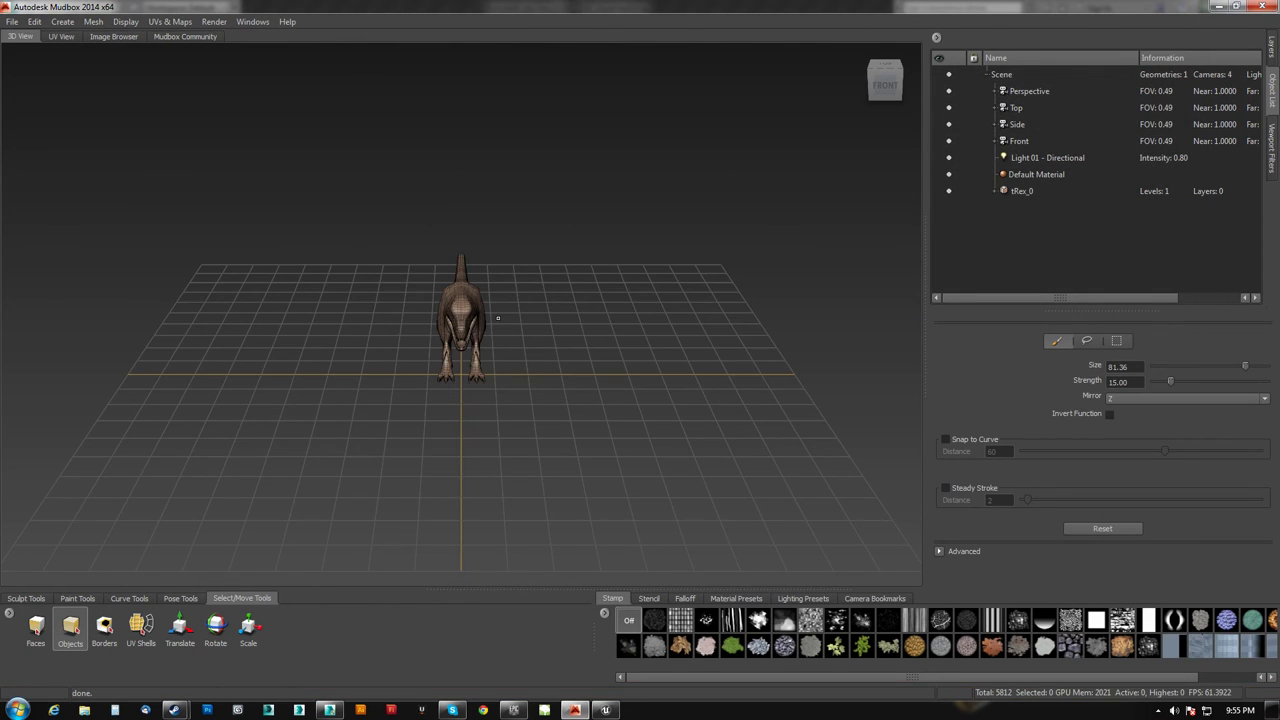
Step: Look over the imported T-rex from several angles and set the brush mirror axis to X
{"action": "right_click_drag", "start_coordinate": [420, 340], "coordinate": [570, 370], "text": "alt"}
{"action": "left_click_drag", "start_coordinate": [570, 370], "coordinate": [470, 395], "text": "alt"}
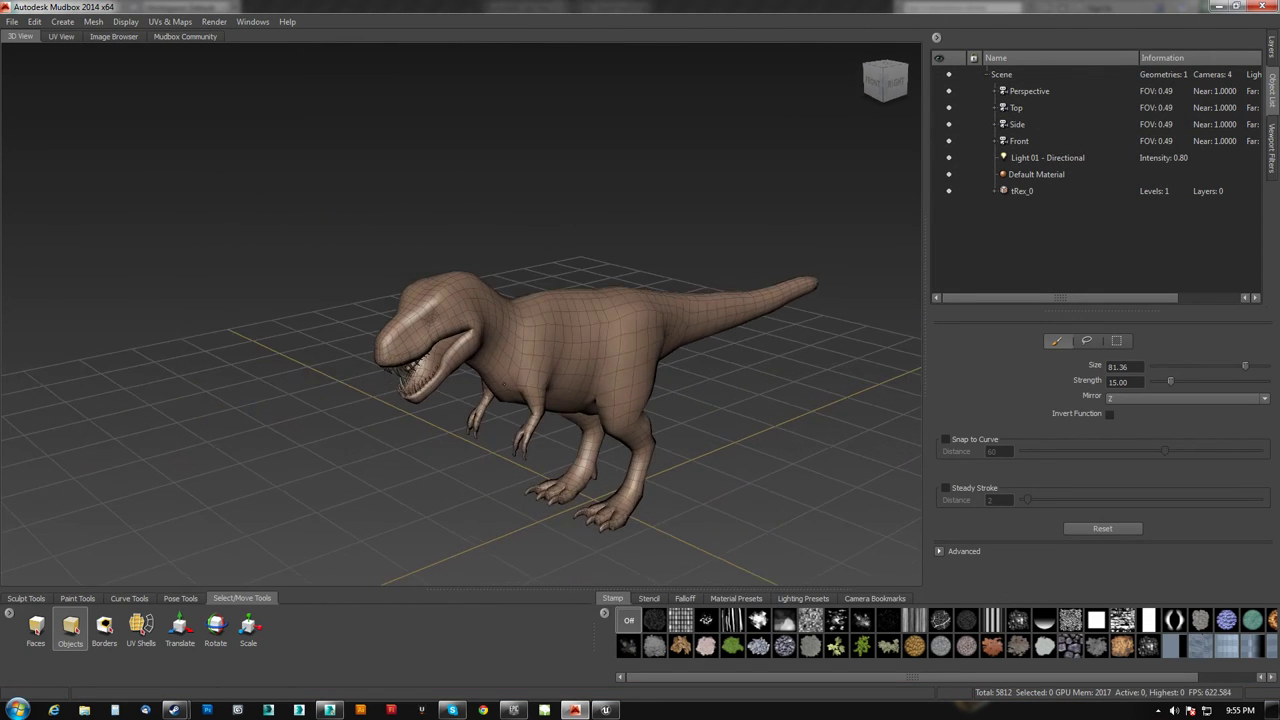
{"action": "right_click_drag", "start_coordinate": [470, 395], "coordinate": [529, 411], "text": "alt"}
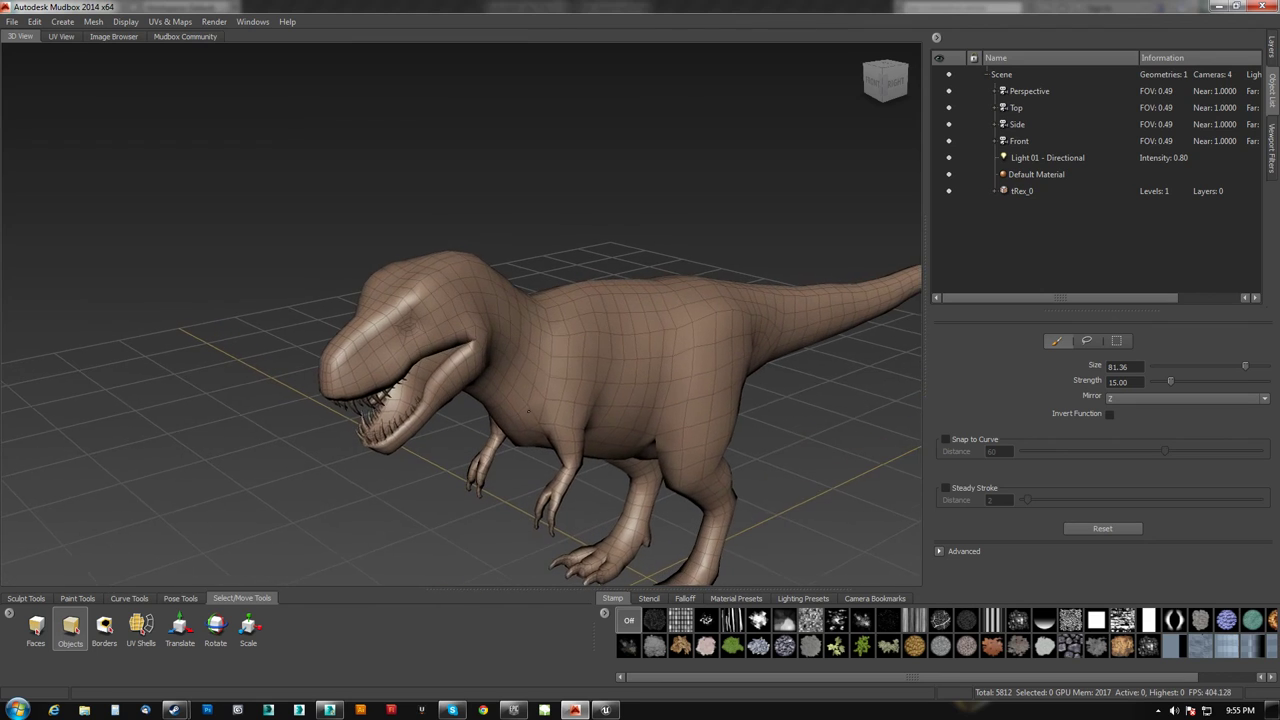
{"action": "middle_click_drag", "start_coordinate": [496, 380], "coordinate": [468, 338], "text": "alt"}
{"action": "left_click_drag", "start_coordinate": [468, 338], "coordinate": [614, 374], "text": "alt"}
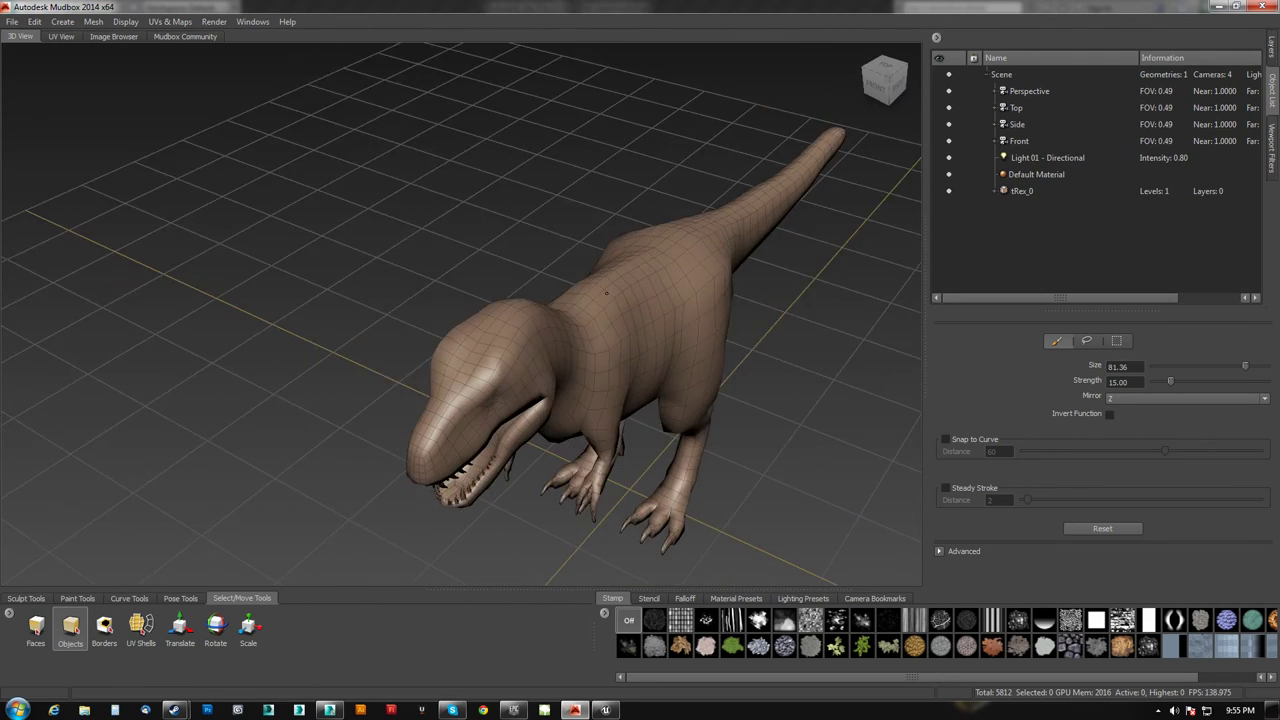
{"action": "left_click", "coordinate": [1140, 396]}
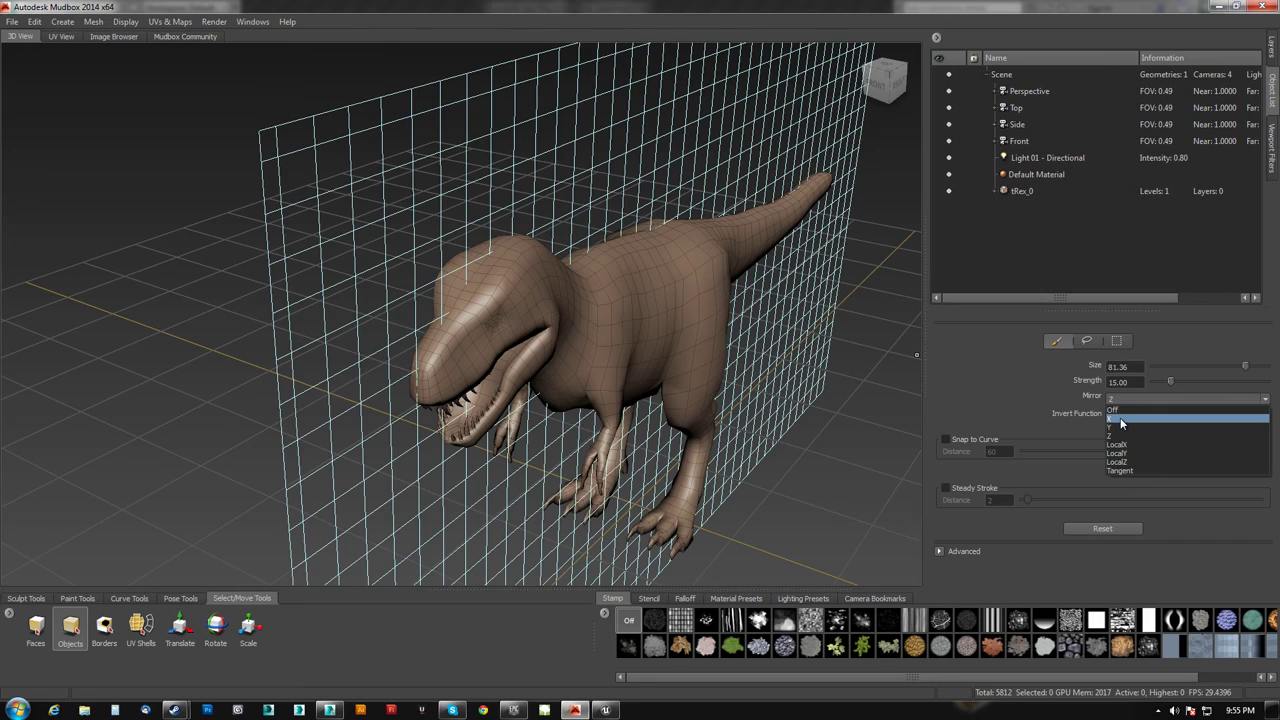
{"action": "left_click", "coordinate": [1121, 421]}
Step: Subdivide the T-rex mesh three times to reach level 3
{"action": "left_click_drag", "start_coordinate": [680, 318], "coordinate": [542, 292], "text": "alt"}
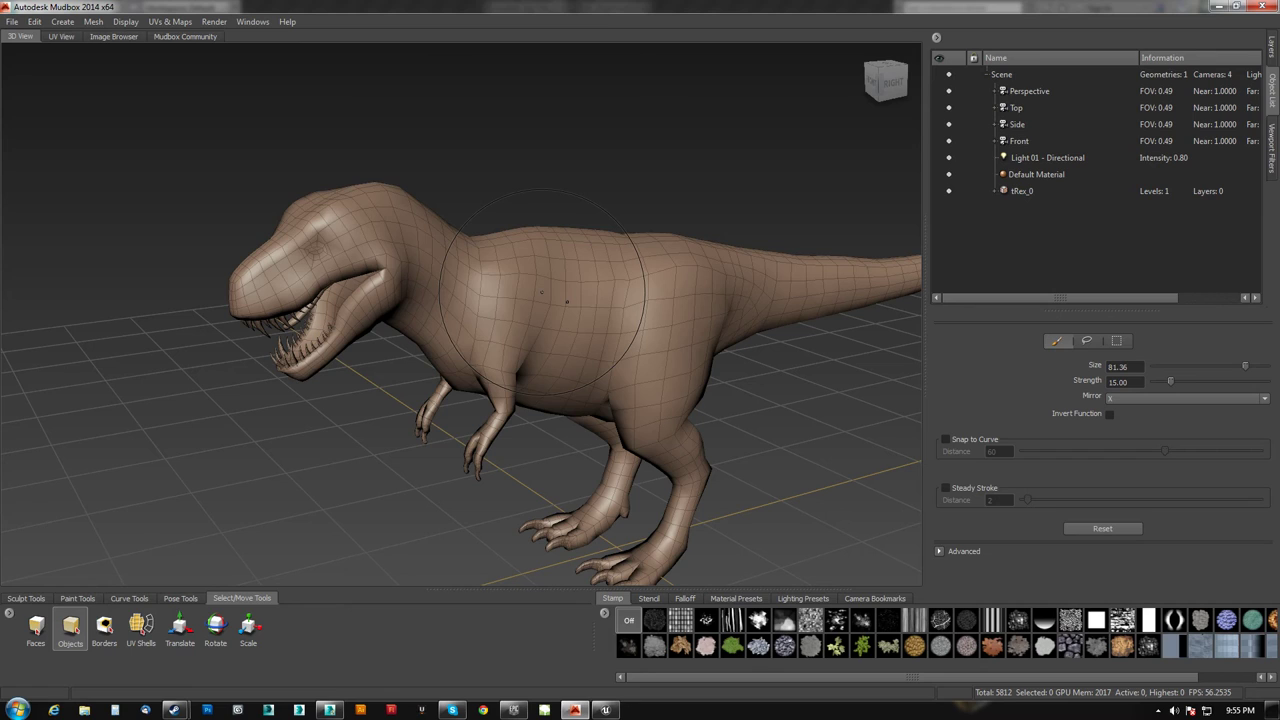
{"action": "left_click_drag", "start_coordinate": [385, 303], "coordinate": [369, 252], "text": "alt"}
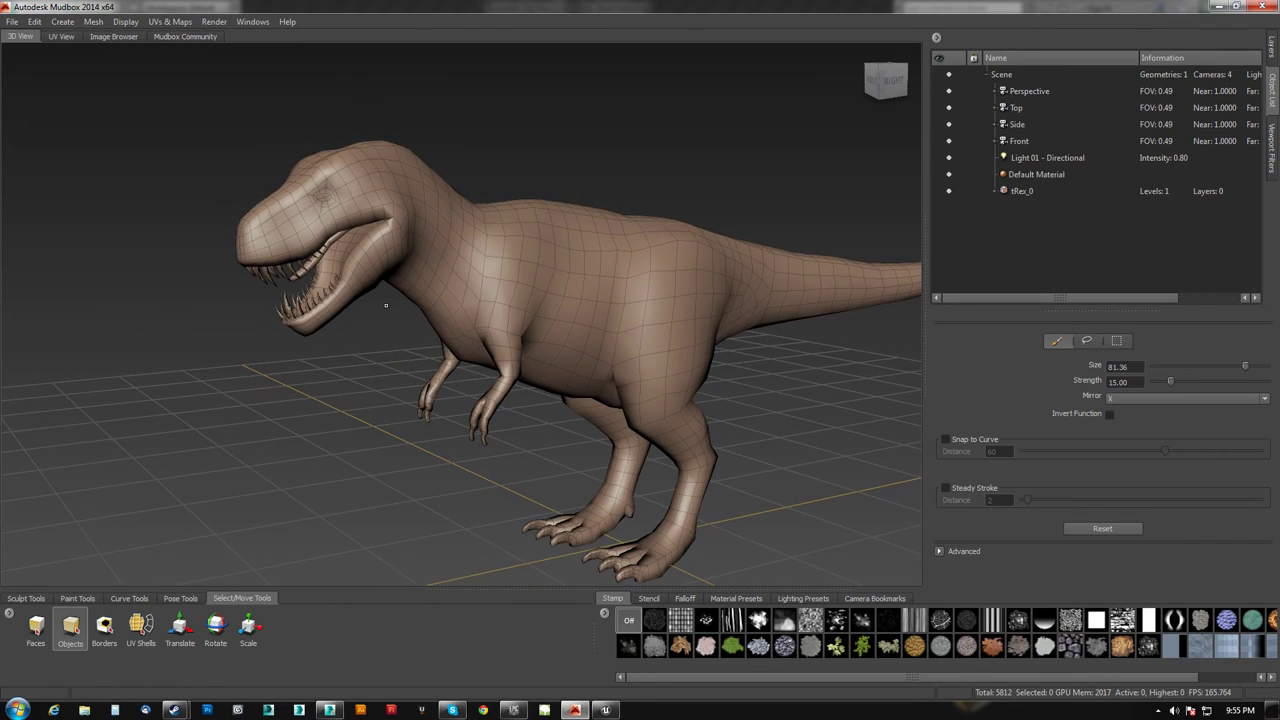
{"action": "key", "text": "shift+d"}
{"action": "key", "text": "shift+d"}
{"action": "key", "text": "shift+d"}
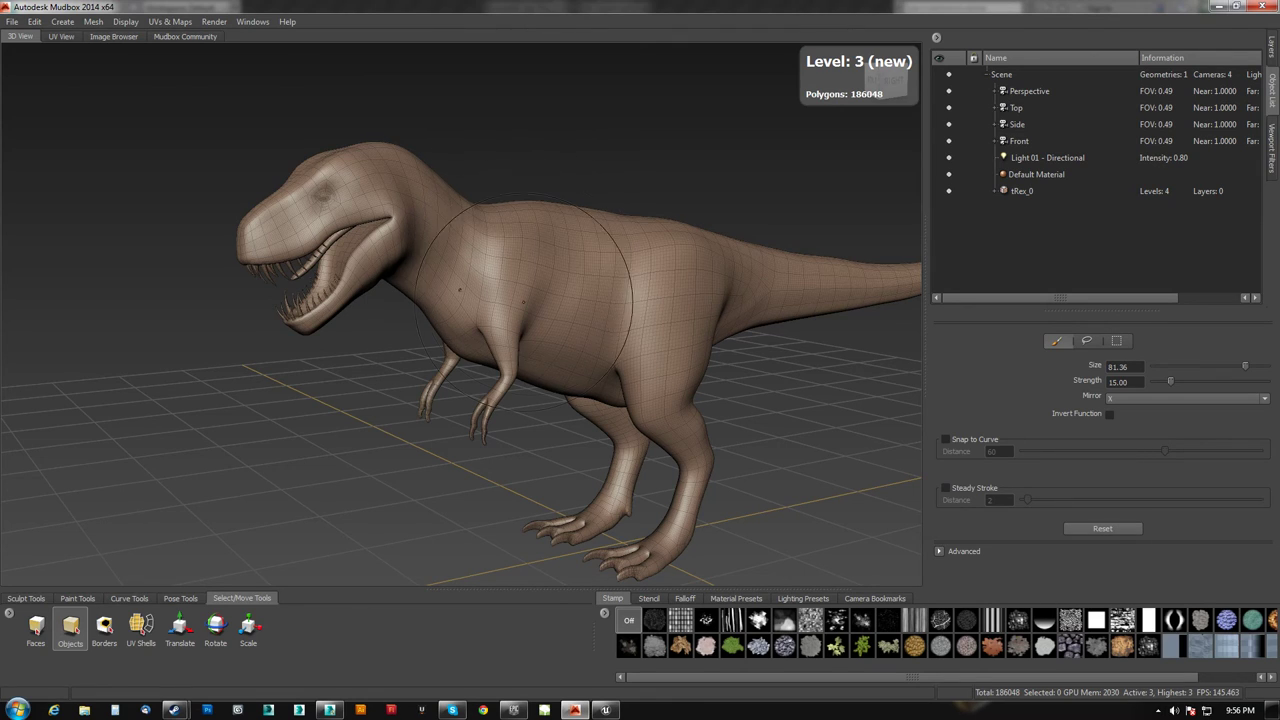
Step: Hide the wireframe on the T-rex and activate the Sculpt brush
{"action": "key", "text": "w"}
{"action": "left_click_drag", "start_coordinate": [500, 311], "coordinate": [457, 324], "text": "alt"}
{"action": "left_click", "coordinate": [26, 598]}
{"action": "left_click", "coordinate": [36, 626]}
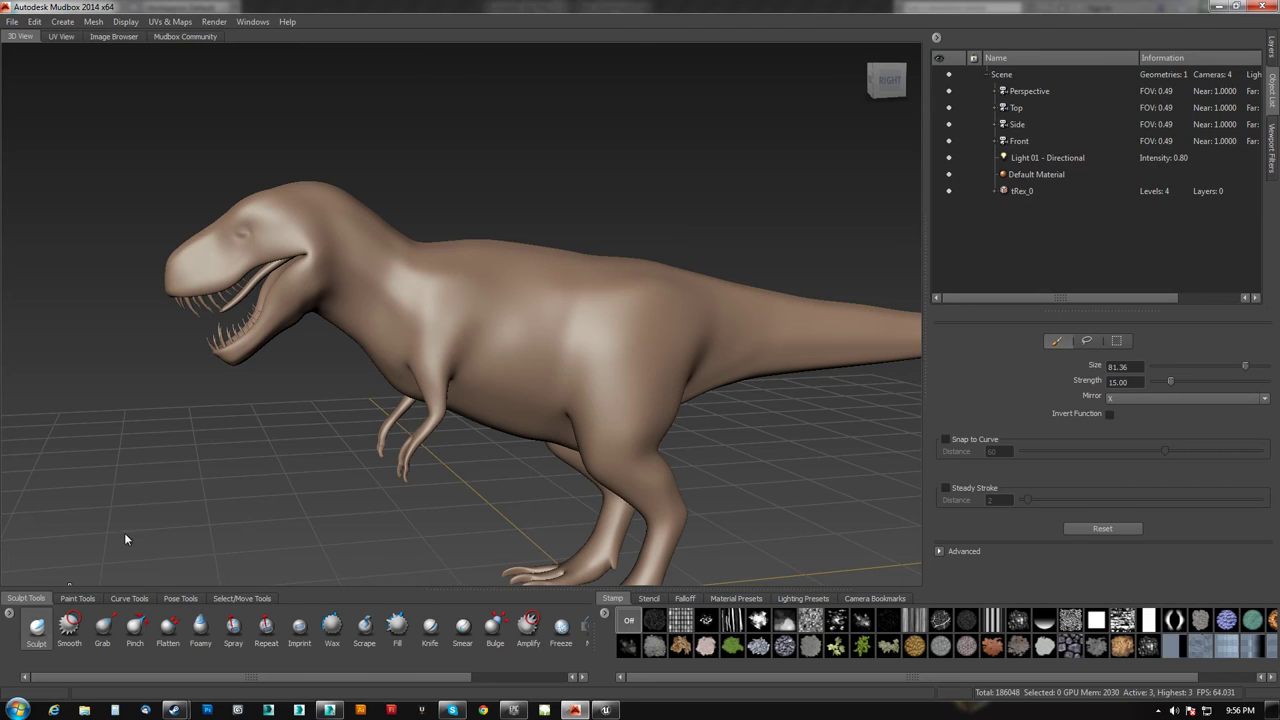
Step: Try the Sculpt brush near the front arm and choose the blue stamp with a dark stripe through its middle
{"action": "left_click_drag", "start_coordinate": [456, 315], "coordinate": [408, 316]}
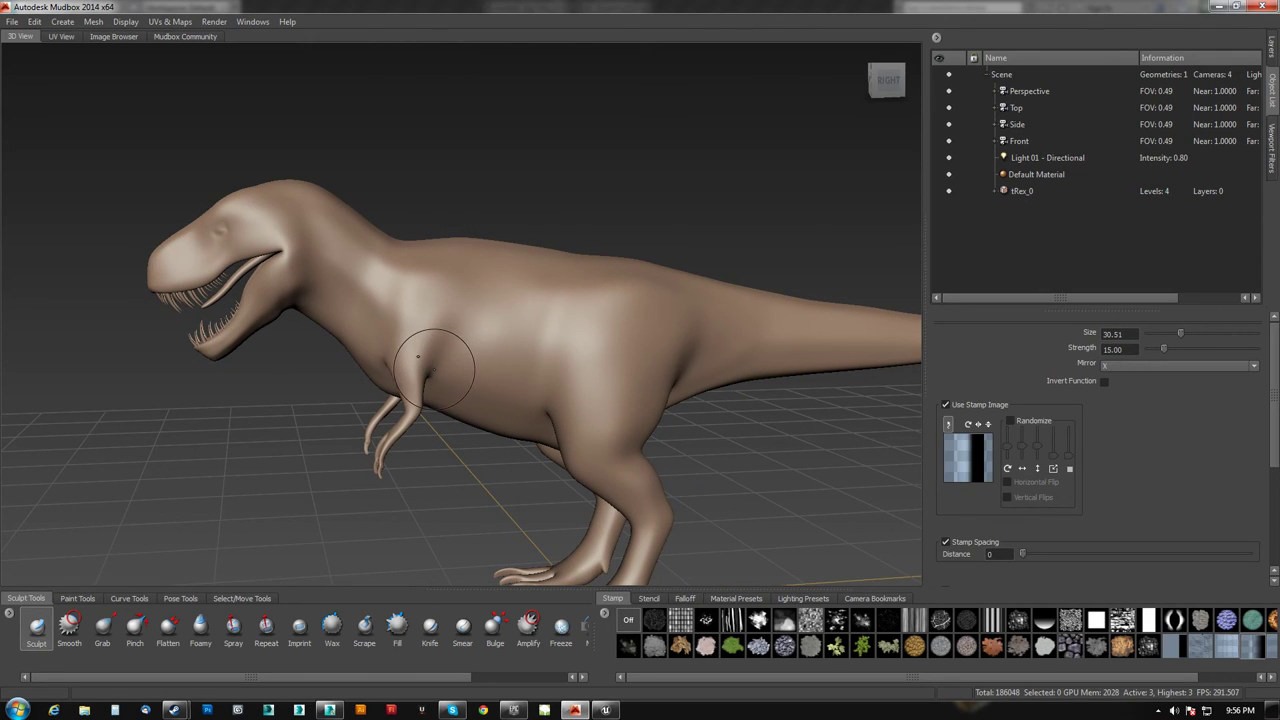
{"action": "left_click_drag", "start_coordinate": [434, 369], "coordinate": [447, 351]}
{"action": "left_click_drag", "start_coordinate": [1165, 678], "coordinate": [1233, 677]}
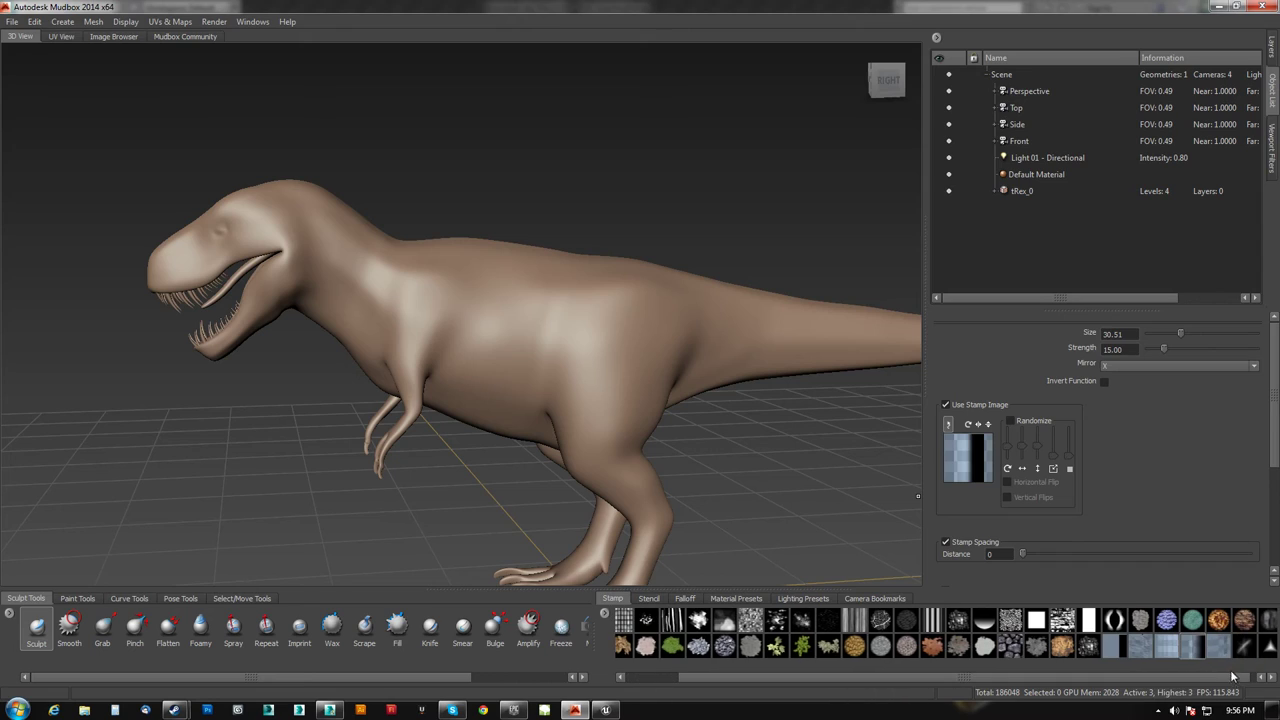
{"action": "left_click", "coordinate": [1116, 612]}
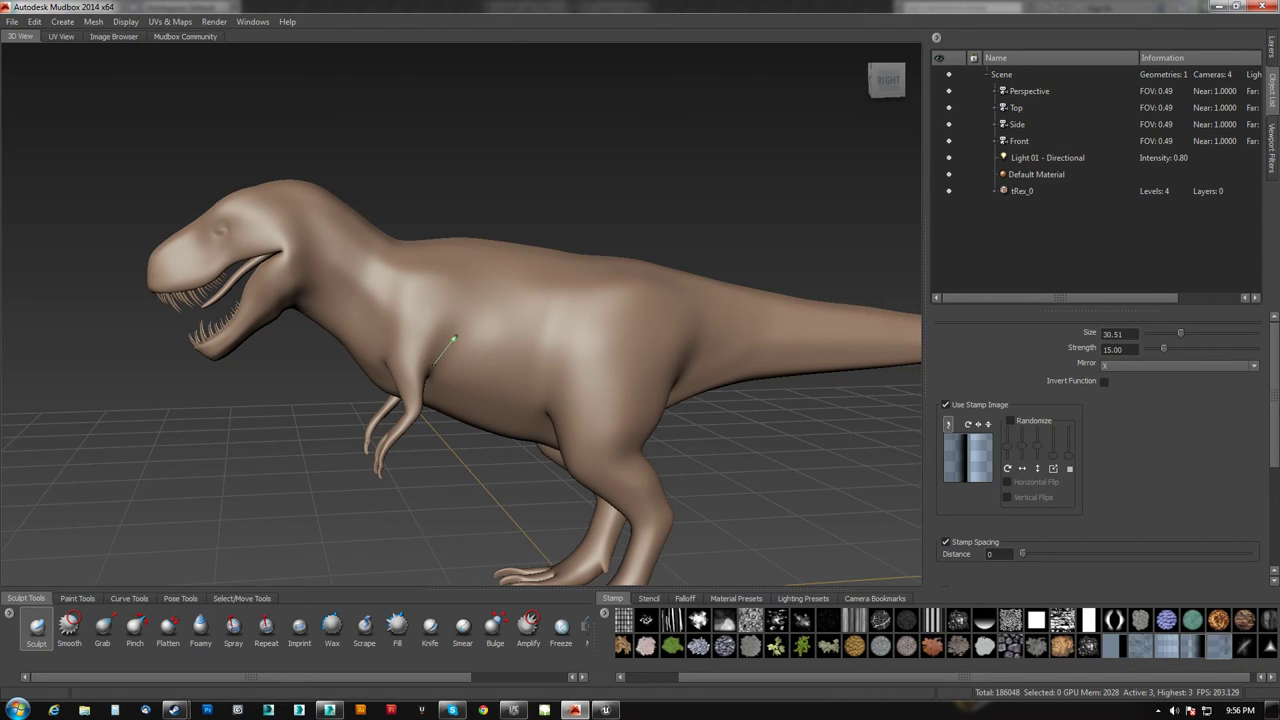
Step: Sculpt skin folds behind the front arm, in front of the thigh and at the base of the tail
{"action": "left_click_drag", "start_coordinate": [456, 338], "coordinate": [467, 296]}
{"action": "left_click_drag", "start_coordinate": [430, 374], "coordinate": [507, 298]}
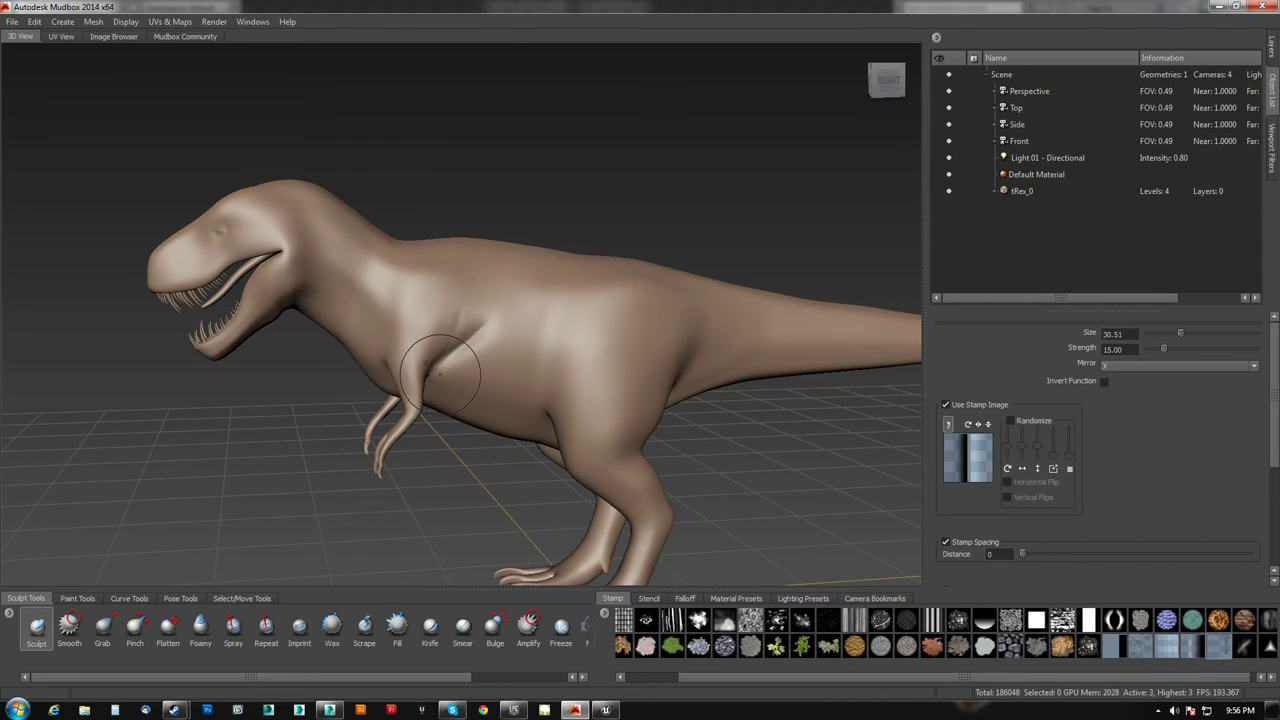
{"action": "left_click_drag", "start_coordinate": [438, 374], "coordinate": [504, 342]}
{"action": "left_click_drag", "start_coordinate": [551, 416], "coordinate": [535, 306]}
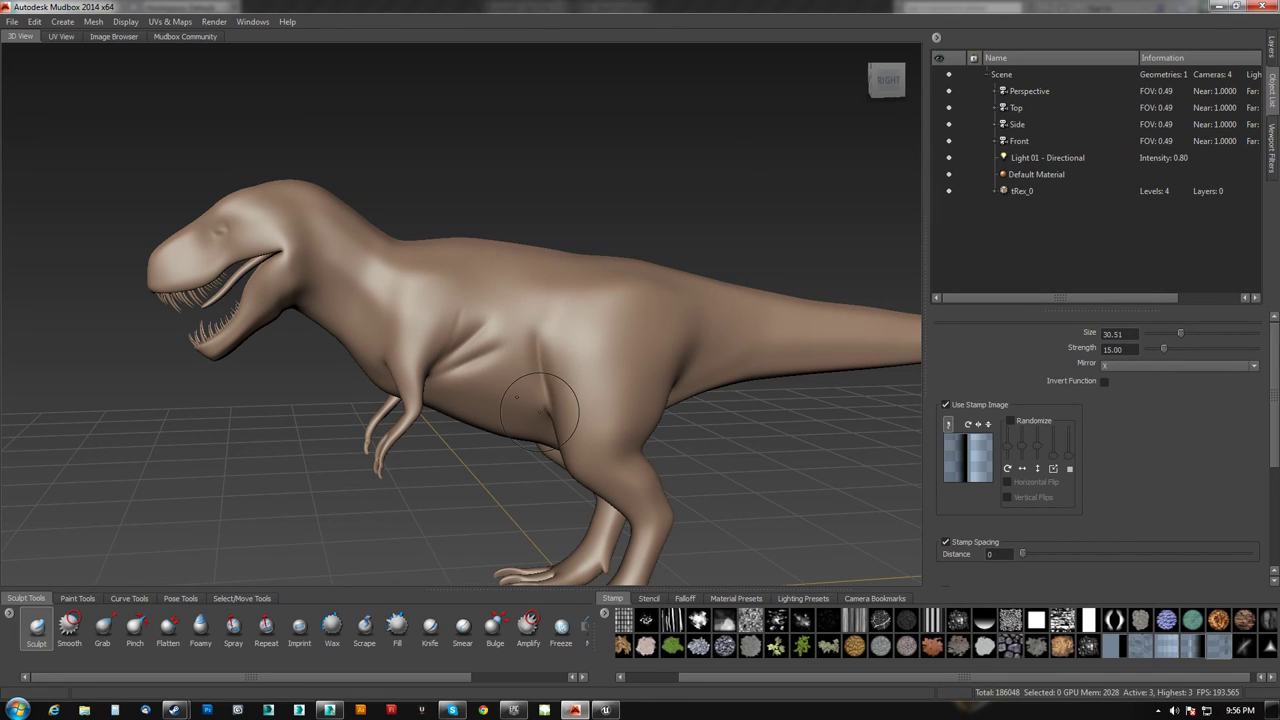
{"action": "mouse_move", "coordinate": [540, 412]}
{"action": "left_mouse_down"}
{"action": "mouse_move", "coordinate": [526, 360]}
{"action": "mouse_move", "coordinate": [504, 388]}
{"action": "mouse_move", "coordinate": [491, 379]}
{"action": "left_mouse_up"}
{"action": "mouse_move", "coordinate": [577, 346]}
{"action": "left_mouse_down", "text": "alt"}
{"action": "mouse_move", "coordinate": [578, 298]}
{"action": "mouse_move", "coordinate": [670, 213]}
{"action": "left_mouse_up", "text": "alt"}
{"action": "mouse_move", "coordinate": [609, 293]}
{"action": "left_mouse_down"}
{"action": "mouse_move", "coordinate": [686, 252]}
{"action": "mouse_move", "coordinate": [650, 300]}
{"action": "left_mouse_up"}
Step: Reduce the brush size to 12.66 and sculpt fine skin folds on the neck behind the jaw
{"action": "middle_click_drag", "start_coordinate": [290, 150], "coordinate": [390, 262], "text": "alt"}
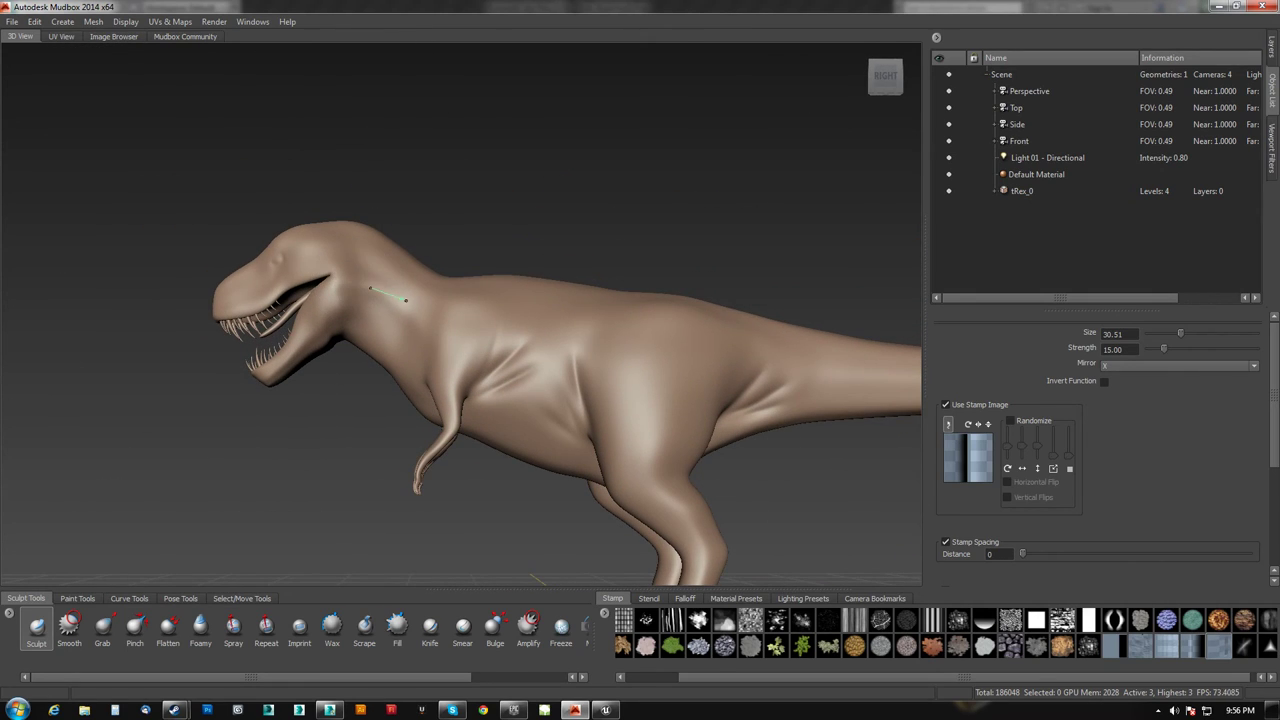
{"action": "key", "text": "b"}
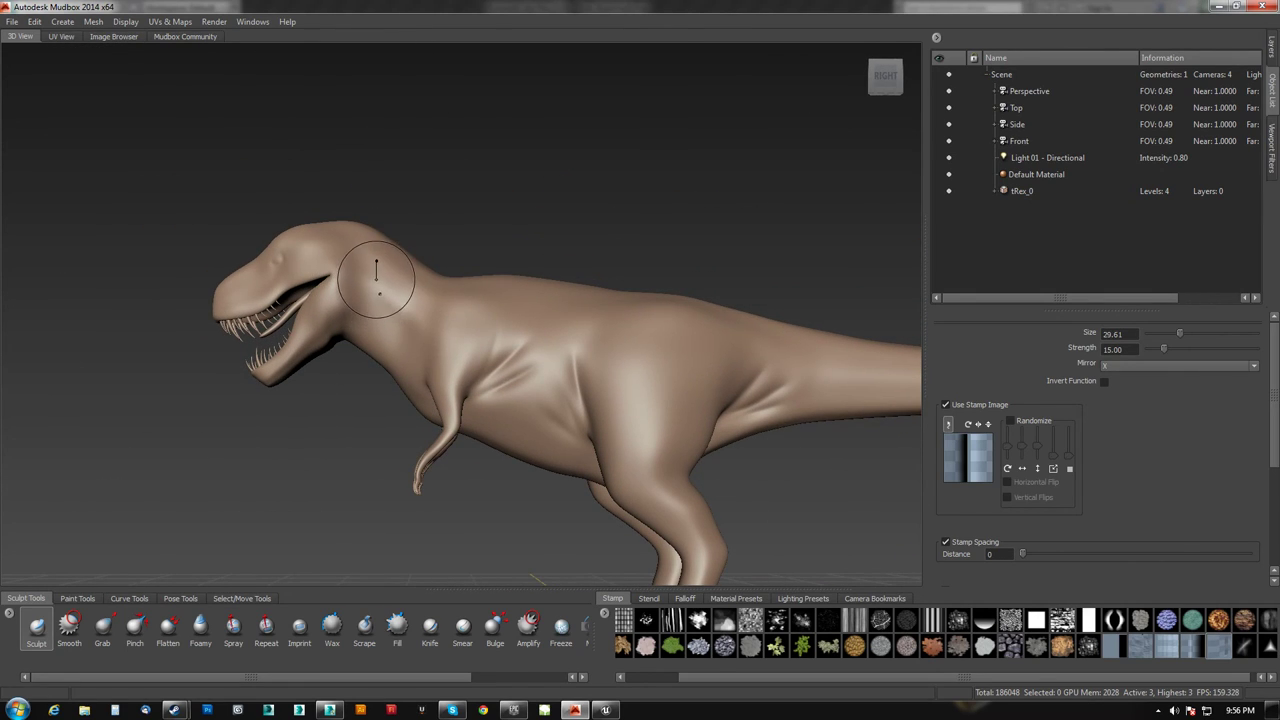
{"action": "left_click_drag", "start_coordinate": [376, 279], "coordinate": [355, 279]}
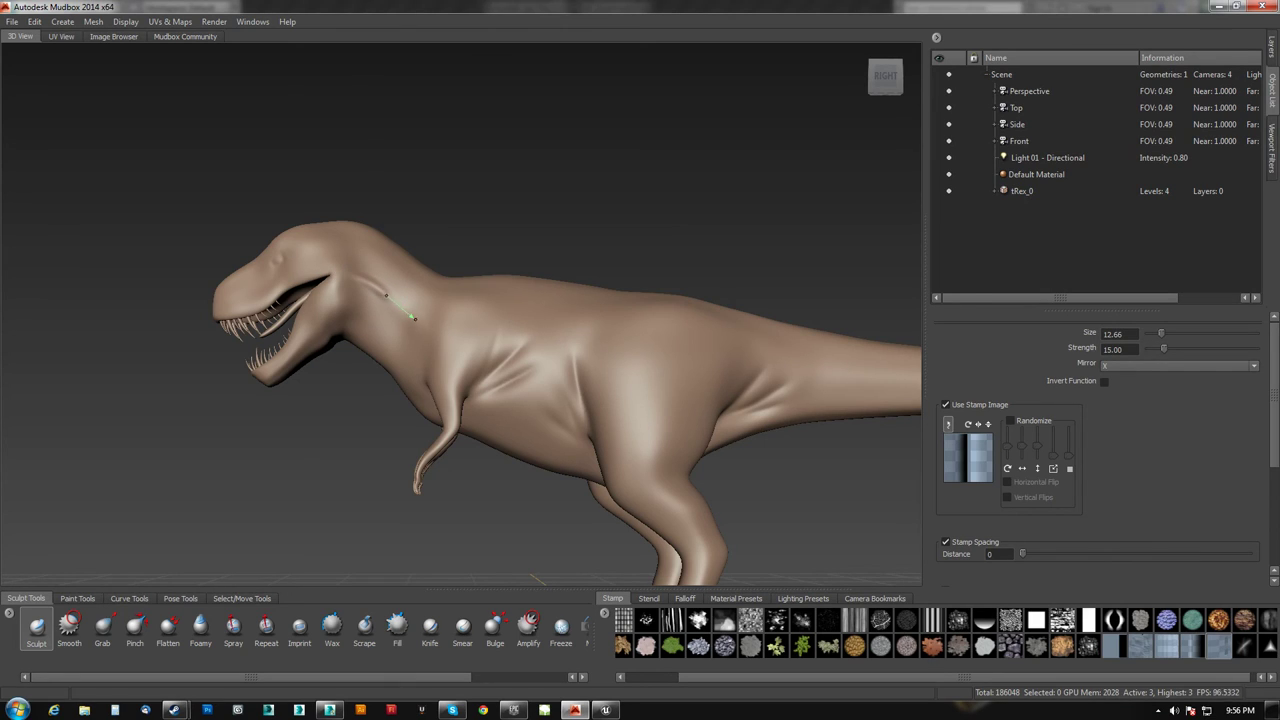
{"action": "left_click_drag", "start_coordinate": [432, 335], "coordinate": [416, 270], "text": "alt"}
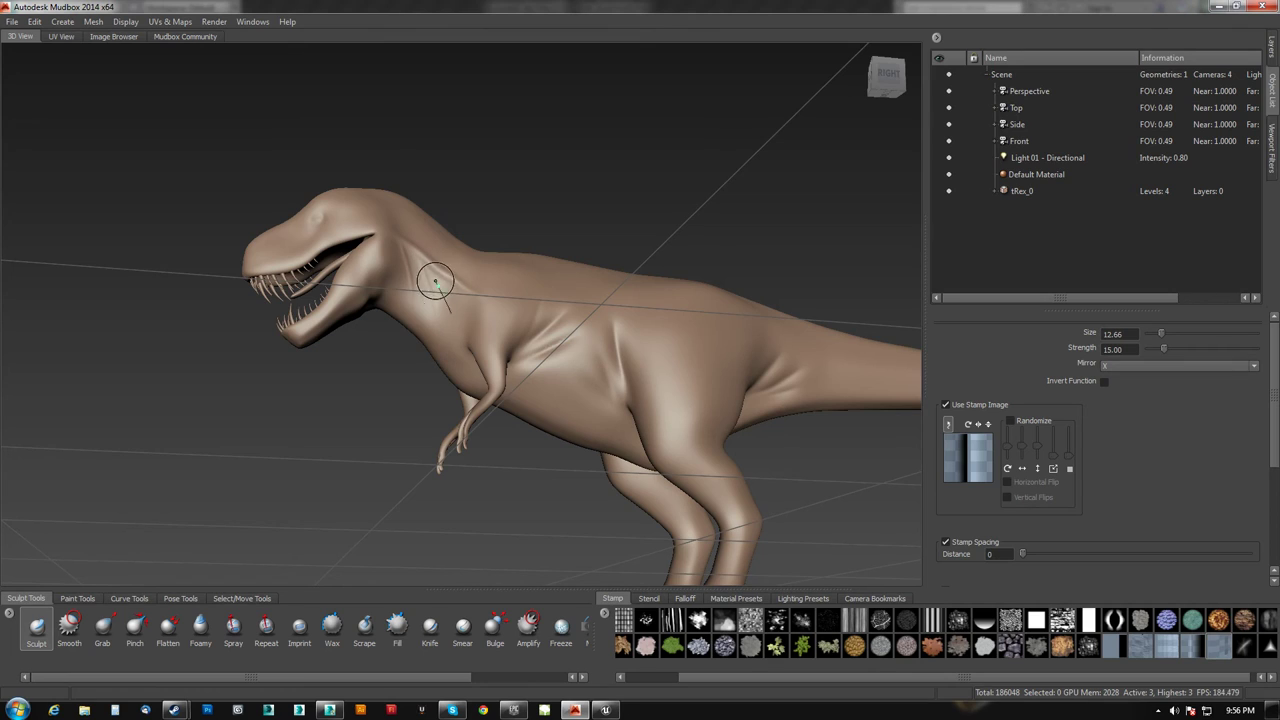
{"action": "left_click_drag", "start_coordinate": [449, 286], "coordinate": [428, 398], "text": "alt"}
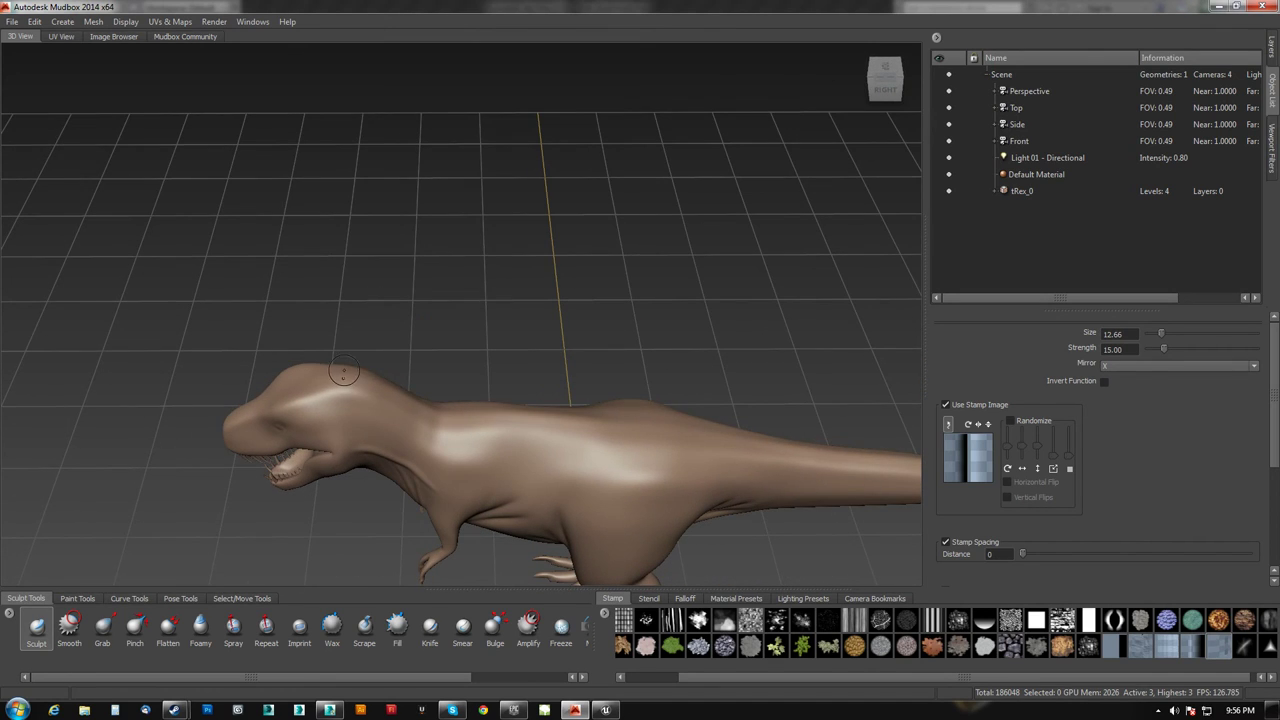
Step: Sculpt skin folds across the back of the T-rex's neck and along its upper back
{"action": "left_click_drag", "start_coordinate": [343, 372], "coordinate": [349, 432]}
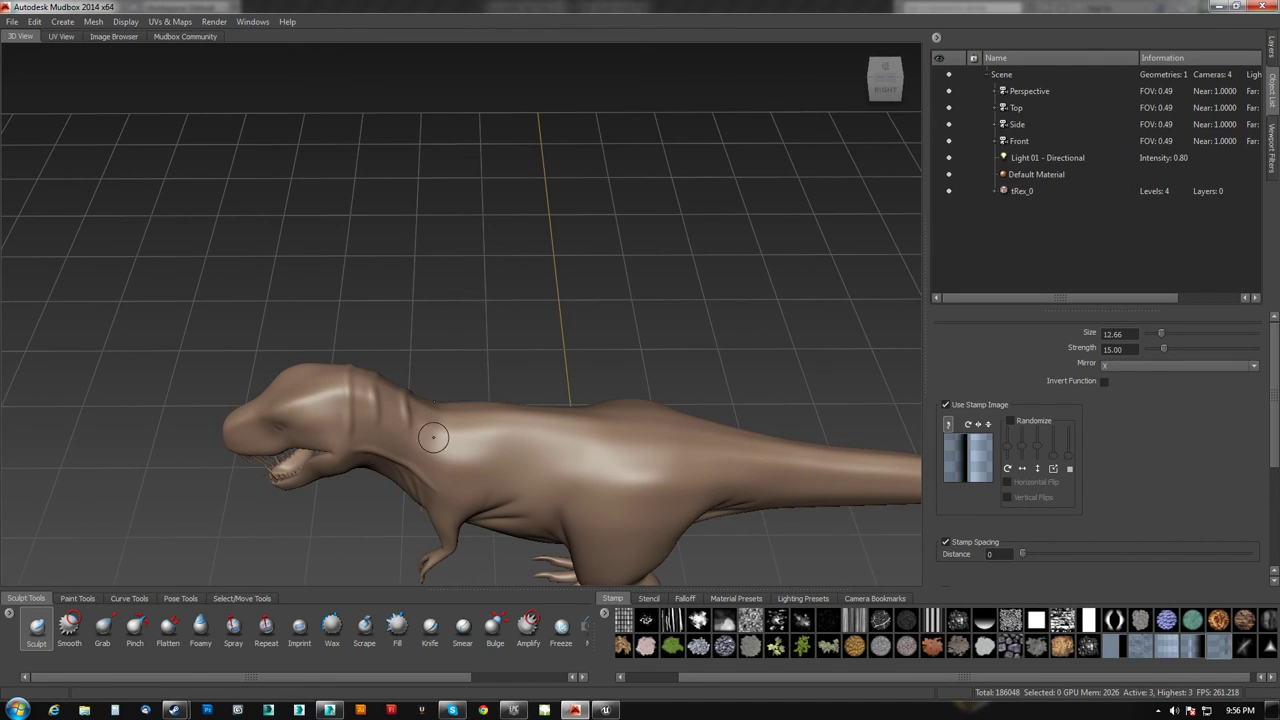
{"action": "left_click_drag", "start_coordinate": [430, 404], "coordinate": [353, 381], "text": "alt"}
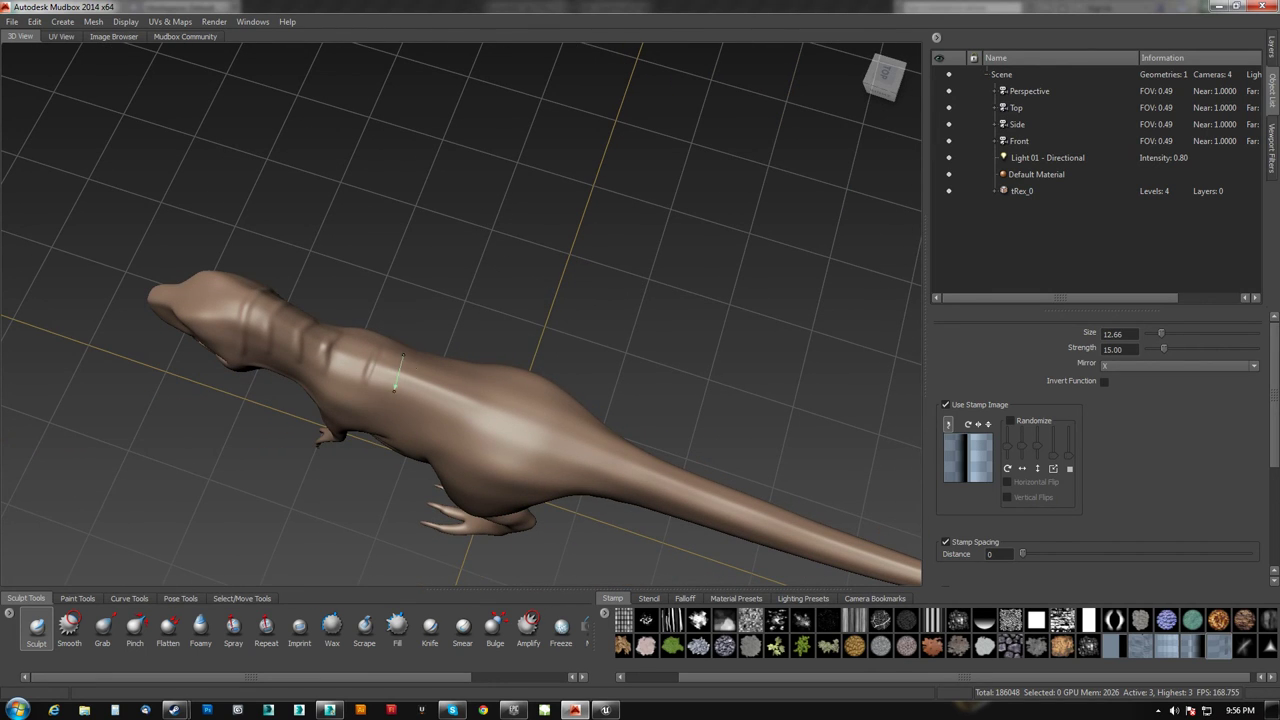
{"action": "left_click_drag", "start_coordinate": [465, 395], "coordinate": [414, 358], "text": "alt"}
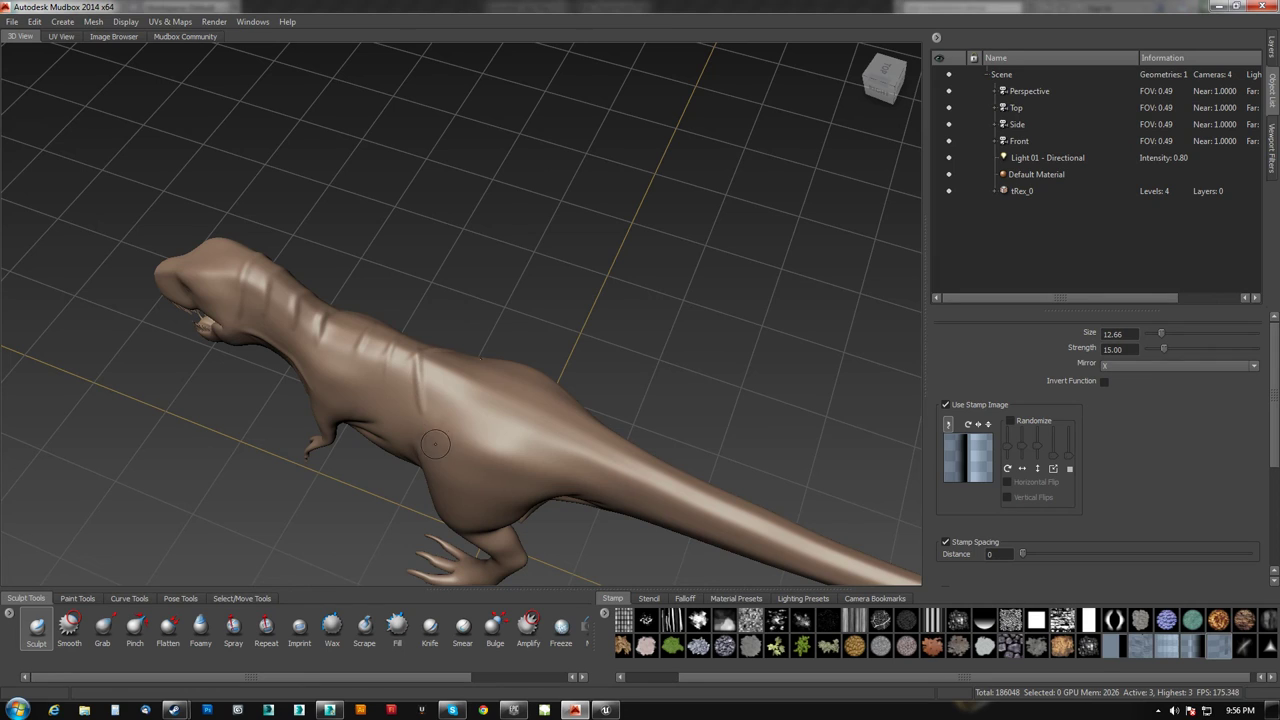
{"action": "left_click_drag", "start_coordinate": [435, 444], "coordinate": [443, 357], "text": "alt"}
{"action": "mouse_move", "coordinate": [454, 417]}
{"action": "left_mouse_down", "text": "alt"}
{"action": "mouse_move", "coordinate": [471, 363]}
{"action": "mouse_move", "coordinate": [520, 369]}
{"action": "mouse_move", "coordinate": [545, 408]}
{"action": "mouse_move", "coordinate": [513, 318]}
{"action": "left_mouse_up", "text": "alt"}
Step: Increase the brush size to 42.18 and sculpt broader folds over the top of the hips
{"action": "key", "text": "b"}
{"action": "left_click_drag", "start_coordinate": [543, 422], "coordinate": [562, 329]}
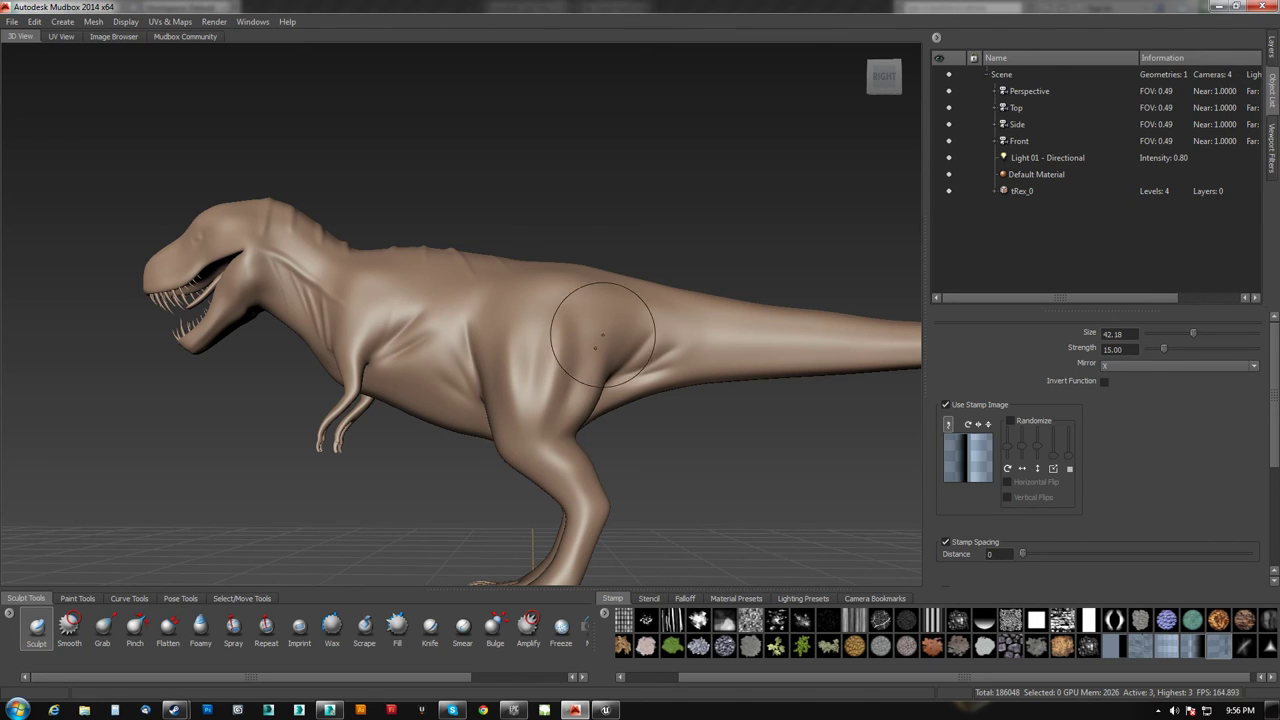
{"action": "left_click_drag", "start_coordinate": [571, 400], "coordinate": [364, 416], "text": "alt"}
{"action": "left_click_drag", "start_coordinate": [408, 458], "coordinate": [463, 386], "text": "alt"}
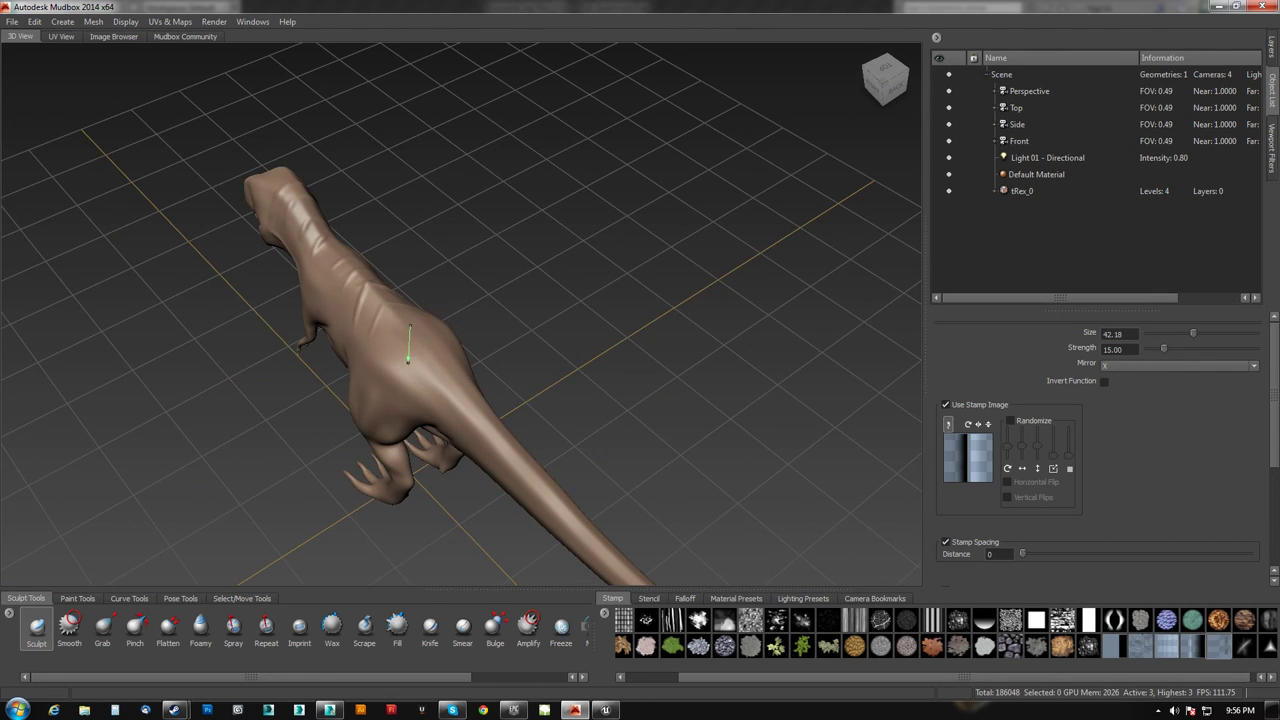
{"action": "left_click_drag", "start_coordinate": [439, 362], "coordinate": [459, 360], "text": "alt"}
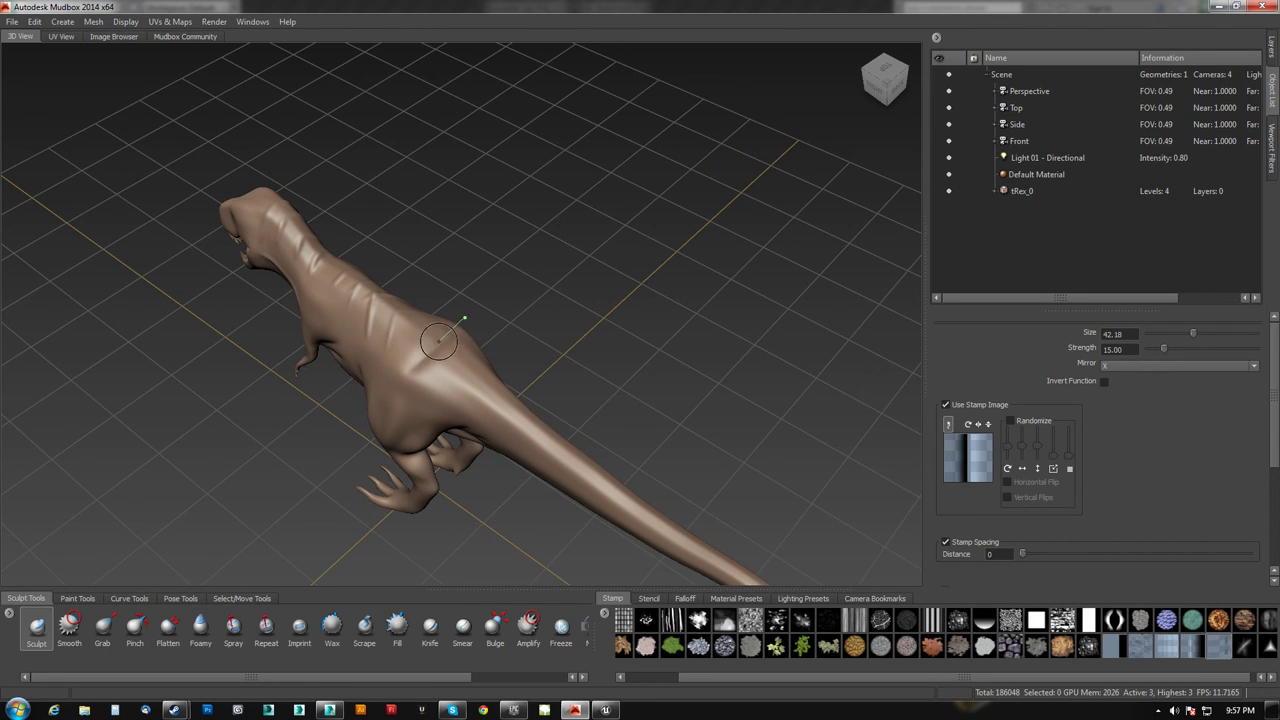
Step: Examine the sculpted folds on the head, neck, arms and flank from several angles
{"action": "left_click_drag", "start_coordinate": [439, 342], "coordinate": [512, 310], "text": "alt"}
{"action": "scroll", "coordinate": [480, 321], "scroll_direction": "up", "scroll_amount": 3}
{"action": "scroll", "coordinate": [459, 346], "scroll_direction": "up", "scroll_amount": 2}
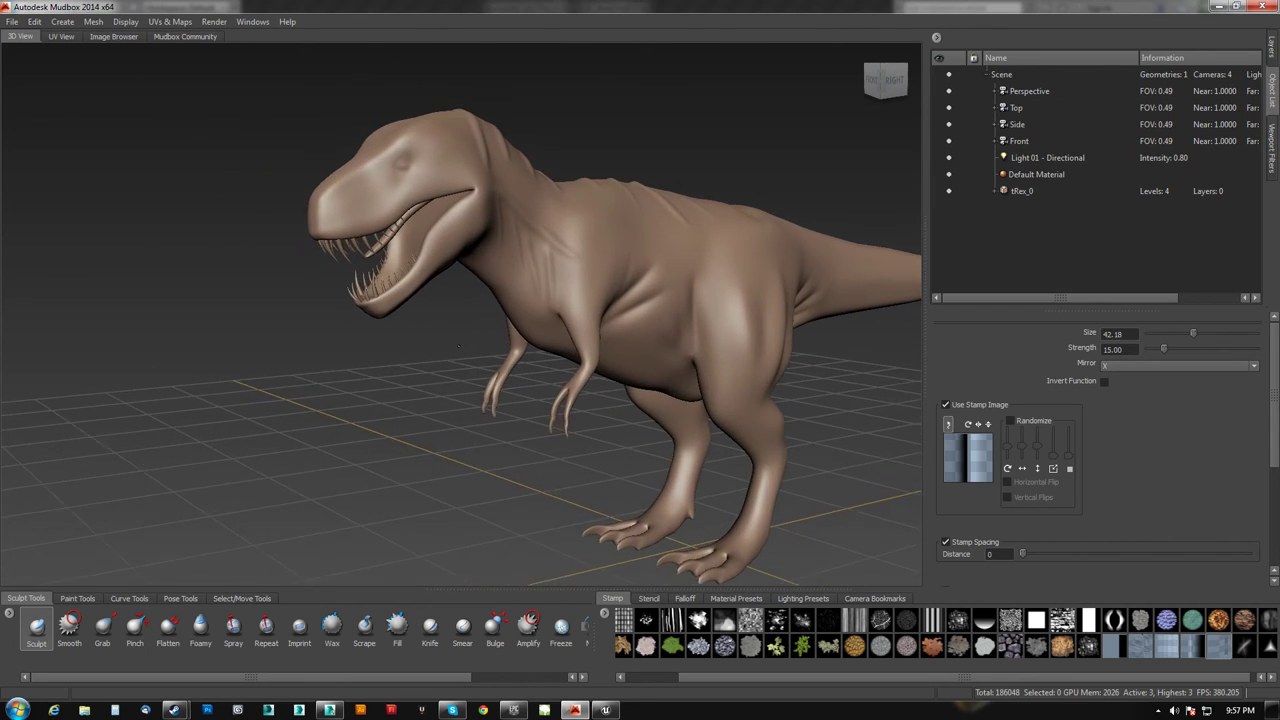
{"action": "left_click_drag", "start_coordinate": [459, 347], "coordinate": [358, 295], "text": "alt"}
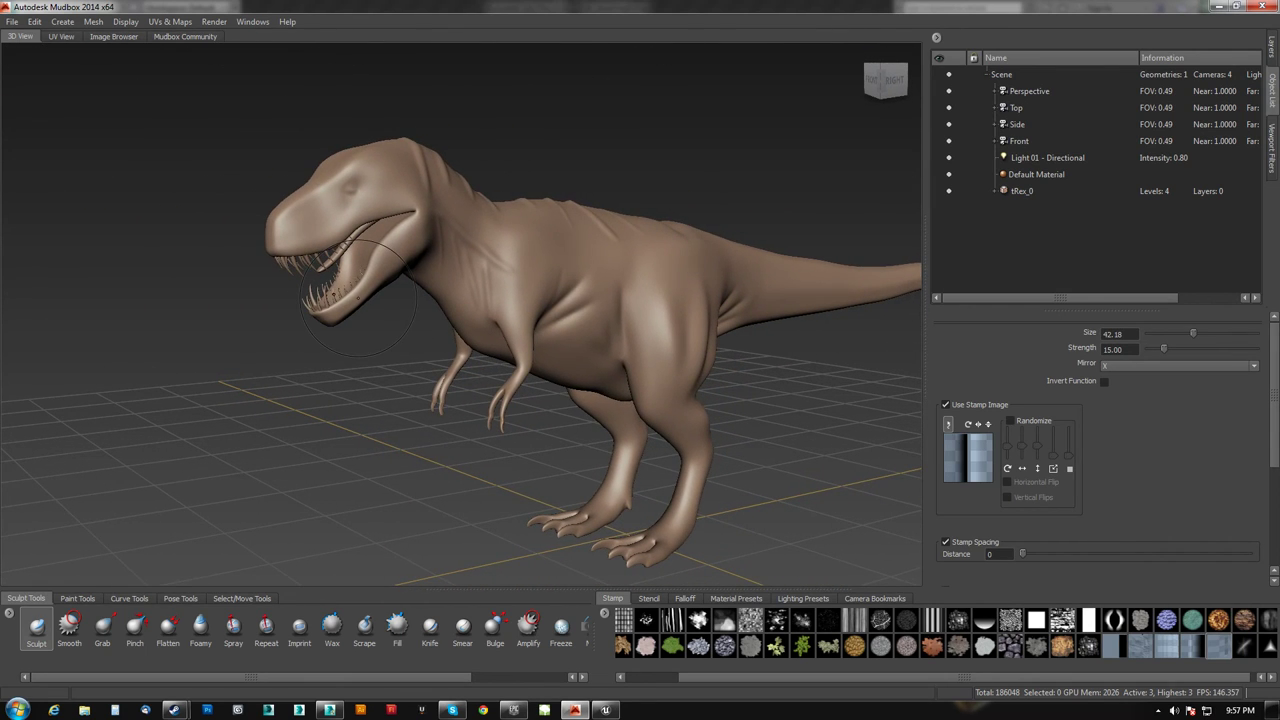
{"action": "left_click_drag", "start_coordinate": [608, 284], "coordinate": [592, 258], "text": "alt"}
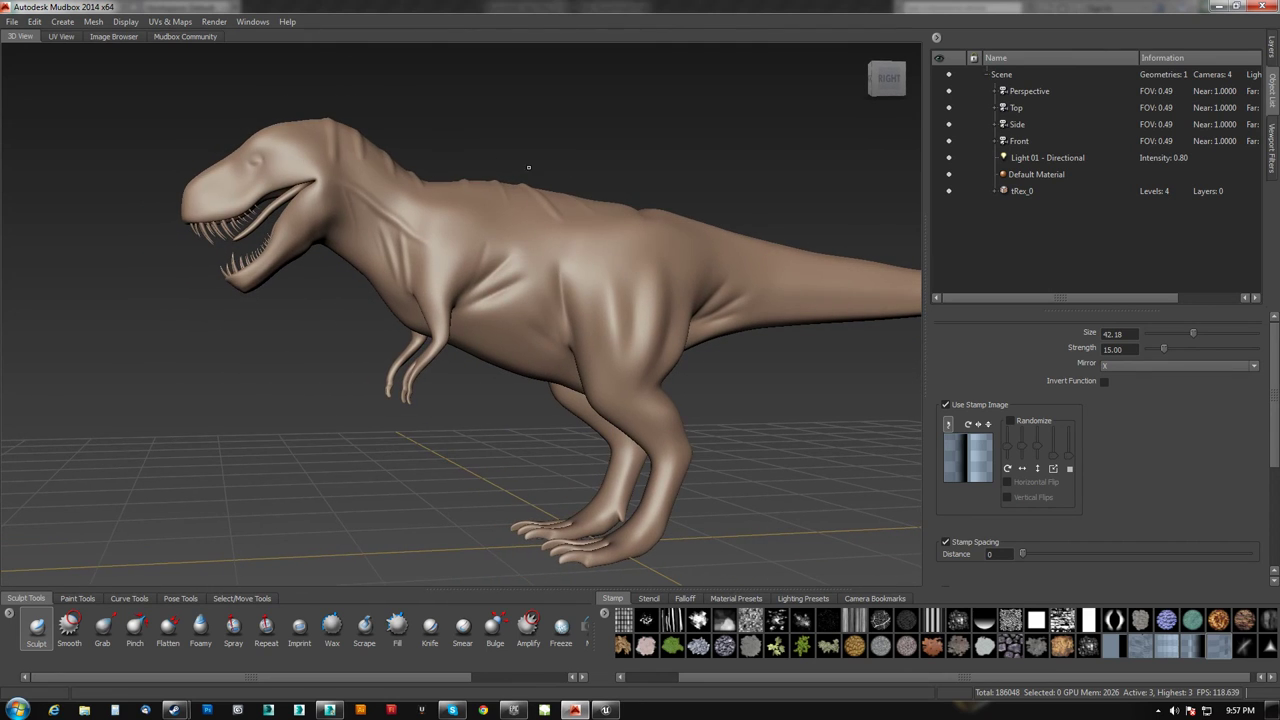
{"action": "left_click_drag", "start_coordinate": [390, 242], "coordinate": [445, 230], "text": "alt"}
{"action": "scroll", "coordinate": [440, 230], "scroll_direction": "up", "scroll_amount": 5}
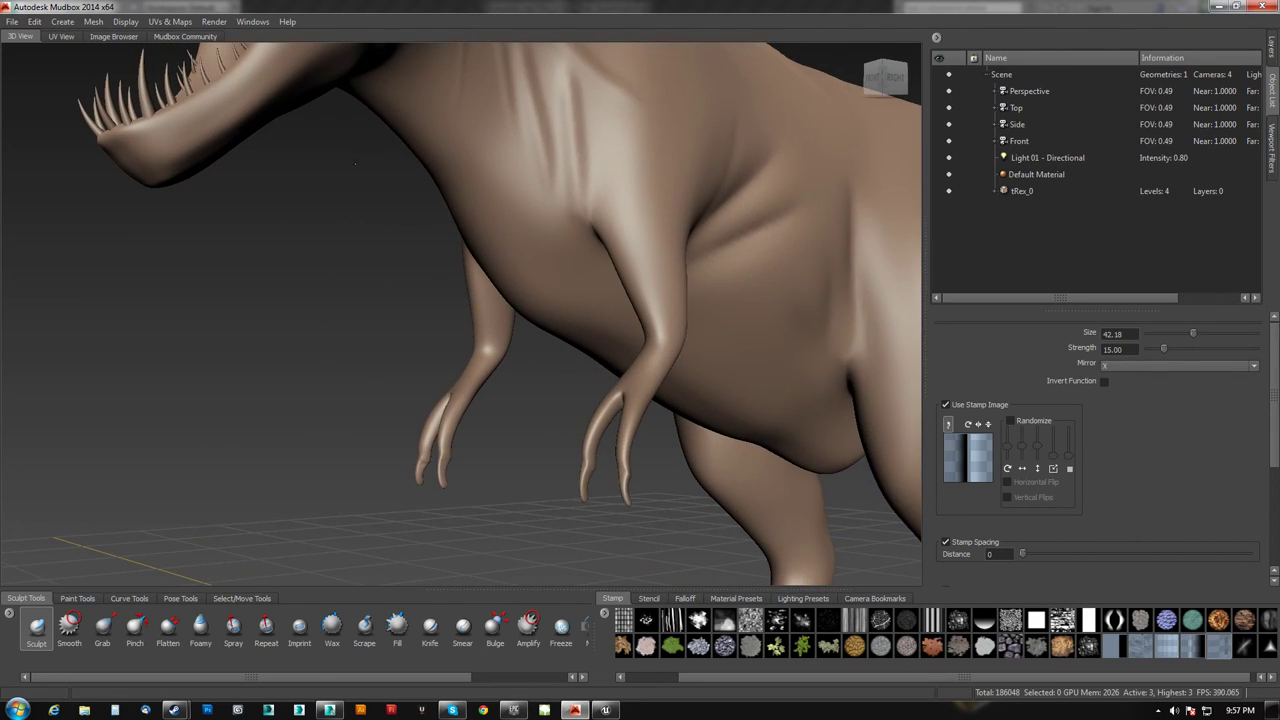
{"action": "middle_click_drag", "start_coordinate": [355, 105], "coordinate": [386, 255], "text": "alt"}
{"action": "right_click_drag", "start_coordinate": [385, 255], "coordinate": [433, 230], "text": "alt"}
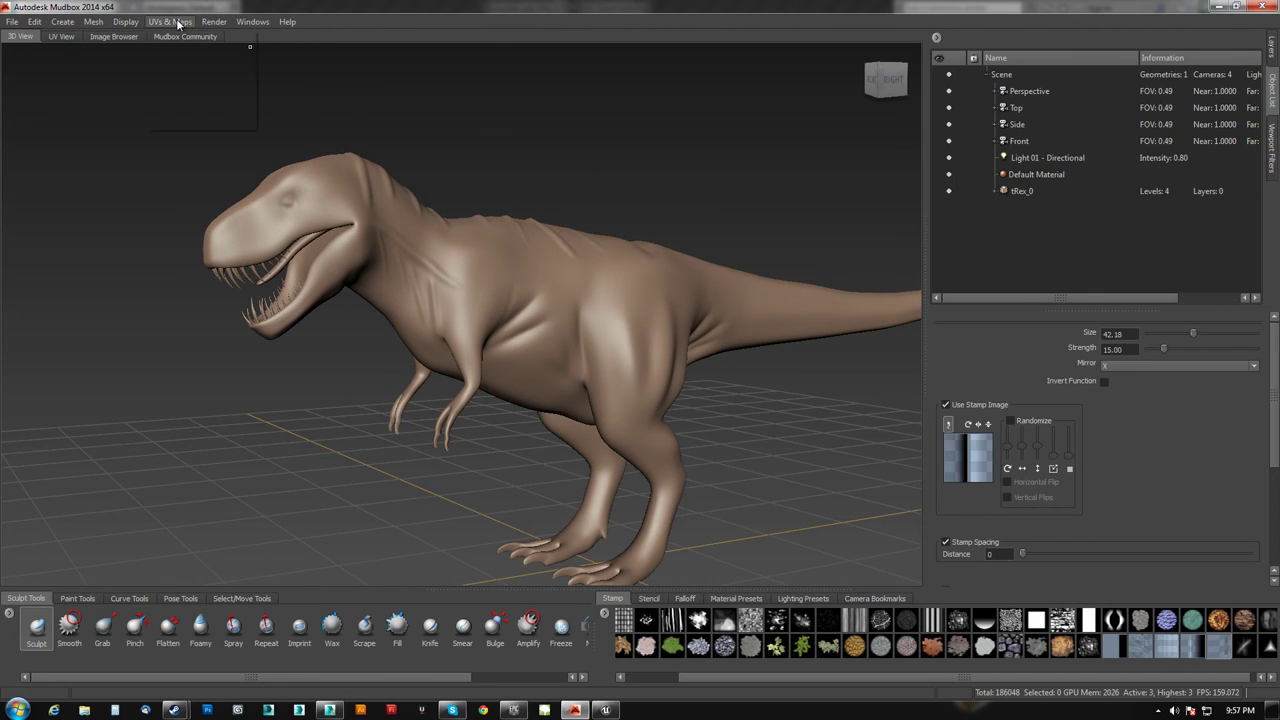
Step: Start a texture map extraction for a normal map and set its method to Subdivision
{"action": "mouse_move", "coordinate": [194, 108]}
{"action": "left_click", "coordinate": [300, 111]}
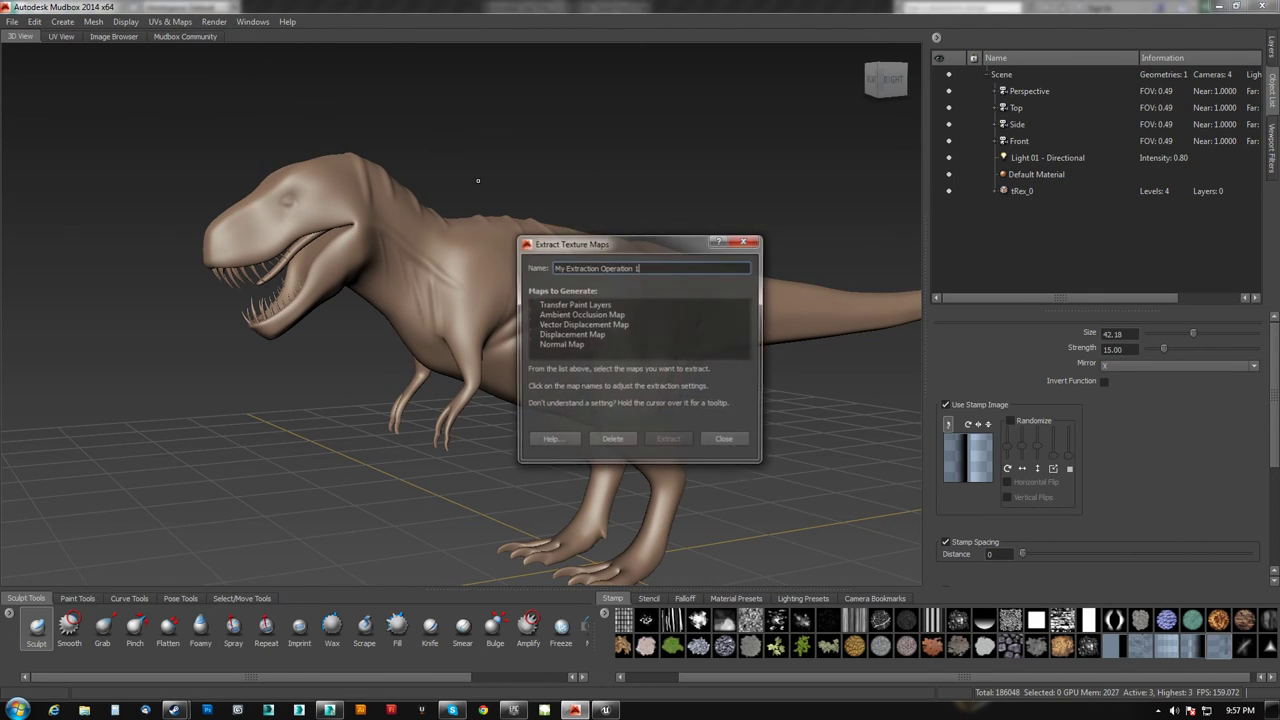
{"action": "left_click", "coordinate": [552, 343]}
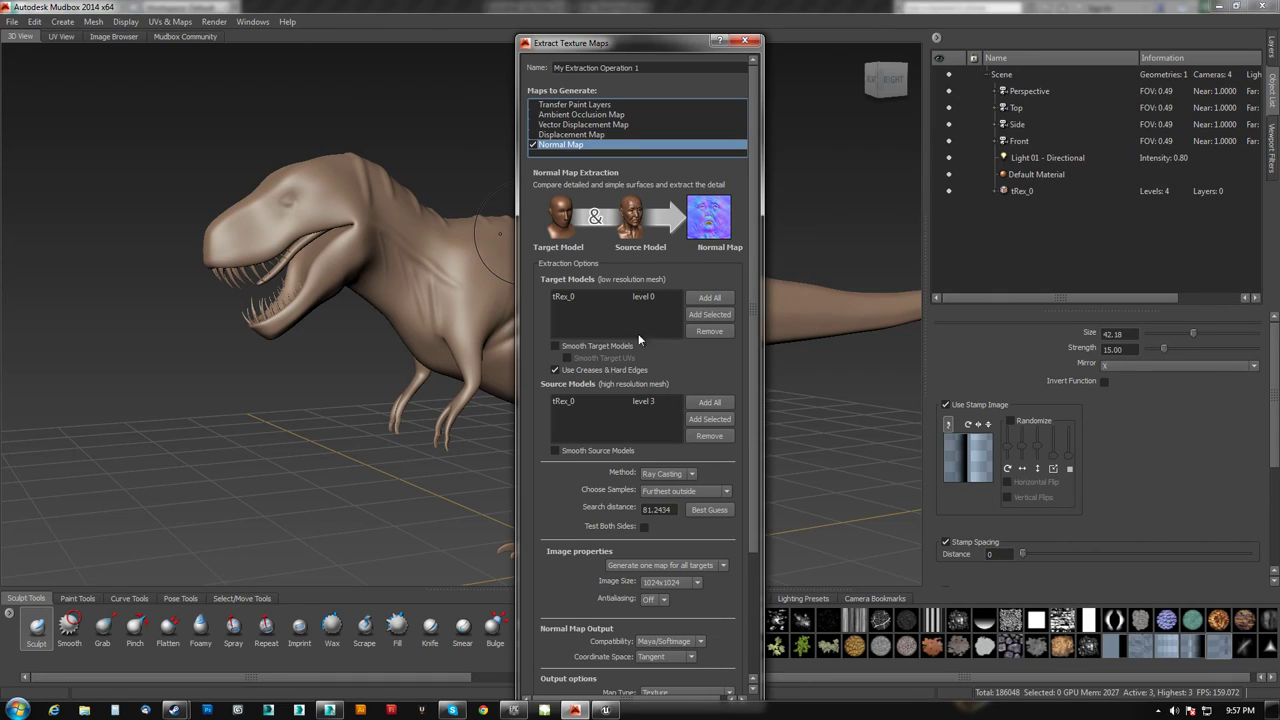
{"action": "left_click", "coordinate": [668, 473]}
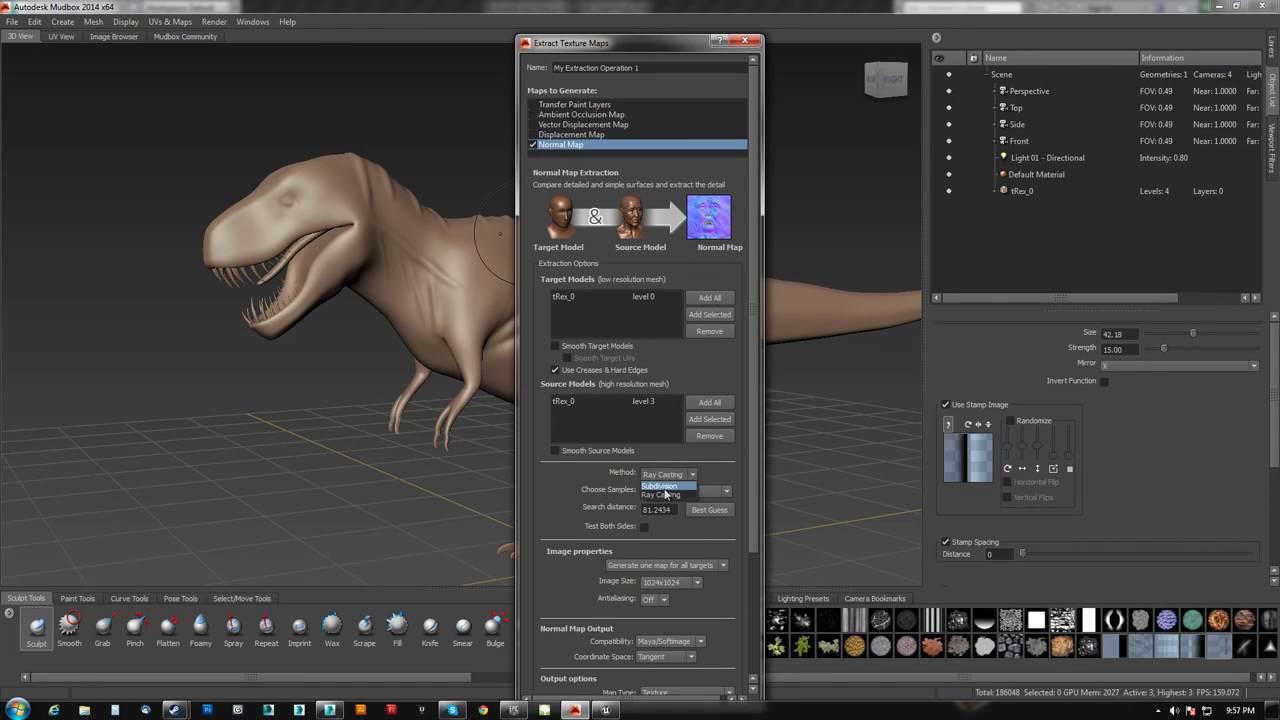
{"action": "left_click", "coordinate": [676, 484]}
{"action": "scroll", "coordinate": [756, 450], "scroll_direction": "down", "scroll_amount": 3}
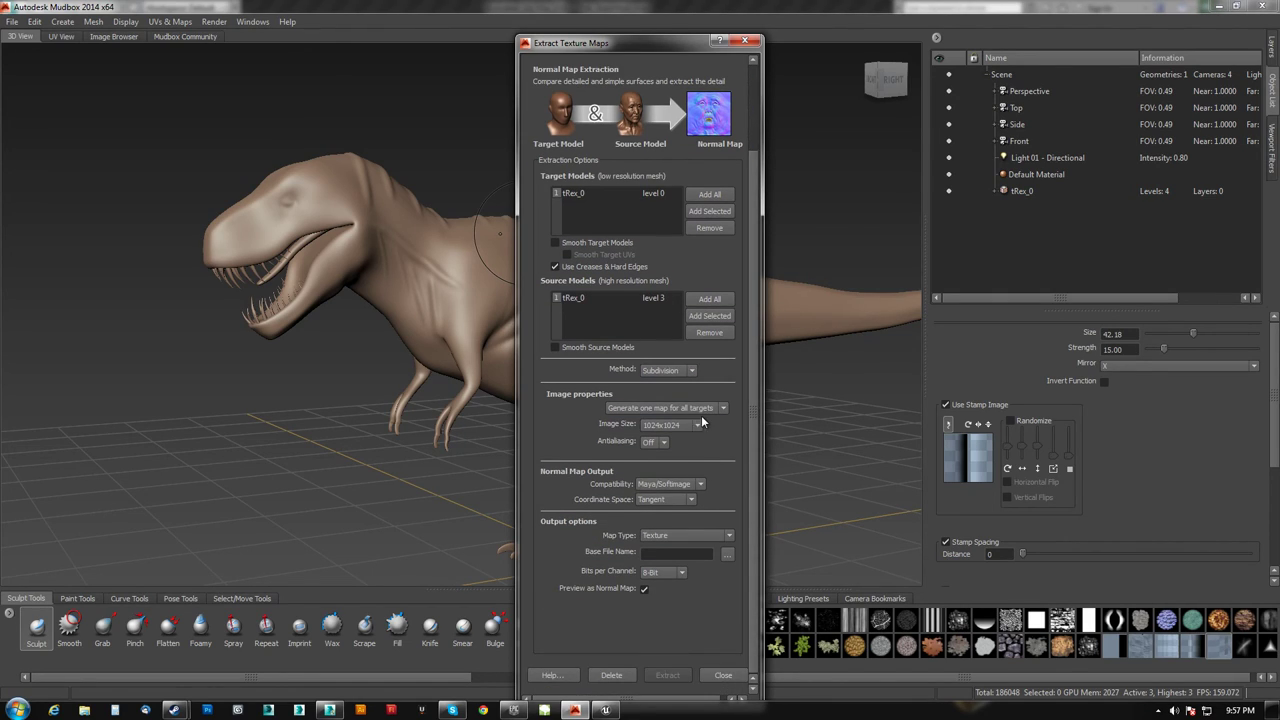
Step: Inspect the belly, armpit and inner thigh up close, then the whole front half of the model
{"action": "left_click_drag", "start_coordinate": [299, 296], "coordinate": [385, 346], "text": "alt"}
{"action": "scroll", "coordinate": [361, 301], "scroll_direction": "up", "scroll_amount": 6}
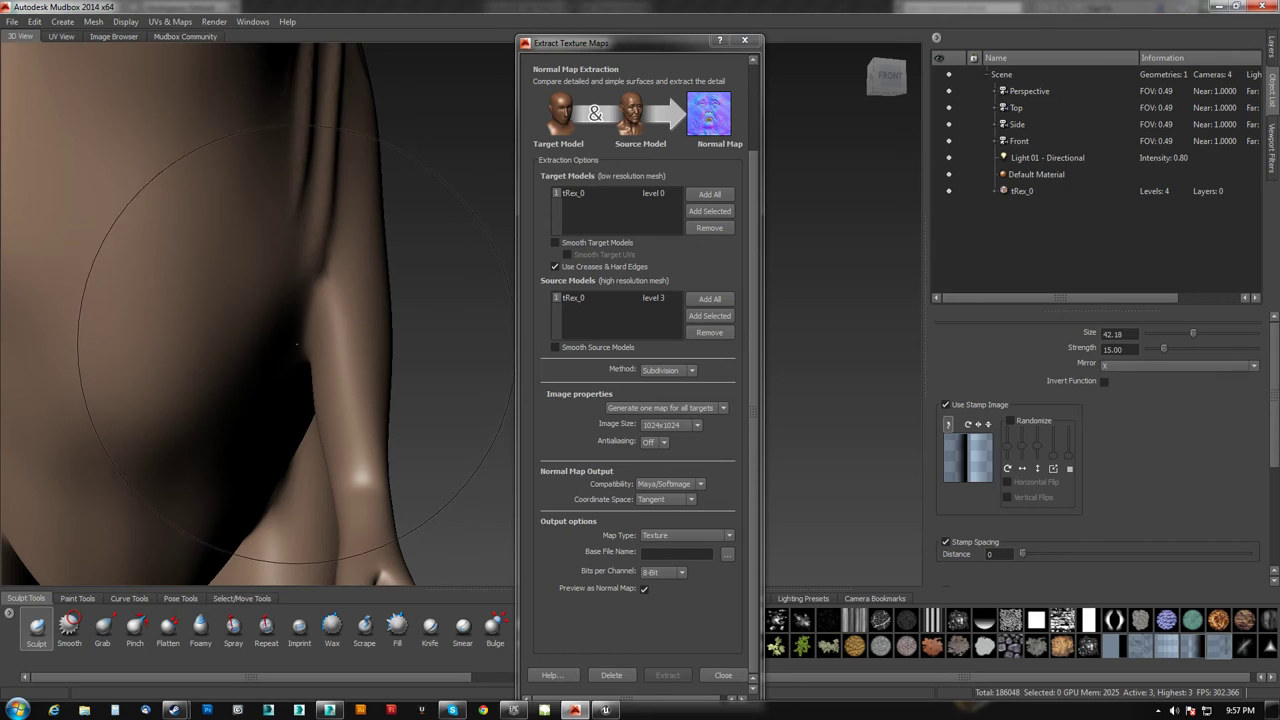
{"action": "middle_click_drag", "start_coordinate": [286, 349], "coordinate": [310, 227], "text": "alt"}
{"action": "left_click_drag", "start_coordinate": [310, 228], "coordinate": [237, 258], "text": "alt"}
{"action": "right_click_drag", "start_coordinate": [237, 258], "coordinate": [240, 321], "text": "alt"}
{"action": "middle_click_drag", "start_coordinate": [240, 321], "coordinate": [390, 318], "text": "alt"}
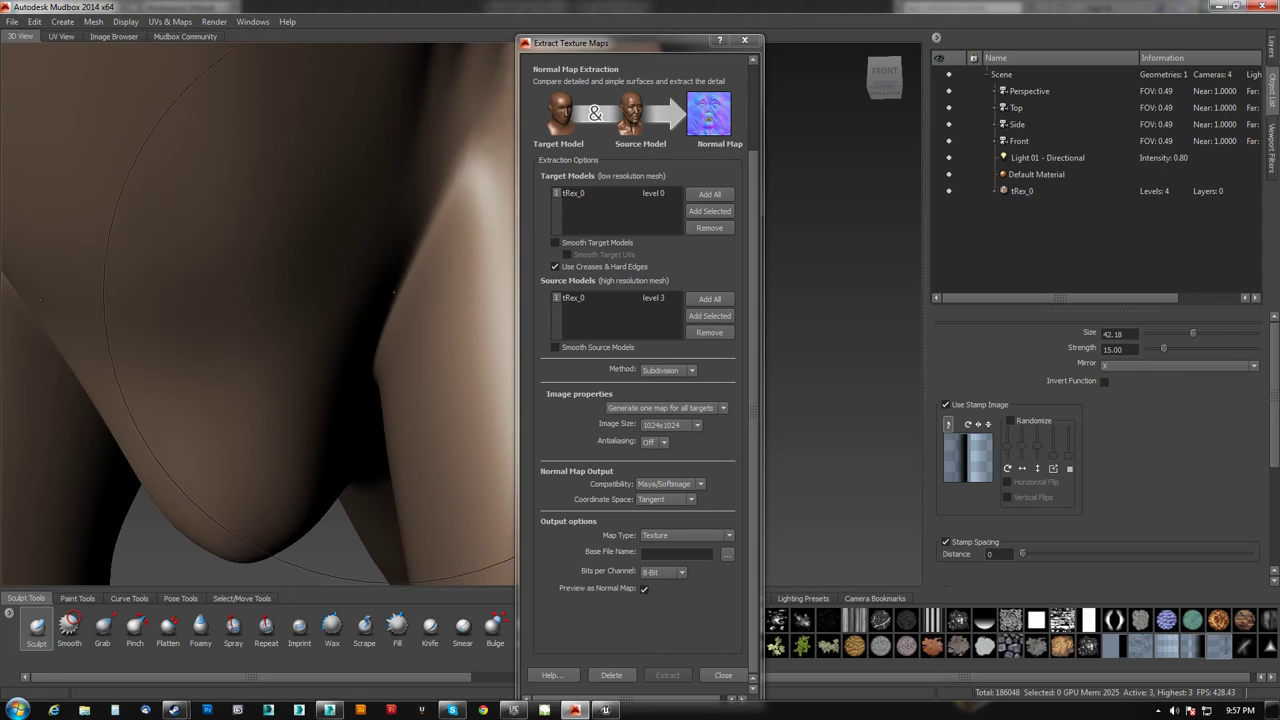
{"action": "right_click_drag", "start_coordinate": [379, 395], "coordinate": [366, 290], "text": "alt"}
{"action": "left_click_drag", "start_coordinate": [366, 290], "coordinate": [281, 242], "text": "alt"}
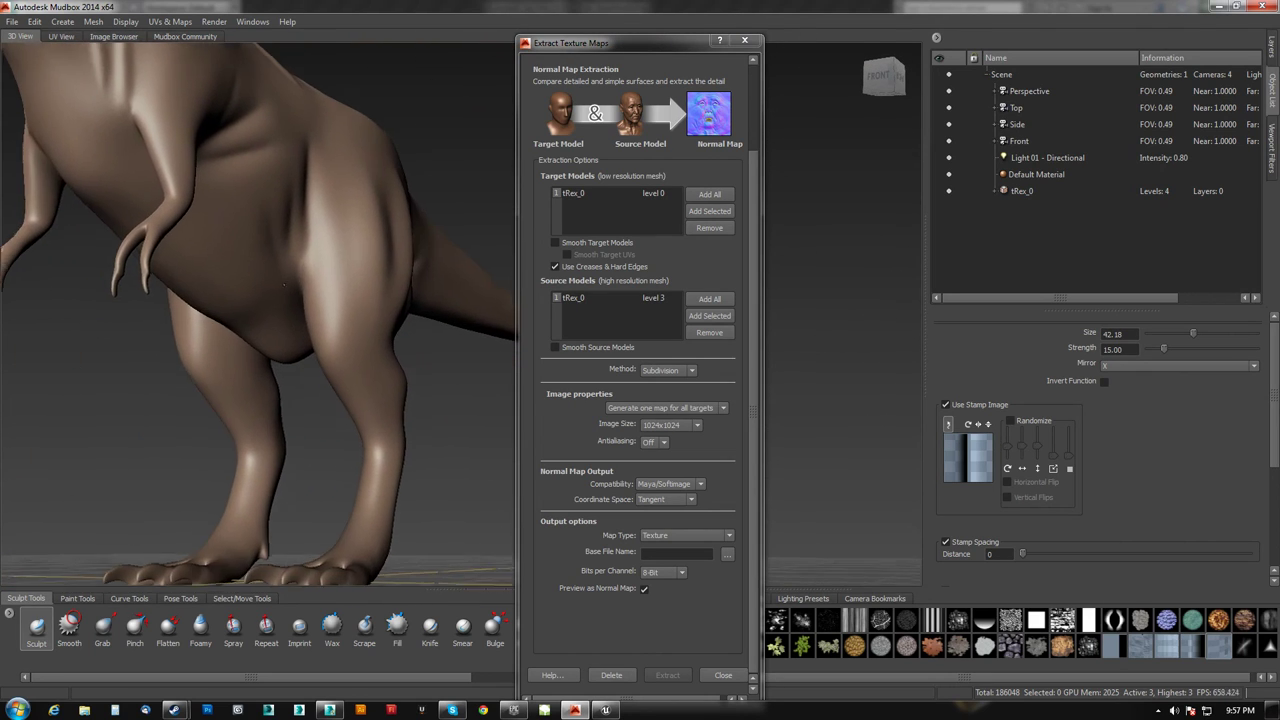
{"action": "mouse_move", "coordinate": [281, 242]}
{"action": "middle_mouse_down", "text": "alt"}
{"action": "mouse_move", "coordinate": [280, 287]}
{"action": "mouse_move", "coordinate": [338, 194]}
{"action": "middle_mouse_up", "text": "alt"}
{"action": "left_click_drag", "start_coordinate": [338, 194], "coordinate": [303, 201], "text": "alt"}
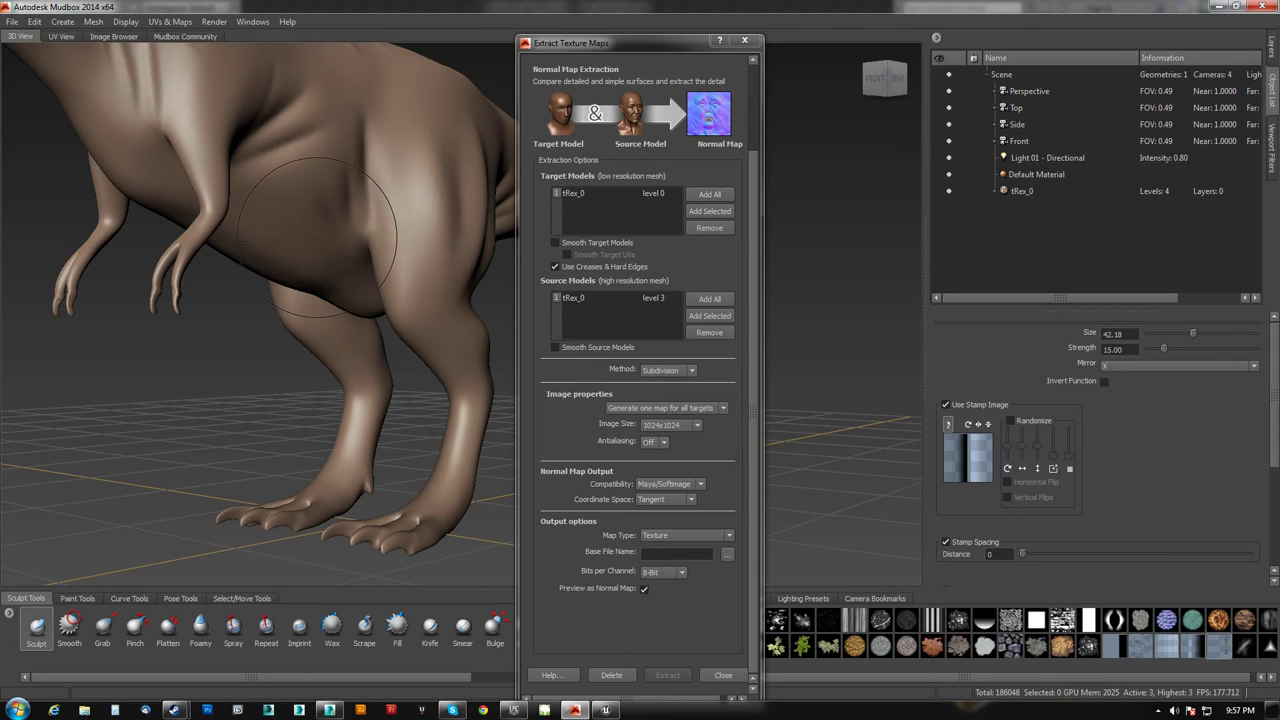
{"action": "middle_click_drag", "start_coordinate": [282, 174], "coordinate": [339, 280], "text": "alt"}
{"action": "left_click_drag", "start_coordinate": [339, 280], "coordinate": [308, 305], "text": "alt"}
{"action": "right_click_drag", "start_coordinate": [308, 305], "coordinate": [312, 248], "text": "alt"}
{"action": "middle_click_drag", "start_coordinate": [312, 248], "coordinate": [368, 212], "text": "alt"}
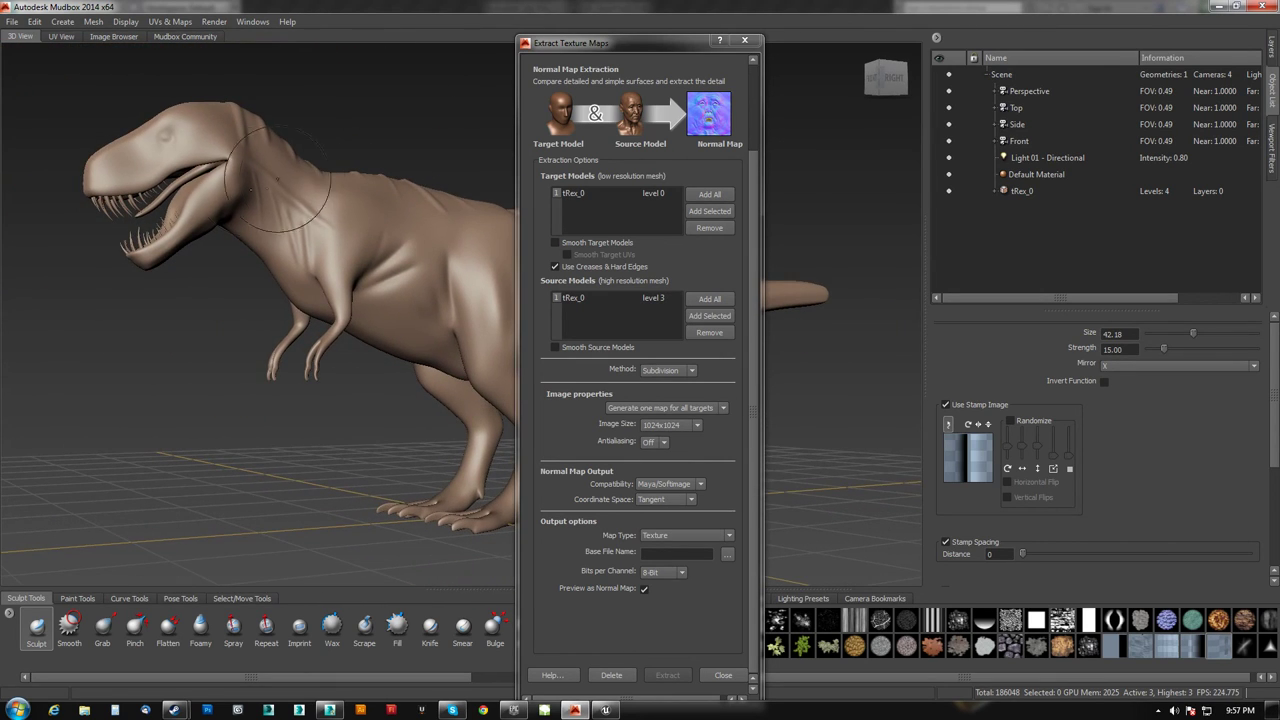
Step: Set the normal map's image size to 2048x2048, antialiasing to 8X and compatibility to 3ds Max
{"action": "left_click_drag", "start_coordinate": [646, 36], "coordinate": [749, 40]}
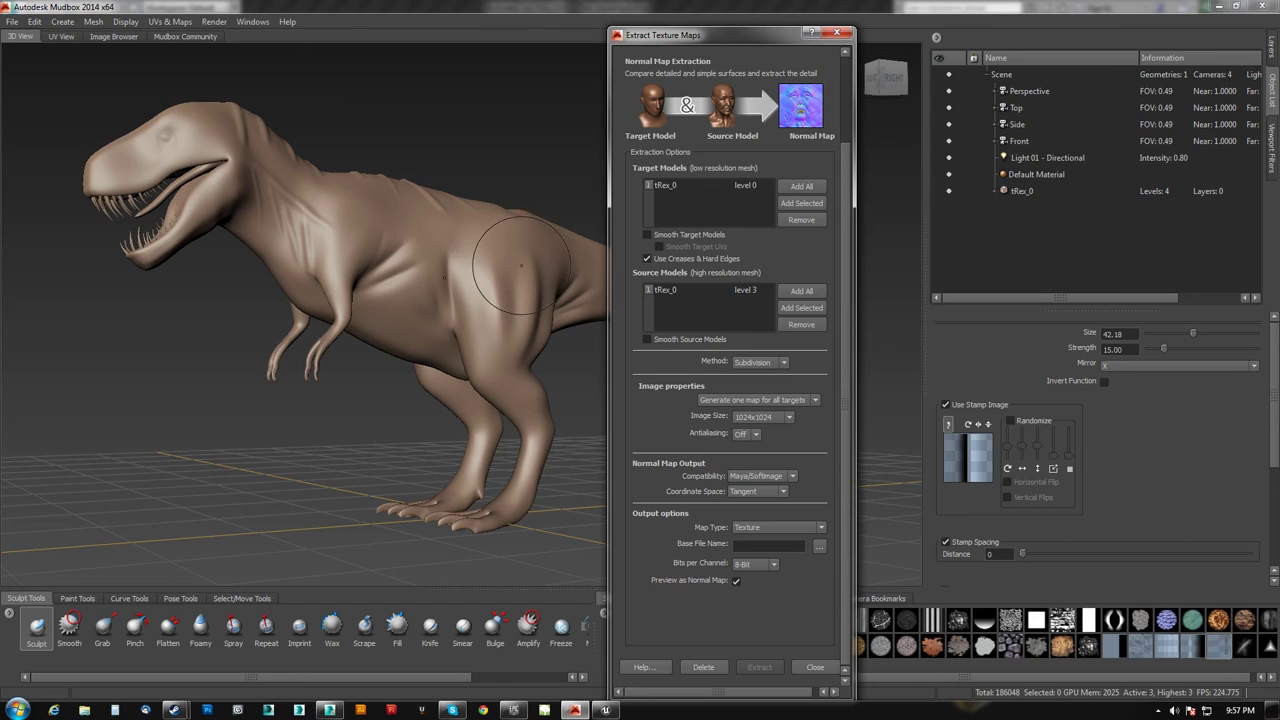
{"action": "left_click_drag", "start_coordinate": [508, 268], "coordinate": [533, 329], "text": "alt"}
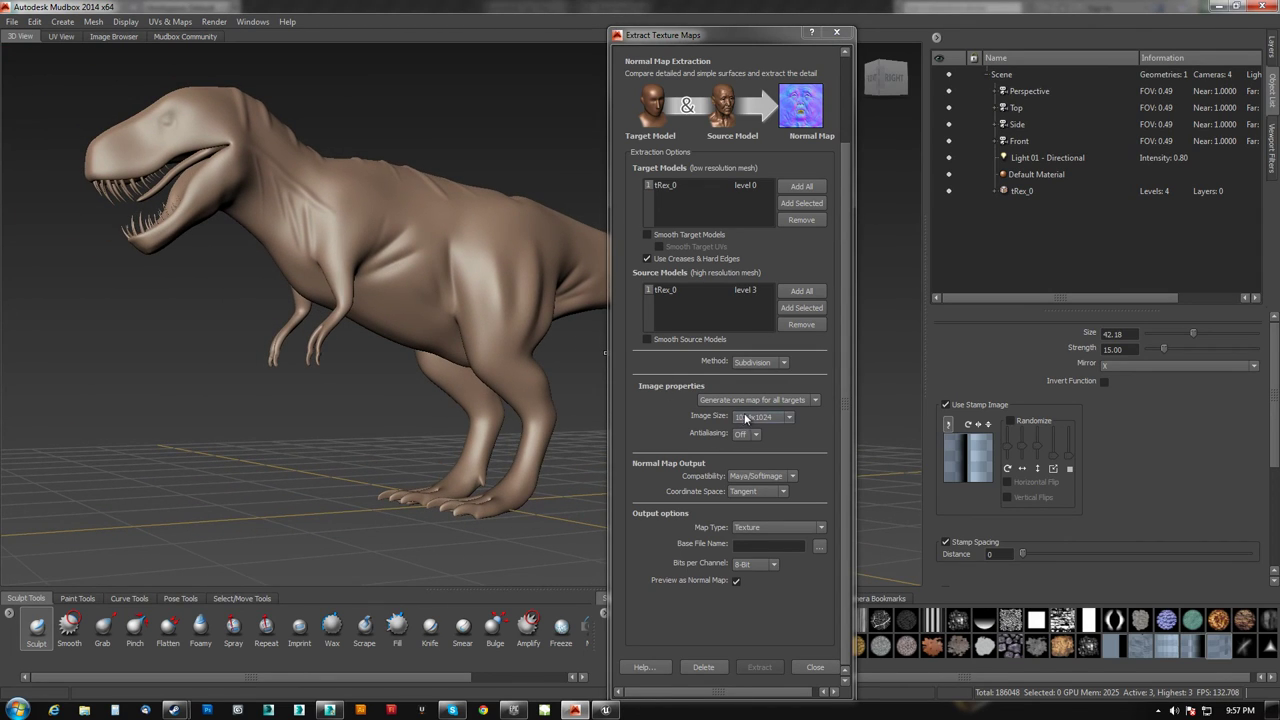
{"action": "left_click", "coordinate": [745, 418]}
{"action": "left_click", "coordinate": [763, 455]}
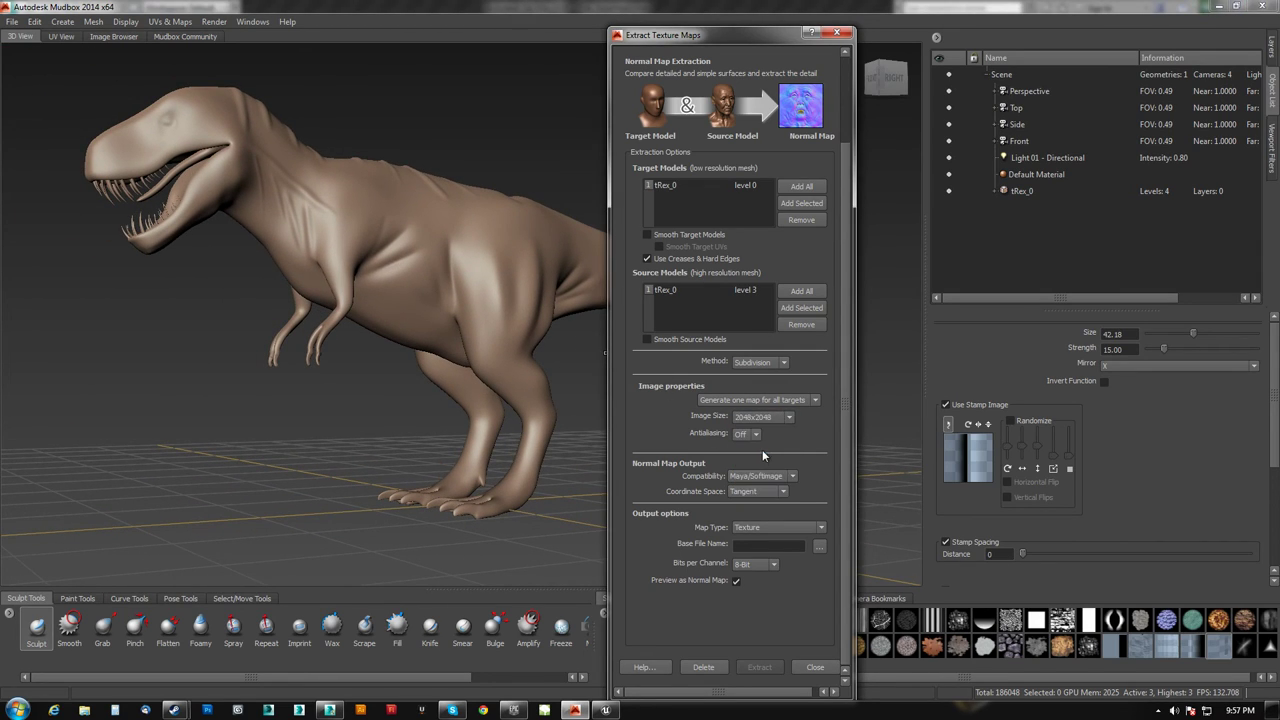
{"action": "left_click", "coordinate": [750, 434]}
{"action": "left_click", "coordinate": [744, 482]}
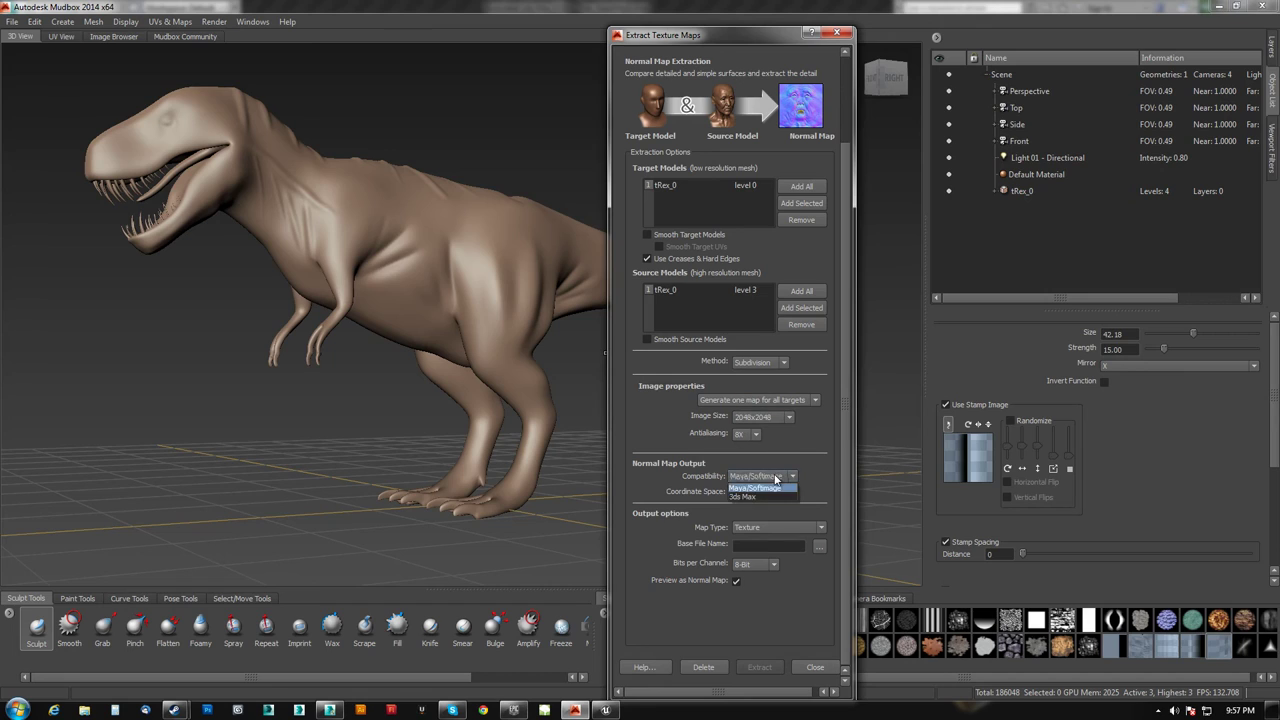
{"action": "left_click", "coordinate": [766, 477]}
{"action": "left_click", "coordinate": [755, 491]}
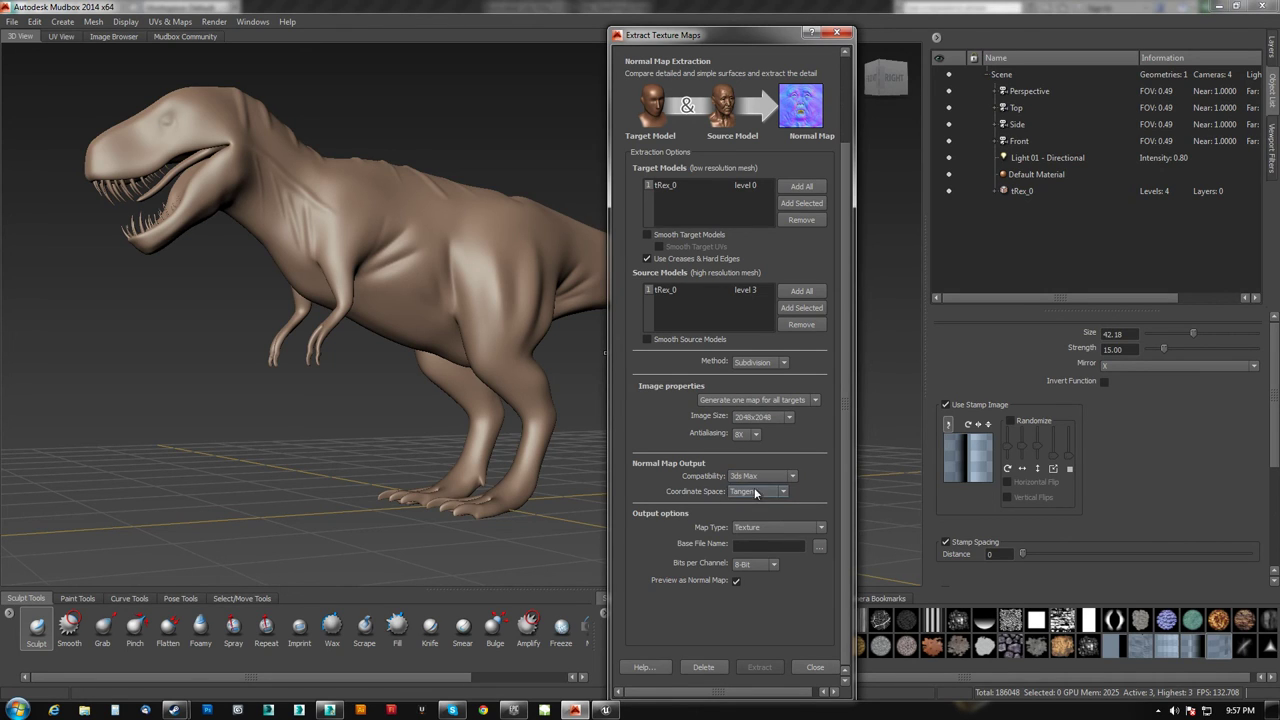
Step: Choose the TREX folder for the normal map output and name the file TREX_NM_BAD
{"action": "left_click", "coordinate": [820, 548]}
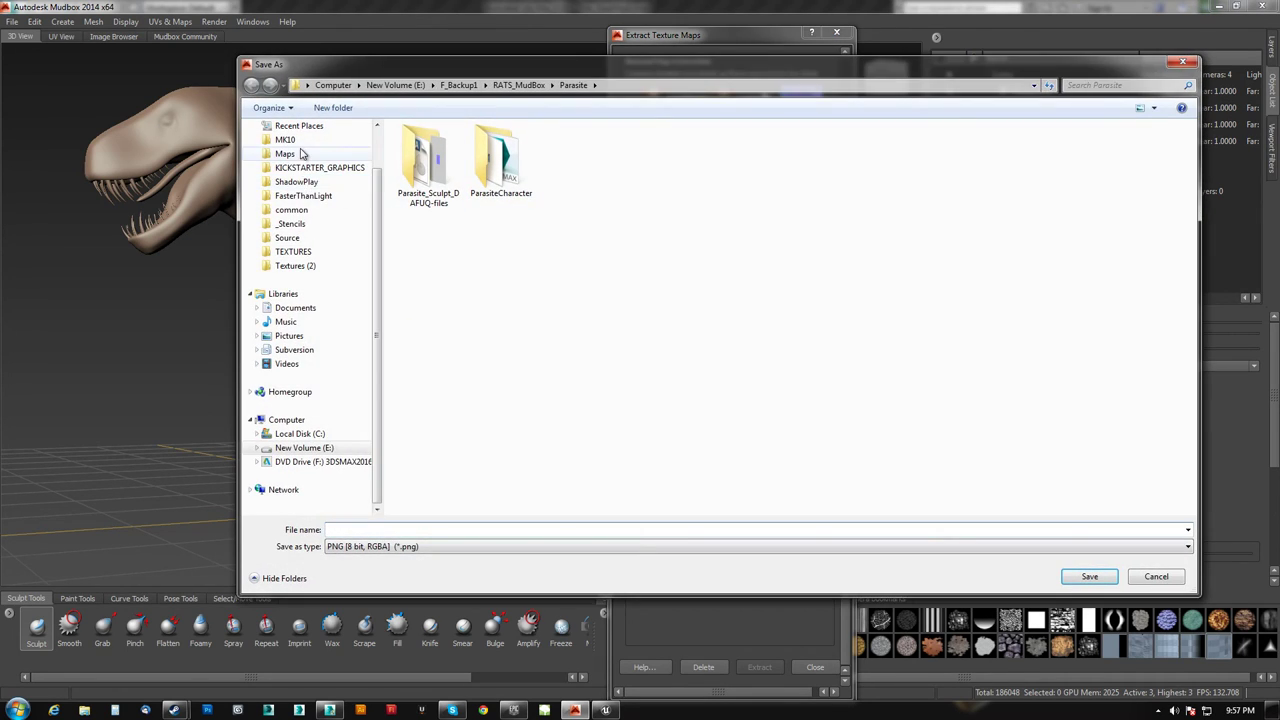
{"action": "left_click_drag", "start_coordinate": [375, 231], "coordinate": [369, 163]}
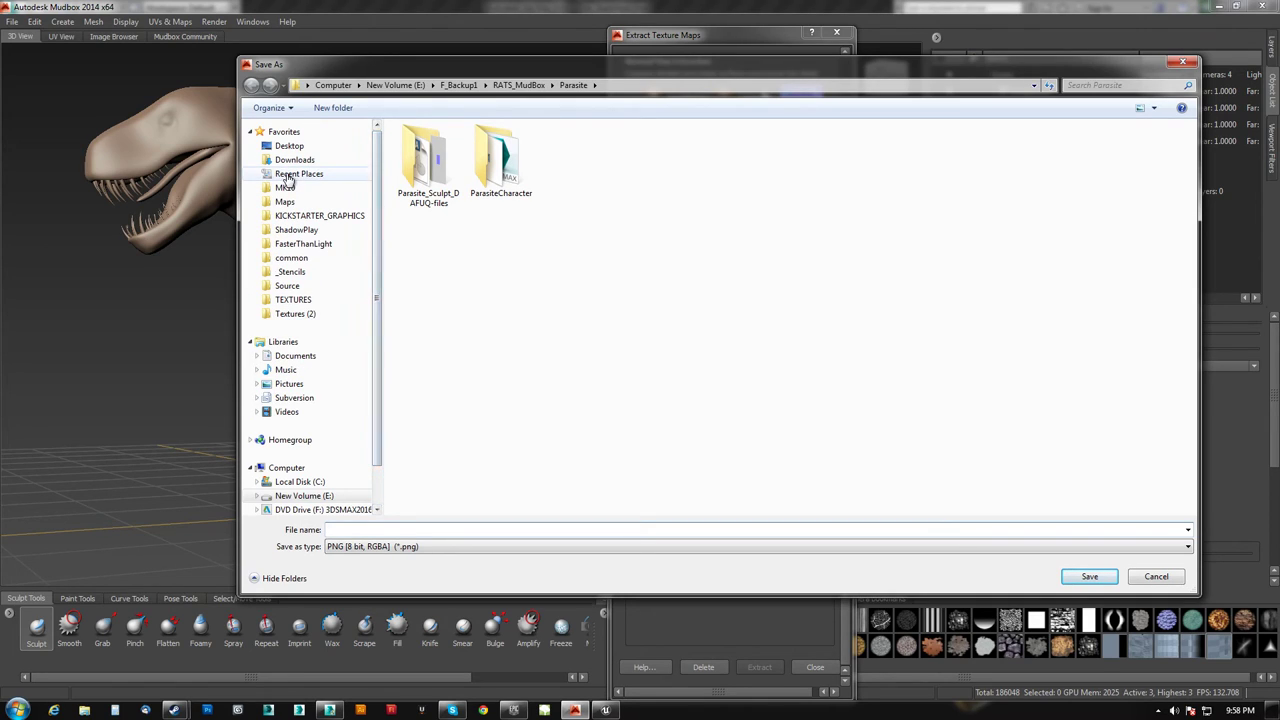
{"action": "left_click", "coordinate": [288, 175]}
{"action": "double_click", "coordinate": [425, 142]}
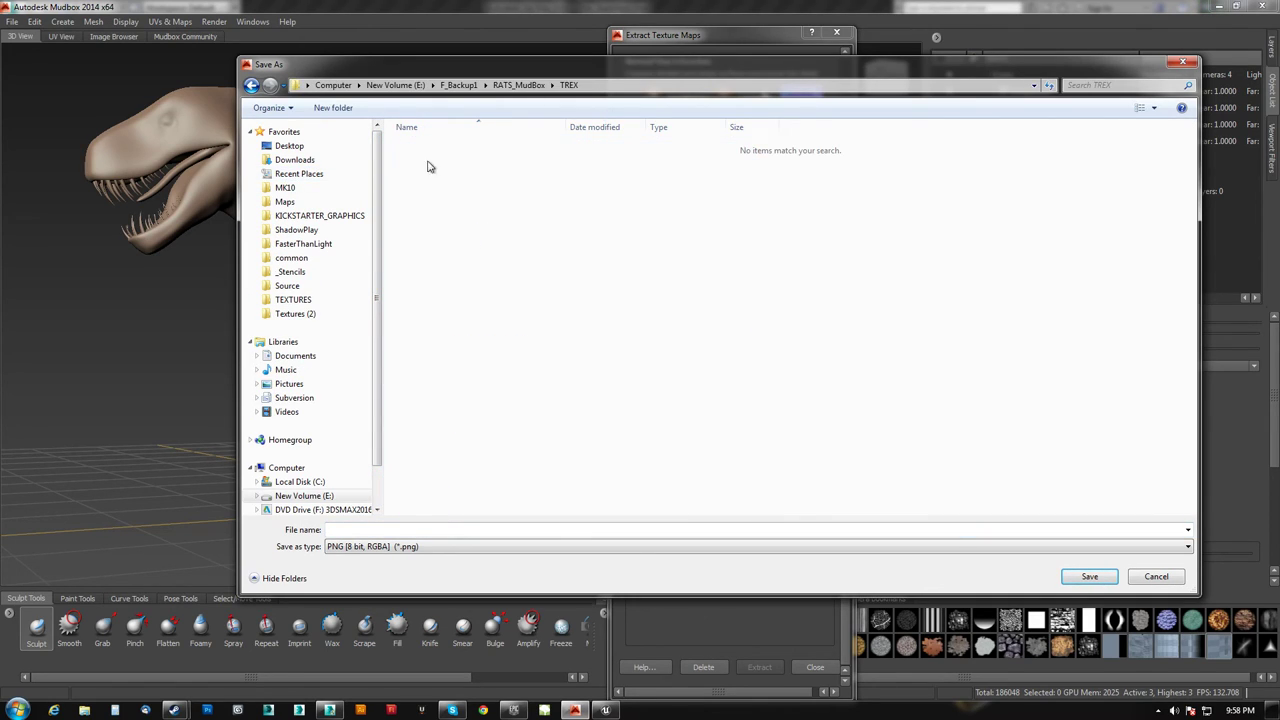
{"action": "left_click", "coordinate": [418, 528]}
{"action": "type", "text": "T"}
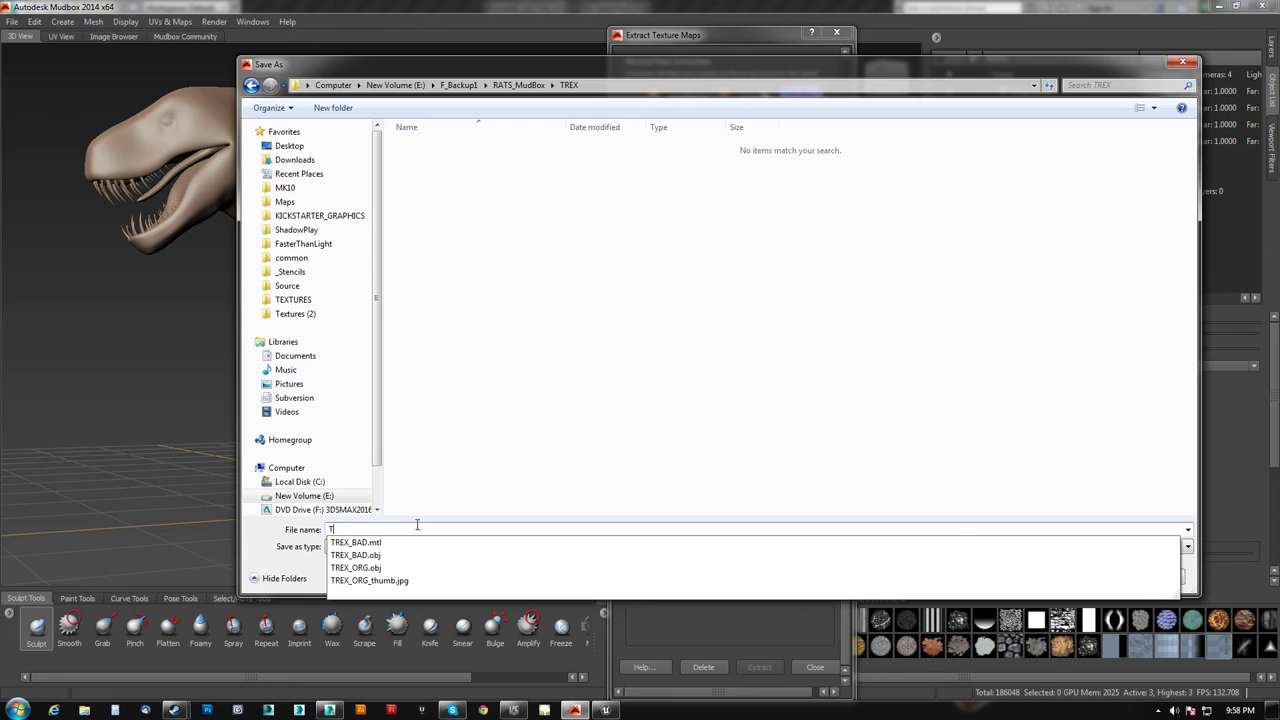
{"action": "type", "text": "REX_NM_BAD"}
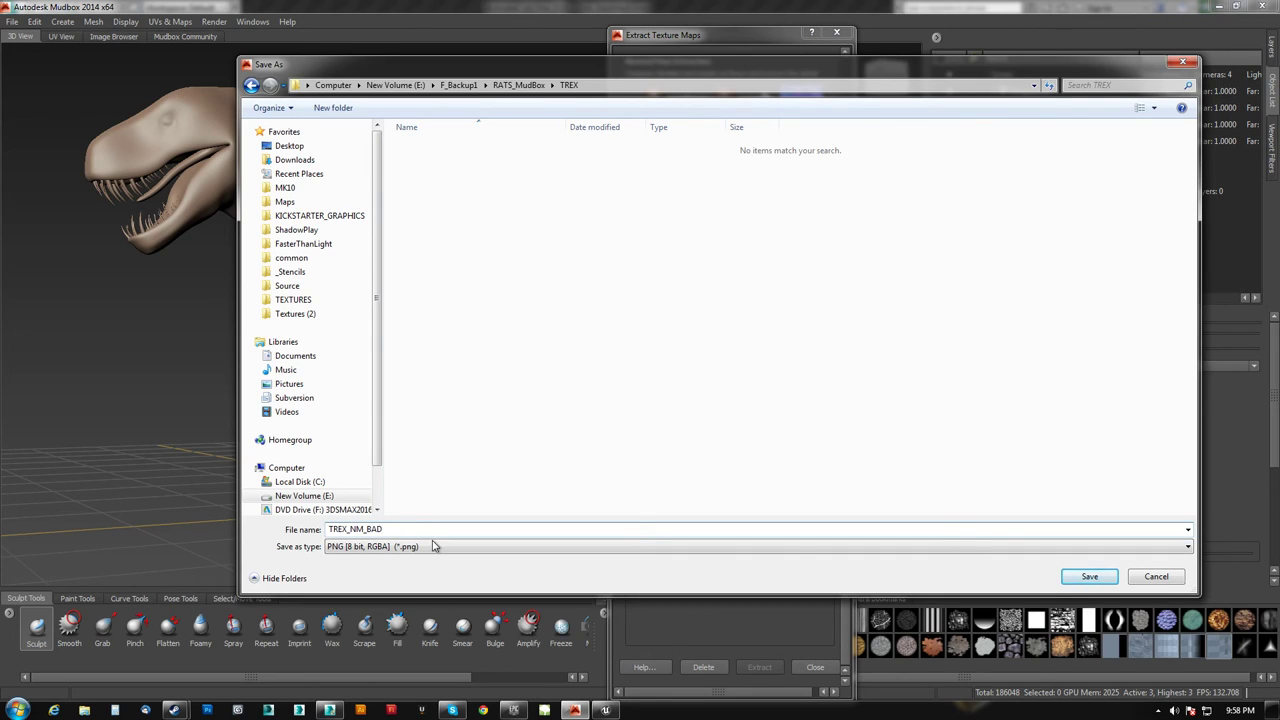
Step: Save the output file as Targa [8 bit, RGBA] and extract the normal map
{"action": "left_click", "coordinate": [433, 545]}
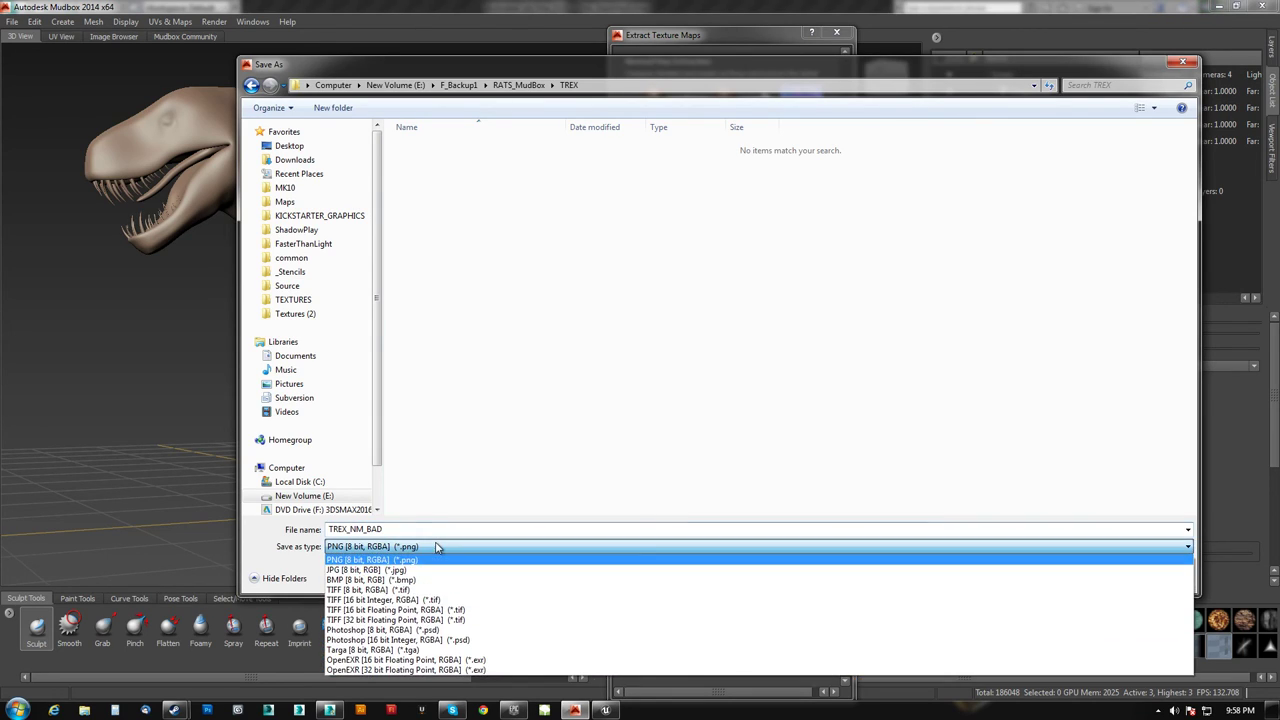
{"action": "left_click", "coordinate": [372, 656]}
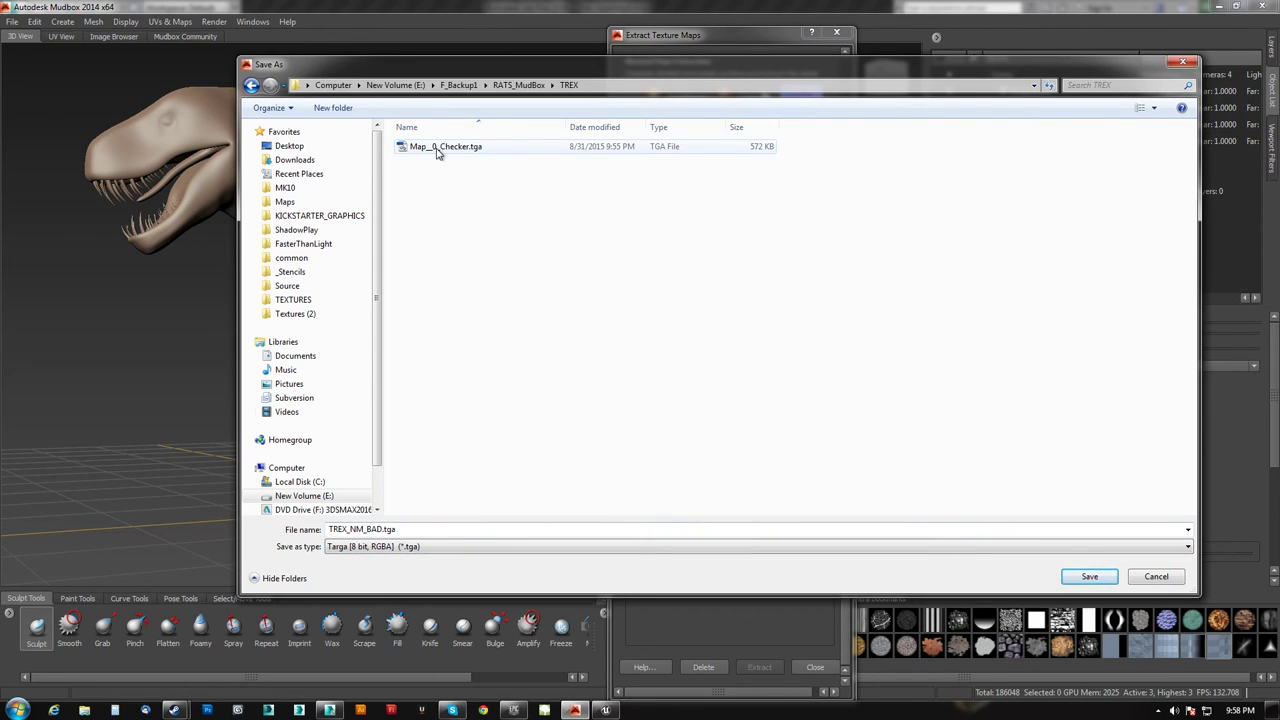
{"action": "left_click", "coordinate": [1103, 578]}
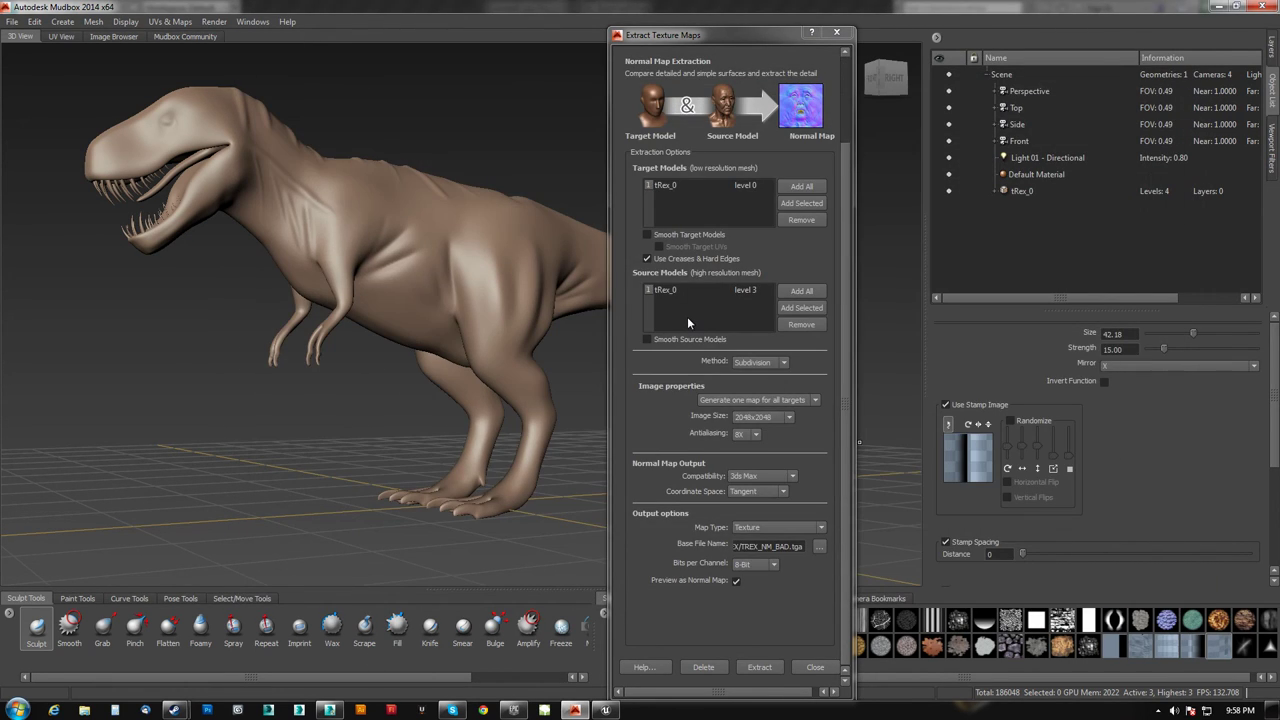
{"action": "left_click", "coordinate": [762, 668]}
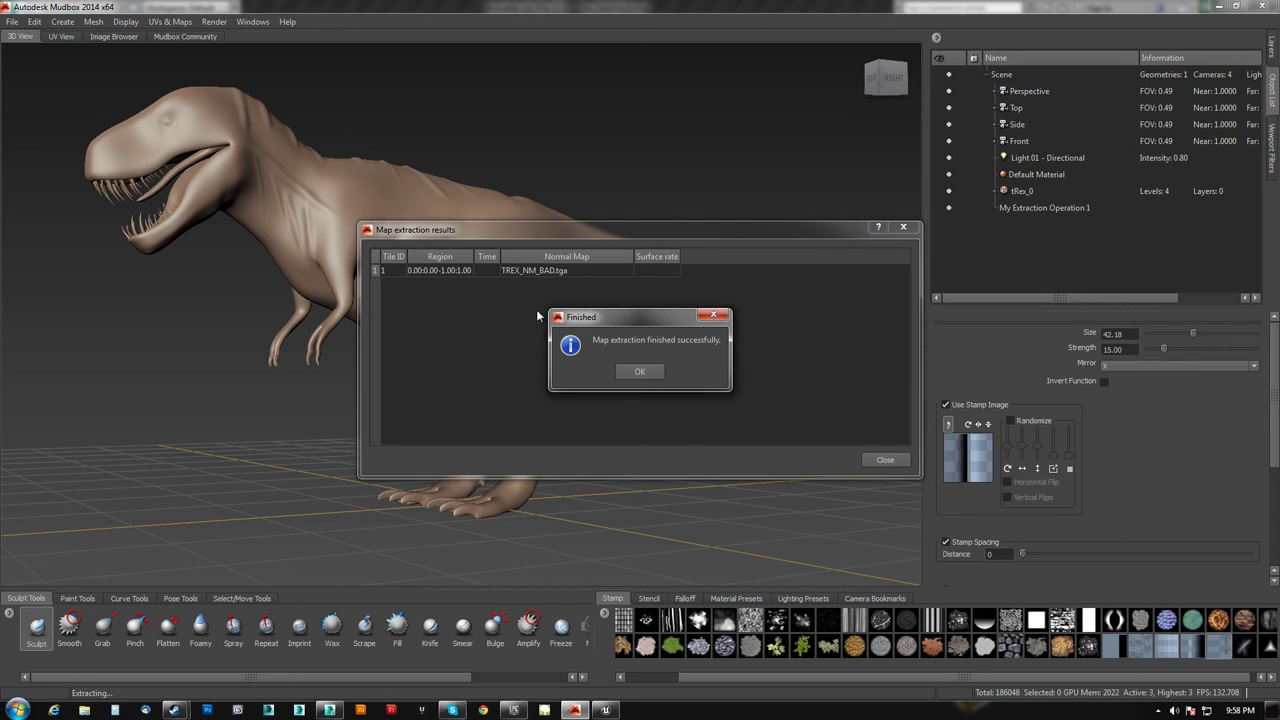
{"action": "left_click", "coordinate": [638, 373]}
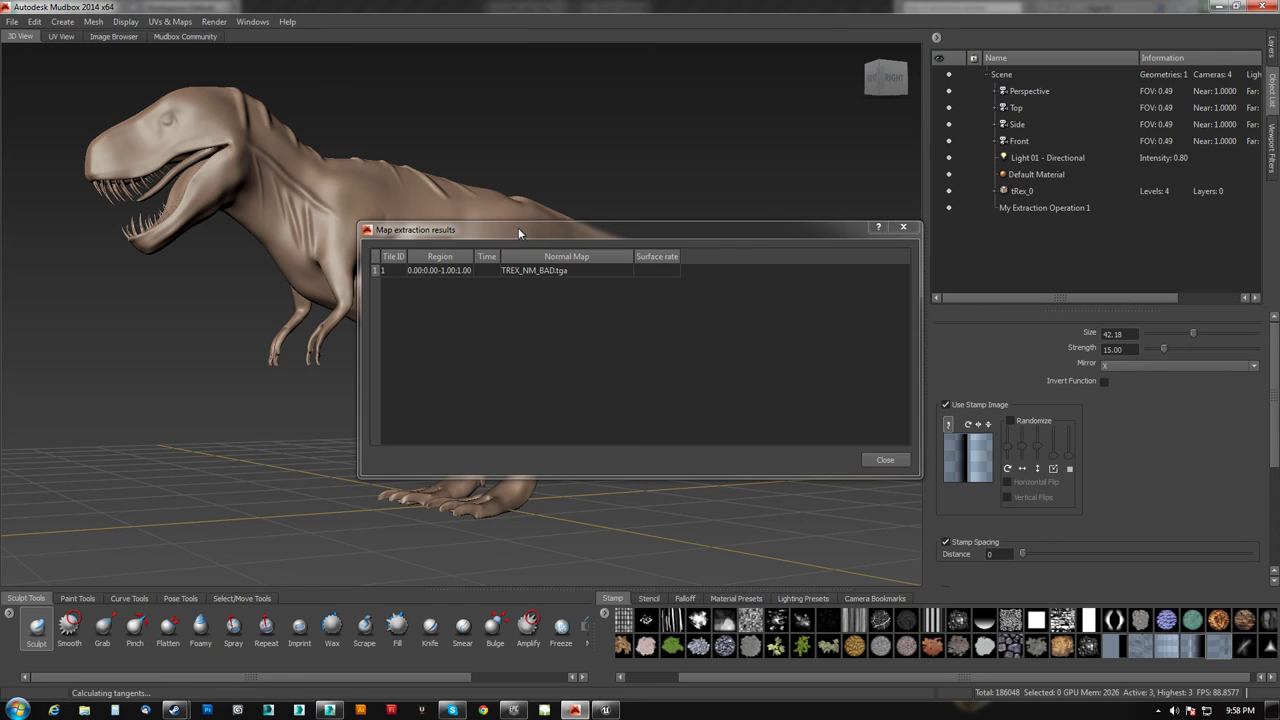
Step: Close the extraction results, drop the T-rex to subdivision level 0, and inspect the back and front half
{"action": "left_click", "coordinate": [884, 459]}
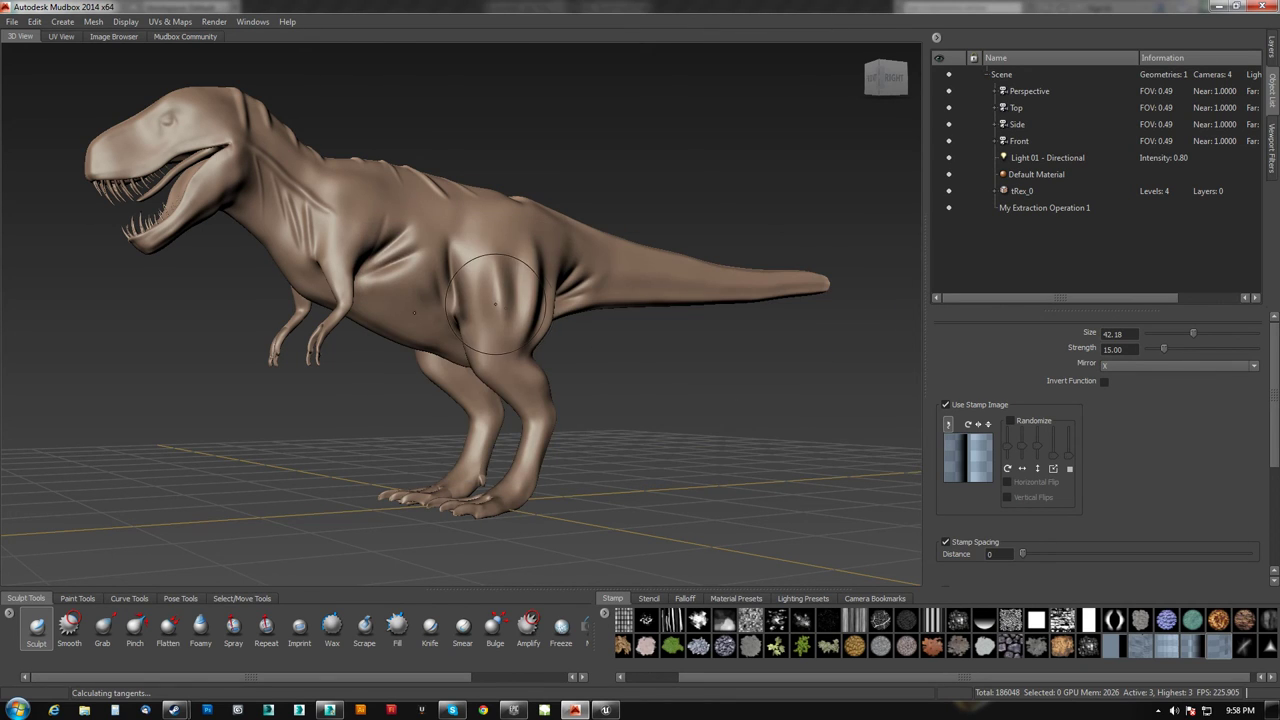
{"action": "left_click_drag", "start_coordinate": [495, 300], "coordinate": [519, 348], "text": "alt"}
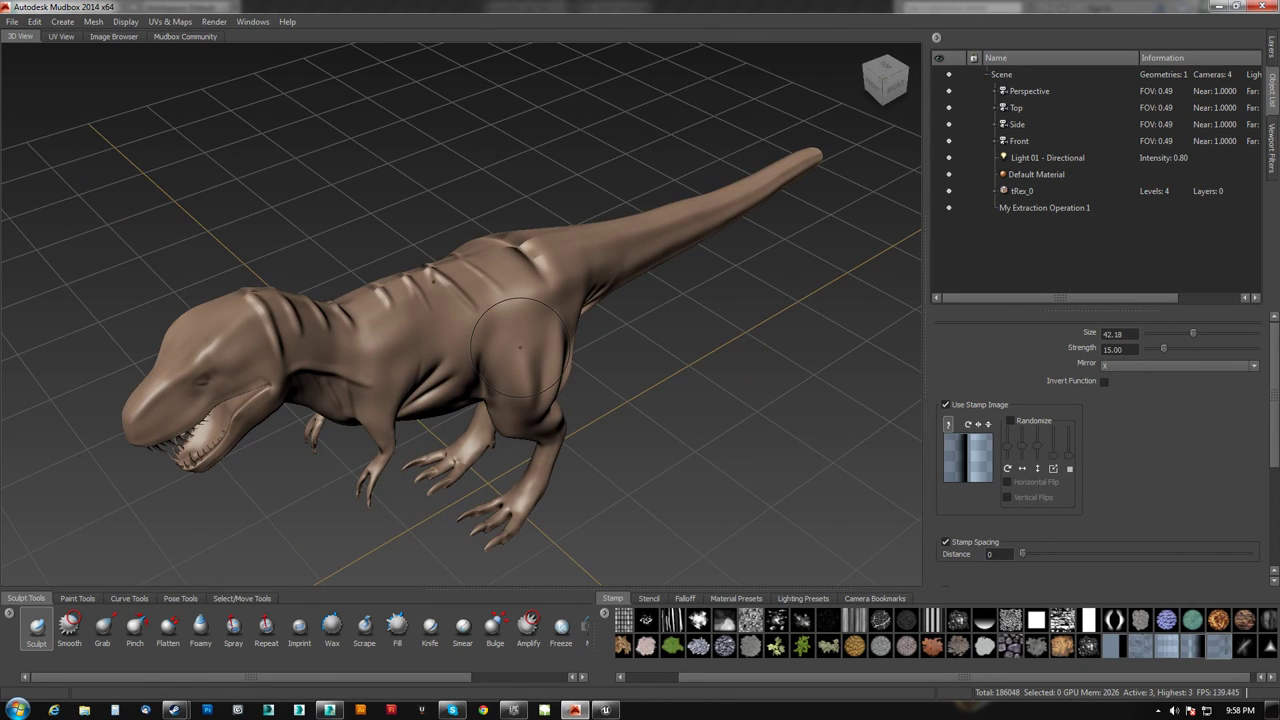
{"action": "key", "text": "Page_Down"}
{"action": "key", "text": "Page_Down"}
{"action": "key", "text": "Page_Down"}
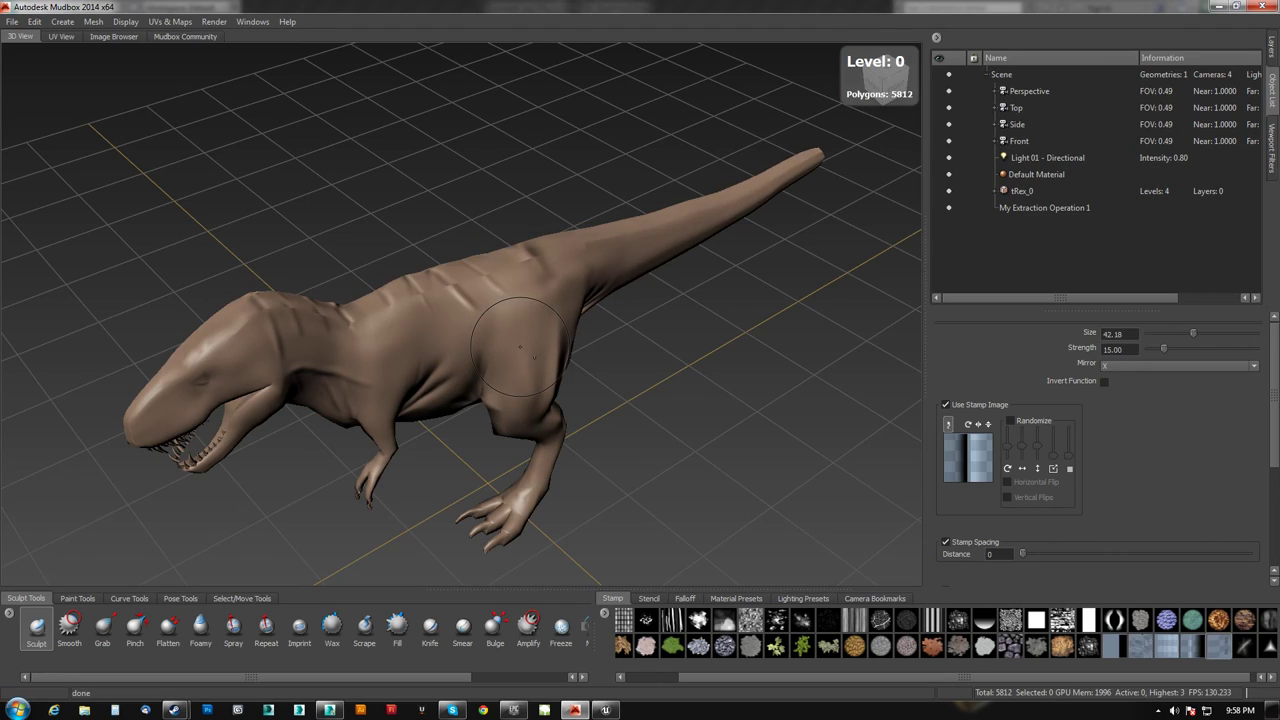
{"action": "left_click_drag", "start_coordinate": [590, 367], "coordinate": [650, 380], "text": "alt"}
{"action": "right_click_drag", "start_coordinate": [480, 385], "coordinate": [570, 400], "text": "alt"}
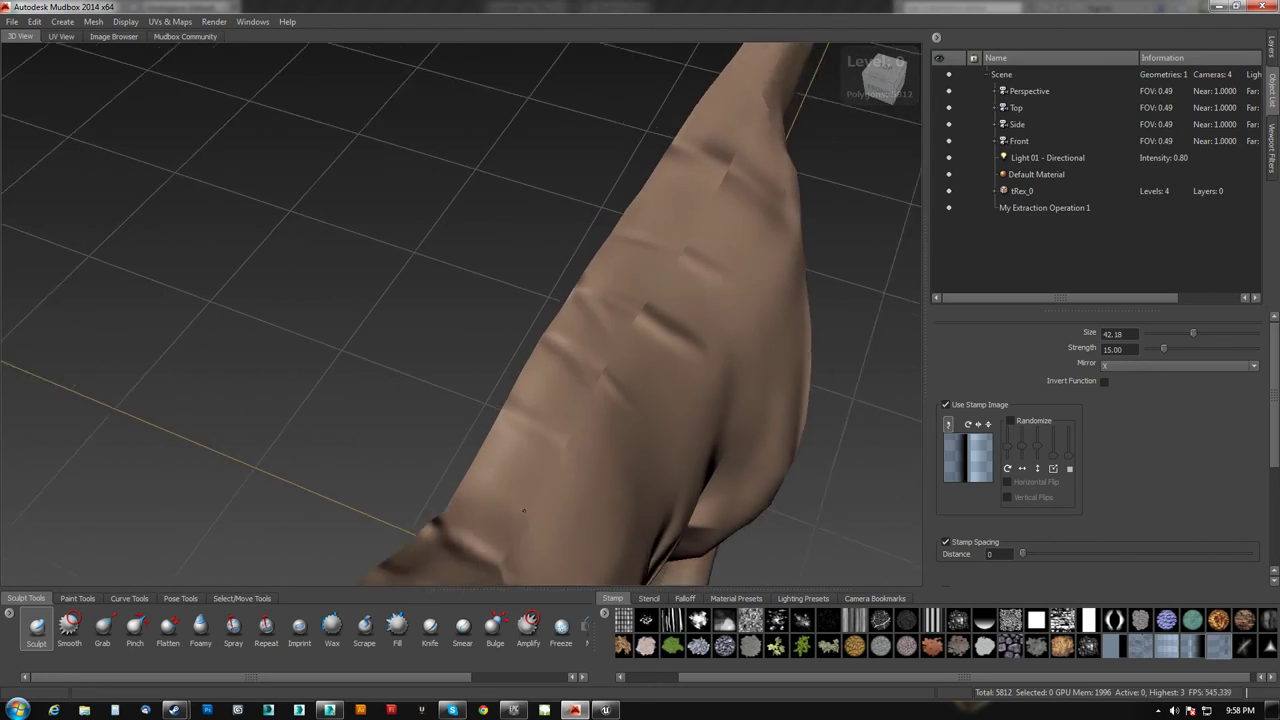
{"action": "left_click_drag", "start_coordinate": [570, 400], "coordinate": [445, 560], "text": "alt"}
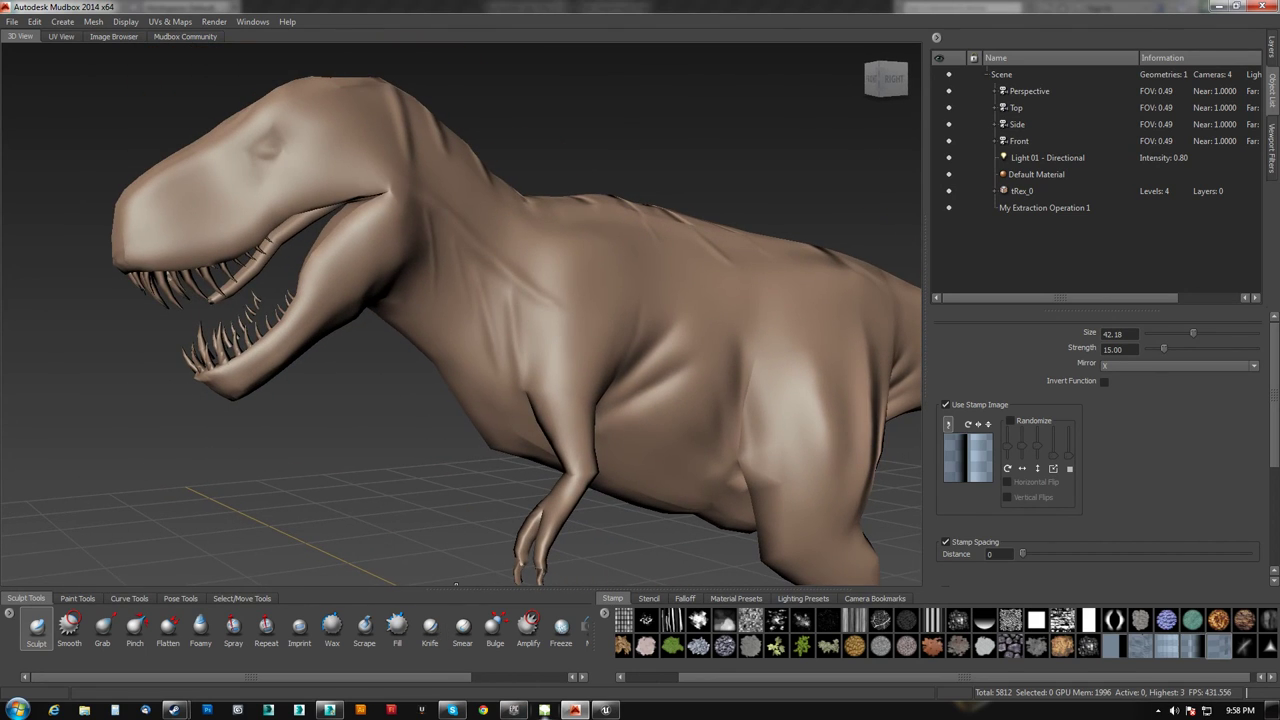
Step: Switch to 3ds Max and export the T-rex to the TREX folder as an Autodesk FBX file named TREX
{"action": "left_click", "coordinate": [600, 710]}
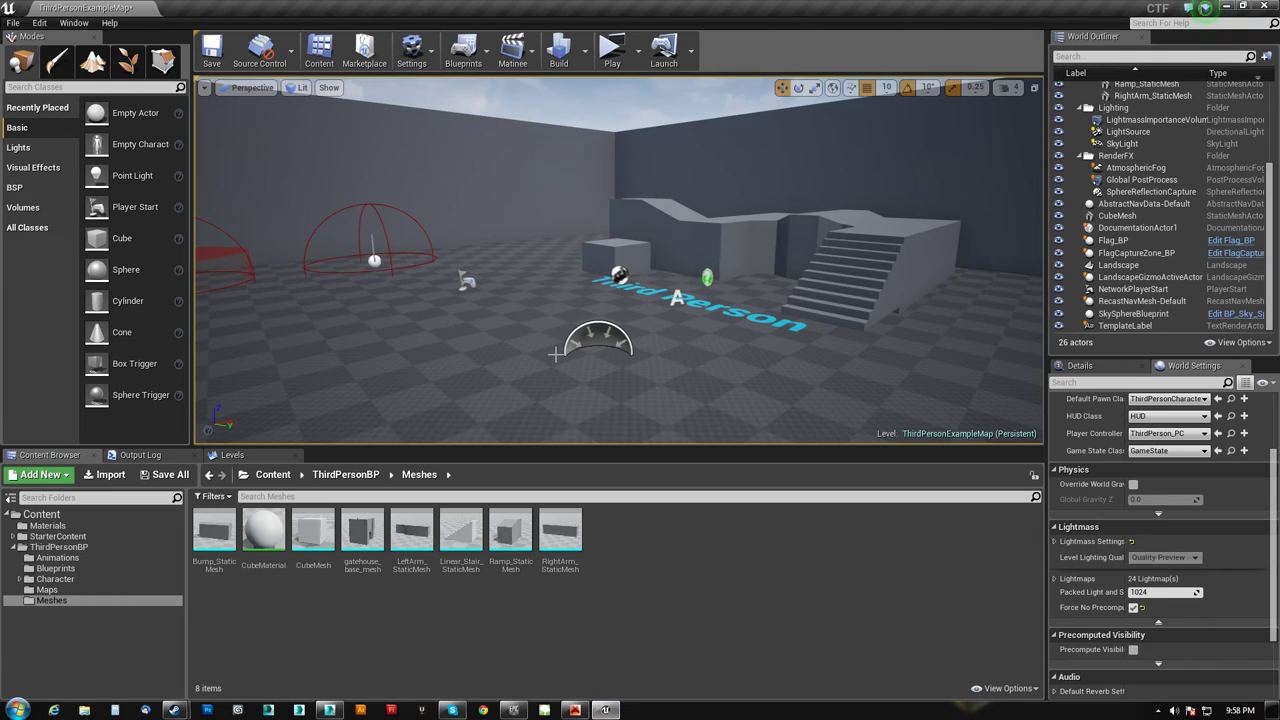
{"action": "left_click", "coordinate": [330, 710]}
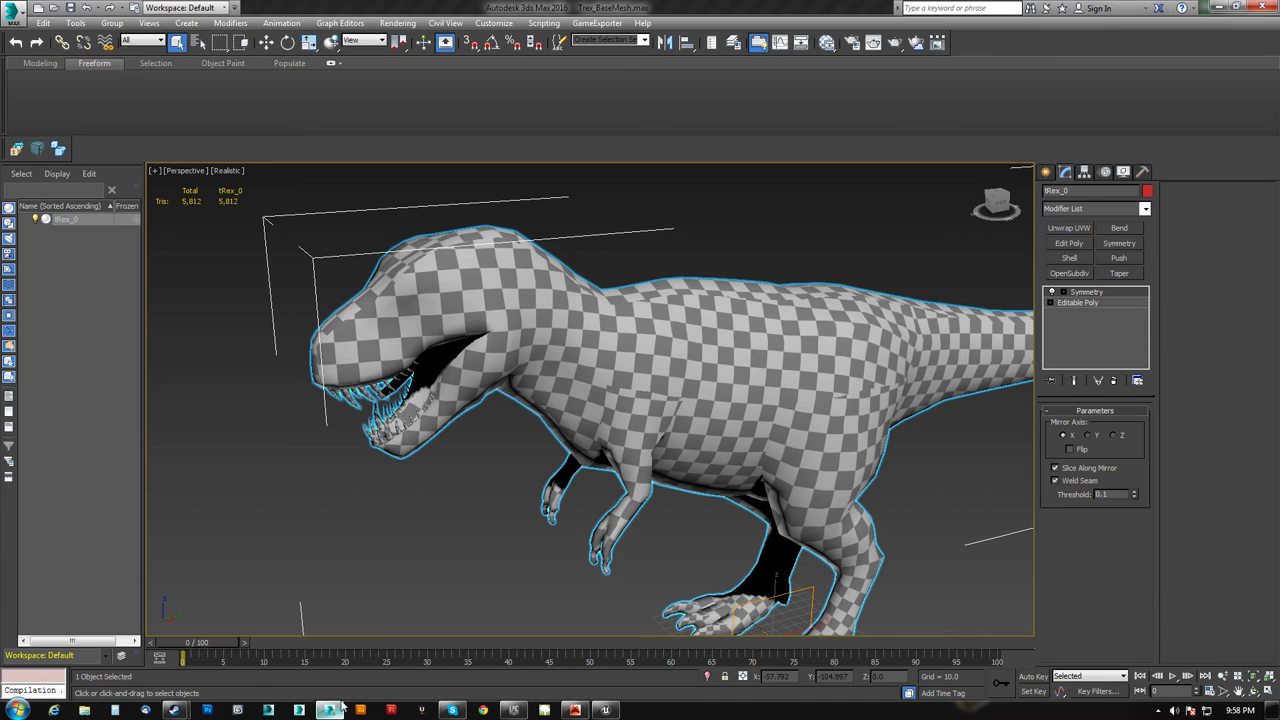
{"action": "left_click", "coordinate": [16, 149]}
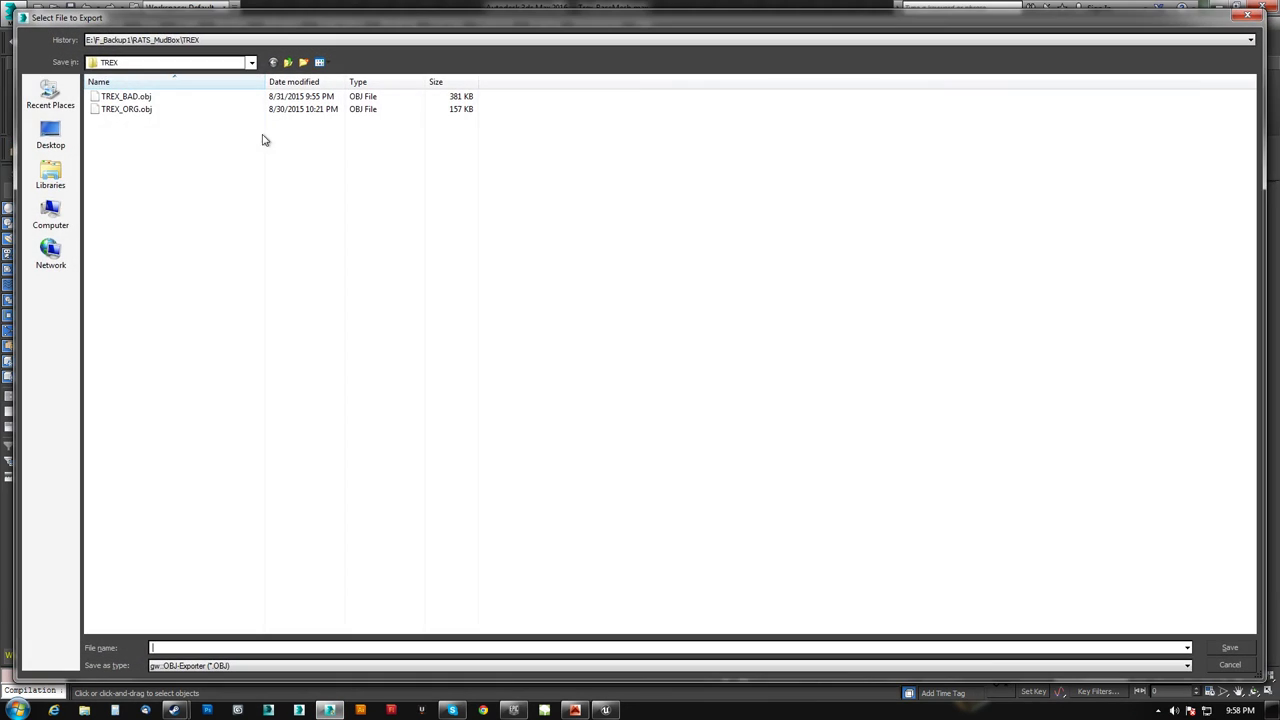
{"action": "type", "text": "TREX"}
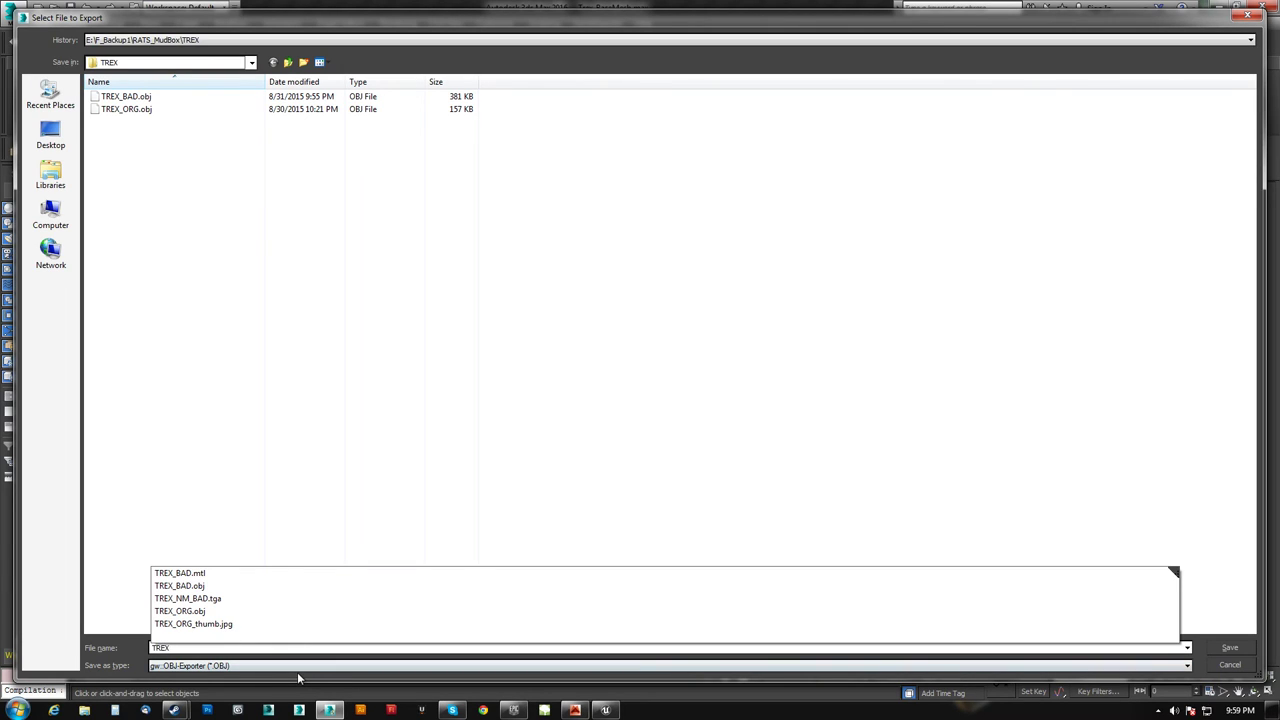
{"action": "left_click", "coordinate": [297, 667]}
{"action": "left_click", "coordinate": [211, 522]}
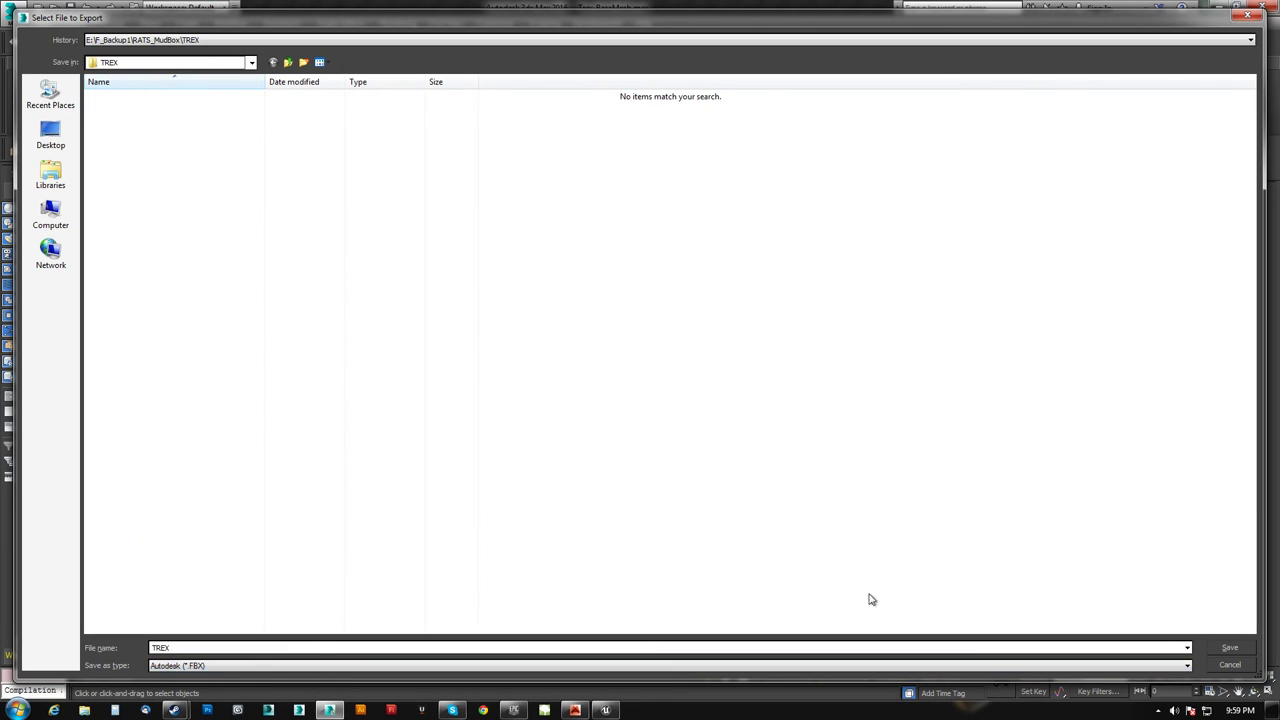
{"action": "left_click", "coordinate": [1222, 647]}
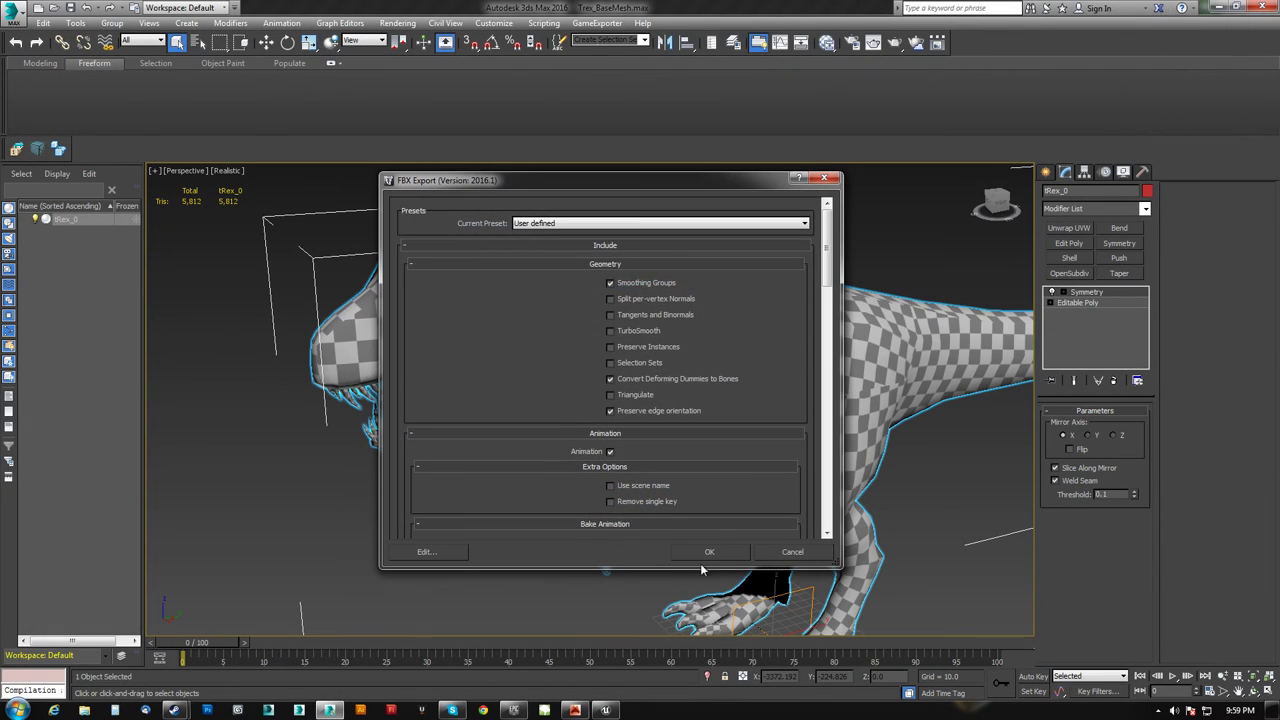
{"action": "left_click", "coordinate": [713, 556]}
{"action": "left_click", "coordinate": [845, 562]}
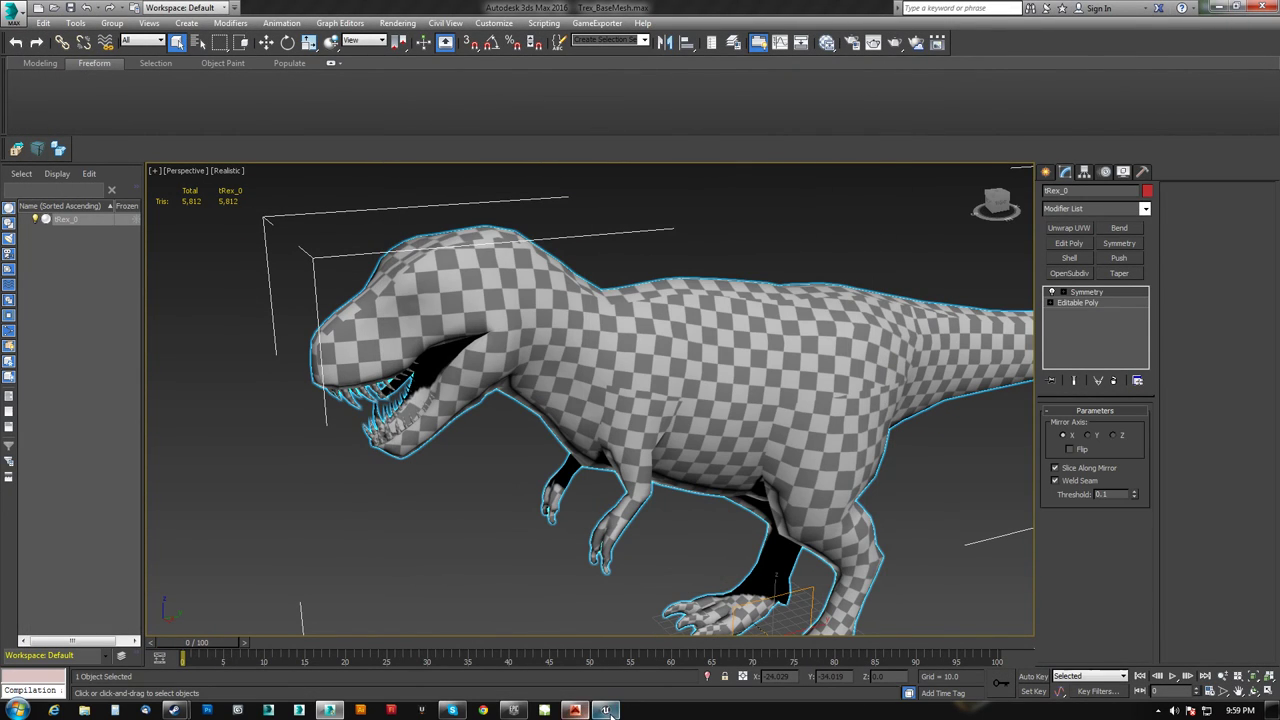
Step: Switch to Unreal Editor and import TREX.FBX from the TREX folder into the project's Meshes folder
{"action": "left_click", "coordinate": [145, 712]}
{"action": "left_click", "coordinate": [84, 710]}
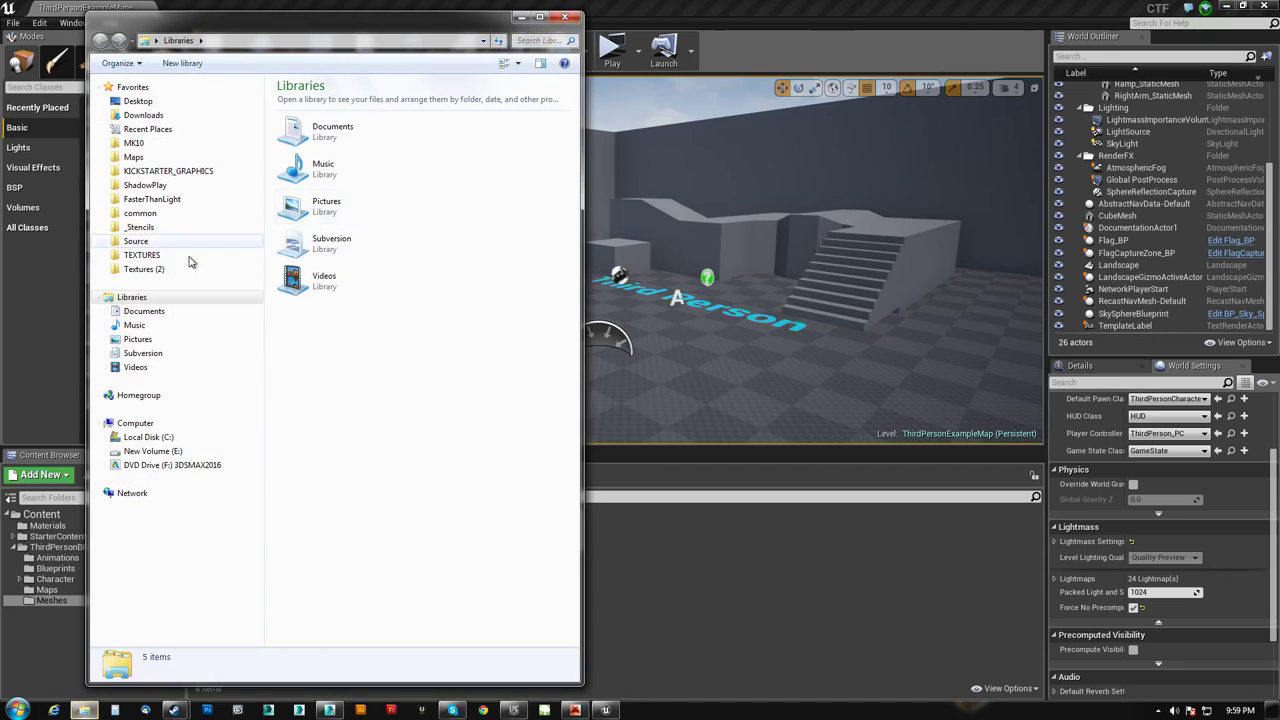
{"action": "left_click", "coordinate": [160, 129]}
{"action": "double_click", "coordinate": [299, 101]}
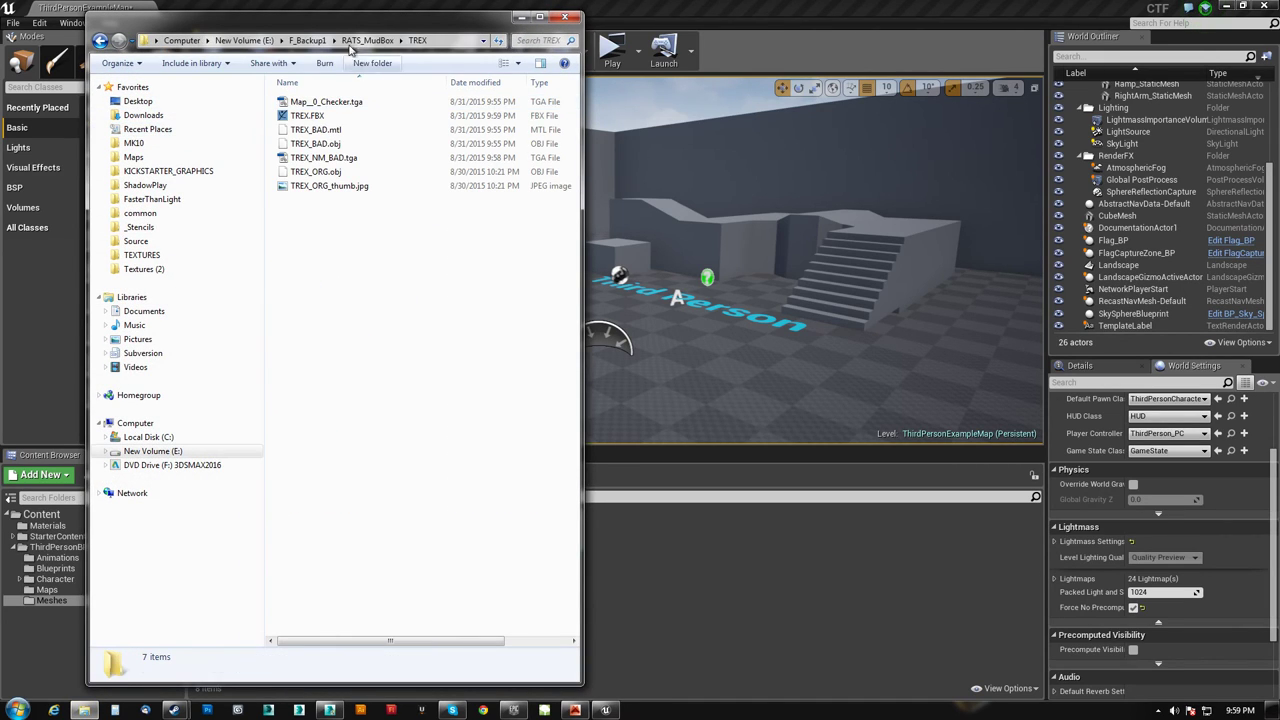
{"action": "left_click_drag", "start_coordinate": [352, 28], "coordinate": [792, 22]}
{"action": "left_click", "coordinate": [747, 109]}
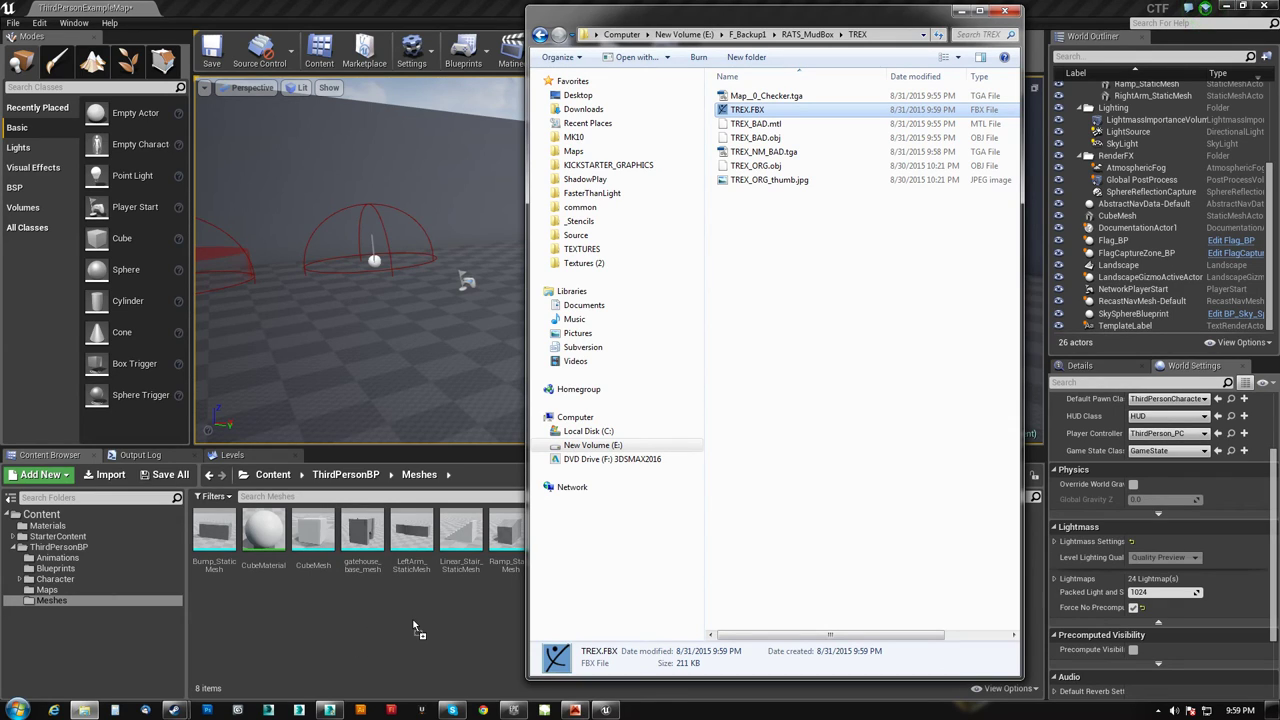
{"action": "left_click_drag", "start_coordinate": [414, 623], "coordinate": [422, 635]}
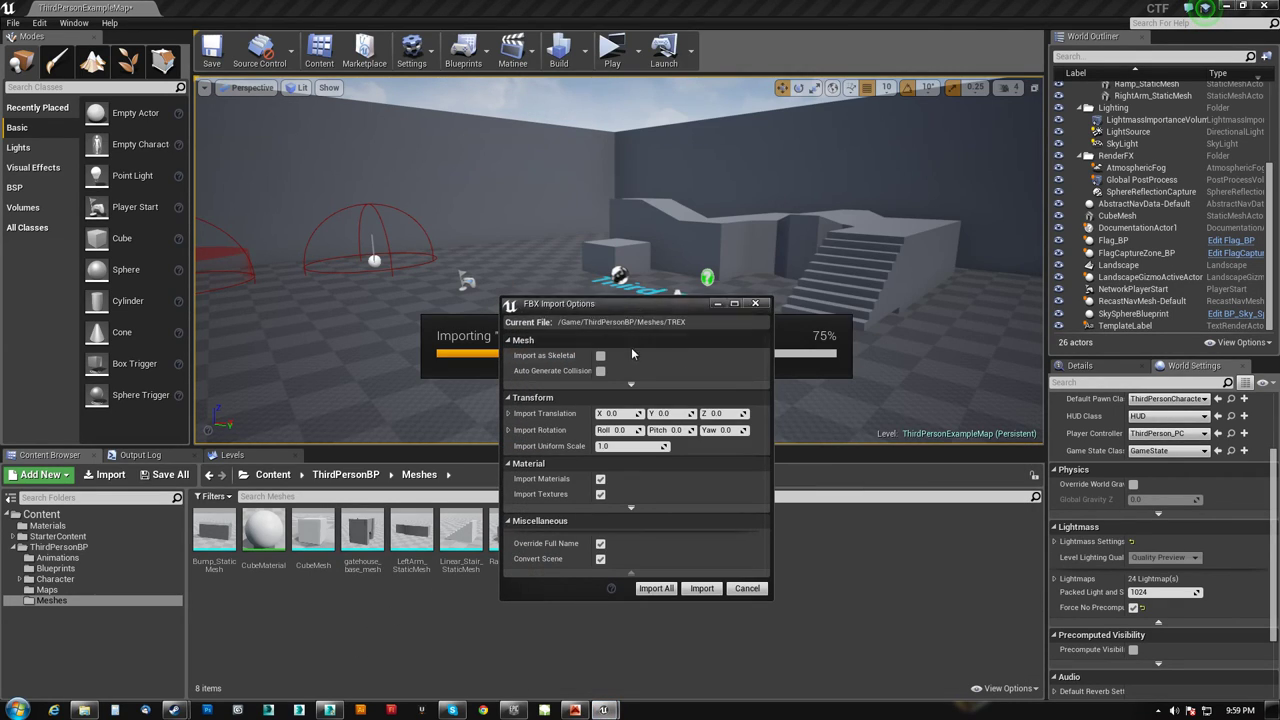
{"action": "left_click", "coordinate": [702, 588]}
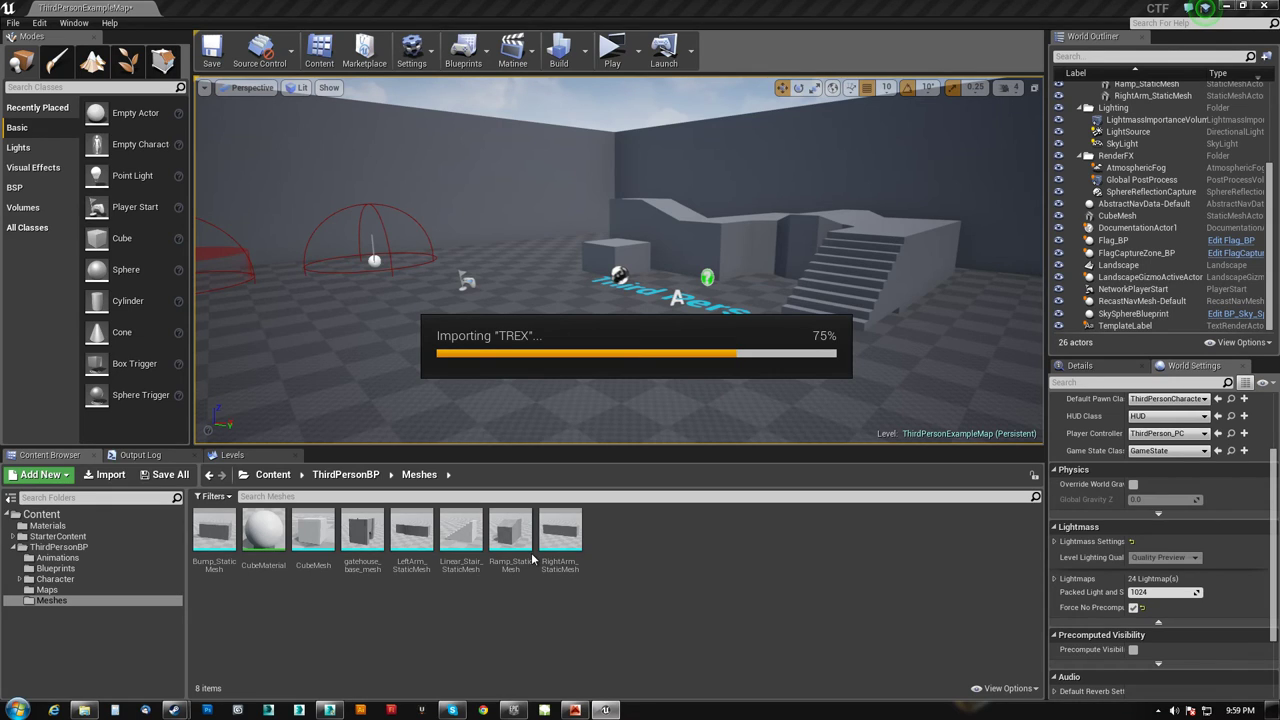
Step: Open the imported TREX mesh and inspect its head, body and legs
{"action": "double_click", "coordinate": [673, 540]}
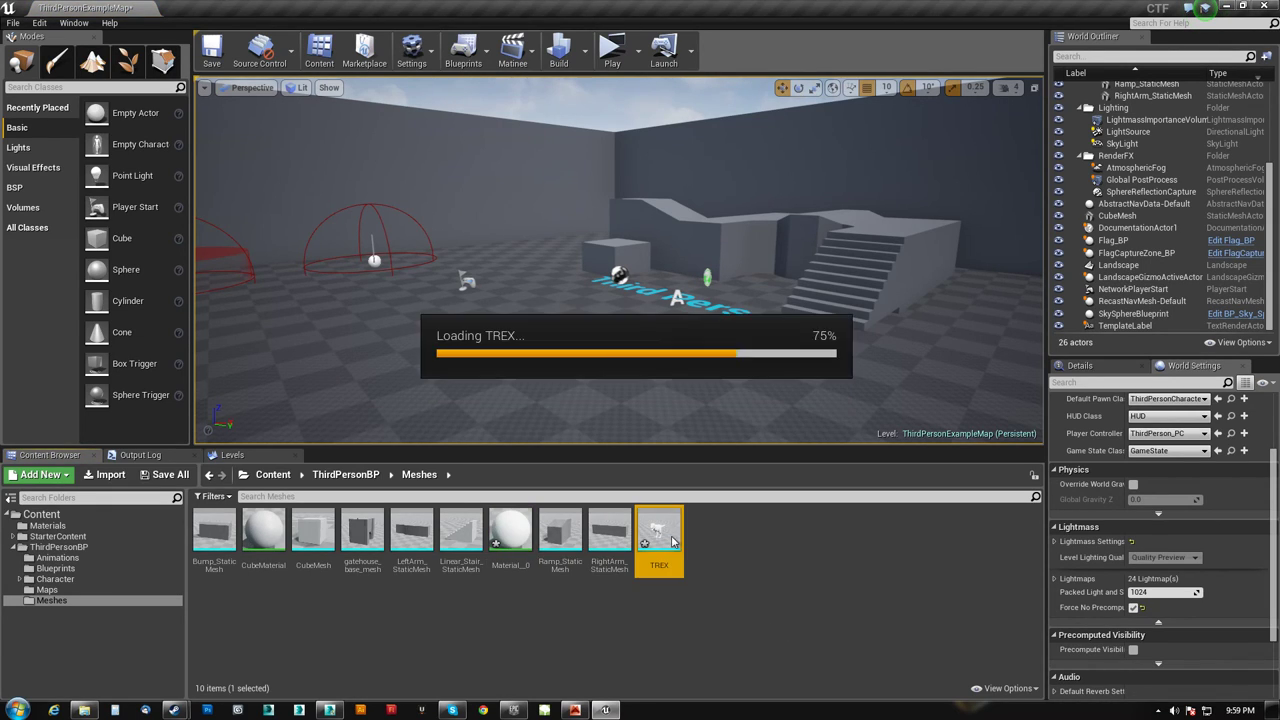
{"action": "left_click_drag", "start_coordinate": [654, 287], "coordinate": [639, 493]}
{"action": "left_click_drag", "start_coordinate": [646, 411], "coordinate": [620, 550]}
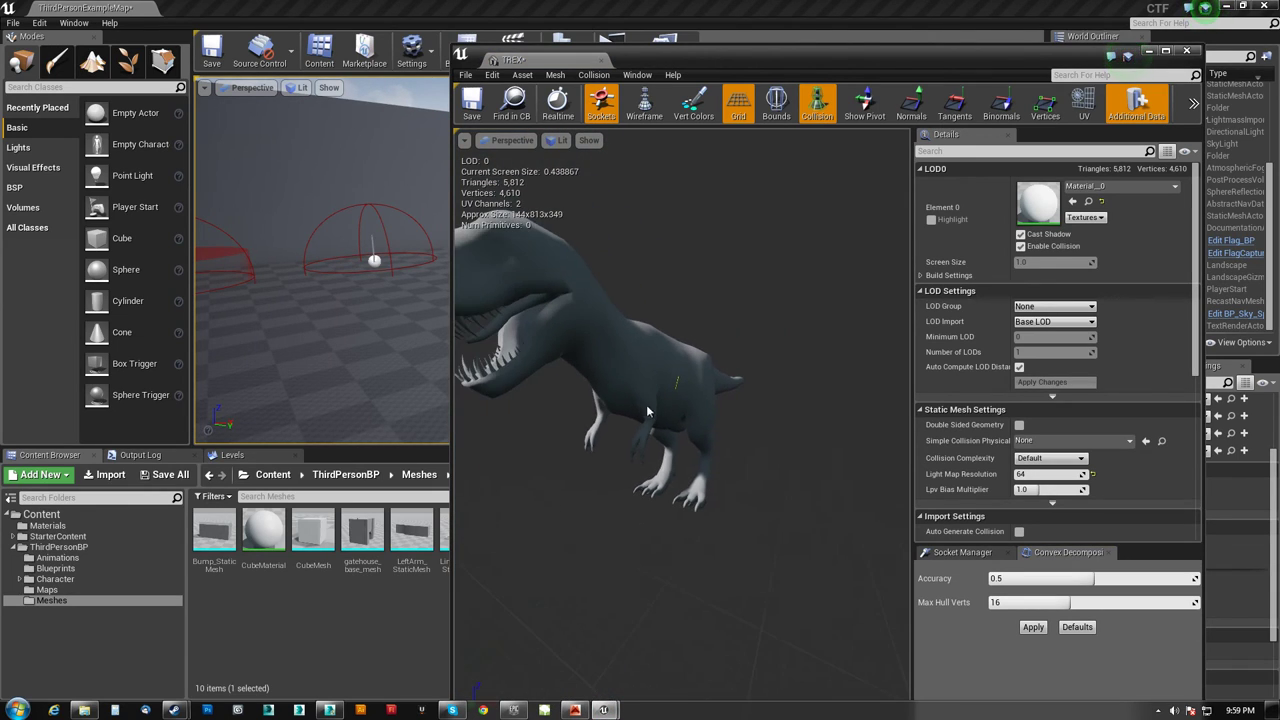
{"action": "right_click_drag", "start_coordinate": [646, 411], "coordinate": [580, 375]}
{"action": "left_click_drag", "start_coordinate": [646, 411], "coordinate": [610, 505]}
{"action": "left_click_drag", "start_coordinate": [589, 446], "coordinate": [589, 385]}
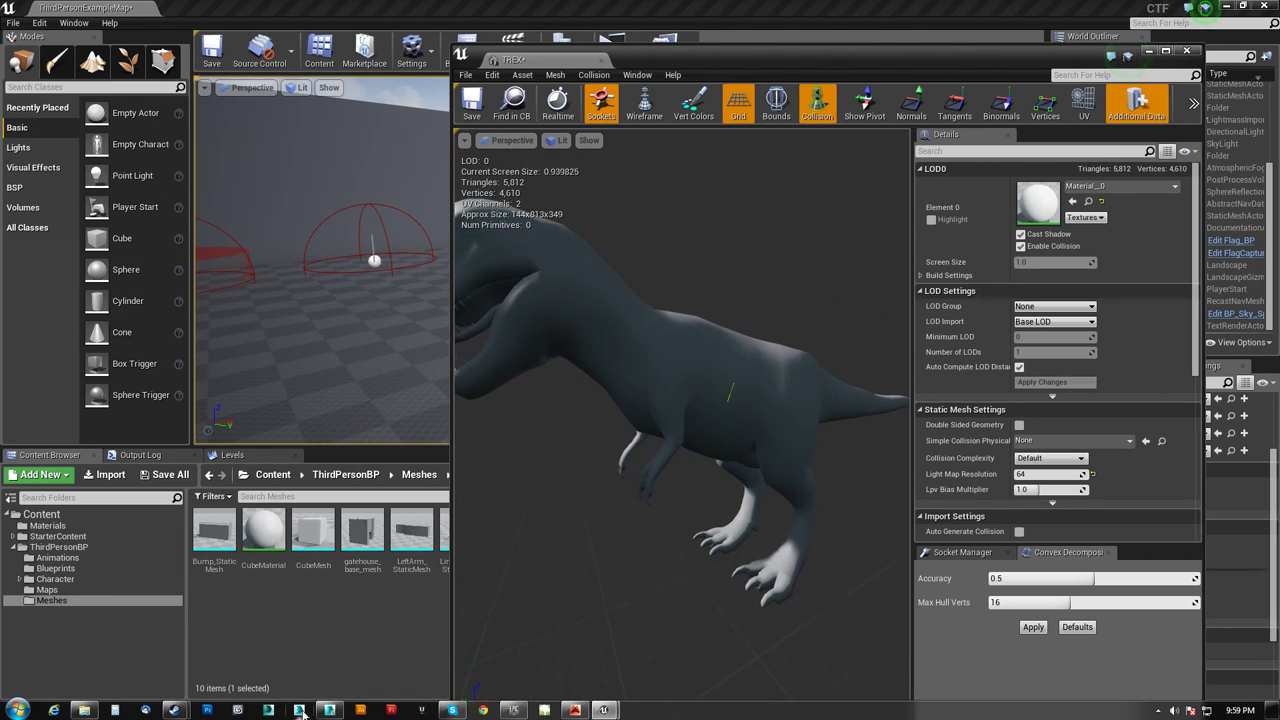
Step: Import TREX_NM_BAD.tga into the Meshes folder and dock the TREX mesh editor beside the level editor
{"action": "left_click", "coordinate": [86, 710]}
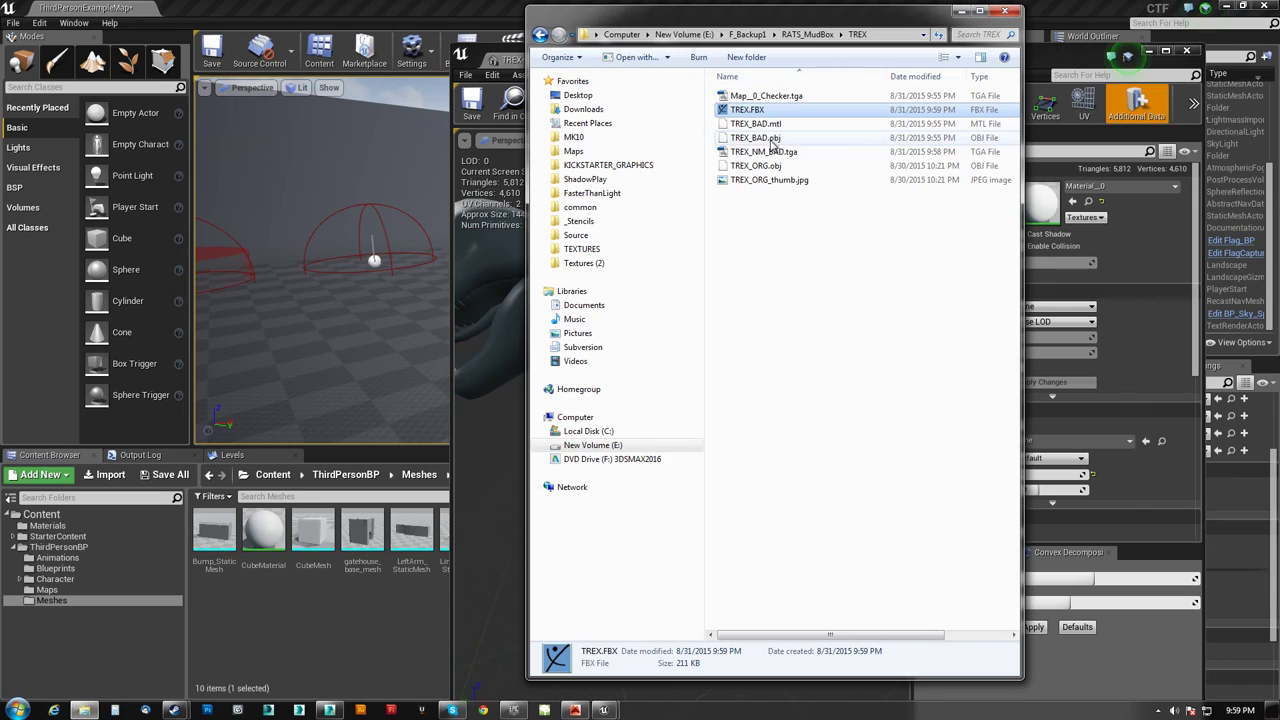
{"action": "left_click", "coordinate": [740, 152]}
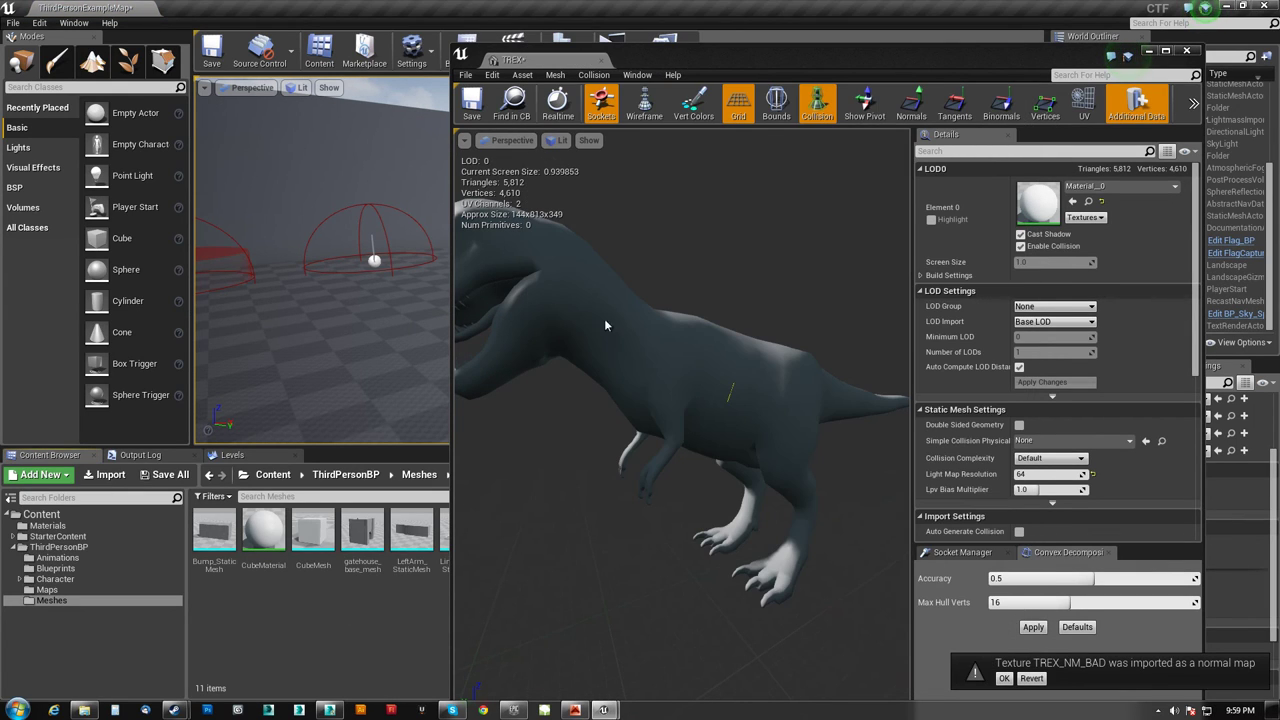
{"action": "left_click_drag", "start_coordinate": [582, 62], "coordinate": [235, 8]}
{"action": "left_click", "coordinate": [97, 7]}
Step: Create a new material named M_Trex in the Meshes folder
{"action": "right_click", "coordinate": [766, 529]}
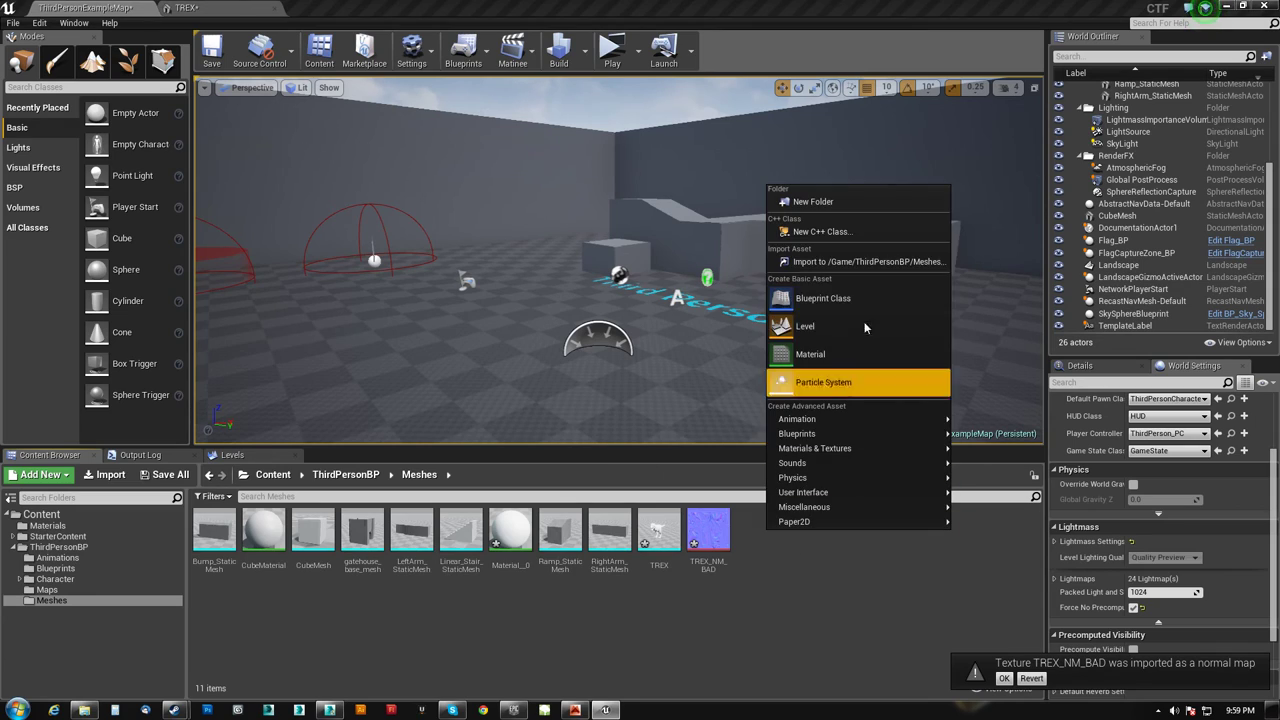
{"action": "left_click", "coordinate": [810, 354]}
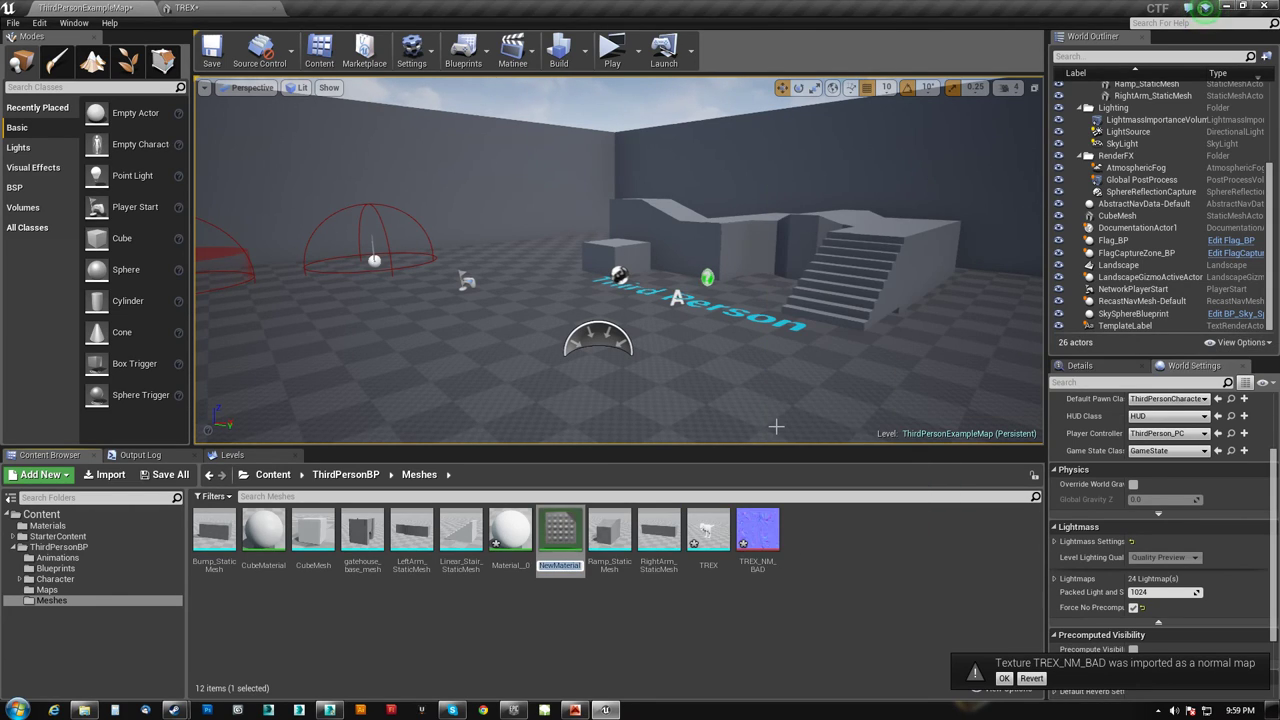
{"action": "type", "text": "M_Trex"}
{"action": "key", "text": "Return"}
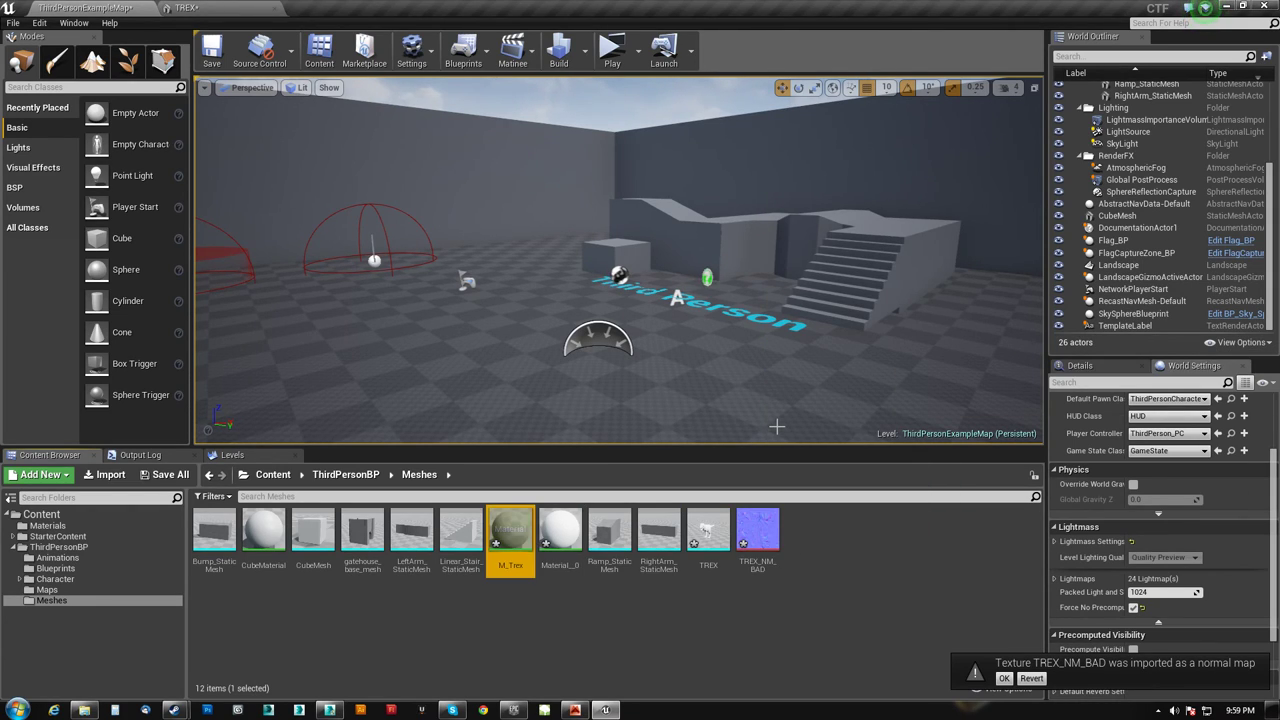
Step: Open the M_Trex material for editing and preview it on the TREX mesh
{"action": "double_click", "coordinate": [512, 540]}
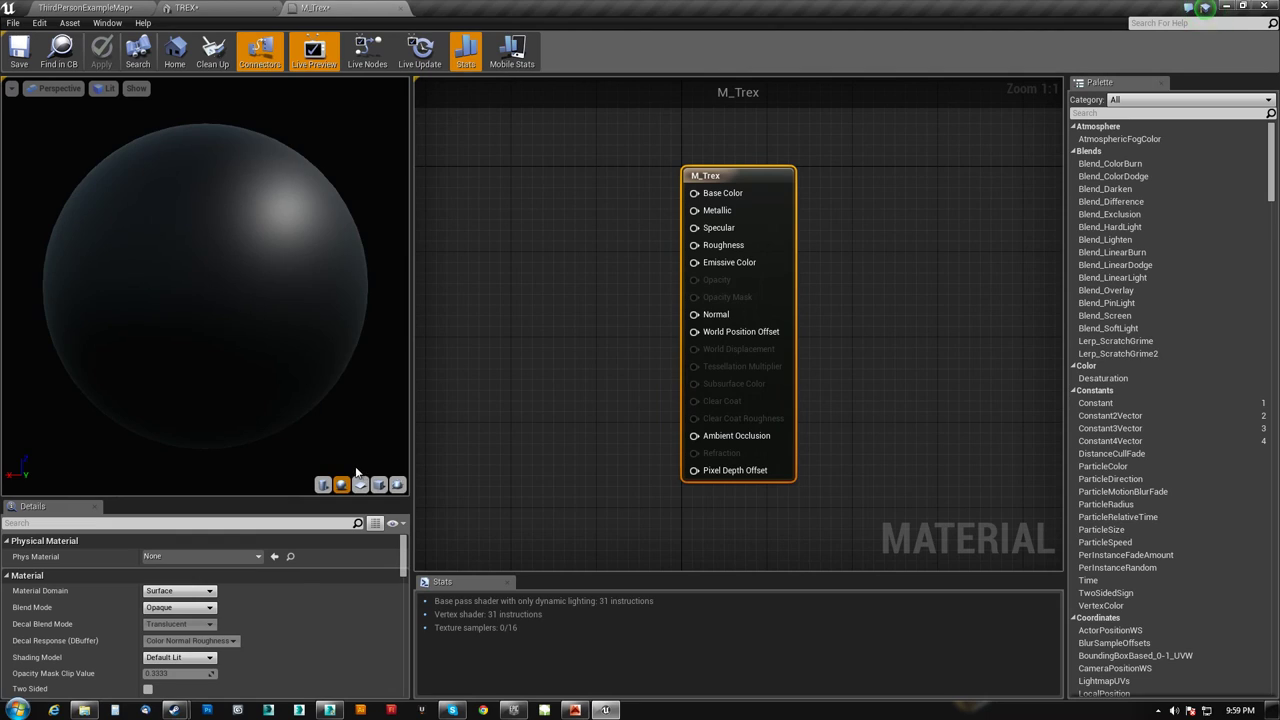
{"action": "left_click", "coordinate": [397, 485]}
{"action": "left_click", "coordinate": [18, 24]}
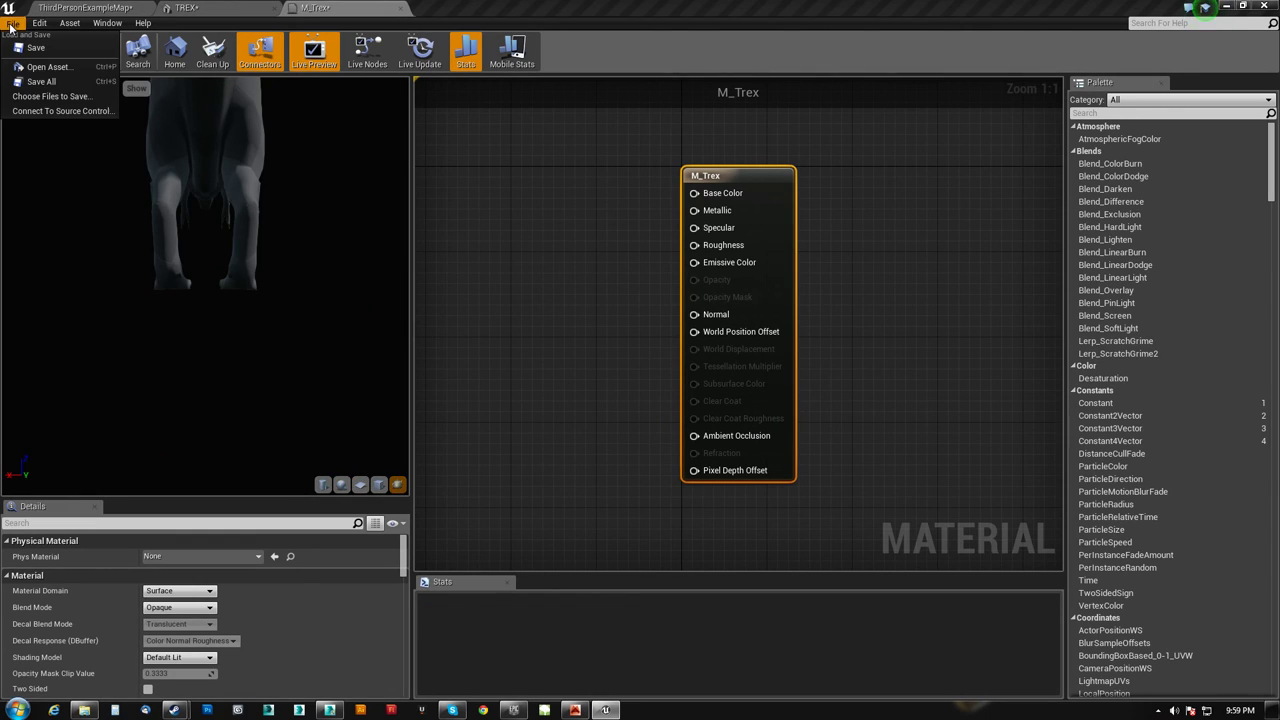
Step: Add the TREX_NM_BAD texture to the M_Trex graph and connect it to the Normal input
{"action": "left_click", "coordinate": [85, 7]}
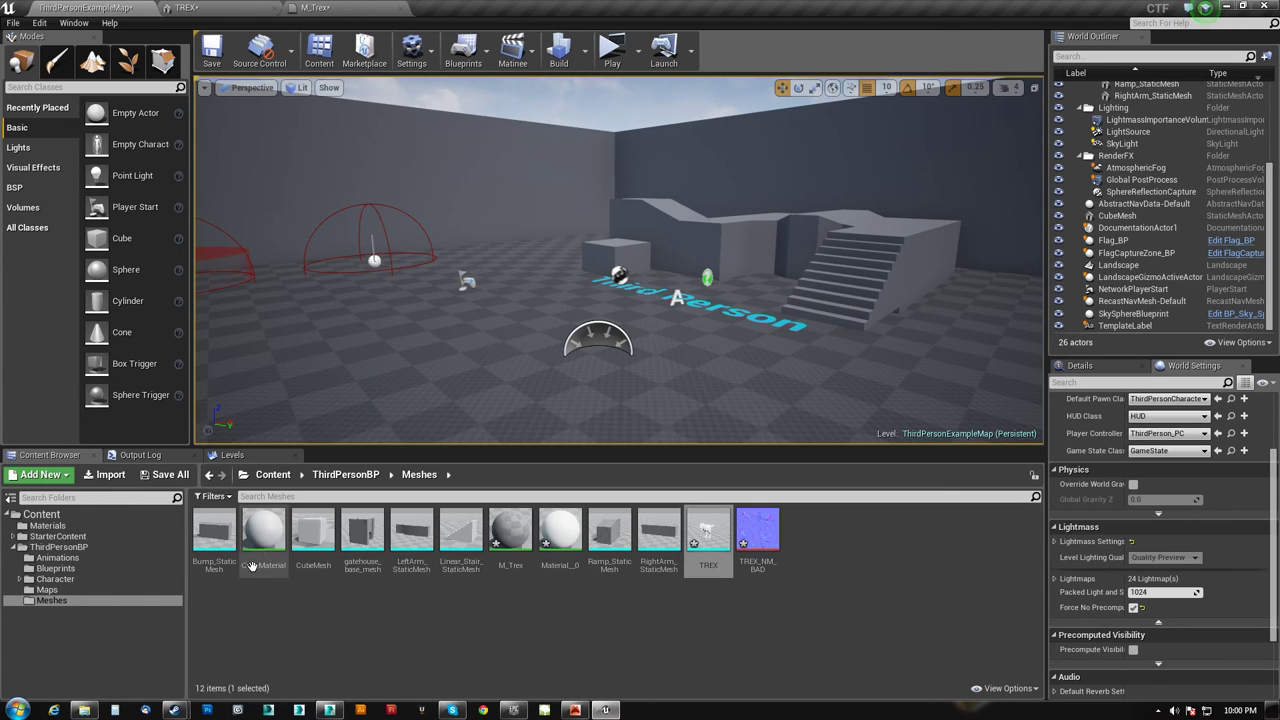
{"action": "left_click", "coordinate": [762, 540]}
{"action": "left_click_drag", "start_coordinate": [763, 540], "coordinate": [516, 222]}
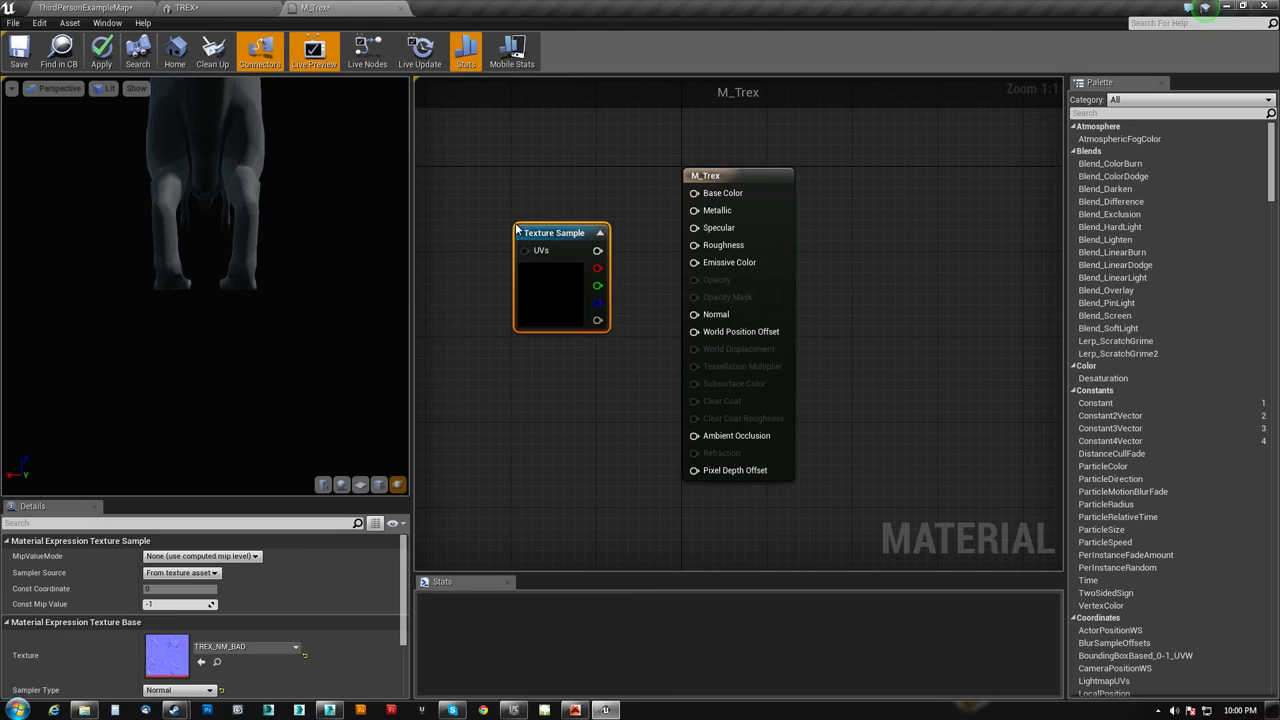
{"action": "left_click_drag", "start_coordinate": [597, 250], "coordinate": [696, 315]}
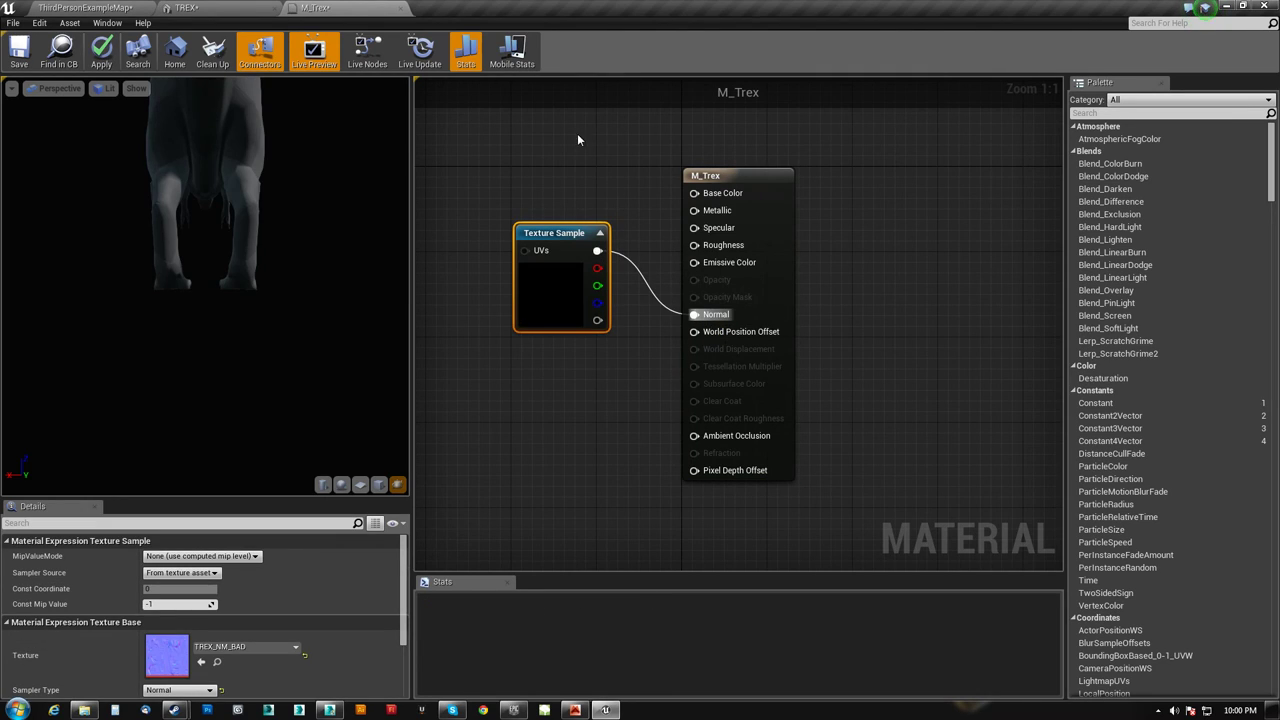
Step: Add a constant with value 1 to the graph and connect it to the Base Color input
{"action": "key", "text": "1"}
{"action": "left_click", "coordinate": [561, 133]}
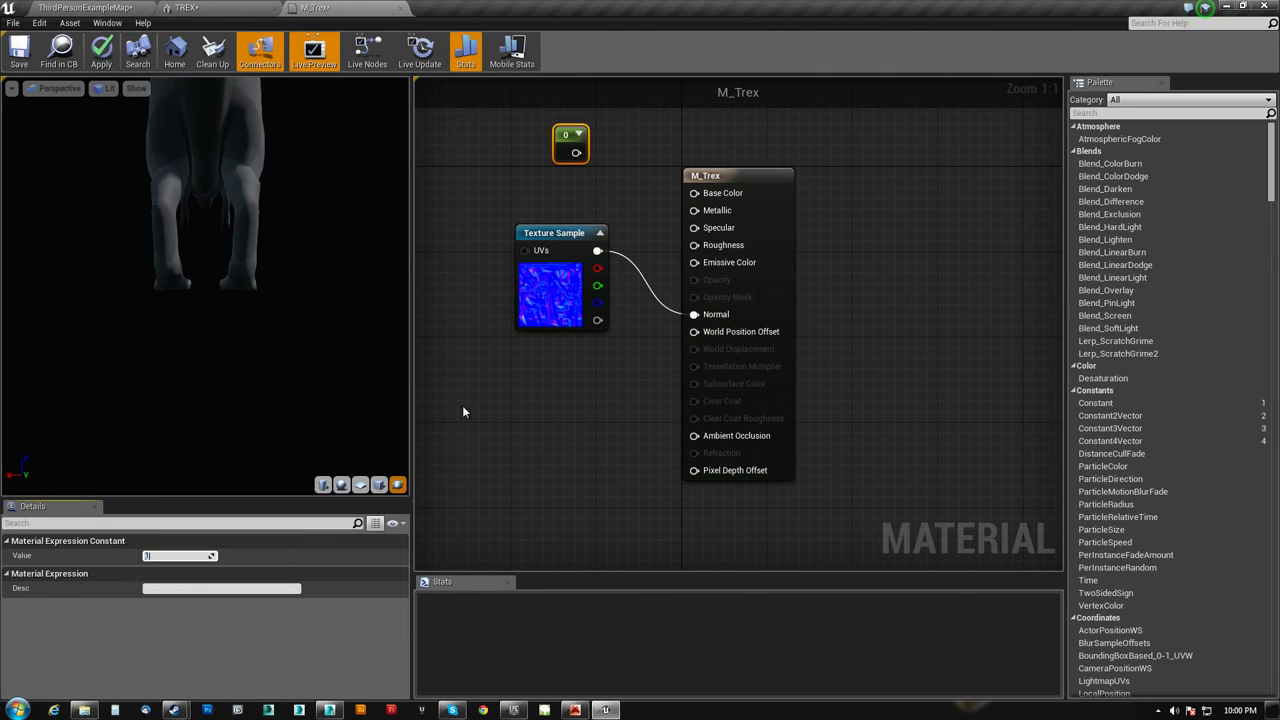
{"action": "left_click", "coordinate": [463, 409]}
{"action": "left_click_drag", "start_coordinate": [576, 152], "coordinate": [694, 193]}
Step: Inspect the normal map on the previewed T-rex's hips, hind legs and tail
{"action": "left_click_drag", "start_coordinate": [212, 148], "coordinate": [300, 270]}
{"action": "left_click_drag", "start_coordinate": [265, 172], "coordinate": [280, 166]}
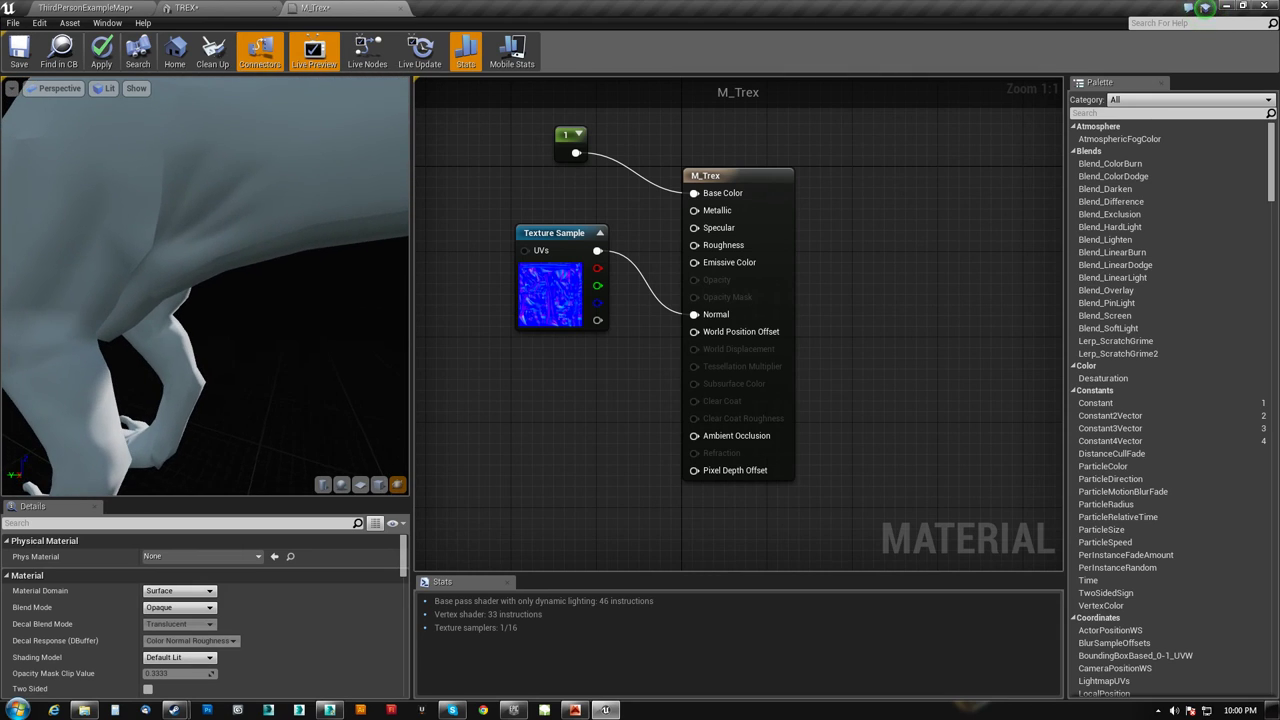
{"action": "mouse_move", "coordinate": [267, 309]}
{"action": "left_mouse_down"}
{"action": "mouse_move", "coordinate": [300, 365]}
{"action": "mouse_move", "coordinate": [272, 312]}
{"action": "mouse_move", "coordinate": [321, 312]}
{"action": "mouse_move", "coordinate": [280, 312]}
{"action": "mouse_move", "coordinate": [138, 245]}
{"action": "left_mouse_up"}
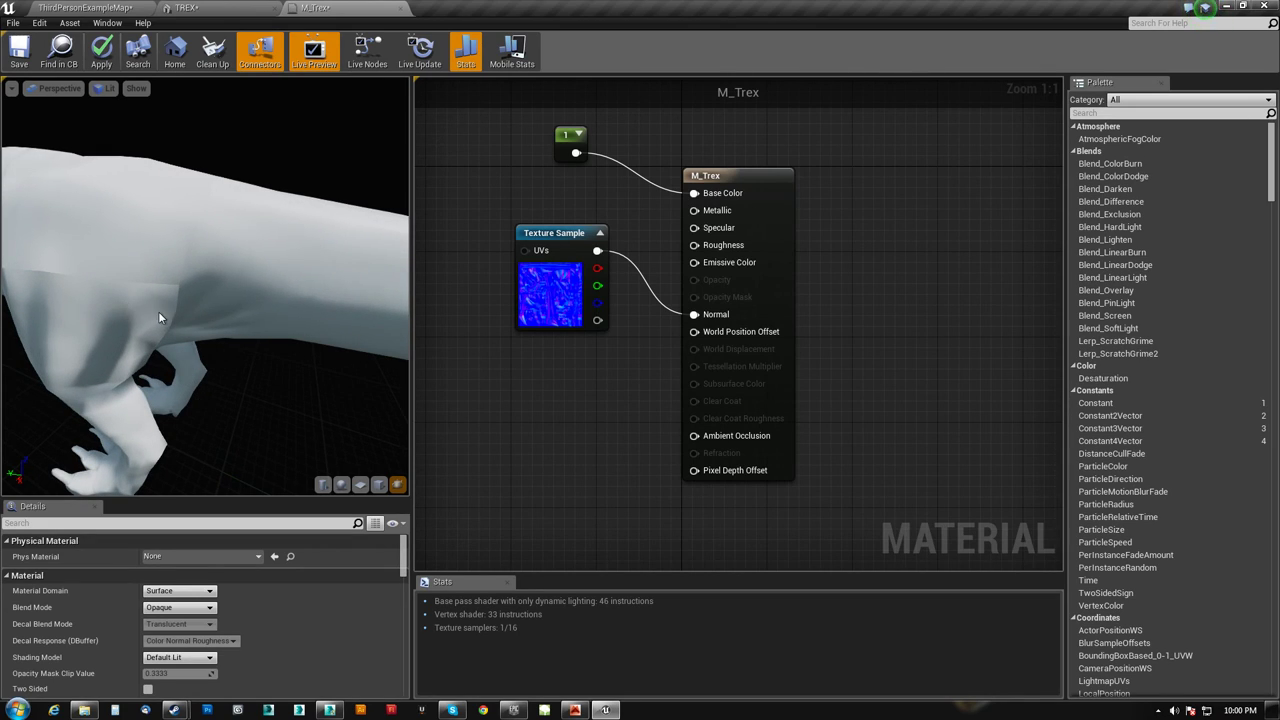
Step: Switch to 3ds Max and collapse the tRex_0 modifier stack, including Symmetry, into an editable poly
{"action": "left_click", "coordinate": [330, 710]}
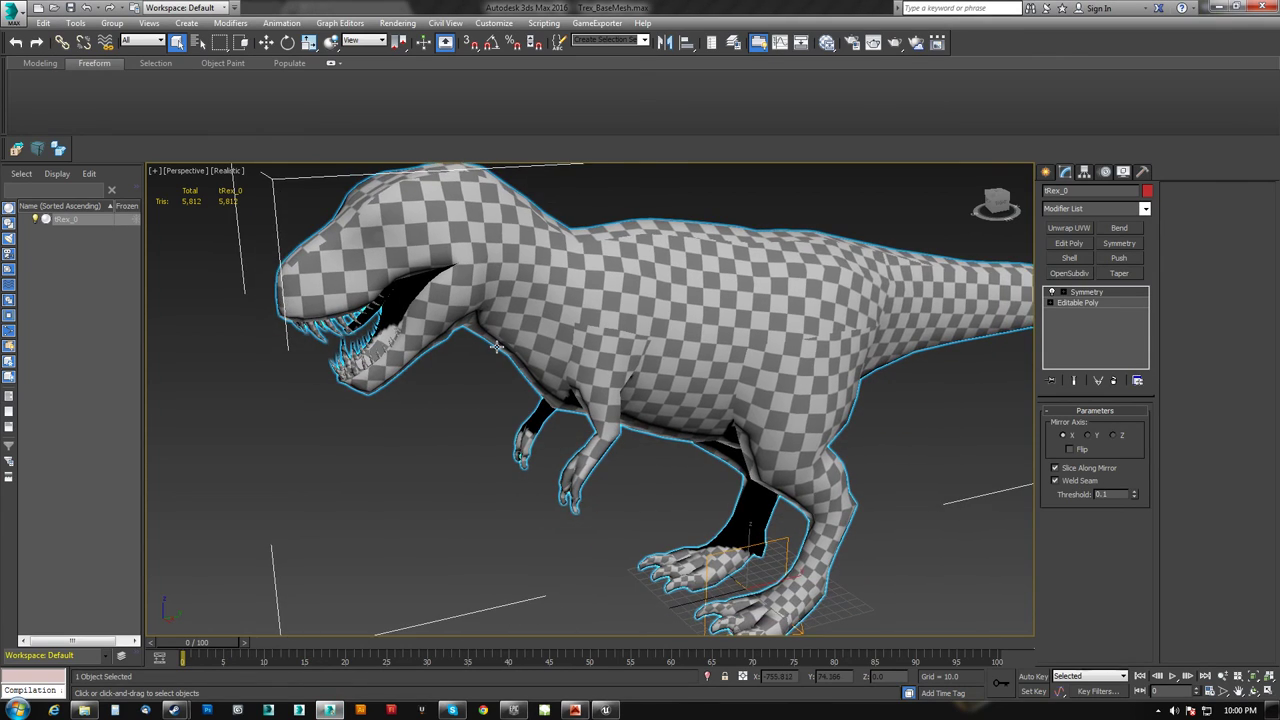
{"action": "middle_click_drag", "start_coordinate": [497, 346], "coordinate": [447, 355], "text": "alt"}
{"action": "scroll", "coordinate": [456, 354], "scroll_direction": "down", "scroll_amount": 3}
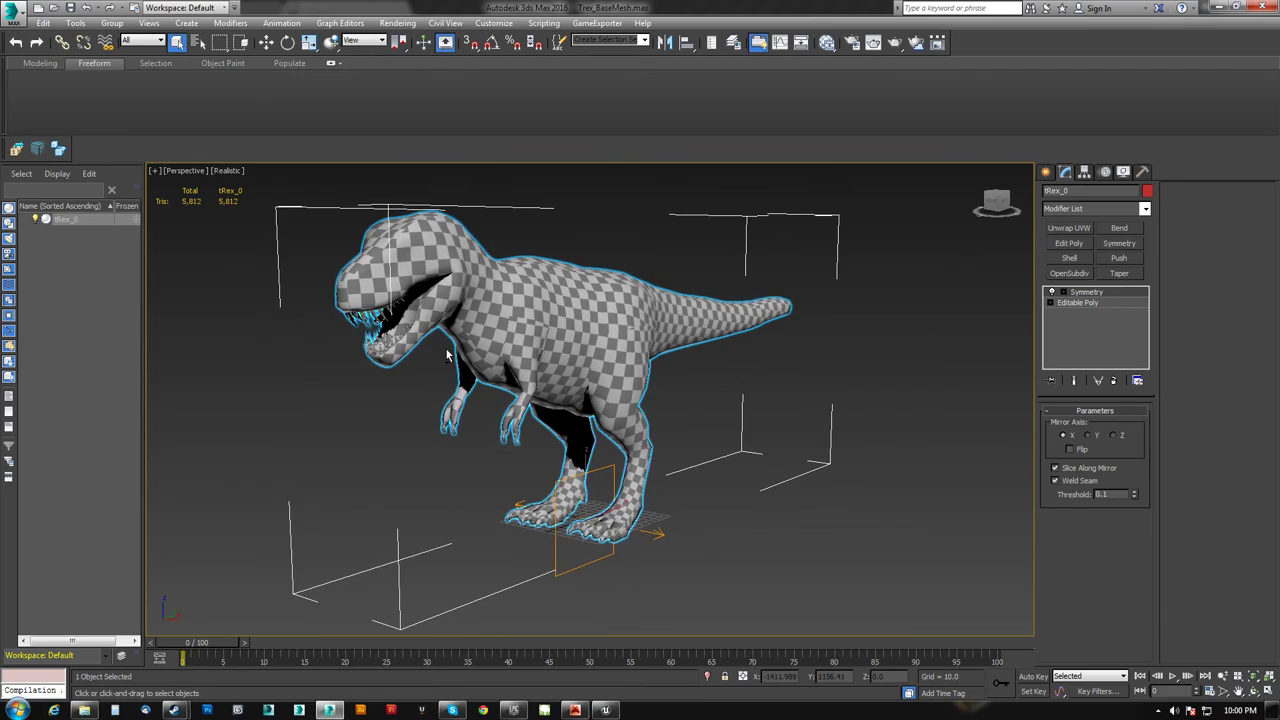
{"action": "scroll", "coordinate": [447, 355], "scroll_direction": "up", "scroll_amount": 3}
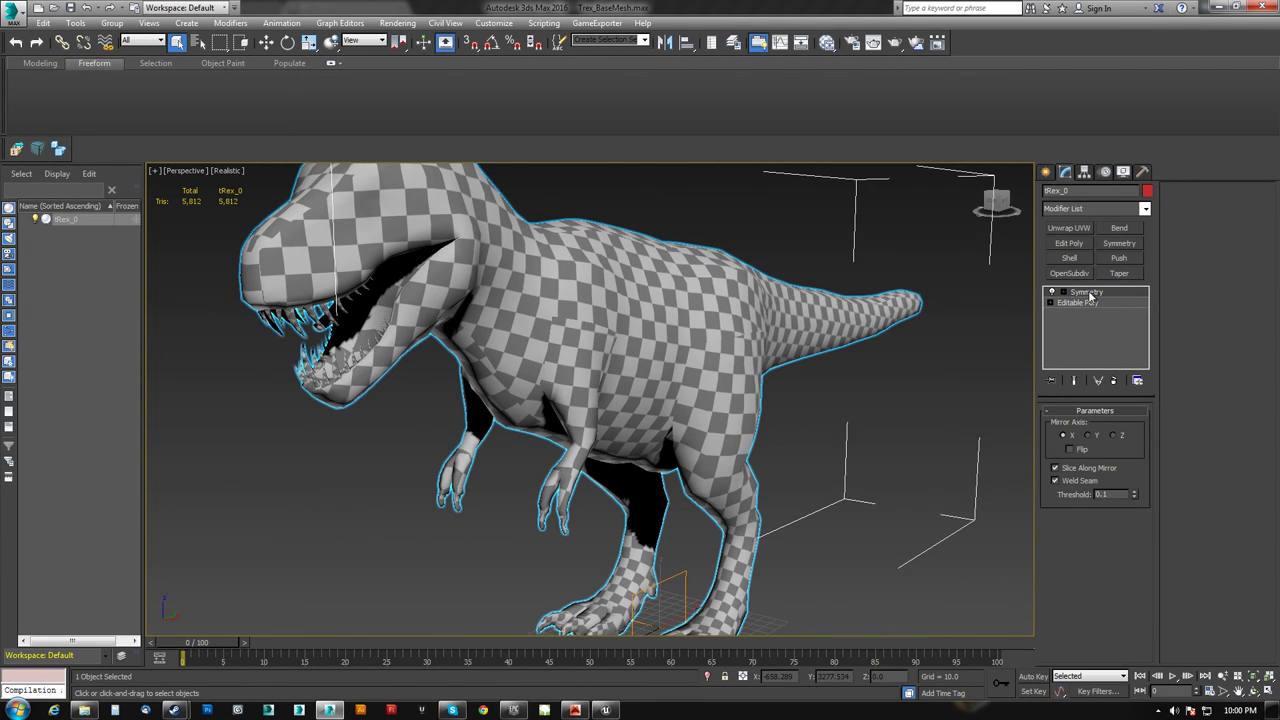
{"action": "right_click", "coordinate": [1091, 294]}
{"action": "left_click", "coordinate": [1130, 413]}
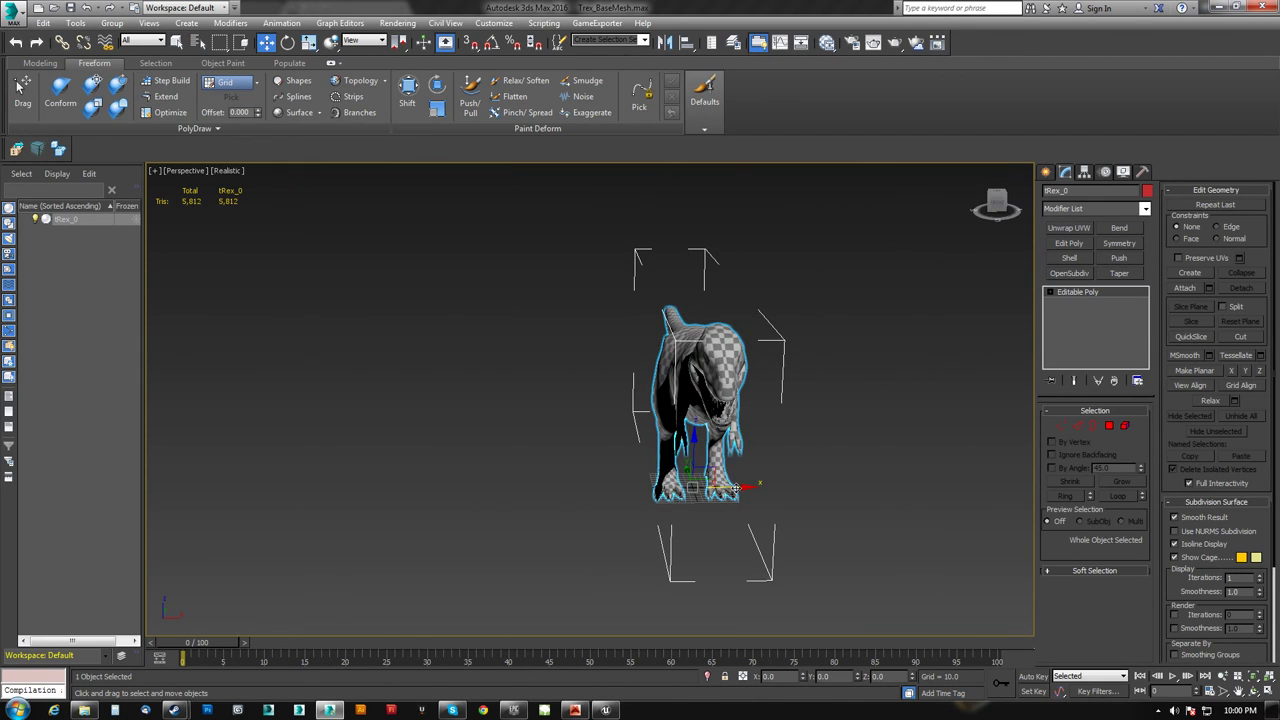
Step: Clone the T-rex along the X axis as a single copy named tRex_001 beside the original
{"action": "left_click_drag", "start_coordinate": [736, 487], "coordinate": [465, 487], "text": "shift"}
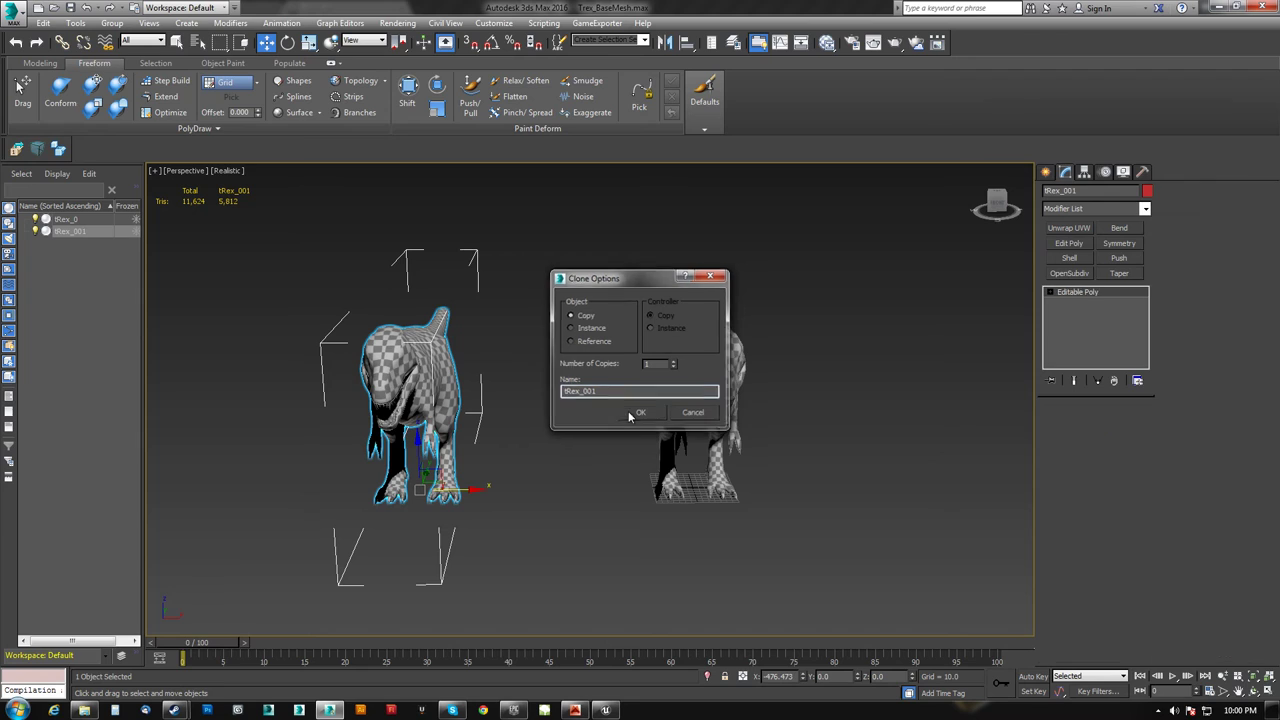
{"action": "left_click", "coordinate": [640, 412]}
Step: Apply an Unwrap UVW modifier to the original tRex_0 and open its UV editor
{"action": "left_click", "coordinate": [700, 410]}
{"action": "mouse_move", "coordinate": [700, 410]}
{"action": "middle_mouse_down", "text": "alt"}
{"action": "mouse_move", "coordinate": [706, 363]}
{"action": "mouse_move", "coordinate": [659, 384]}
{"action": "middle_mouse_up", "text": "alt"}
{"action": "left_click", "coordinate": [1096, 227]}
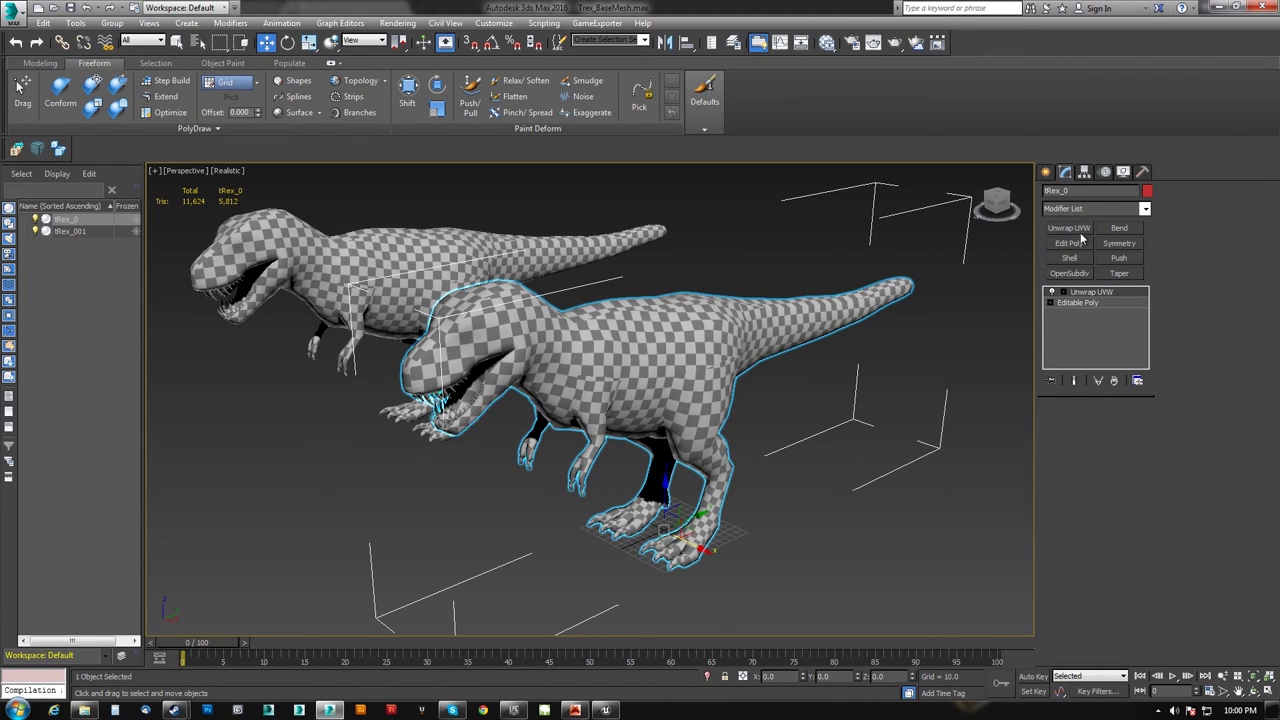
{"action": "left_click", "coordinate": [1095, 565]}
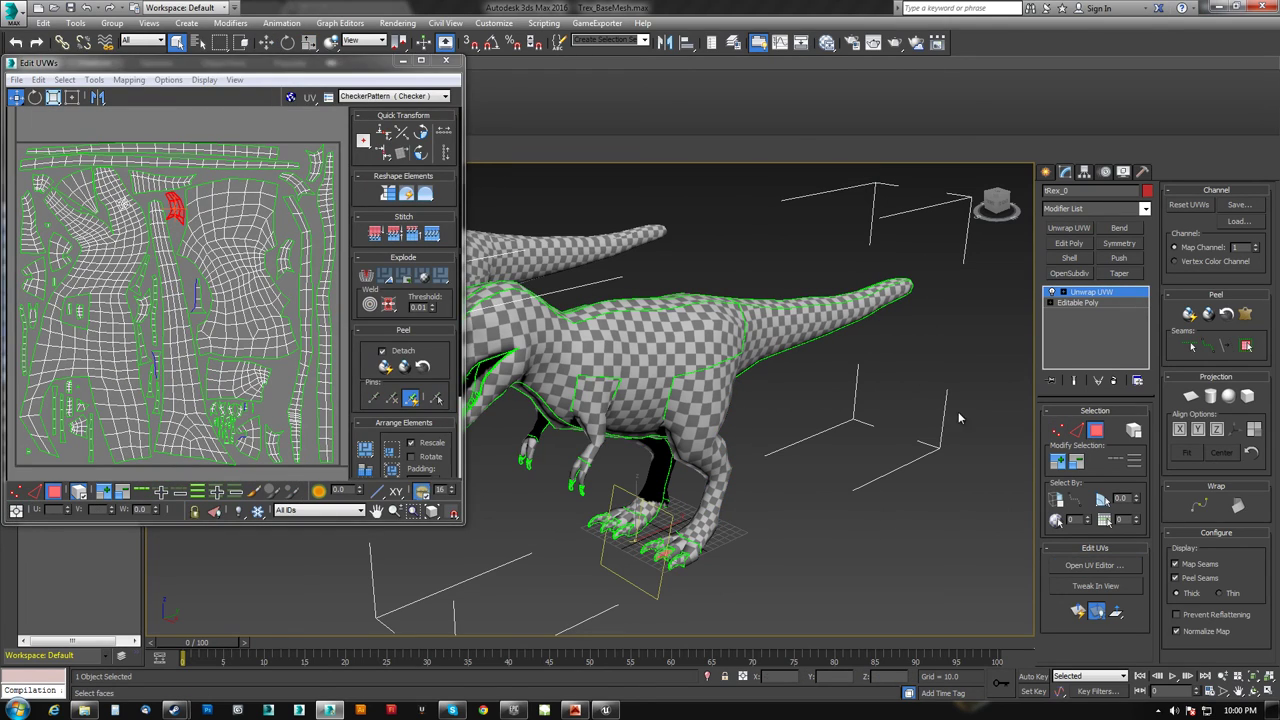
Step: Select the inverted polygons in the T-rex's UVs and examine them around the lower jaw and teeth
{"action": "left_click", "coordinate": [64, 80]}
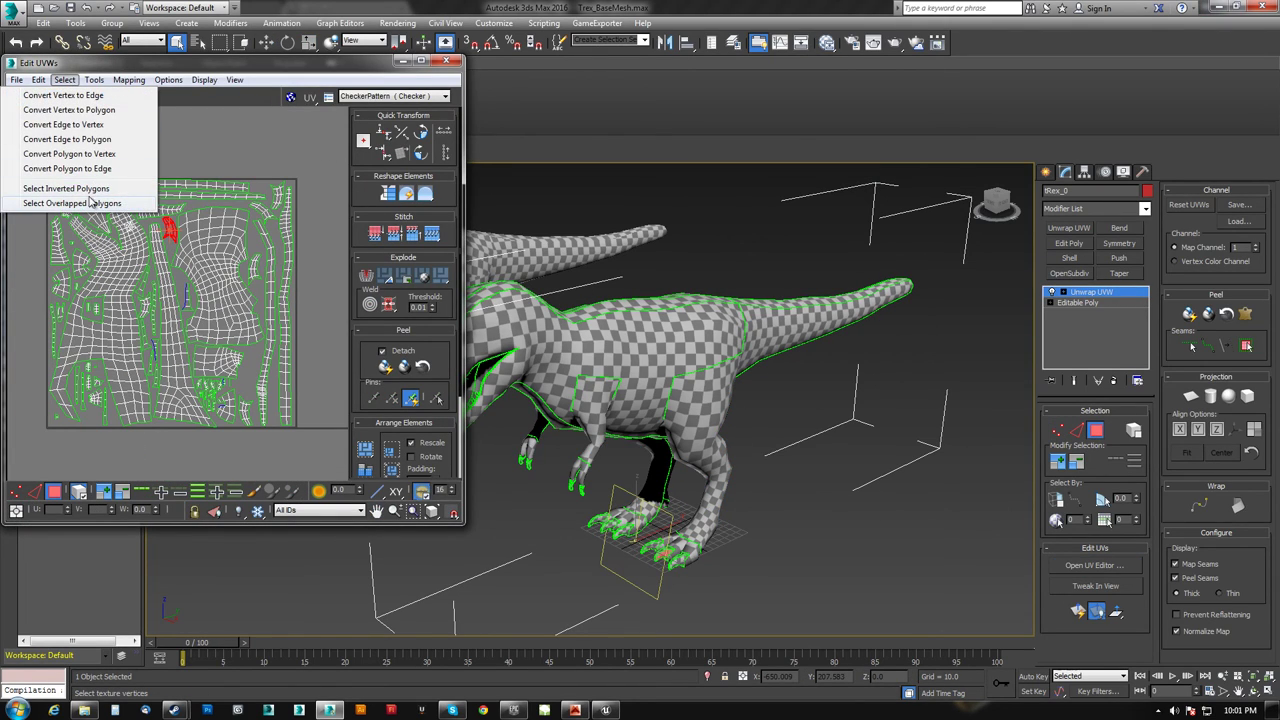
{"action": "left_click", "coordinate": [67, 189]}
{"action": "middle_click_drag", "start_coordinate": [692, 476], "coordinate": [742, 366], "text": "alt"}
{"action": "scroll", "coordinate": [740, 350], "scroll_direction": "up", "scroll_amount": 5}
{"action": "scroll", "coordinate": [716, 330], "scroll_direction": "down", "scroll_amount": 4}
{"action": "scroll", "coordinate": [617, 423], "scroll_direction": "up", "scroll_amount": 5}
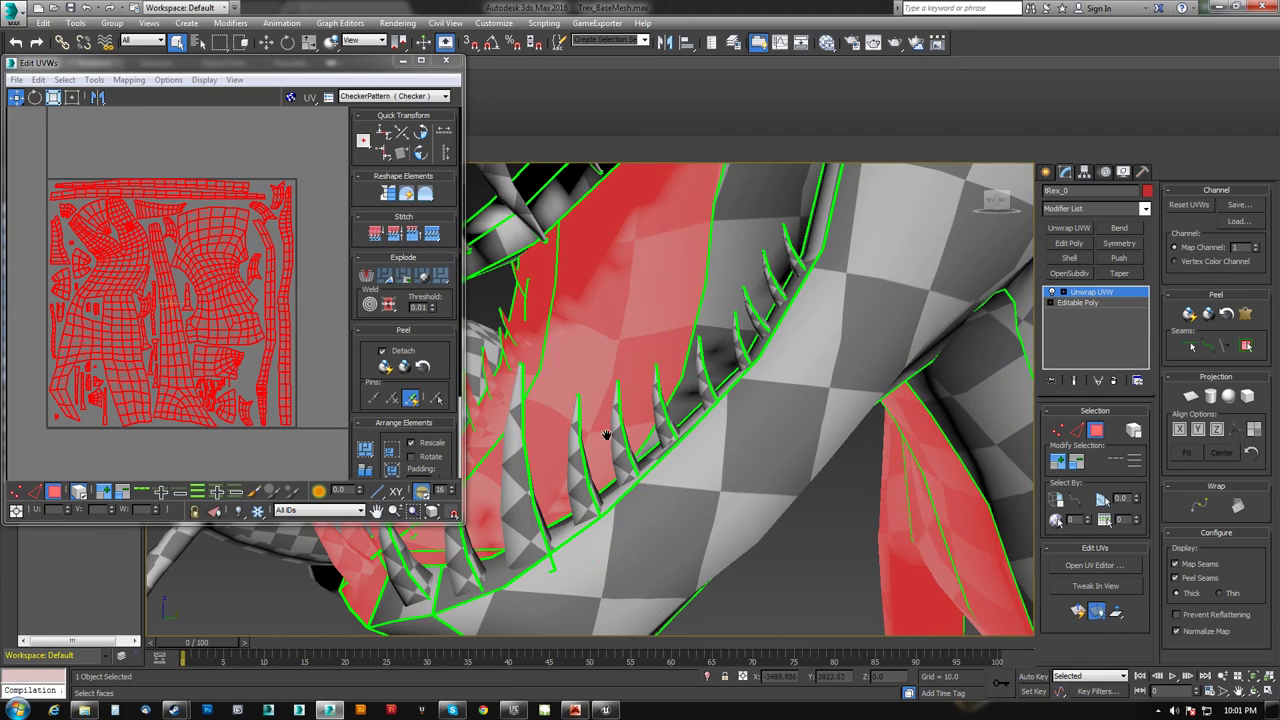
{"action": "scroll", "coordinate": [607, 435], "scroll_direction": "down", "scroll_amount": 5}
{"action": "scroll", "coordinate": [229, 333], "scroll_direction": "up", "scroll_amount": 1}
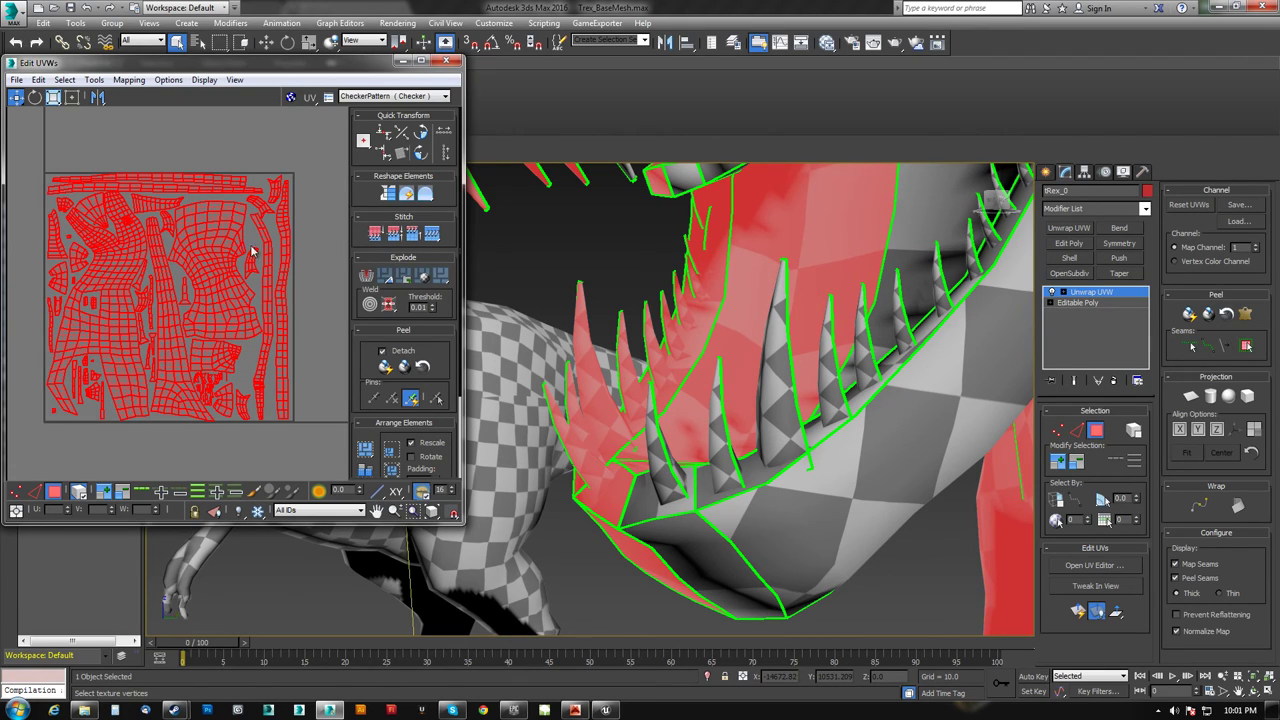
{"action": "middle_click_drag", "start_coordinate": [313, 215], "coordinate": [248, 214]}
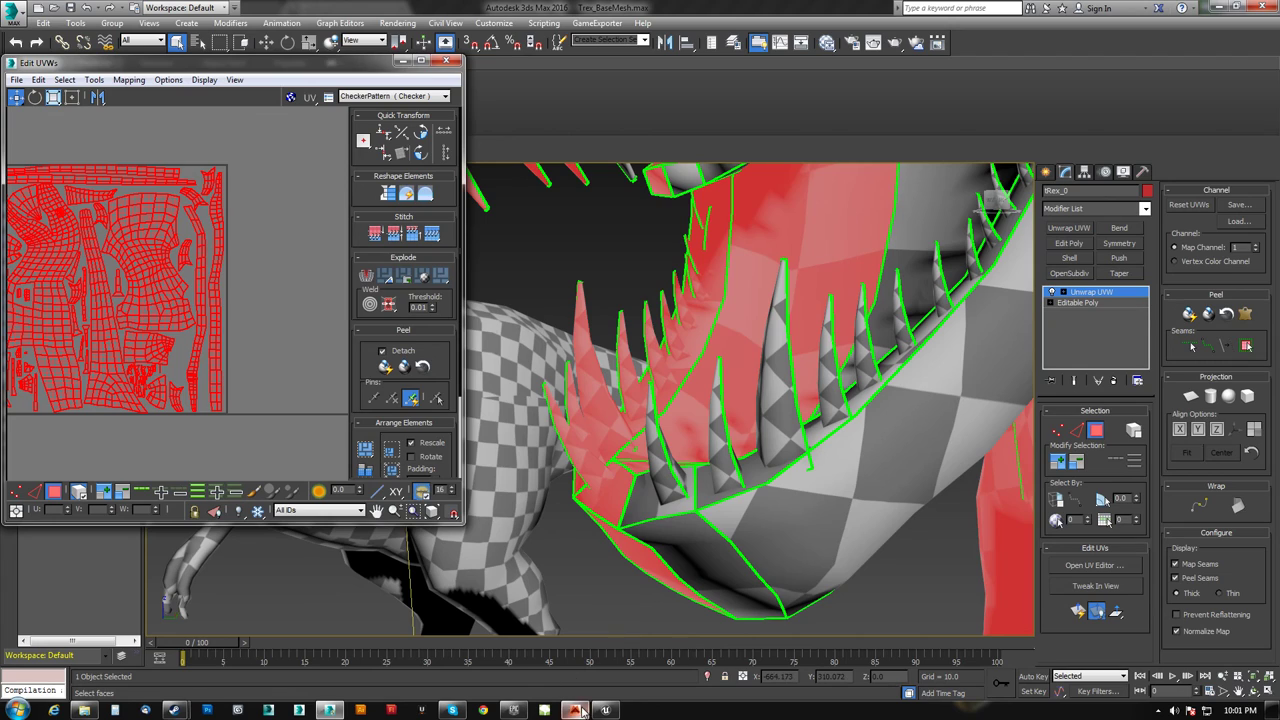
Step: Switch to Mudbox and examine the T-rex's UV shells over the normal map in the UV view
{"action": "mouse_move", "coordinate": [575, 711]}
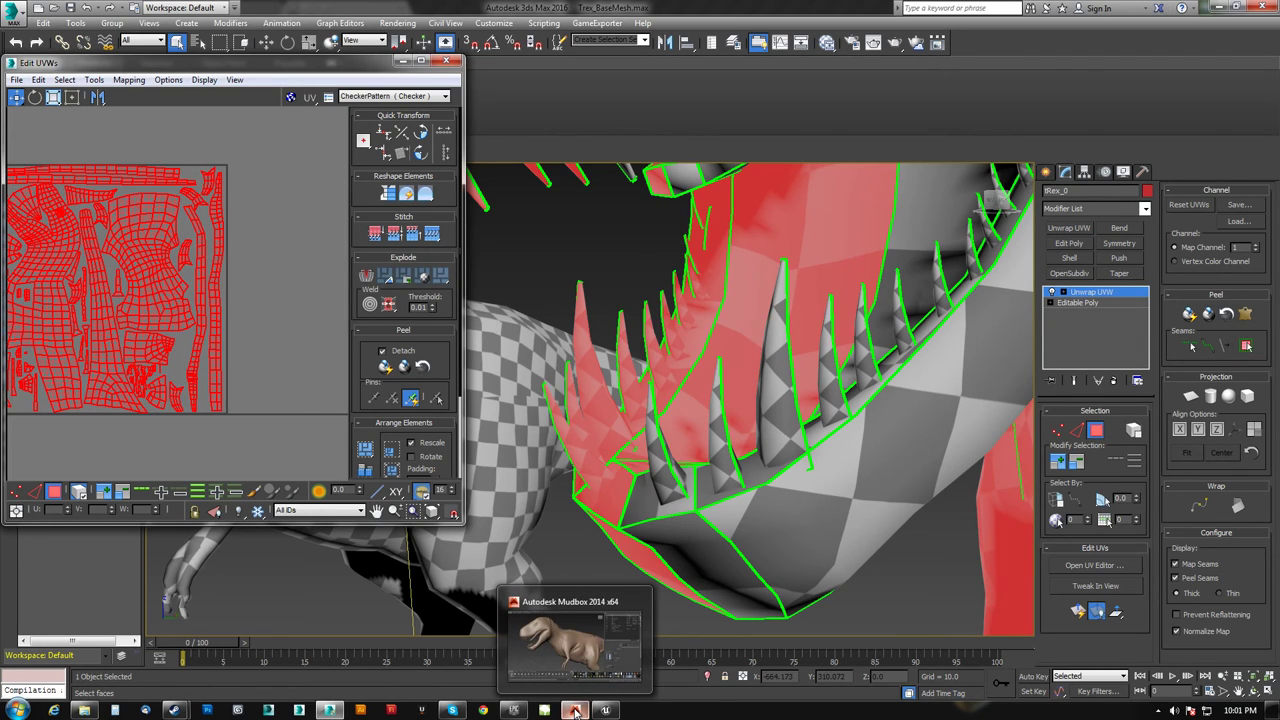
{"action": "left_click", "coordinate": [575, 712]}
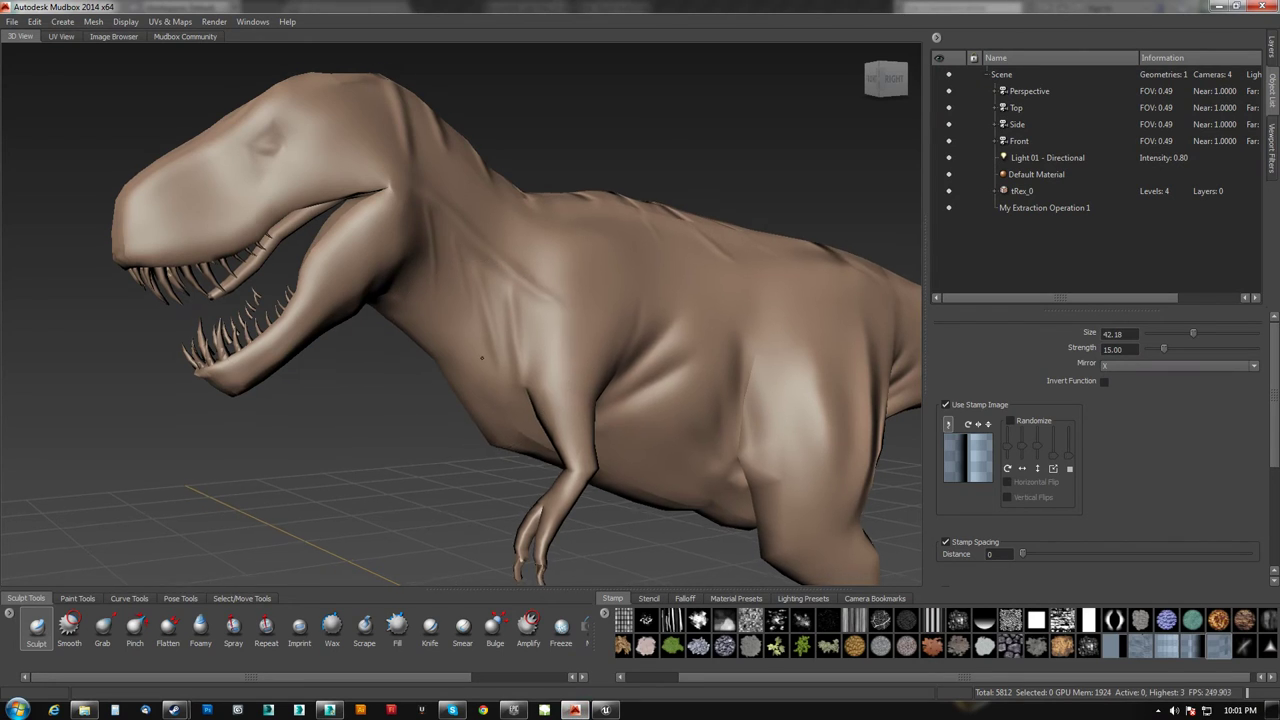
{"action": "left_click_drag", "start_coordinate": [459, 347], "coordinate": [500, 292], "text": "alt"}
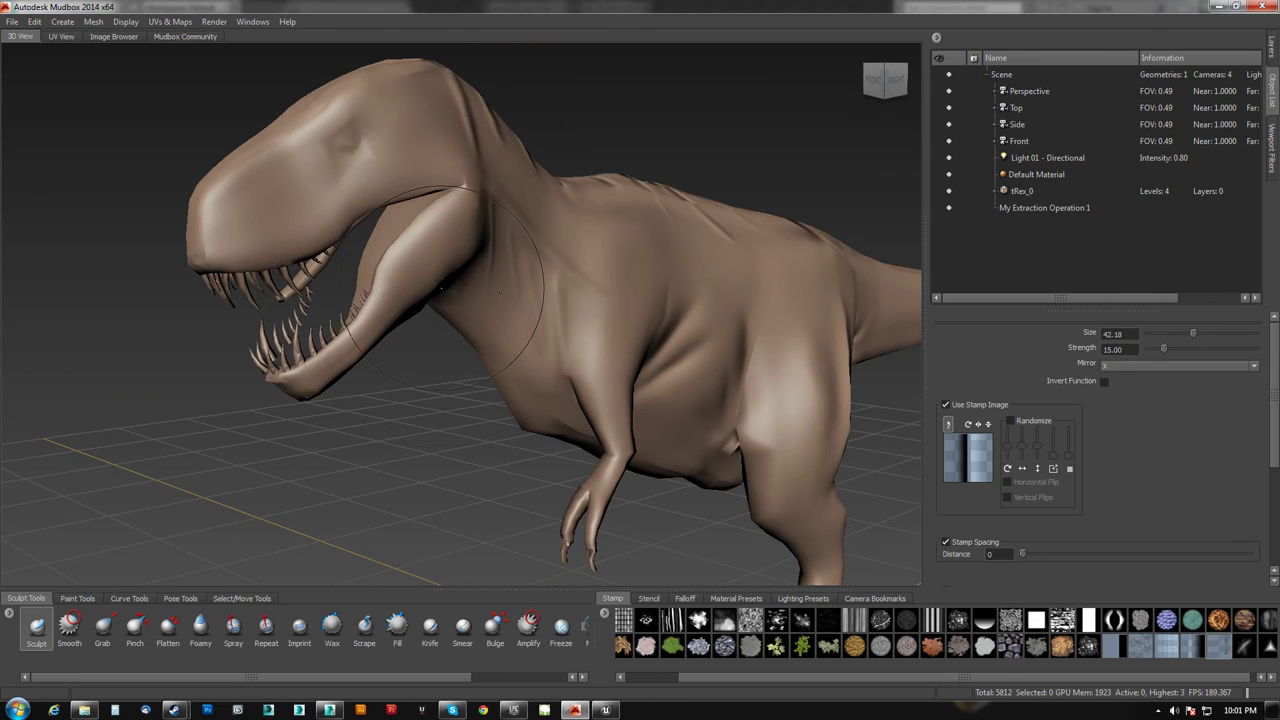
{"action": "left_click", "coordinate": [62, 36]}
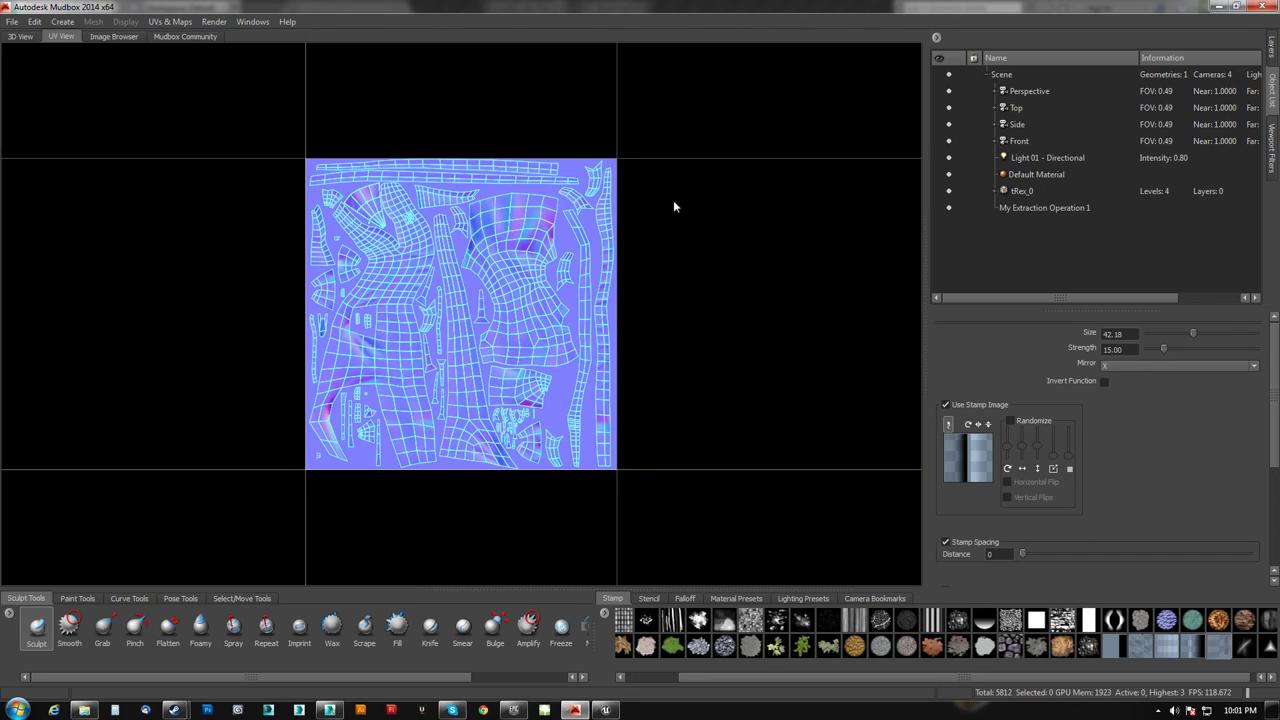
{"action": "middle_click_drag", "start_coordinate": [888, 299], "coordinate": [722, 275], "text": "alt"}
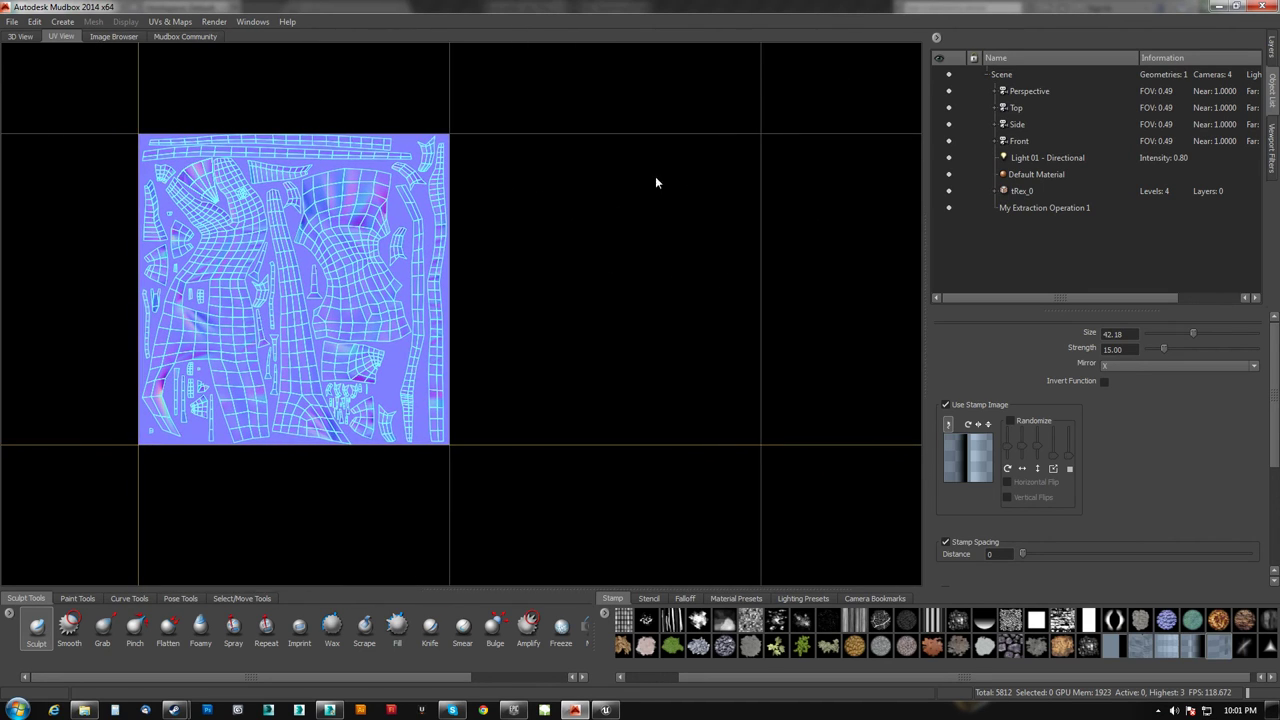
{"action": "mouse_move", "coordinate": [833, 282]}
{"action": "middle_mouse_down", "text": "alt"}
{"action": "mouse_move", "coordinate": [803, 296]}
{"action": "mouse_move", "coordinate": [830, 304]}
{"action": "middle_mouse_up", "text": "alt"}
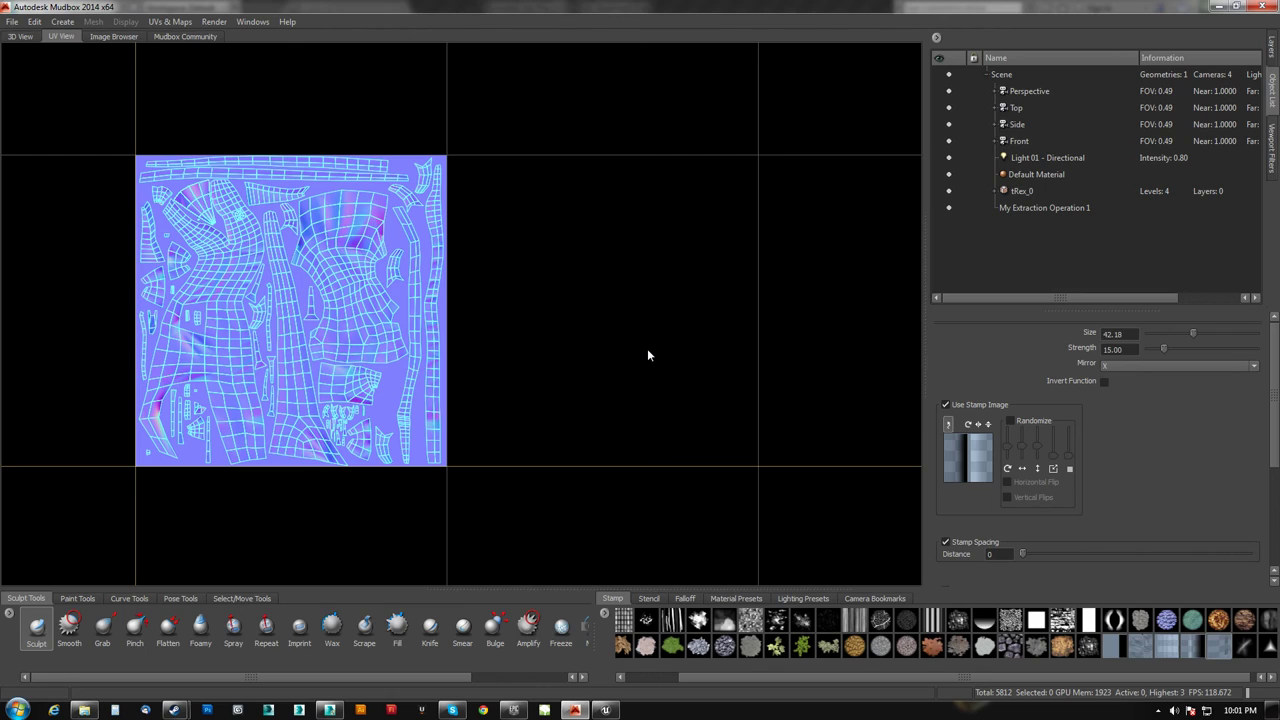
{"action": "middle_click_drag", "start_coordinate": [371, 355], "coordinate": [415, 362], "text": "alt"}
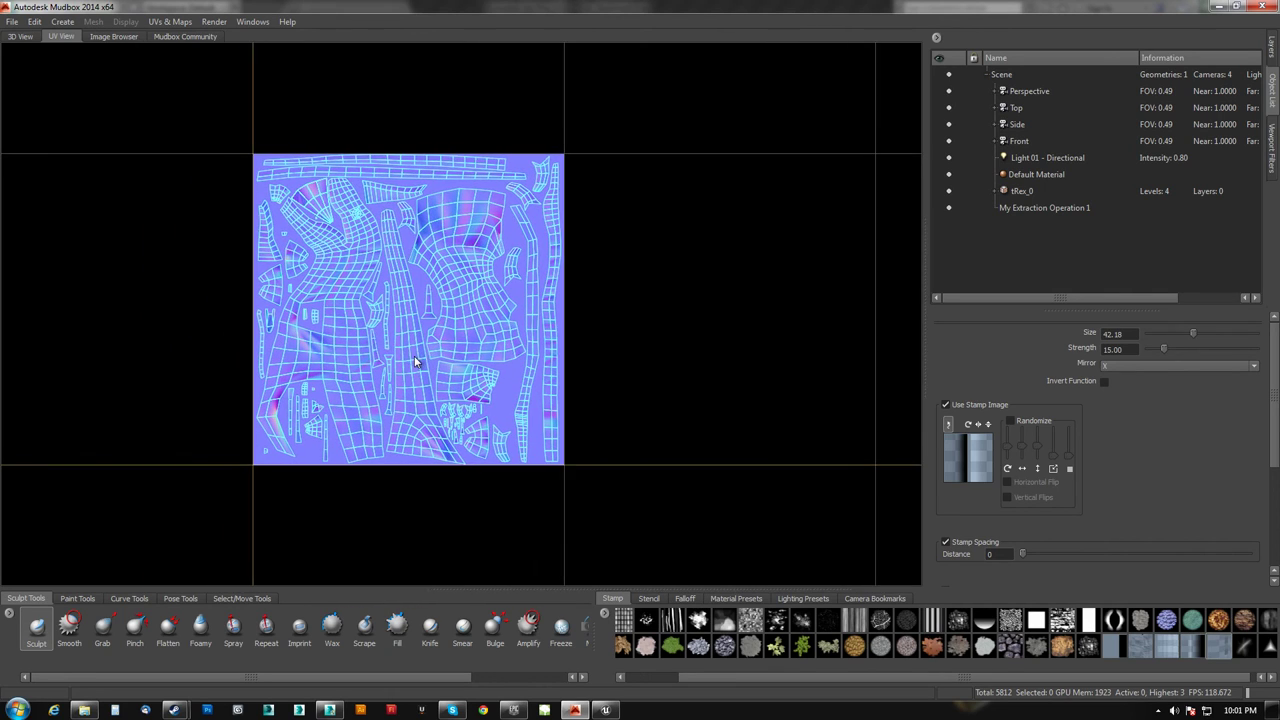
{"action": "middle_click_drag", "start_coordinate": [360, 326], "coordinate": [396, 324], "text": "alt"}
{"action": "scroll", "coordinate": [423, 372], "scroll_direction": "up", "scroll_amount": 3}
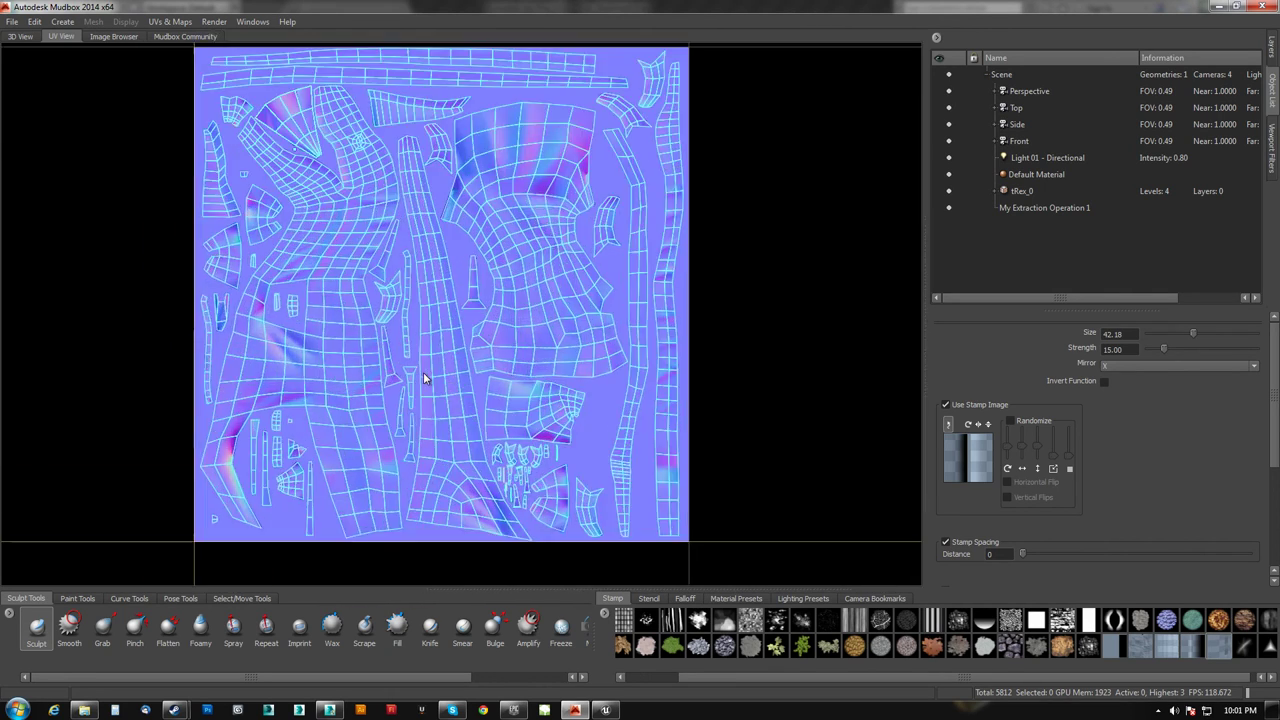
{"action": "right_click_drag", "start_coordinate": [507, 204], "coordinate": [570, 168], "text": "alt"}
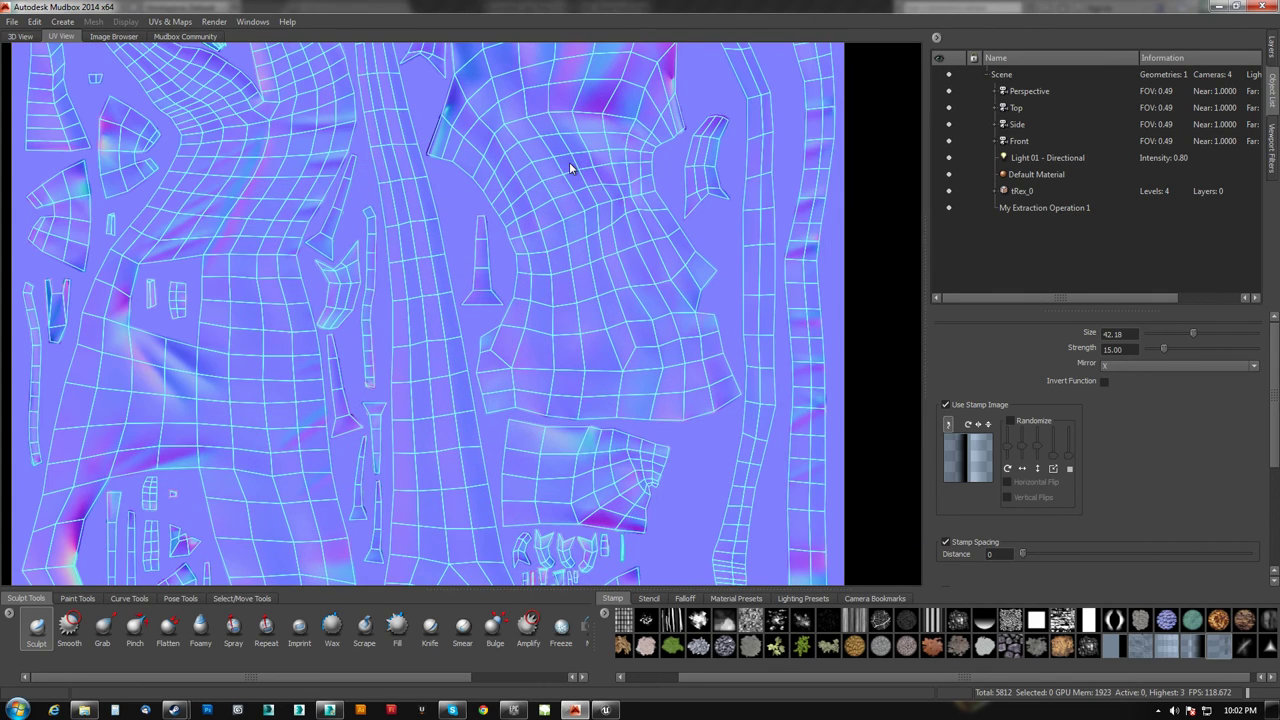
{"action": "right_click_drag", "start_coordinate": [269, 211], "coordinate": [253, 302], "text": "alt"}
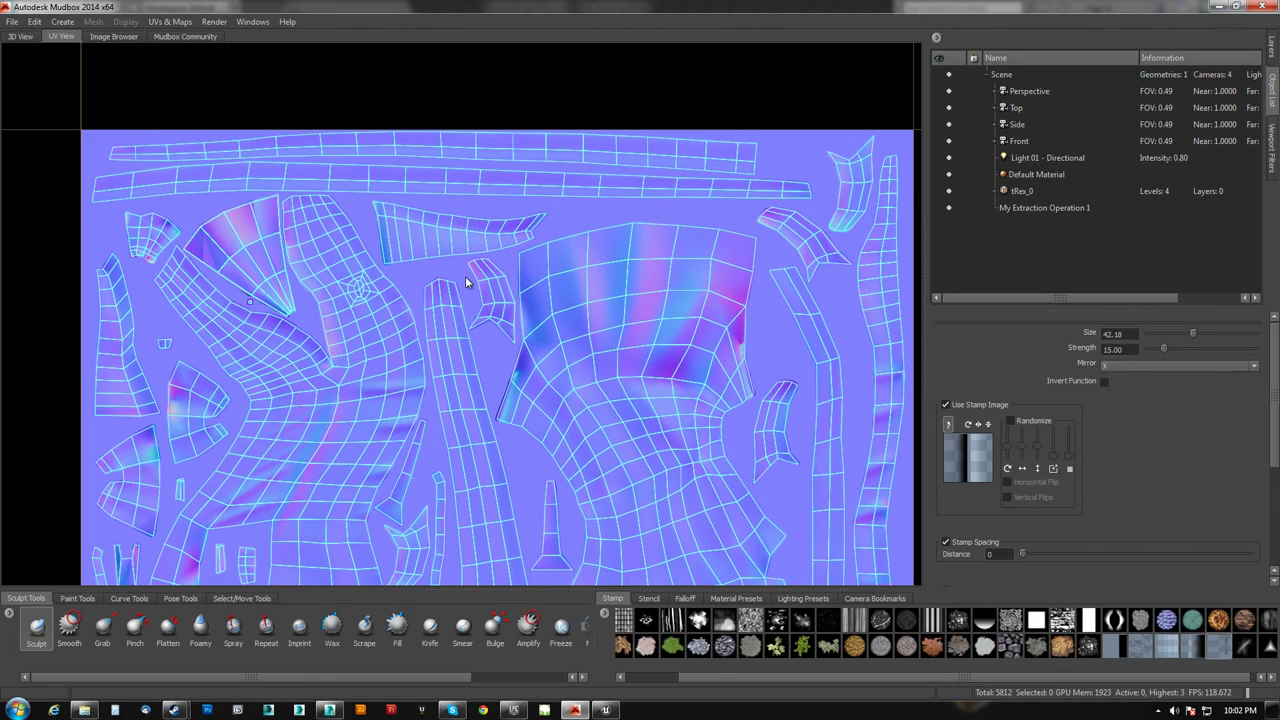
{"action": "middle_click_drag", "start_coordinate": [342, 444], "coordinate": [314, 324], "text": "alt"}
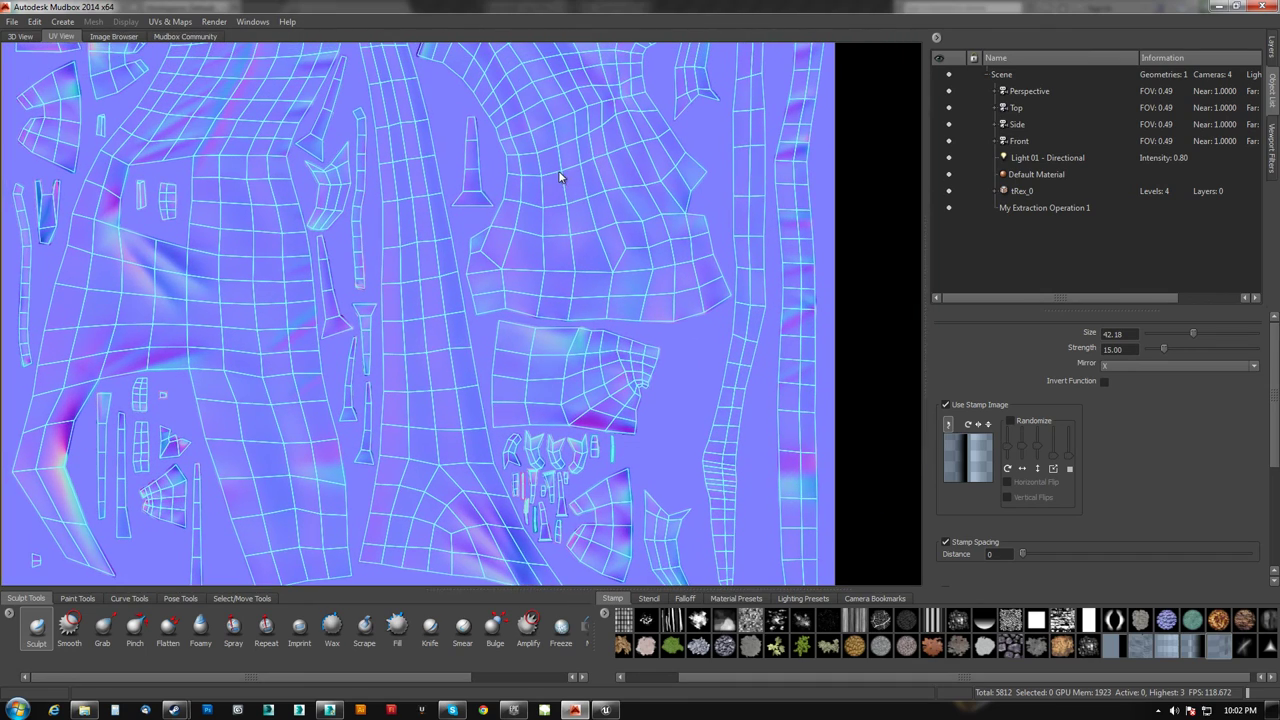
{"action": "middle_click_drag", "start_coordinate": [560, 177], "coordinate": [471, 400], "text": "alt"}
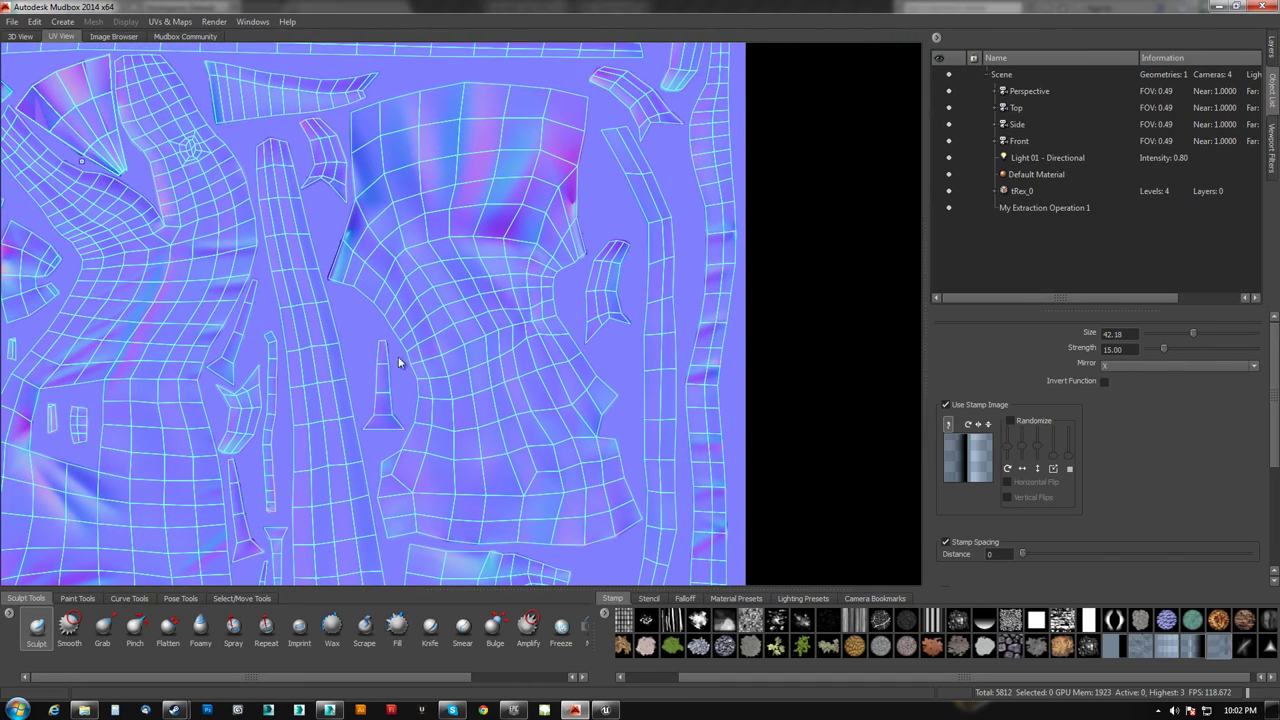
Step: Return to the 3D view and inspect the normal-map seam along the T-rex's back and flank
{"action": "left_click", "coordinate": [21, 41]}
{"action": "left_click_drag", "start_coordinate": [665, 271], "coordinate": [546, 355], "text": "alt"}
{"action": "right_click_drag", "start_coordinate": [546, 355], "coordinate": [516, 462], "text": "alt"}
{"action": "left_click_drag", "start_coordinate": [516, 462], "coordinate": [571, 414], "text": "alt"}
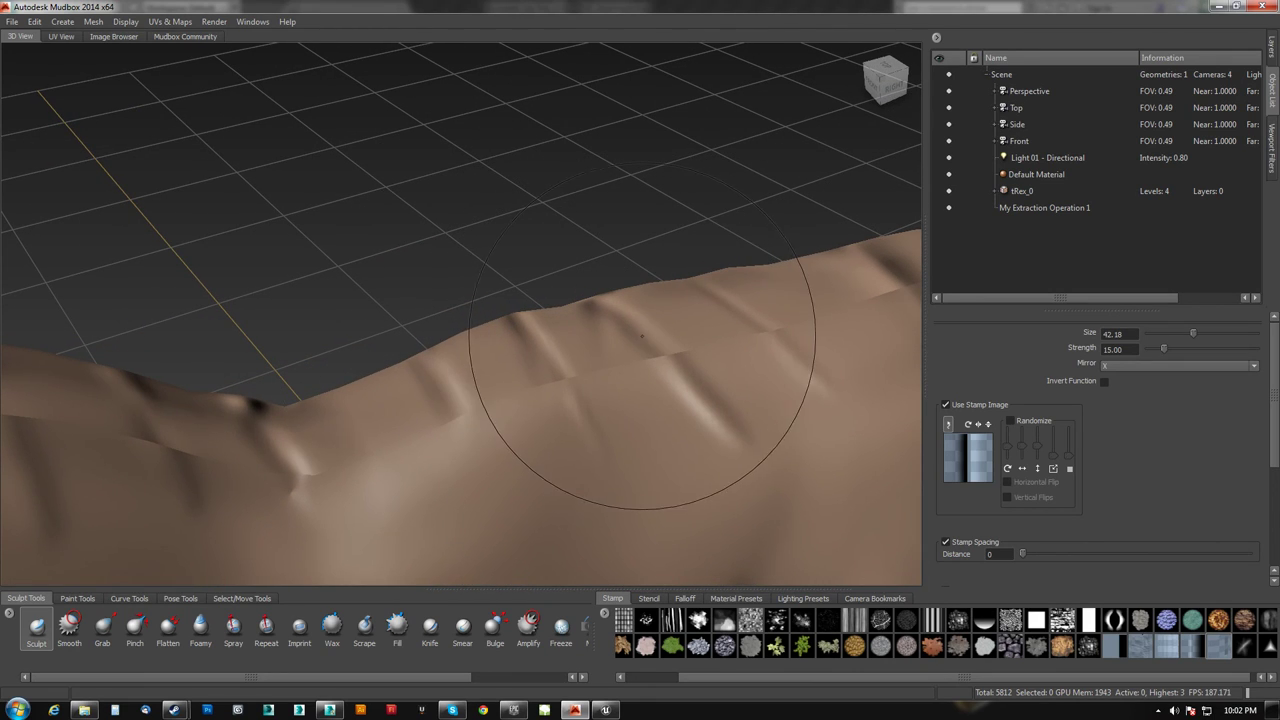
{"action": "left_click_drag", "start_coordinate": [655, 358], "coordinate": [611, 366], "text": "alt"}
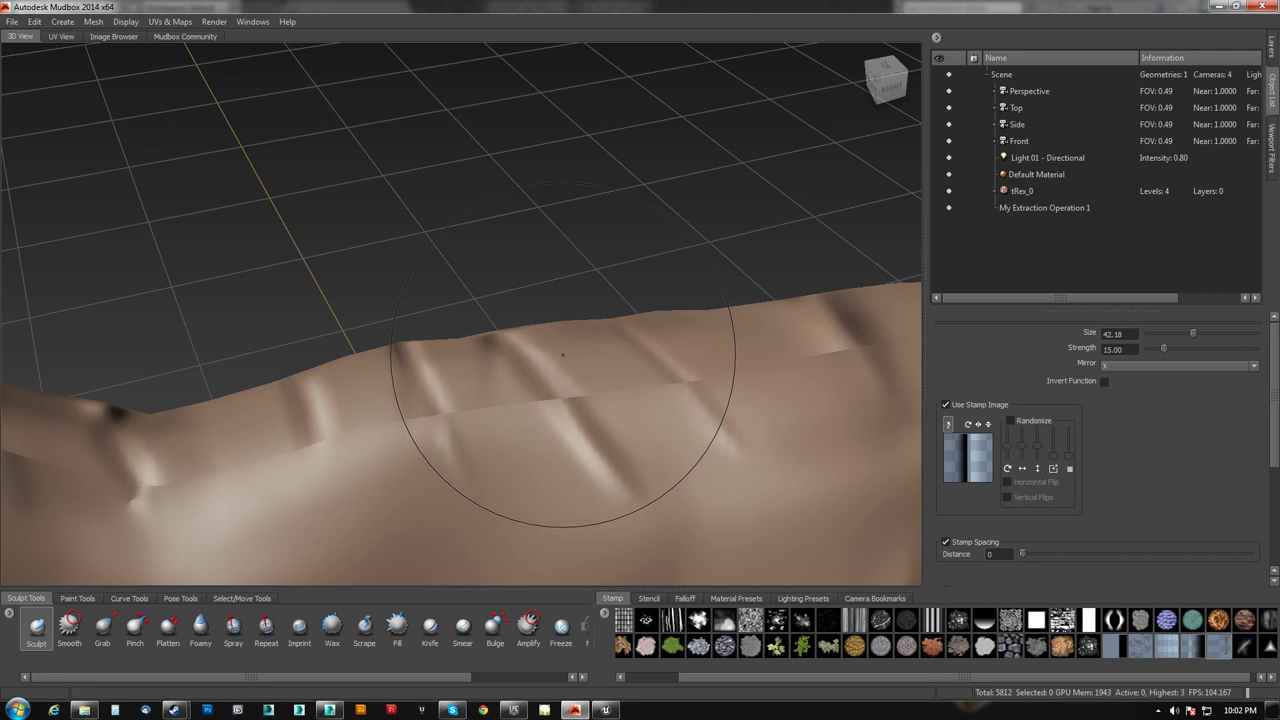
{"action": "left_click_drag", "start_coordinate": [628, 458], "coordinate": [620, 437], "text": "alt"}
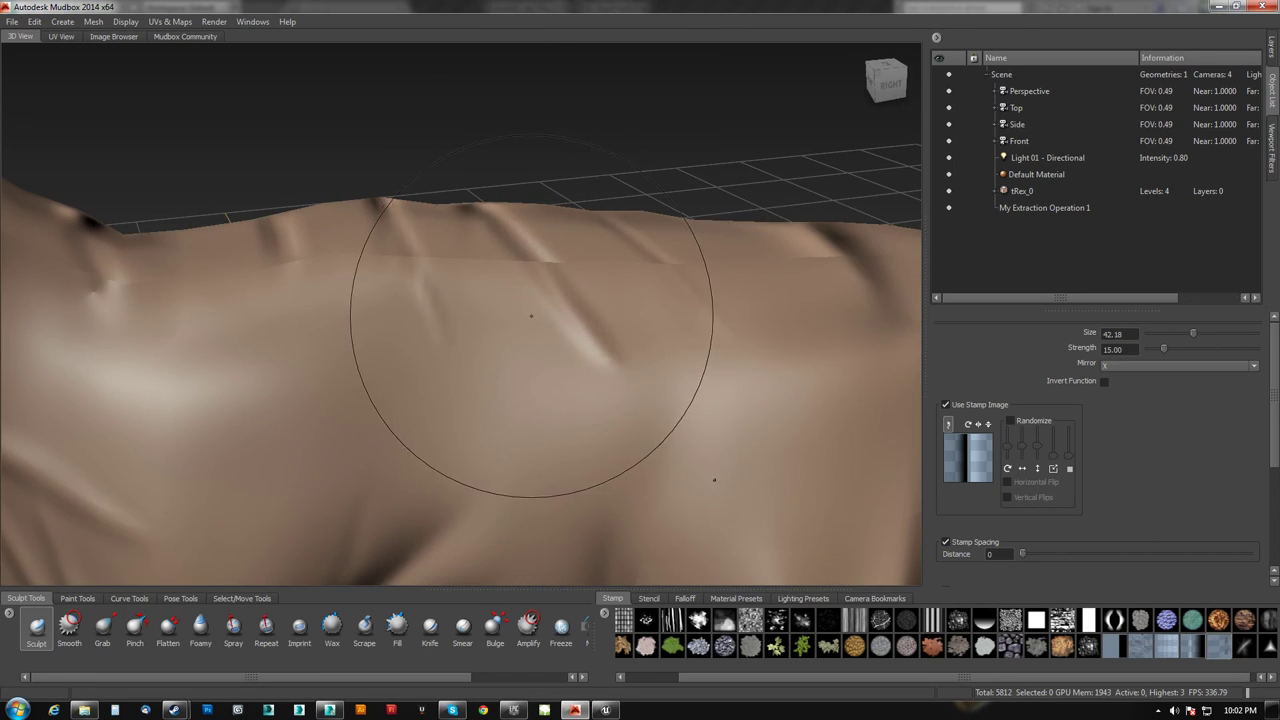
{"action": "left_click_drag", "start_coordinate": [620, 346], "coordinate": [569, 360], "text": "alt"}
{"action": "right_click_drag", "start_coordinate": [569, 360], "coordinate": [500, 325], "text": "alt"}
{"action": "mouse_move", "coordinate": [500, 325]}
{"action": "left_mouse_down", "text": "alt"}
{"action": "mouse_move", "coordinate": [604, 318]}
{"action": "mouse_move", "coordinate": [543, 304]}
{"action": "mouse_move", "coordinate": [547, 293]}
{"action": "left_mouse_up", "text": "alt"}
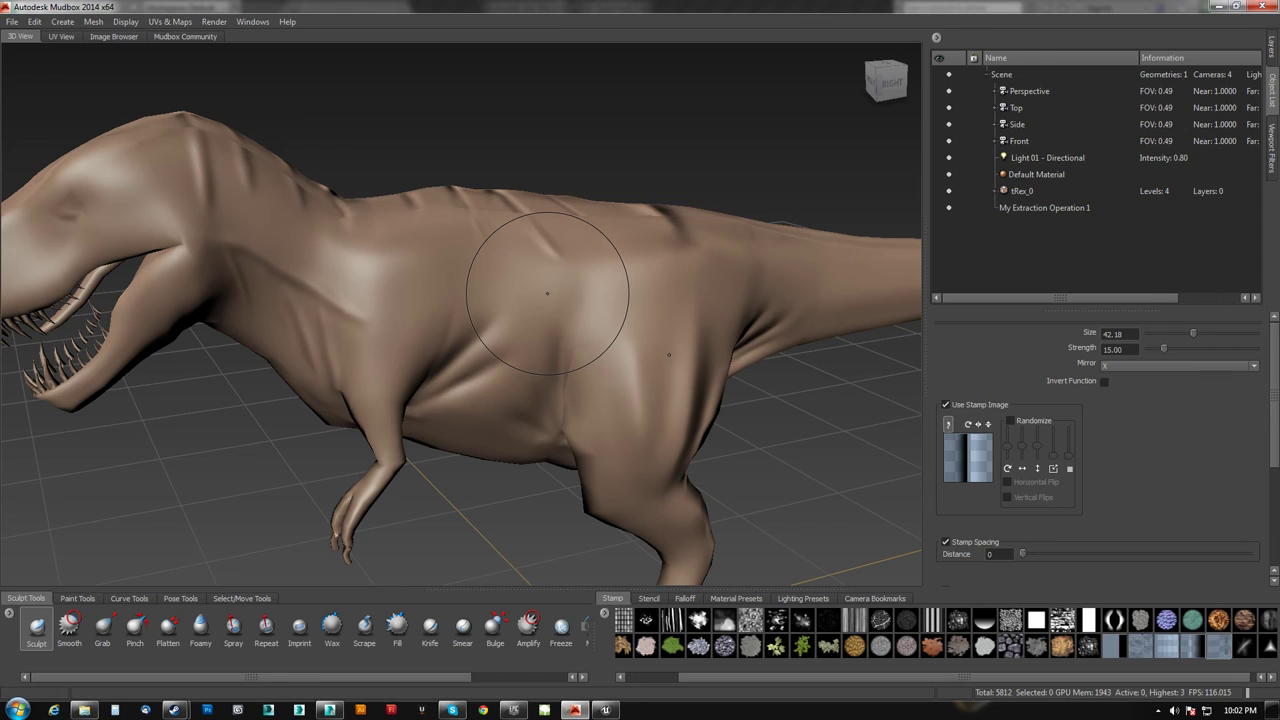
{"action": "mouse_move", "coordinate": [547, 293]}
{"action": "left_mouse_down", "text": "alt"}
{"action": "mouse_move", "coordinate": [306, 328]}
{"action": "mouse_move", "coordinate": [460, 281]}
{"action": "mouse_move", "coordinate": [445, 283]}
{"action": "left_mouse_up", "text": "alt"}
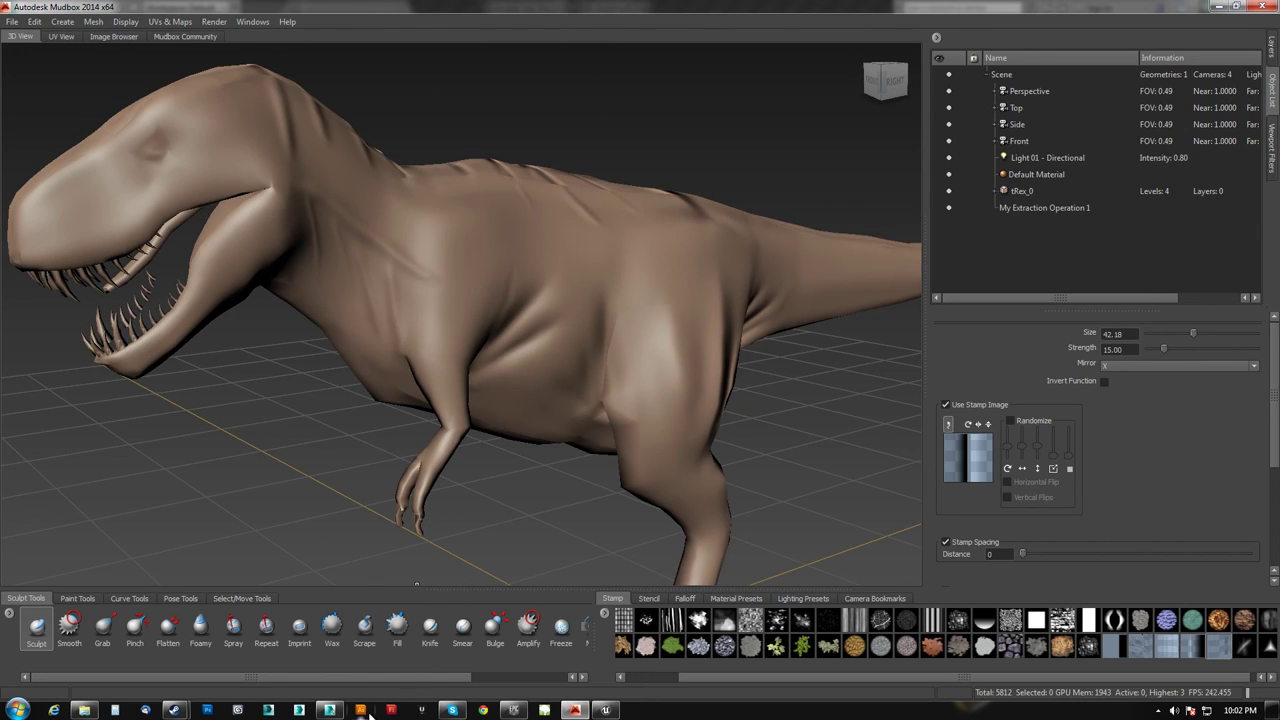
Step: Switch to 3ds Max and examine the selected inverted polygons on the T-rex's lower jaw
{"action": "left_click", "coordinate": [320, 712]}
{"action": "scroll", "coordinate": [637, 355], "scroll_direction": "down", "scroll_amount": 5}
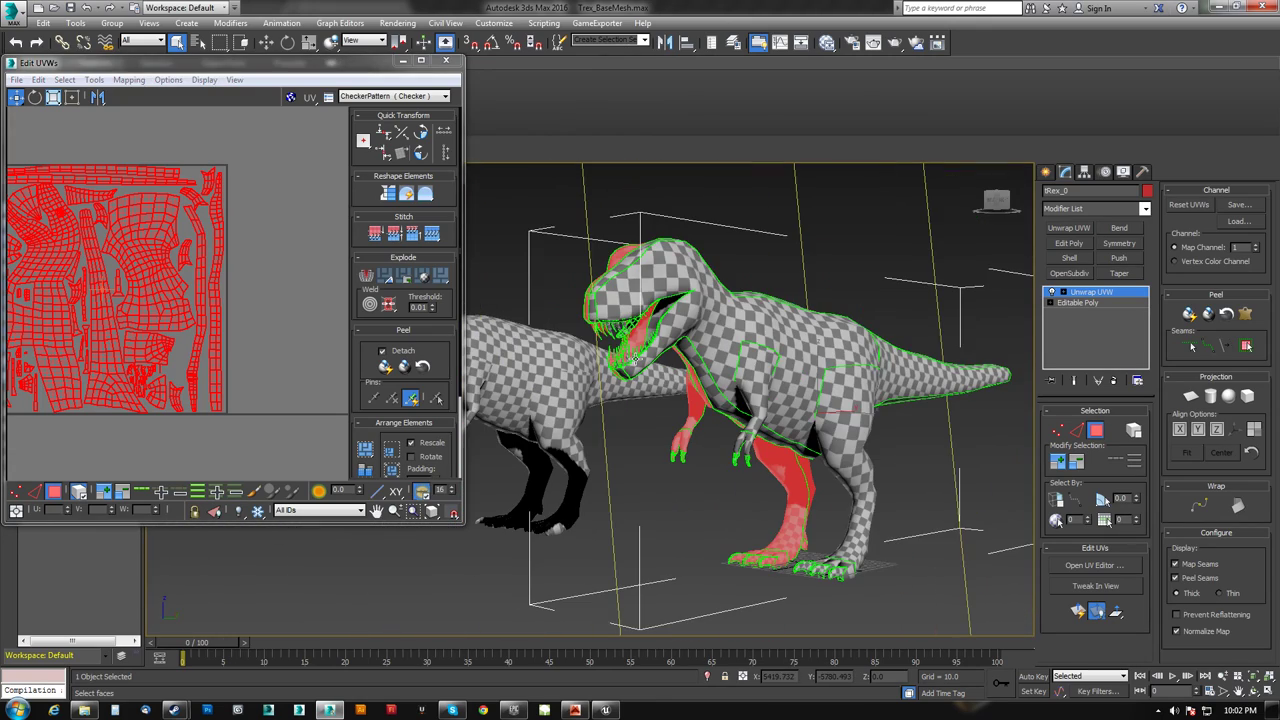
{"action": "middle_click_drag", "start_coordinate": [657, 376], "coordinate": [730, 387], "text": "alt"}
{"action": "scroll", "coordinate": [223, 343], "scroll_direction": "up", "scroll_amount": 3}
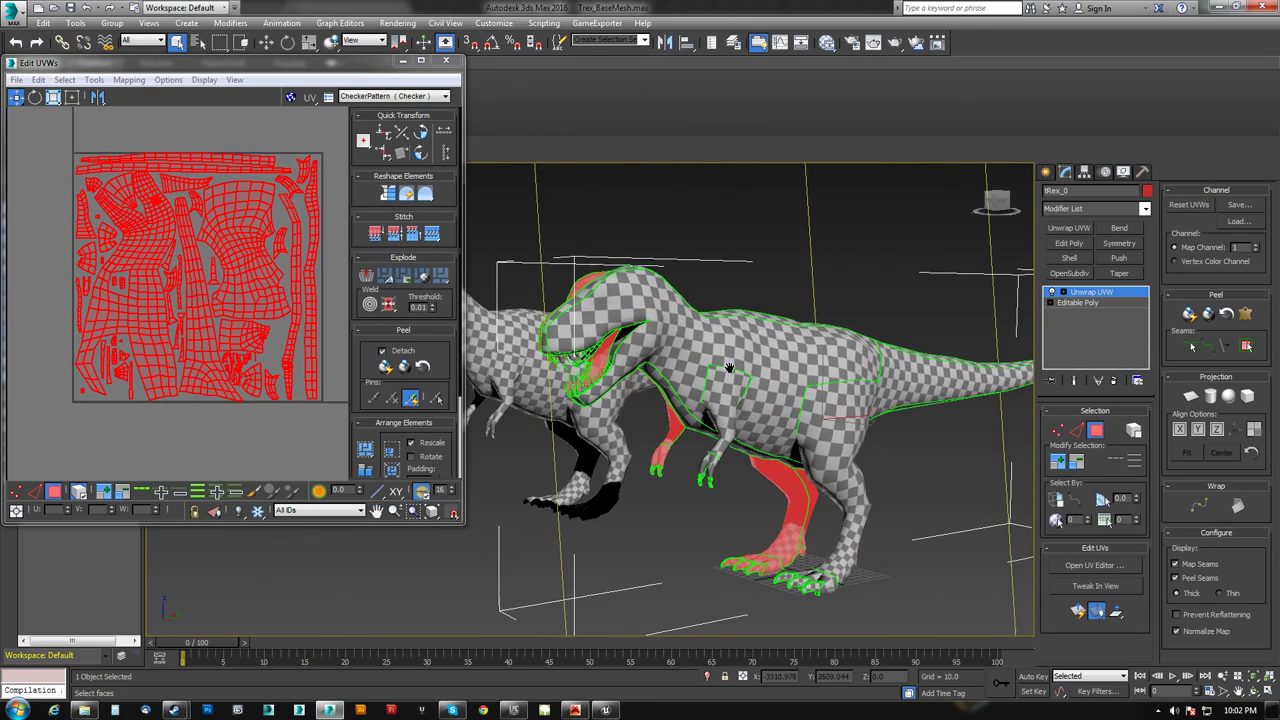
{"action": "scroll", "coordinate": [729, 368], "scroll_direction": "up", "scroll_amount": 8}
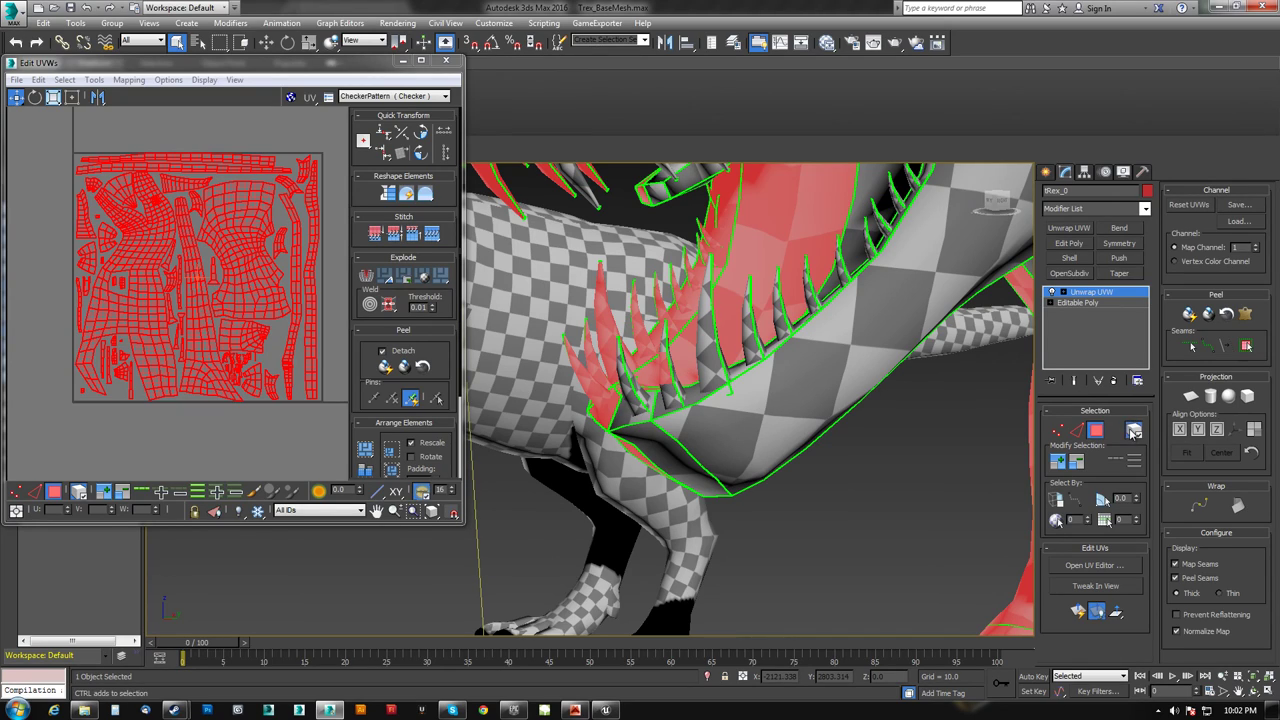
{"action": "left_click", "coordinate": [710, 357], "text": "ctrl"}
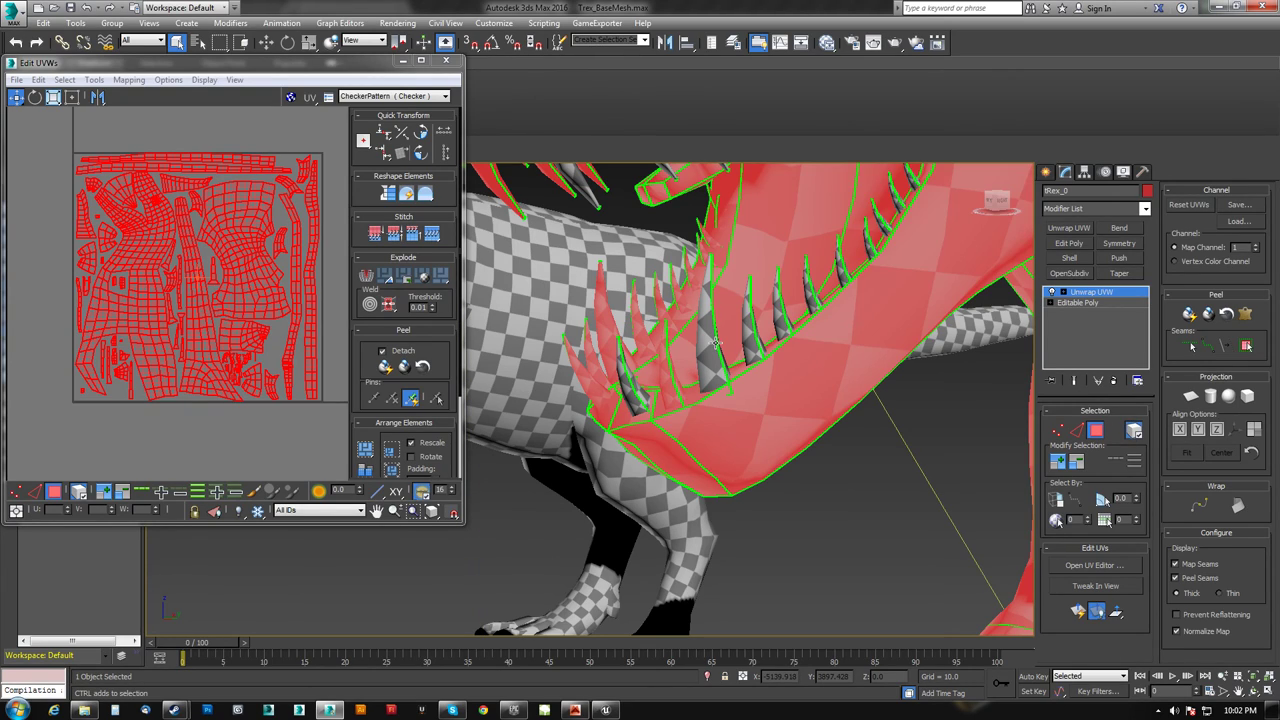
{"action": "key", "text": "ctrl+z"}
{"action": "left_click", "coordinate": [666, 342], "text": "ctrl"}
{"action": "key", "text": "ctrl+z"}
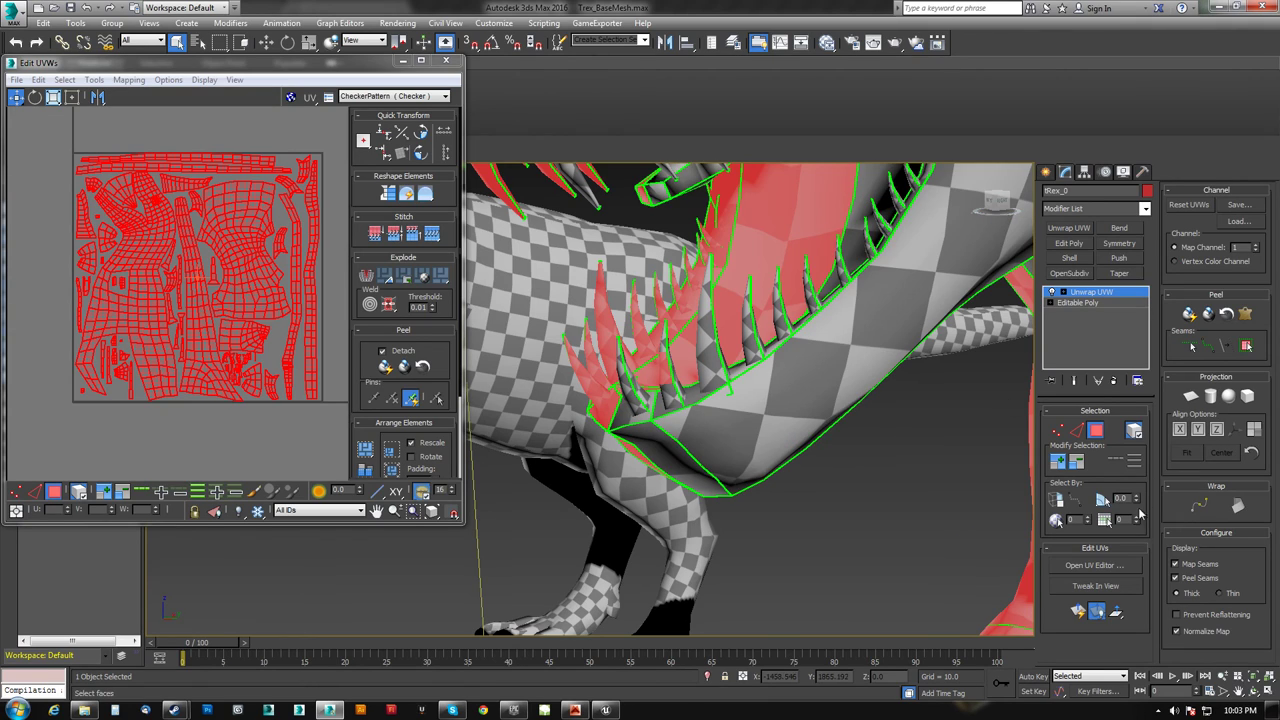
Step: Turn on Ignore Backfacing for the UV face selection and isolate the original tRex_0 model
{"action": "left_click", "coordinate": [1058, 502]}
{"action": "middle_click_drag", "start_coordinate": [665, 338], "coordinate": [771, 356], "text": "alt"}
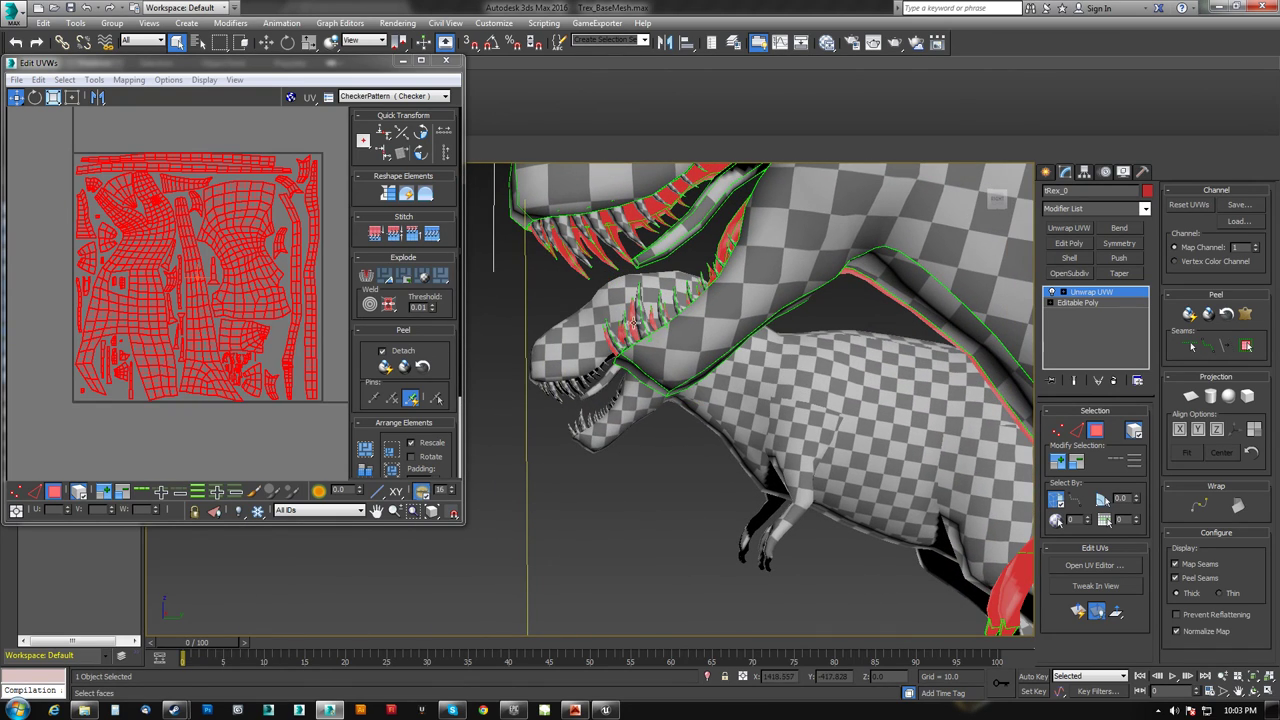
{"action": "left_click", "coordinate": [708, 679]}
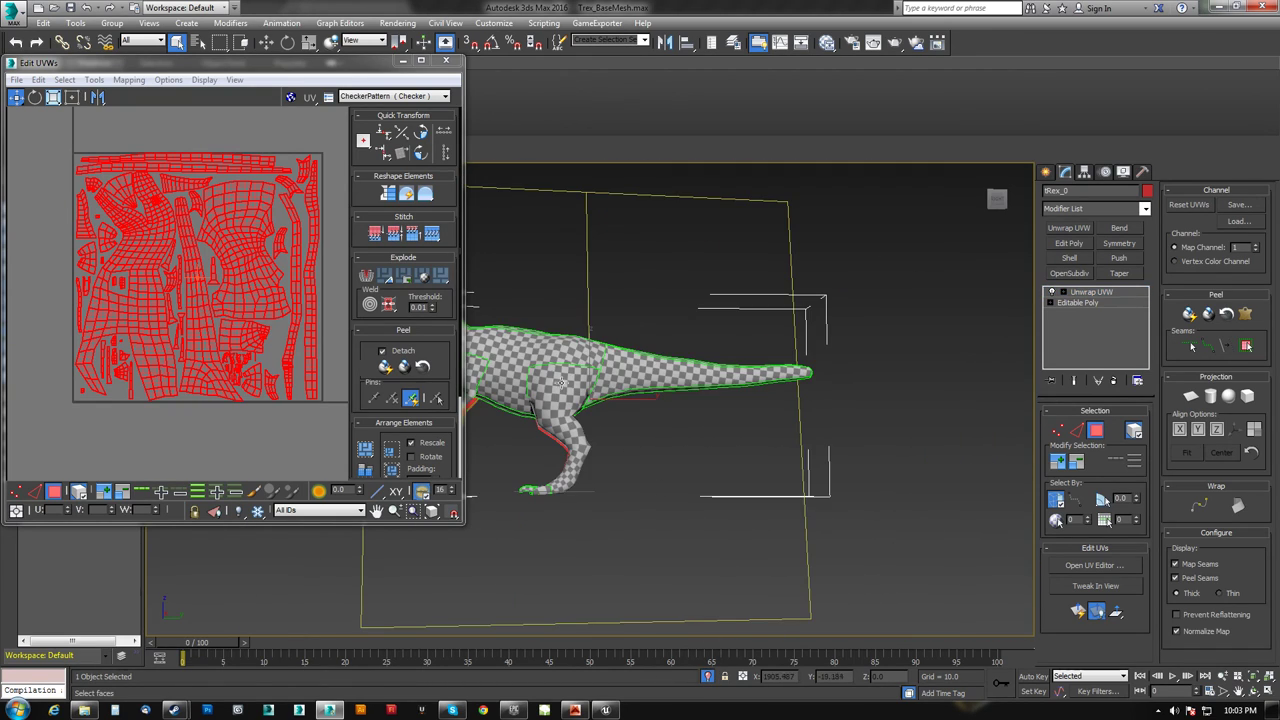
{"action": "scroll", "coordinate": [592, 395], "scroll_direction": "up", "scroll_amount": 6}
{"action": "scroll", "coordinate": [579, 495], "scroll_direction": "up", "scroll_amount": 5}
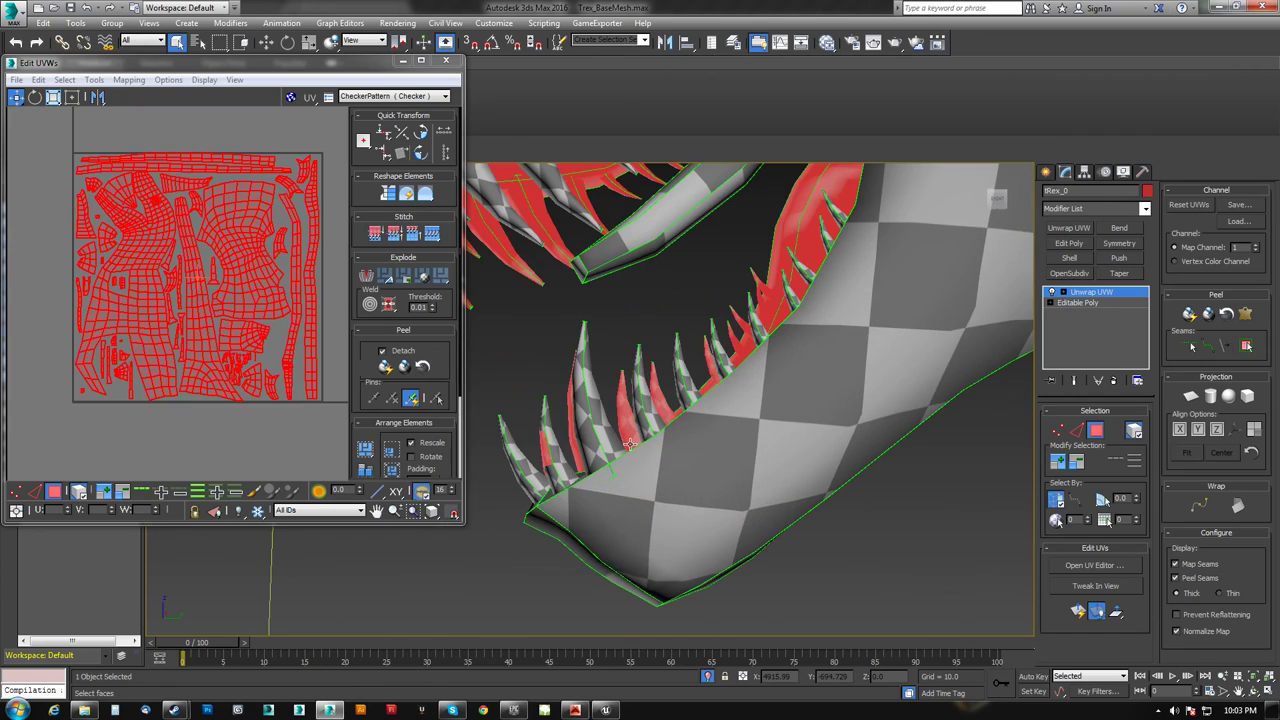
{"action": "left_click_drag", "start_coordinate": [548, 478], "coordinate": [546, 468]}
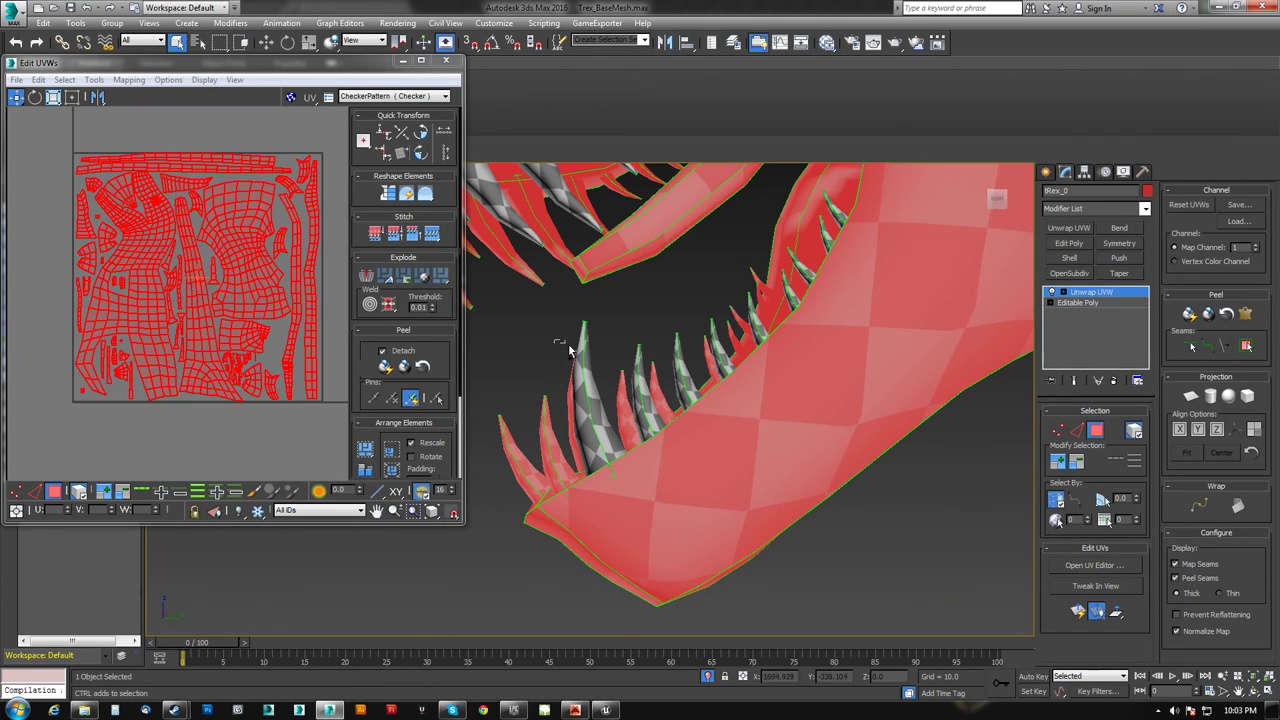
{"action": "left_click_drag", "start_coordinate": [598, 370], "coordinate": [598, 370]}
{"action": "key", "text": "ctrl+z"}
{"action": "key", "text": "ctrl+z"}
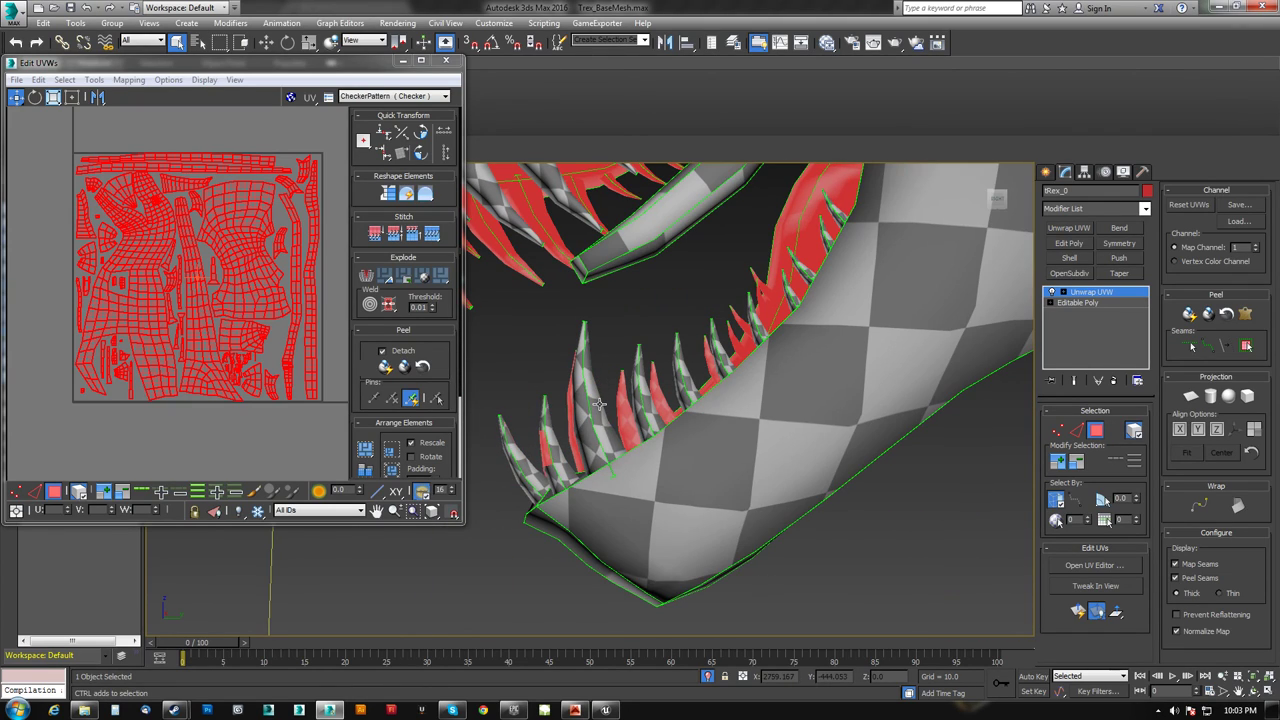
{"action": "left_click_drag", "start_coordinate": [535, 442], "coordinate": [522, 439], "text": "ctrl"}
{"action": "key", "text": "ctrl+z"}
{"action": "left_click", "coordinate": [501, 420]}
{"action": "key", "text": "ctrl+z"}
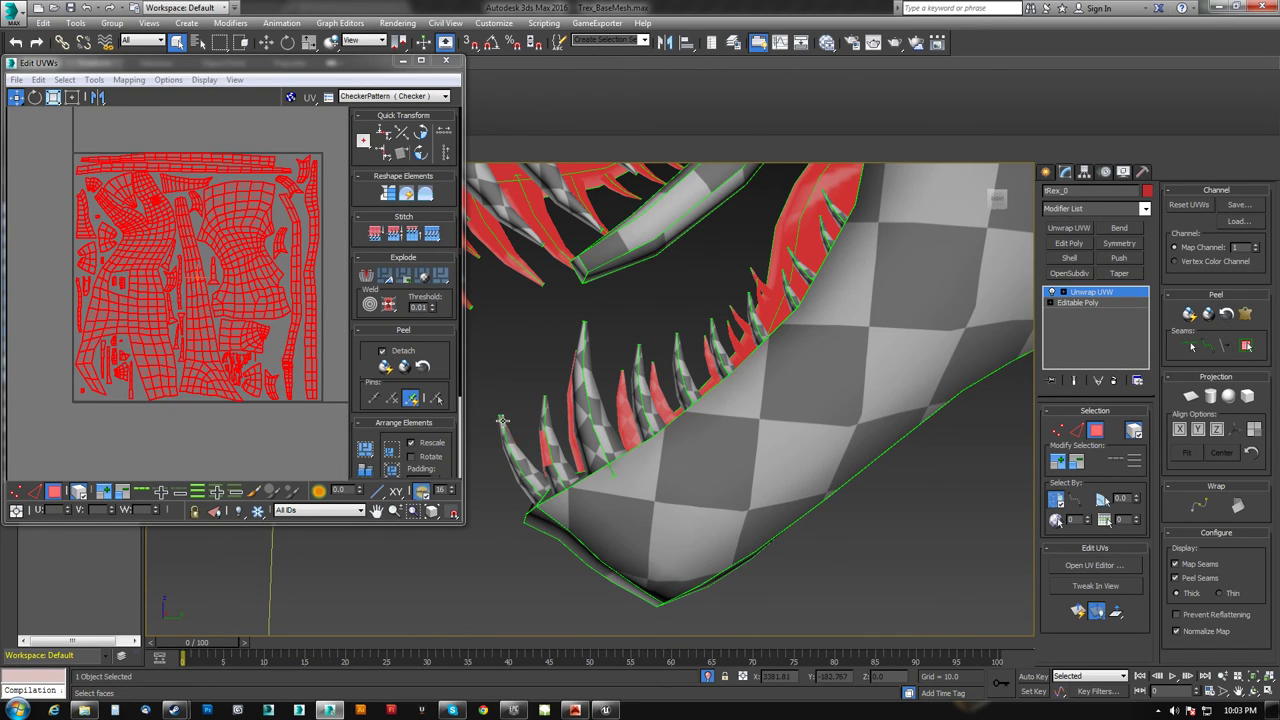
Step: Add the remaining lower-jaw tooth polygons to the face selection from their UV shells
{"action": "scroll", "coordinate": [143, 221], "scroll_direction": "up", "scroll_amount": 8}
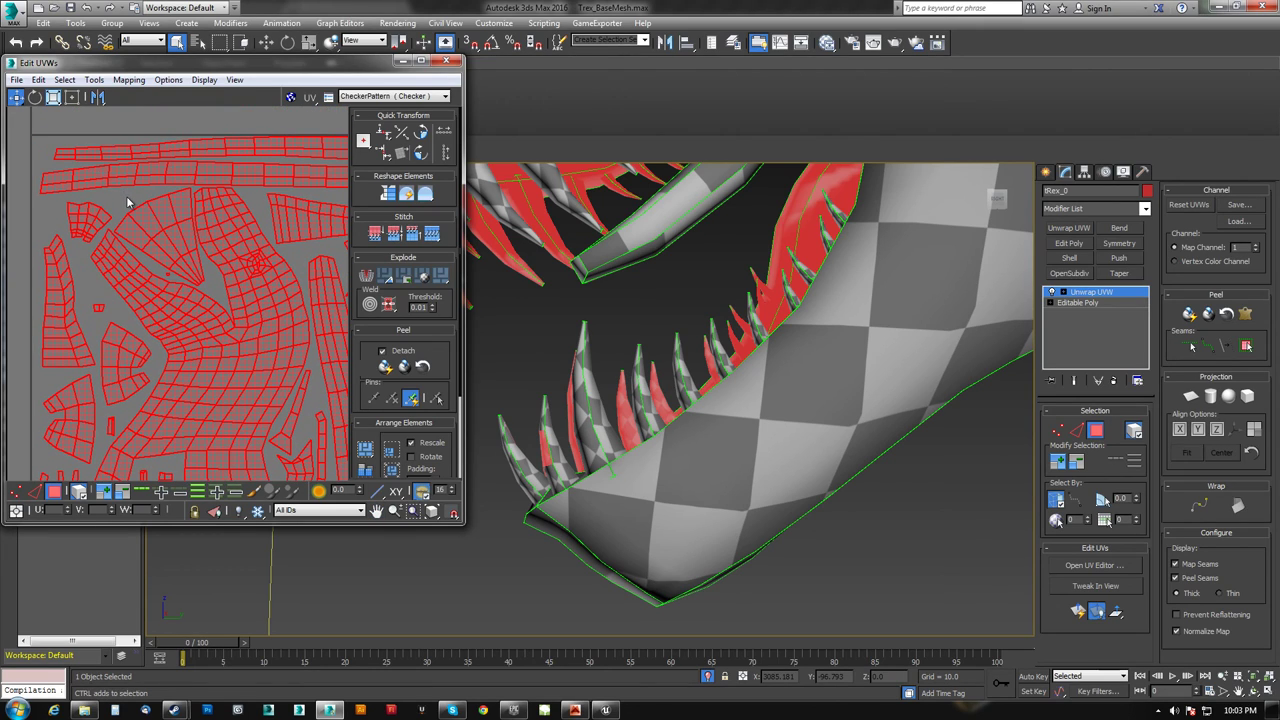
{"action": "left_click", "coordinate": [152, 217]}
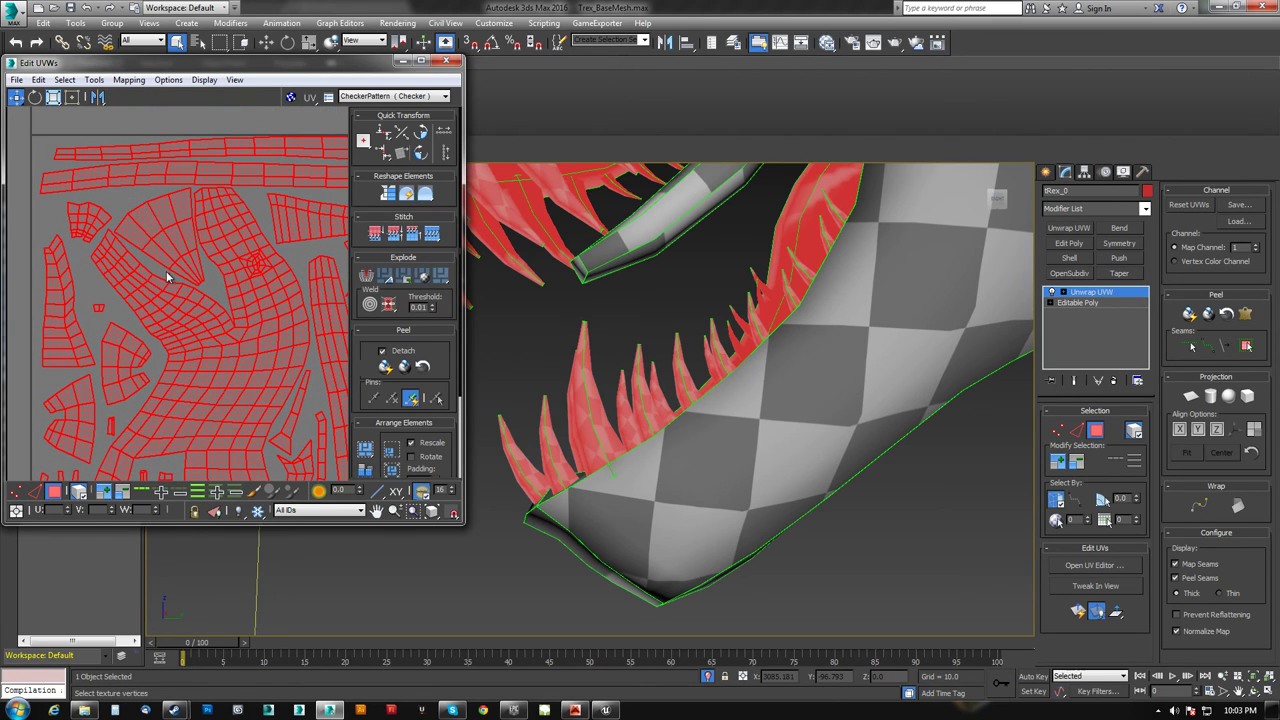
{"action": "scroll", "coordinate": [166, 271], "scroll_direction": "up", "scroll_amount": 2}
{"action": "left_click_drag", "start_coordinate": [173, 279], "coordinate": [174, 280]}
Step: Check the teeth selection along the lower jaw and remove one large near-side tooth from it
{"action": "middle_click_drag", "start_coordinate": [592, 380], "coordinate": [803, 369], "text": "alt"}
{"action": "scroll", "coordinate": [722, 398], "scroll_direction": "down", "scroll_amount": 4}
{"action": "mouse_move", "coordinate": [718, 399]}
{"action": "middle_mouse_down", "text": "alt"}
{"action": "mouse_move", "coordinate": [755, 420]}
{"action": "mouse_move", "coordinate": [724, 391]}
{"action": "middle_mouse_up", "text": "alt"}
{"action": "scroll", "coordinate": [772, 428], "scroll_direction": "up", "scroll_amount": 4}
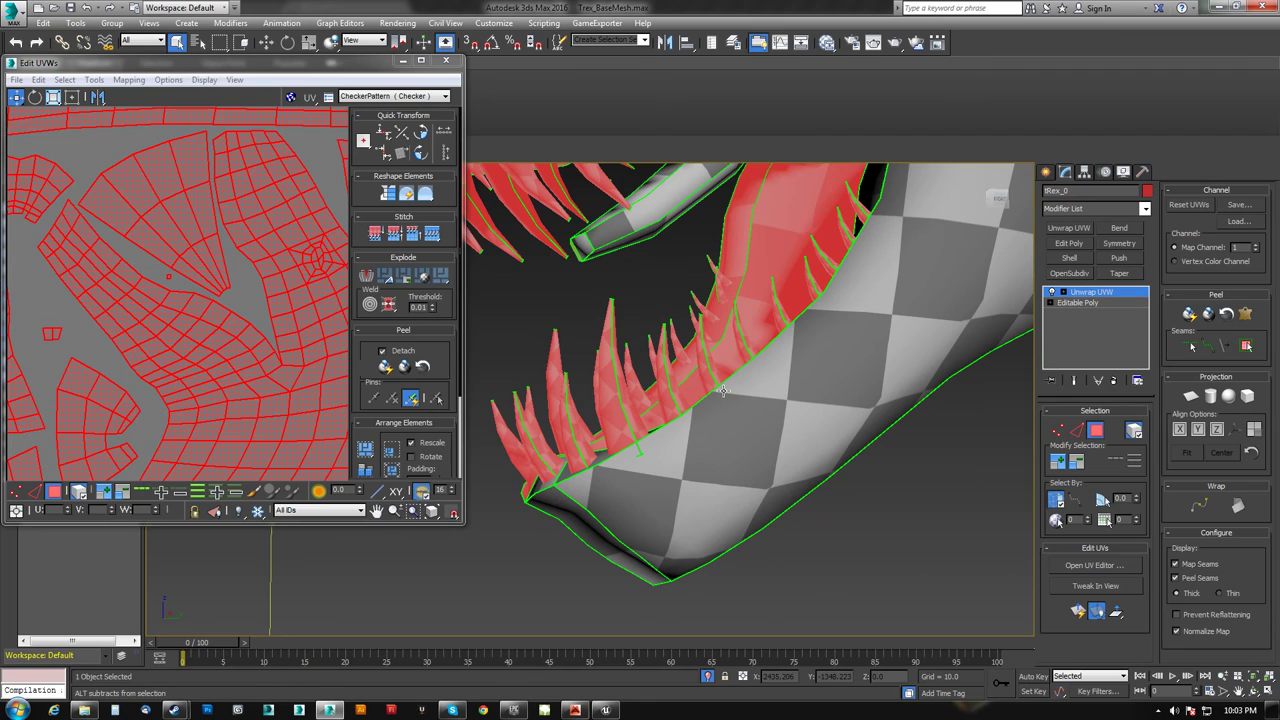
{"action": "scroll", "coordinate": [609, 330], "scroll_direction": "down", "scroll_amount": 5}
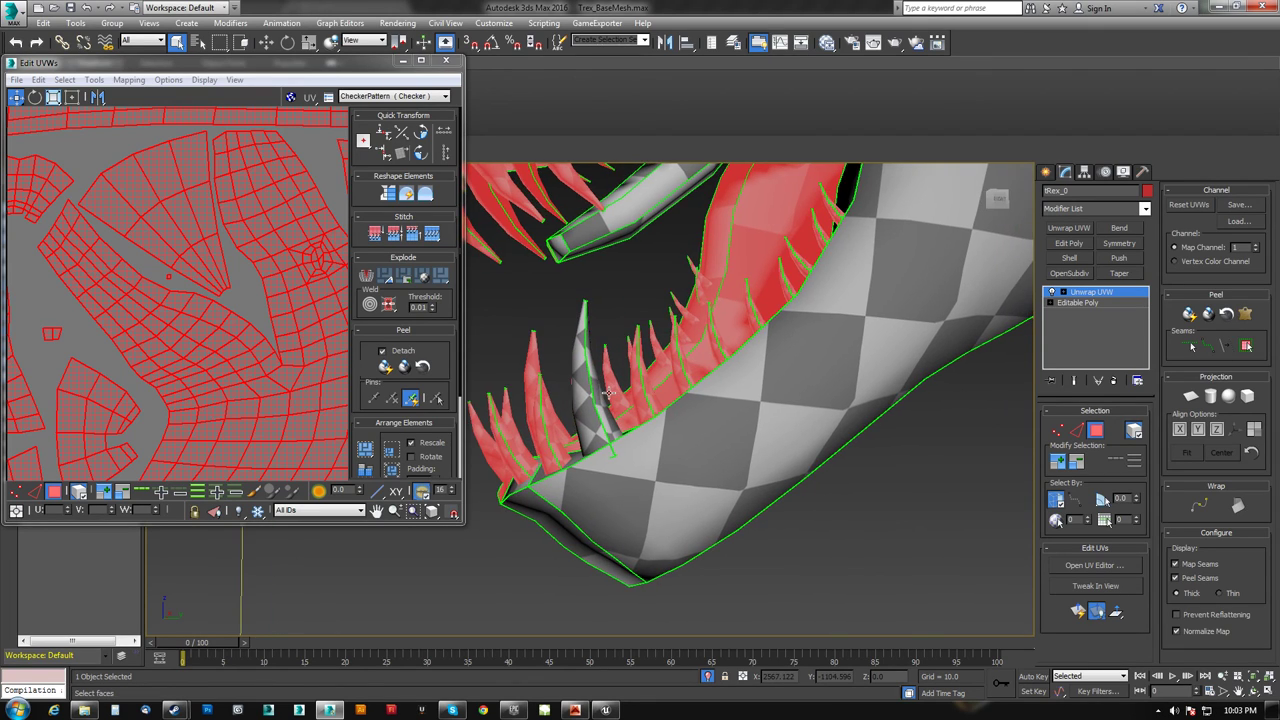
{"action": "middle_click_drag", "start_coordinate": [604, 394], "coordinate": [614, 369], "text": "alt"}
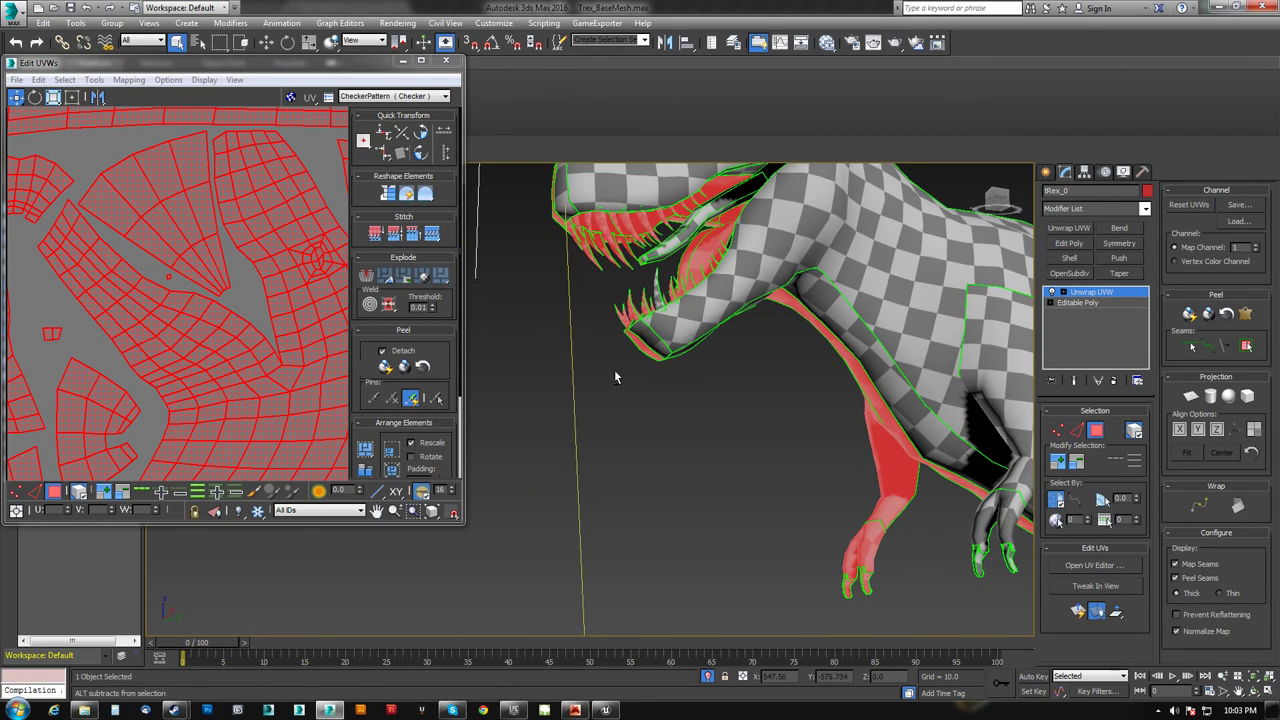
Step: Offset the selected UV shells by 1 in U using relative coordinates, moving them out of the original UV tile
{"action": "scroll", "coordinate": [184, 377], "scroll_direction": "down", "scroll_amount": 6}
{"action": "scroll", "coordinate": [97, 312], "scroll_direction": "down", "scroll_amount": 4}
{"action": "middle_click_drag", "start_coordinate": [185, 377], "coordinate": [85, 288]}
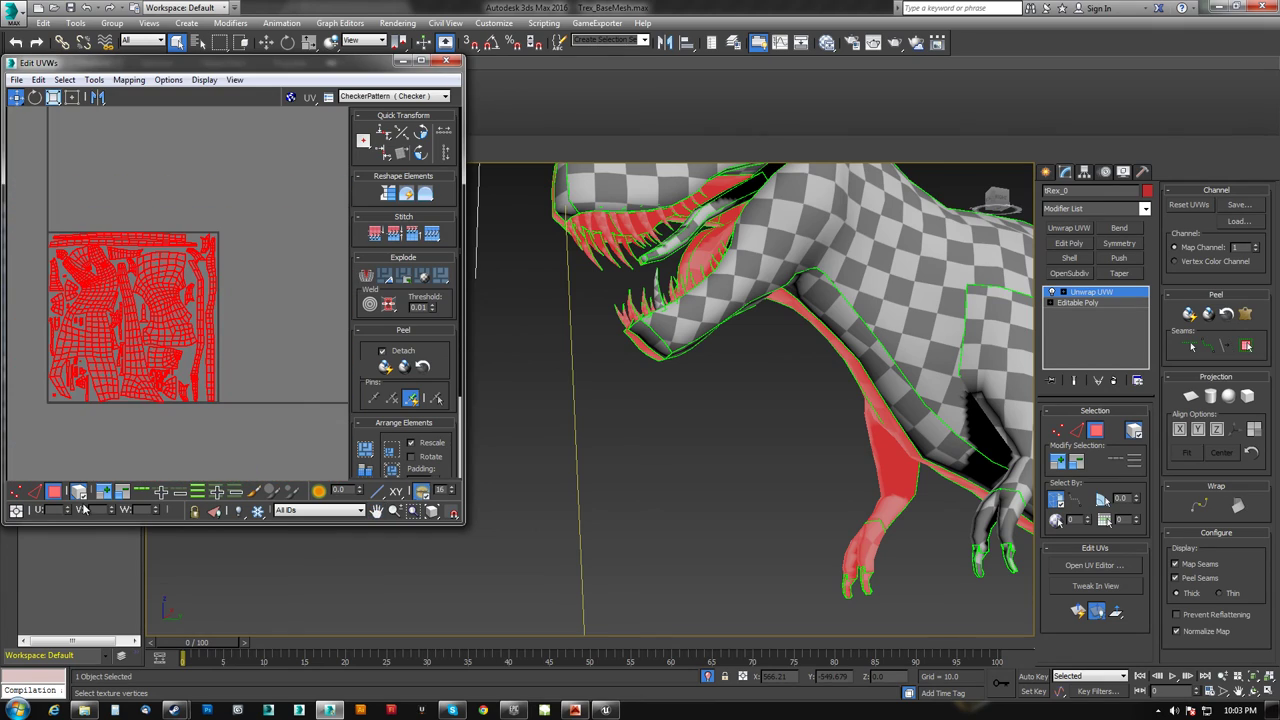
{"action": "left_click", "coordinate": [16, 511]}
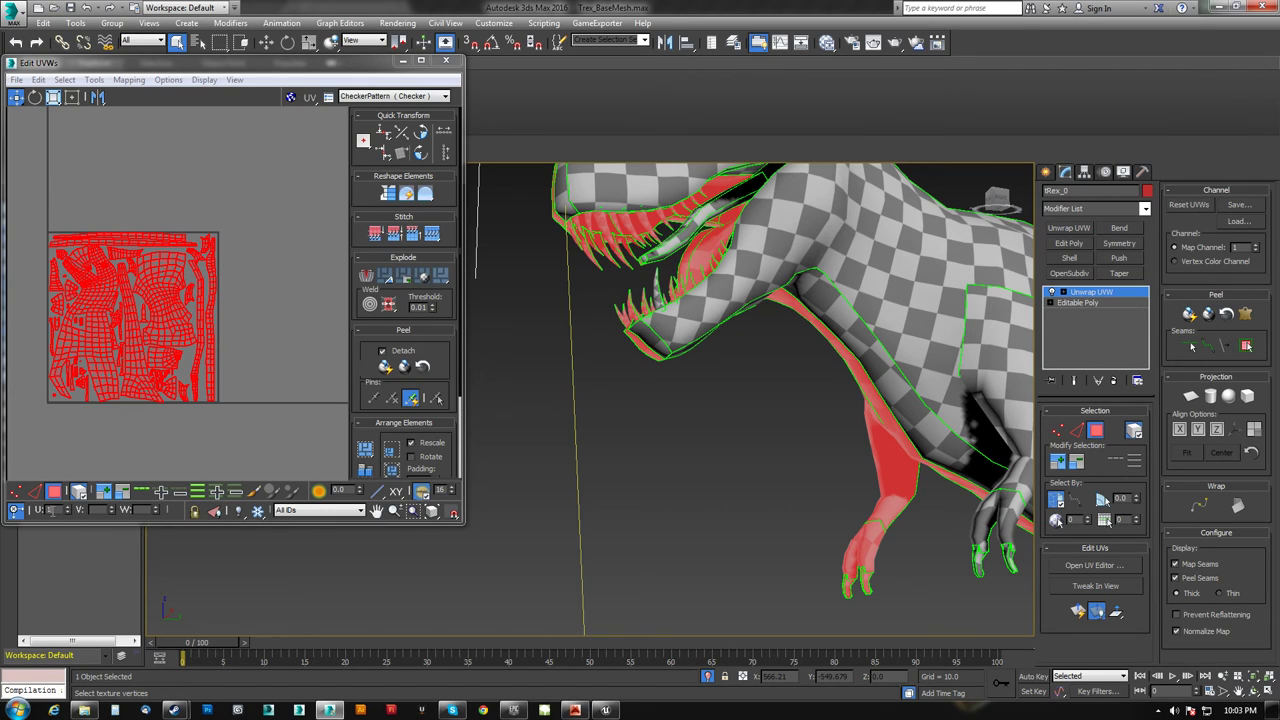
{"action": "type", "text": "1"}
{"action": "key", "text": "Return"}
{"action": "middle_click_drag", "start_coordinate": [278, 387], "coordinate": [184, 365]}
{"action": "scroll", "coordinate": [180, 310], "scroll_direction": "up", "scroll_amount": 3}
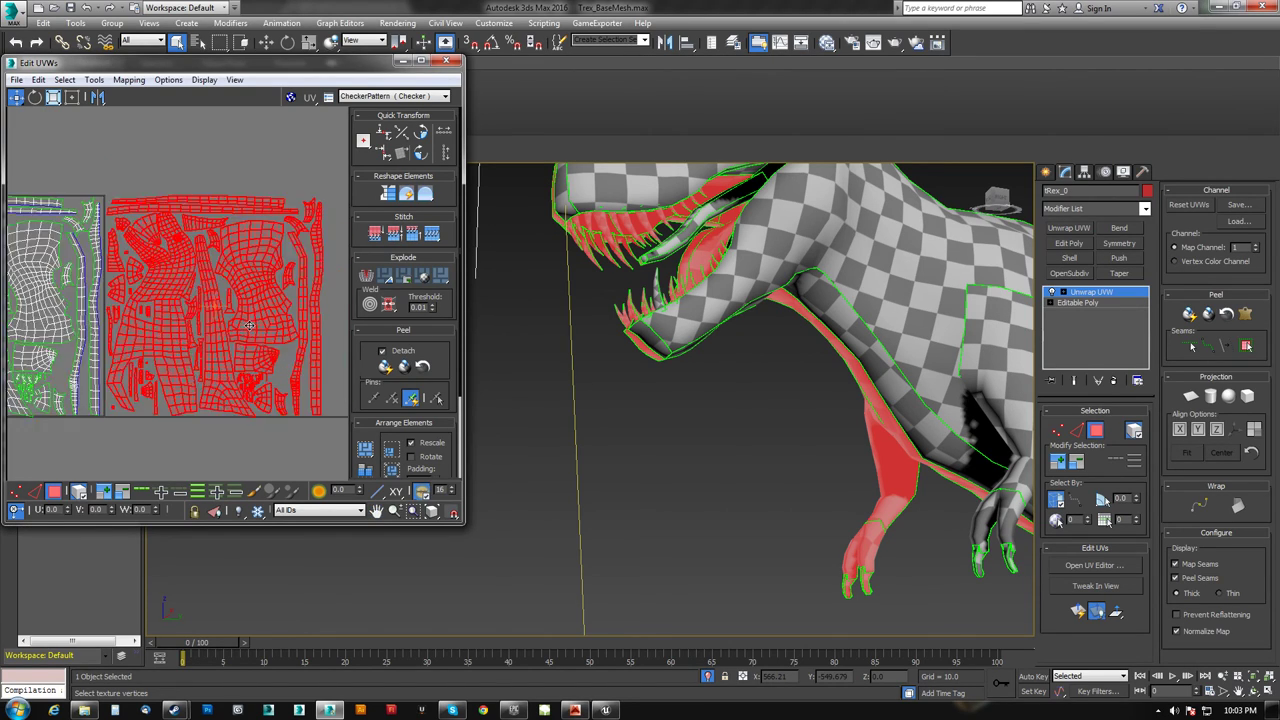
Step: Select the UV shells that remain in the original UV tile
{"action": "scroll", "coordinate": [66, 317], "scroll_direction": "down", "scroll_amount": 3}
{"action": "middle_click_drag", "start_coordinate": [66, 317], "coordinate": [256, 305]}
{"action": "left_click_drag", "start_coordinate": [234, 401], "coordinate": [252, 402]}
Step: Examine the selected half of the T-rex in wireframe, checking the feet, head, jaws and teeth for stray polygons
{"action": "middle_click_drag", "start_coordinate": [720, 337], "coordinate": [765, 430], "text": "alt"}
{"action": "scroll", "coordinate": [765, 340], "scroll_direction": "down", "scroll_amount": 5}
{"action": "scroll", "coordinate": [802, 365], "scroll_direction": "up", "scroll_amount": 6}
{"action": "scroll", "coordinate": [760, 430], "scroll_direction": "up", "scroll_amount": 6}
{"action": "middle_click_drag", "start_coordinate": [605, 422], "coordinate": [1080, 470]}
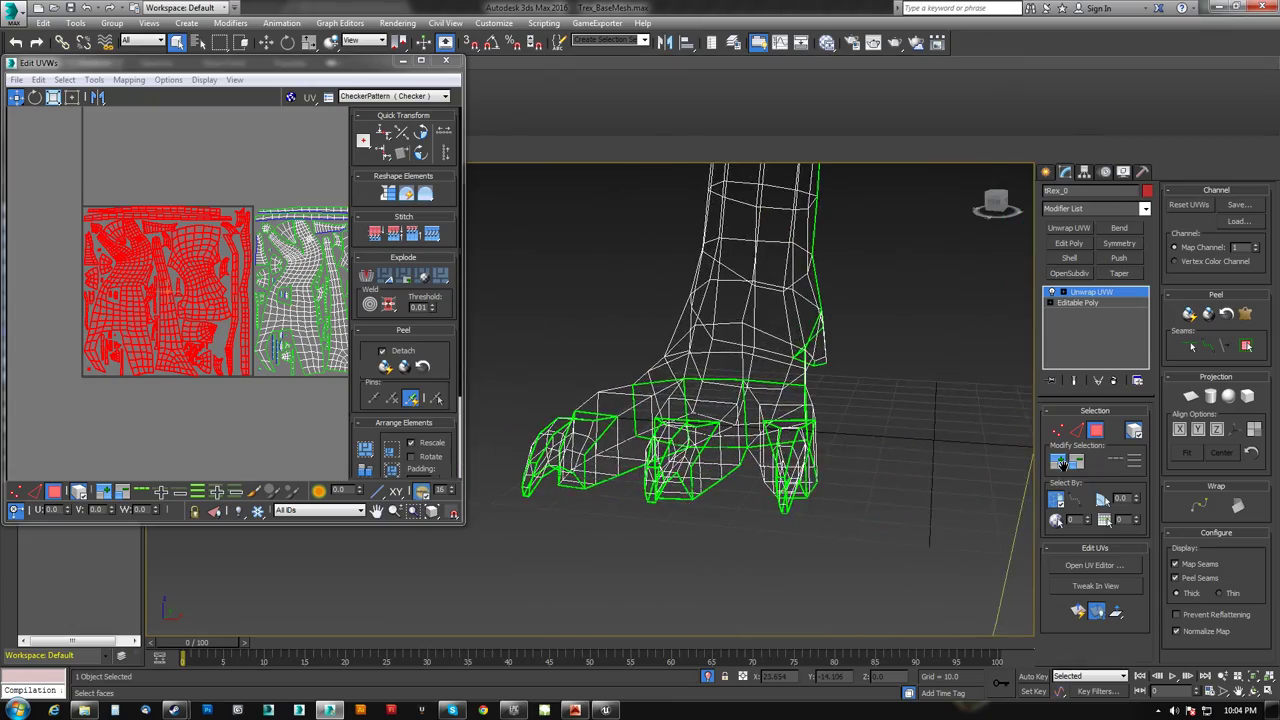
{"action": "scroll", "coordinate": [690, 430], "scroll_direction": "down", "scroll_amount": 7}
{"action": "middle_click_drag", "start_coordinate": [640, 295], "coordinate": [732, 371]}
{"action": "scroll", "coordinate": [682, 419], "scroll_direction": "up", "scroll_amount": 6}
{"action": "scroll", "coordinate": [682, 419], "scroll_direction": "up", "scroll_amount": 4}
{"action": "middle_click_drag", "start_coordinate": [892, 354], "coordinate": [766, 417]}
{"action": "scroll", "coordinate": [730, 434], "scroll_direction": "down", "scroll_amount": 7}
{"action": "middle_click_drag", "start_coordinate": [728, 378], "coordinate": [716, 600]}
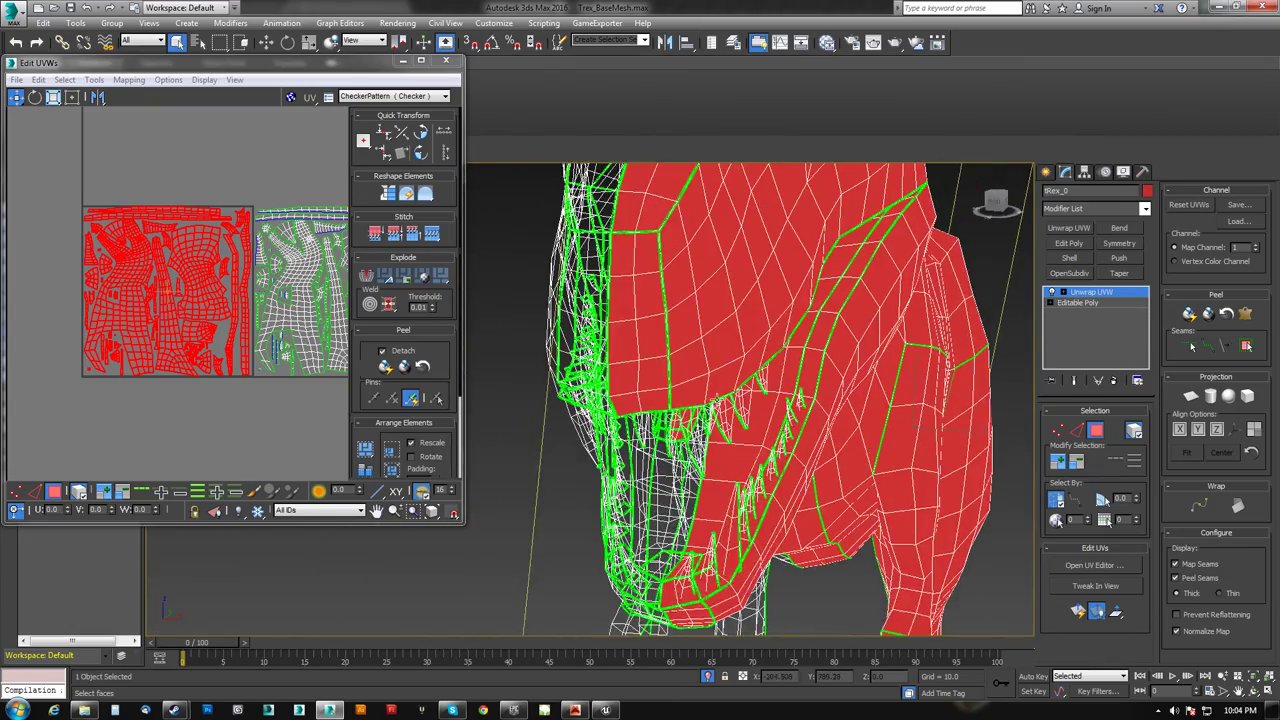
{"action": "scroll", "coordinate": [716, 560], "scroll_direction": "down", "scroll_amount": 7}
{"action": "middle_click_drag", "start_coordinate": [716, 520], "coordinate": [680, 510], "text": "alt"}
{"action": "middle_click_drag", "start_coordinate": [221, 347], "coordinate": [207, 345]}
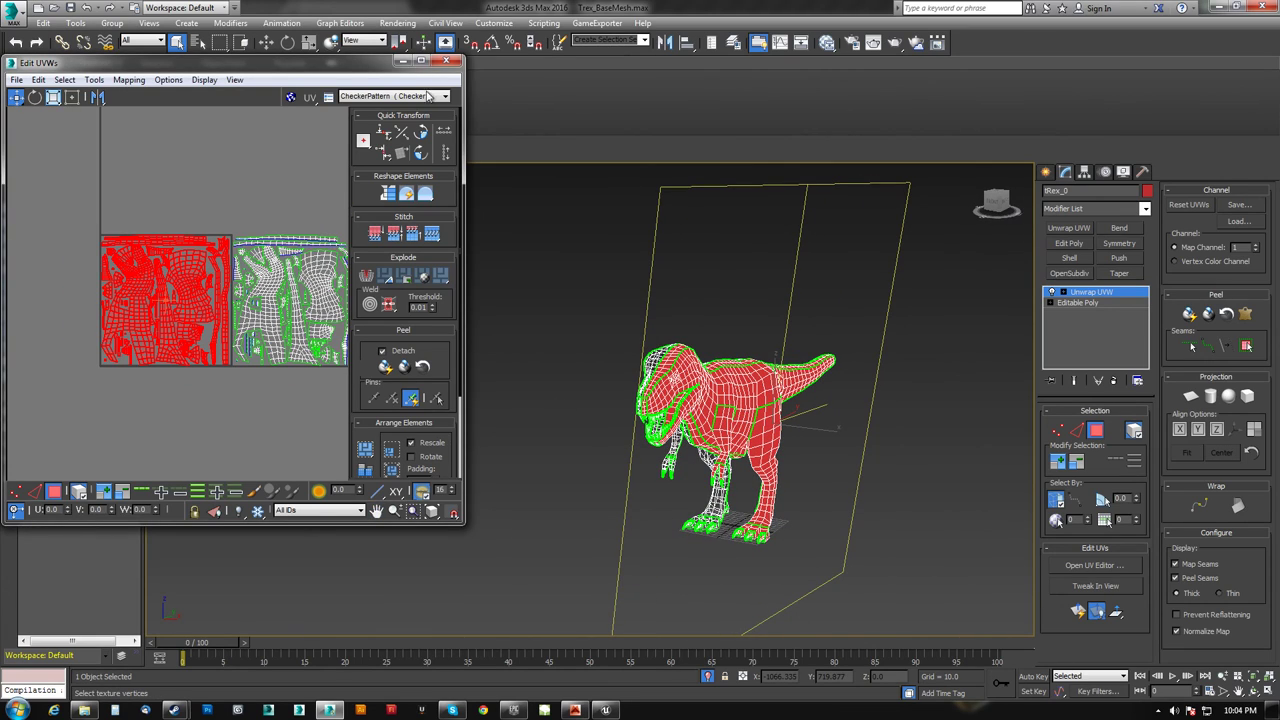
Step: Close the UV editor and set up an export of the T-rex in the gw::OBJ-Exporter format
{"action": "left_click", "coordinate": [448, 61]}
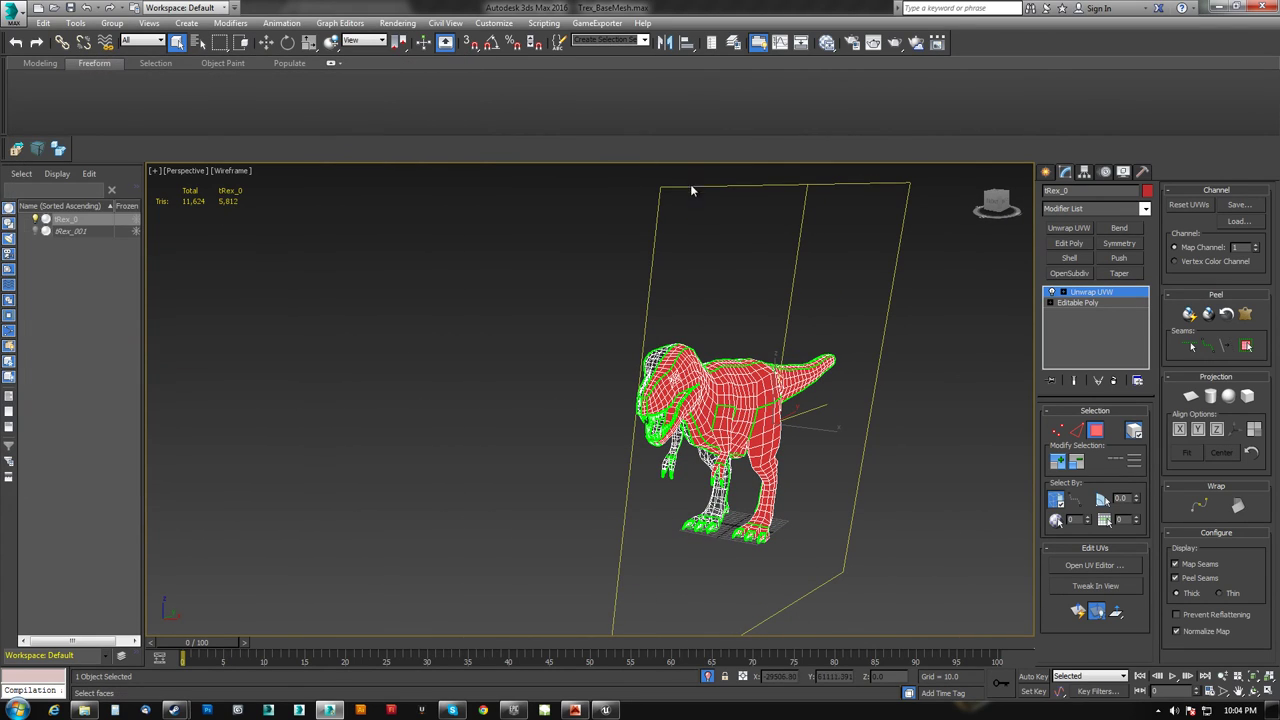
{"action": "left_click", "coordinate": [1092, 294]}
{"action": "left_click", "coordinate": [17, 152]}
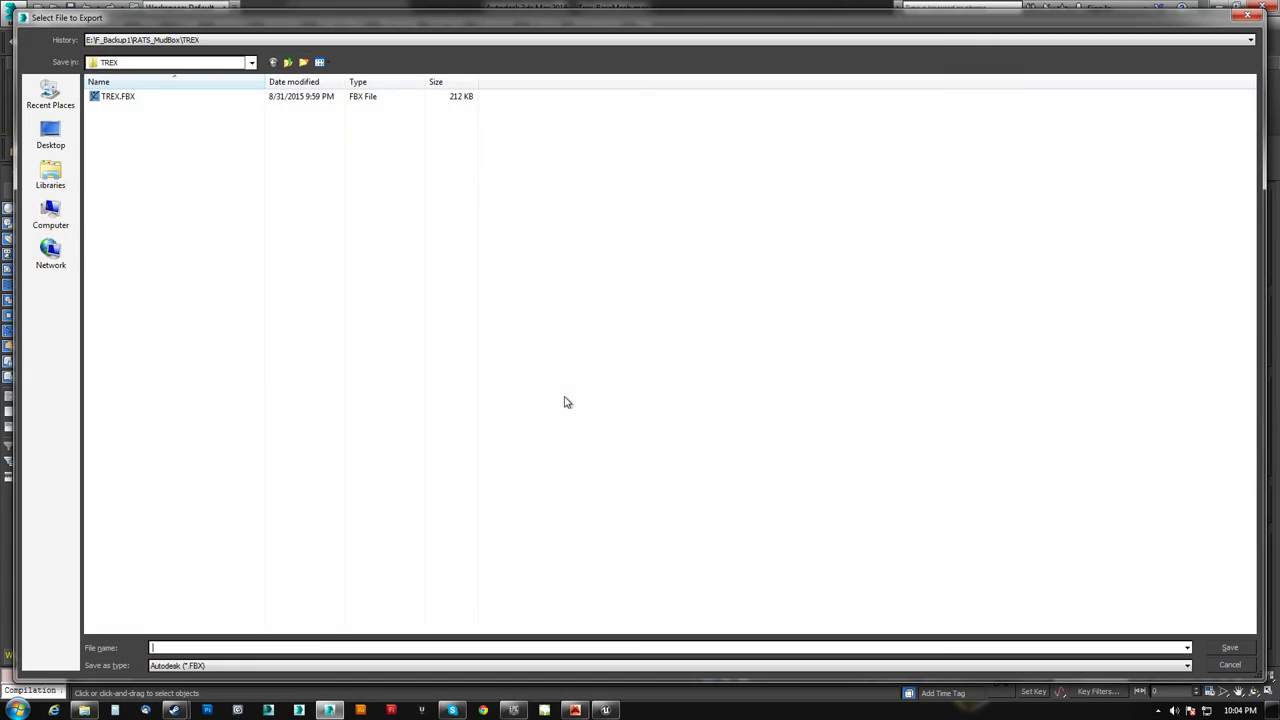
{"action": "left_click", "coordinate": [175, 99]}
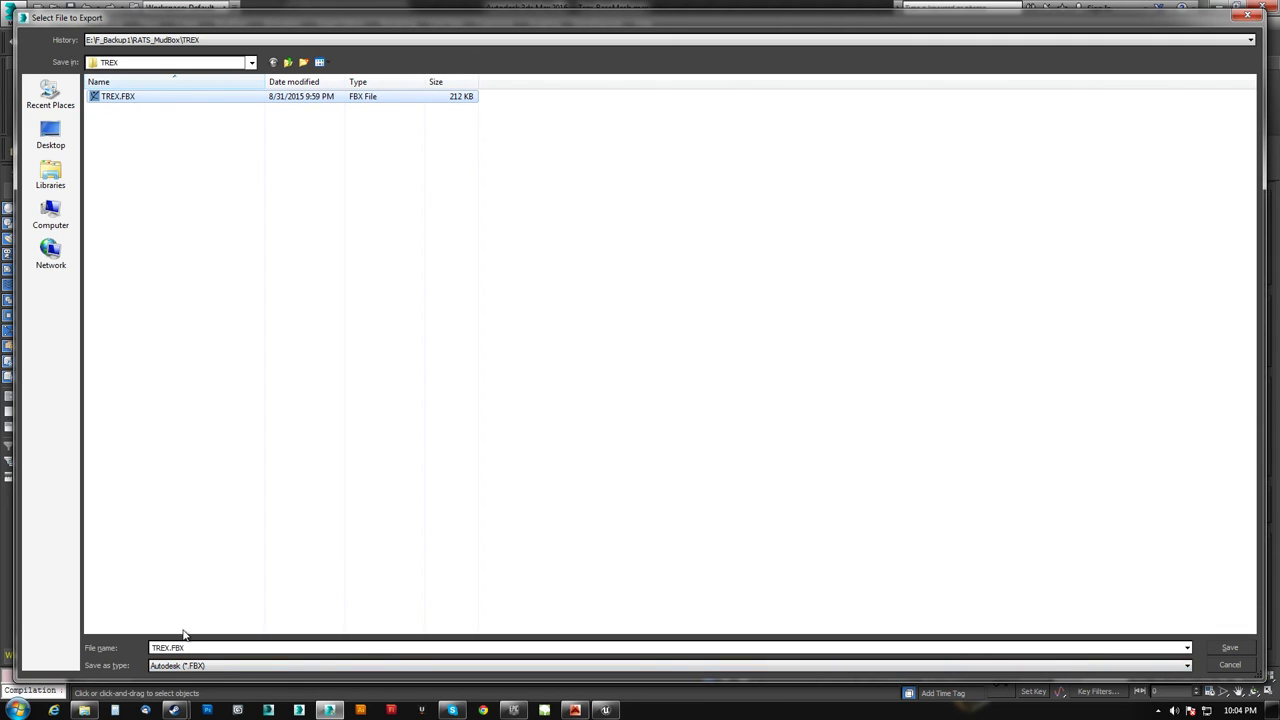
{"action": "left_click", "coordinate": [196, 667]}
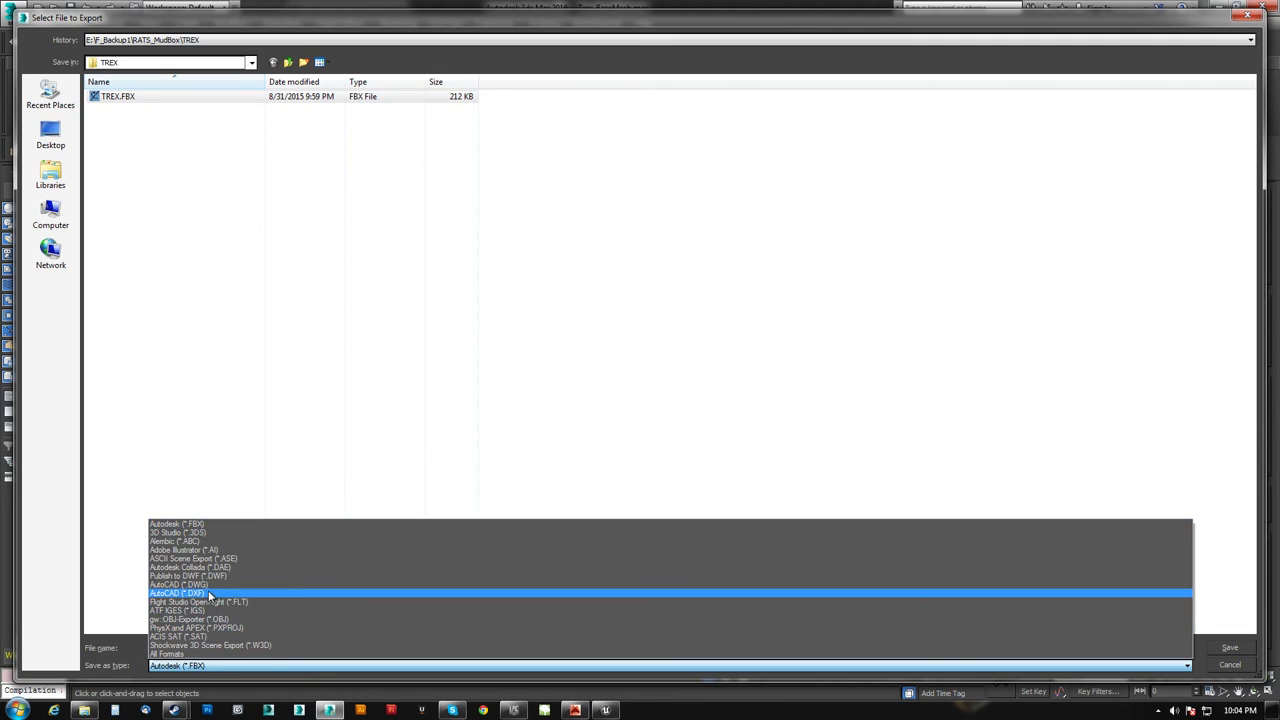
{"action": "left_click", "coordinate": [222, 619]}
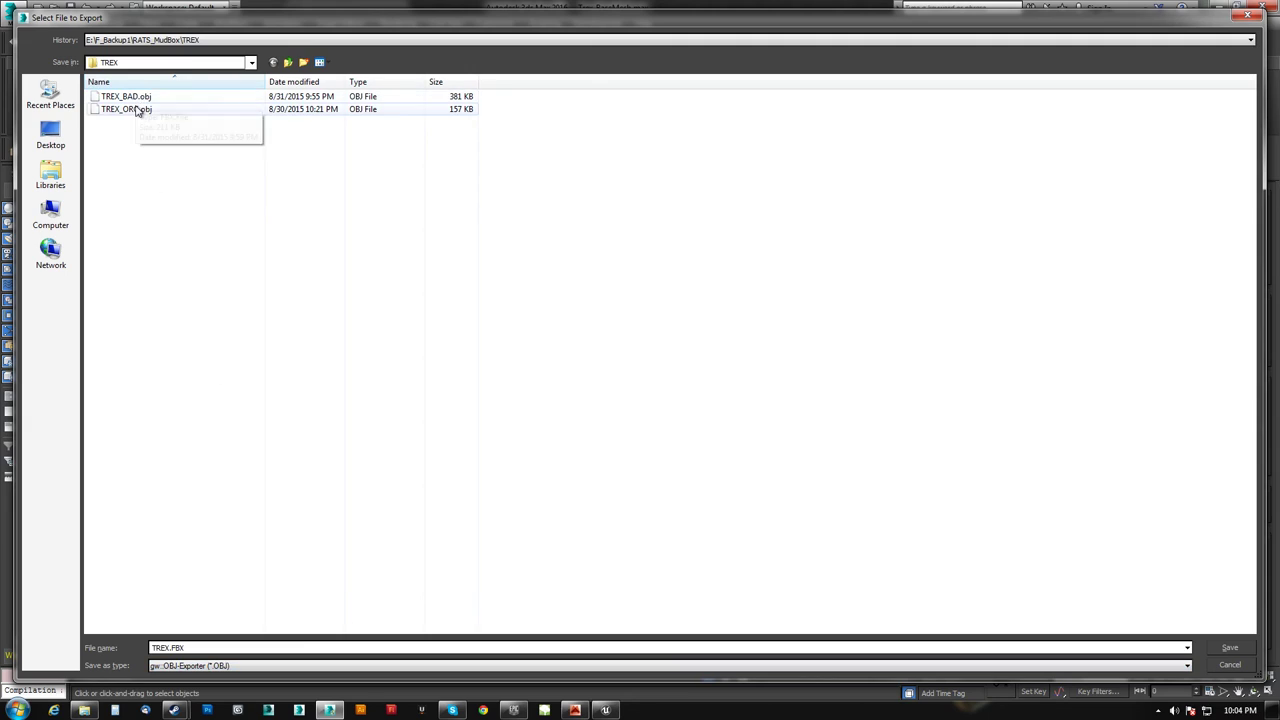
Step: Export the T-rex as TREX_GOOD in the TREX folder, keeping the current OBJ export options
{"action": "left_click", "coordinate": [138, 99]}
{"action": "left_click", "coordinate": [180, 650]}
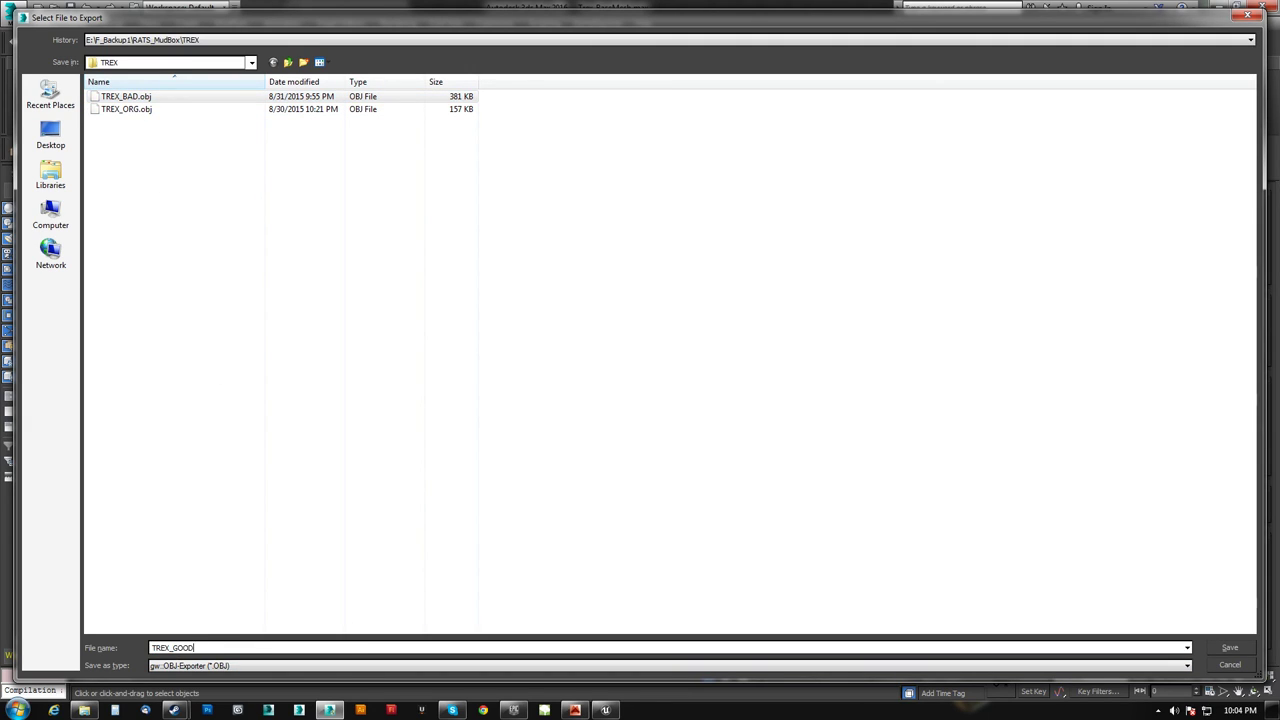
{"action": "type", "text": "TREX_GOOD"}
{"action": "left_click", "coordinate": [1229, 647]}
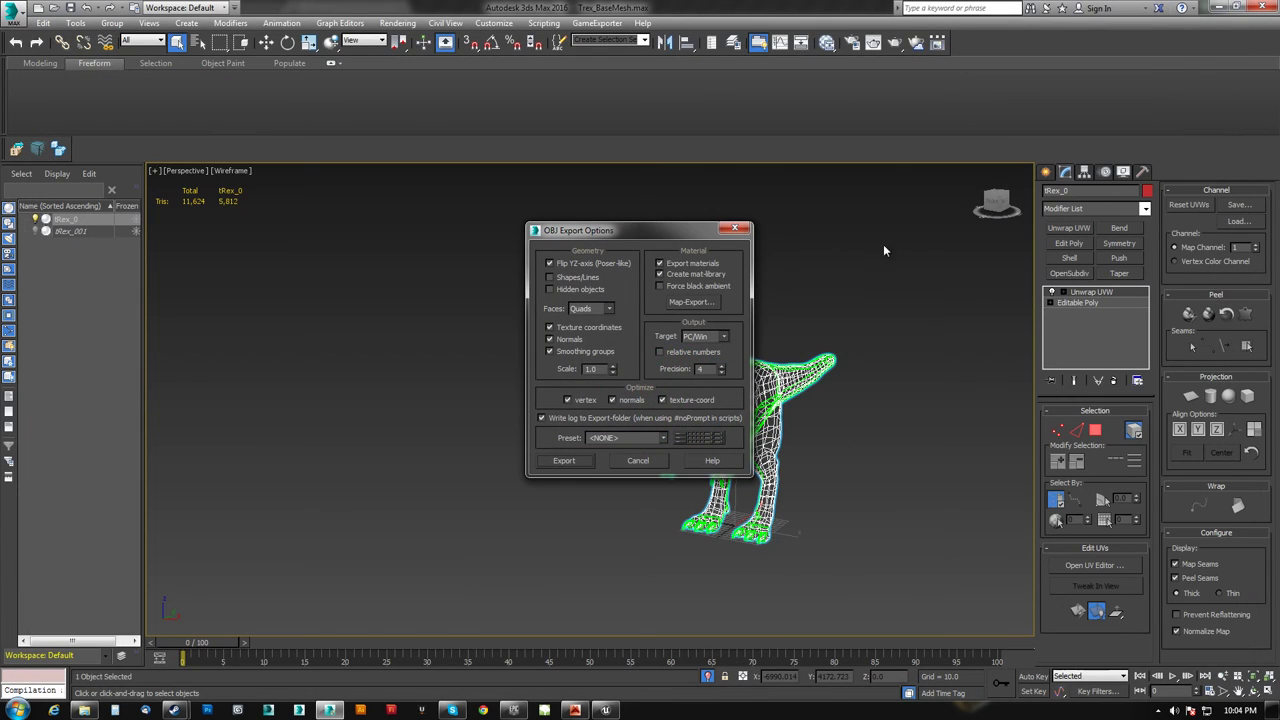
{"action": "left_click", "coordinate": [563, 461]}
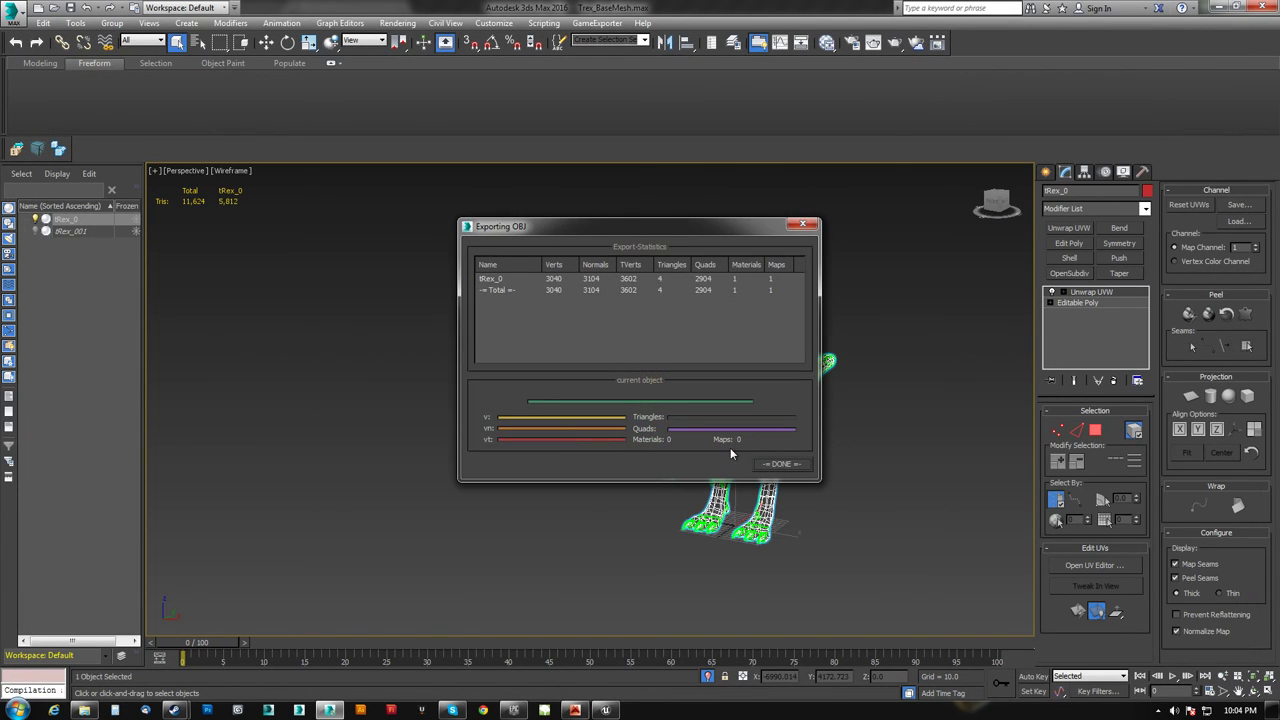
{"action": "left_click", "coordinate": [775, 462]}
Step: Switch to Mudbox, start a new scene and open the exported TREX_GOOD model
{"action": "left_click", "coordinate": [575, 710]}
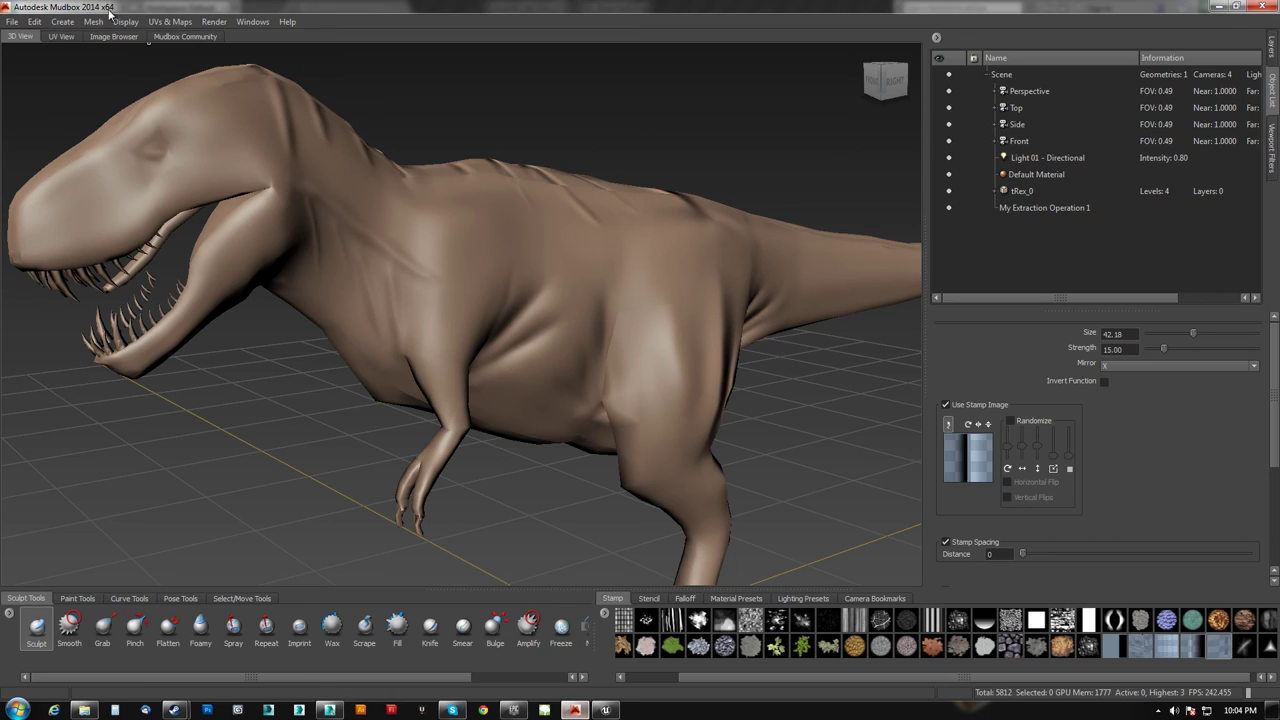
{"action": "left_click", "coordinate": [12, 21]}
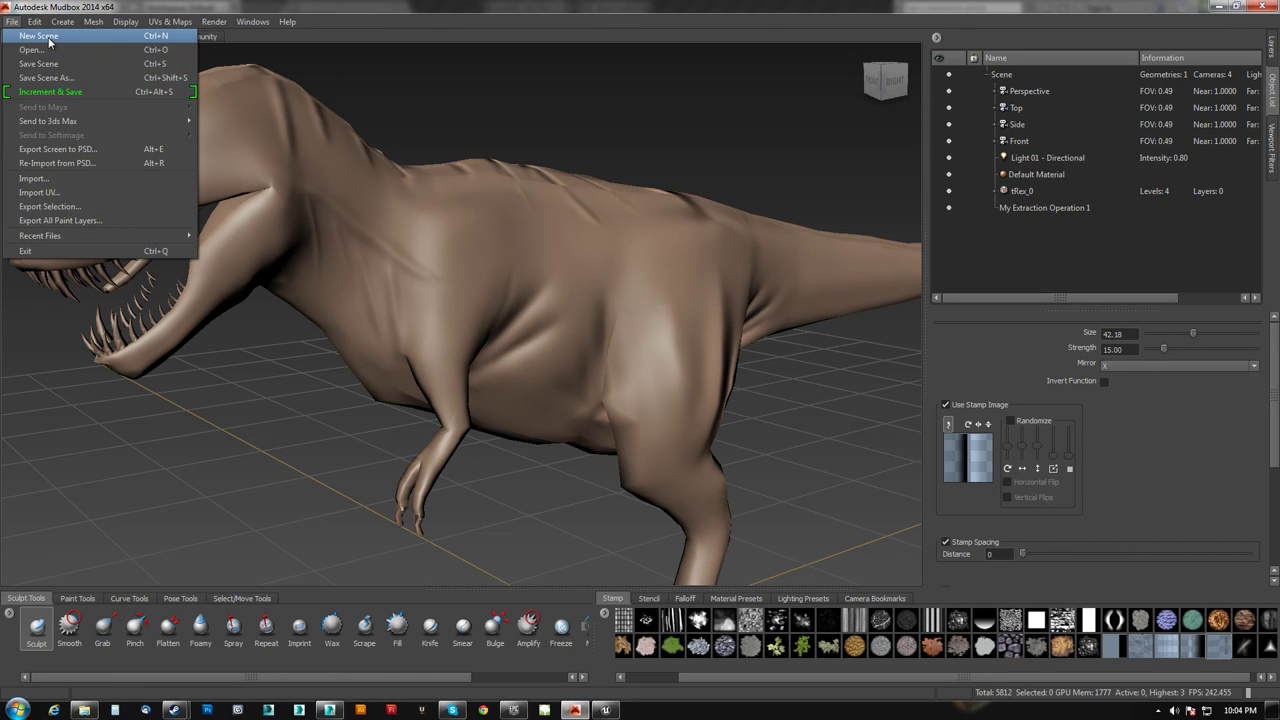
{"action": "left_click", "coordinate": [38, 36]}
{"action": "left_click", "coordinate": [637, 372]}
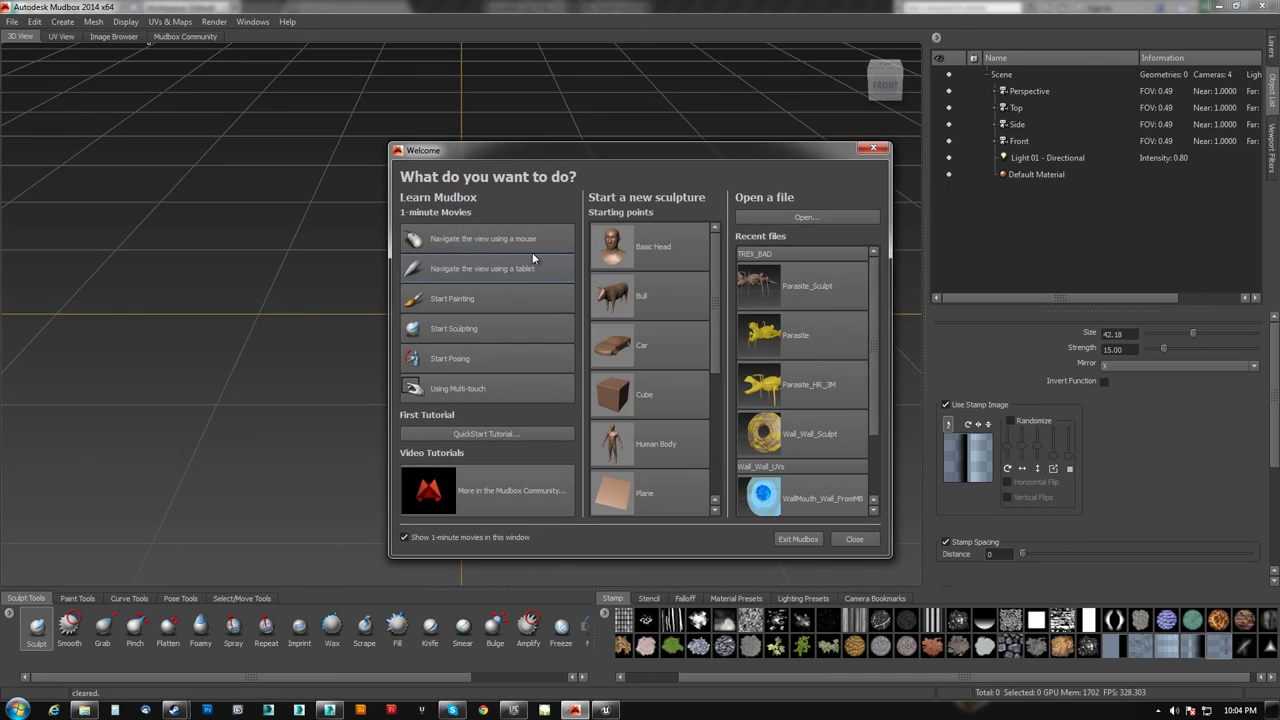
{"action": "left_click", "coordinate": [779, 214]}
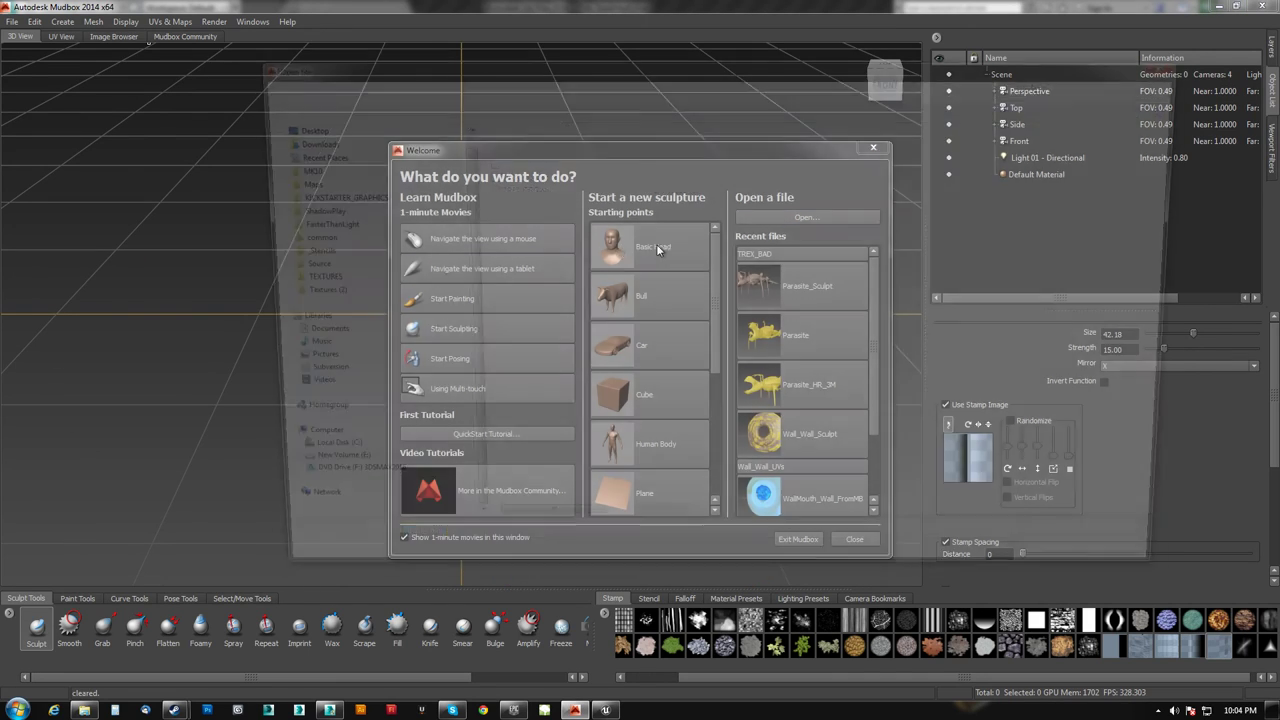
{"action": "double_click", "coordinate": [528, 175]}
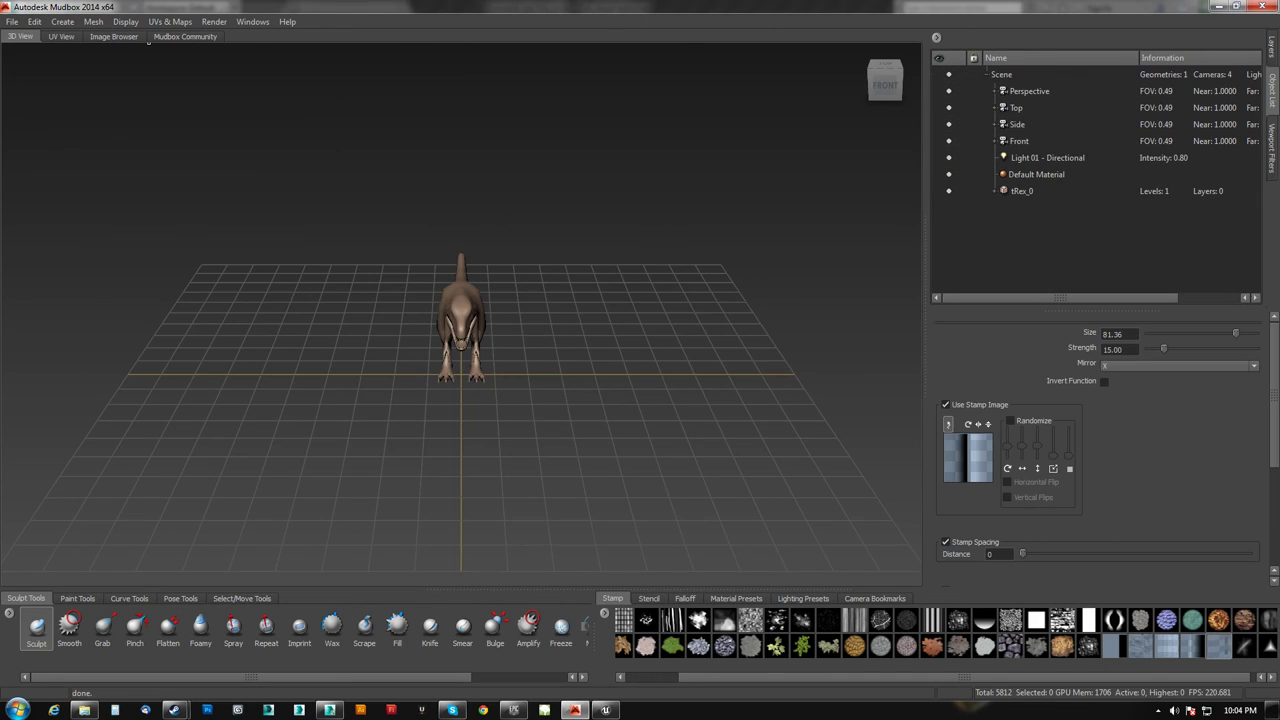
Step: Subdivide the T-rex mesh three times, up to level 3
{"action": "left_click_drag", "start_coordinate": [450, 335], "coordinate": [290, 305], "text": "alt"}
{"action": "right_click_drag", "start_coordinate": [290, 305], "coordinate": [400, 315], "text": "alt"}
{"action": "left_click_drag", "start_coordinate": [340, 315], "coordinate": [453, 273], "text": "alt"}
{"action": "key", "text": "shift+d"}
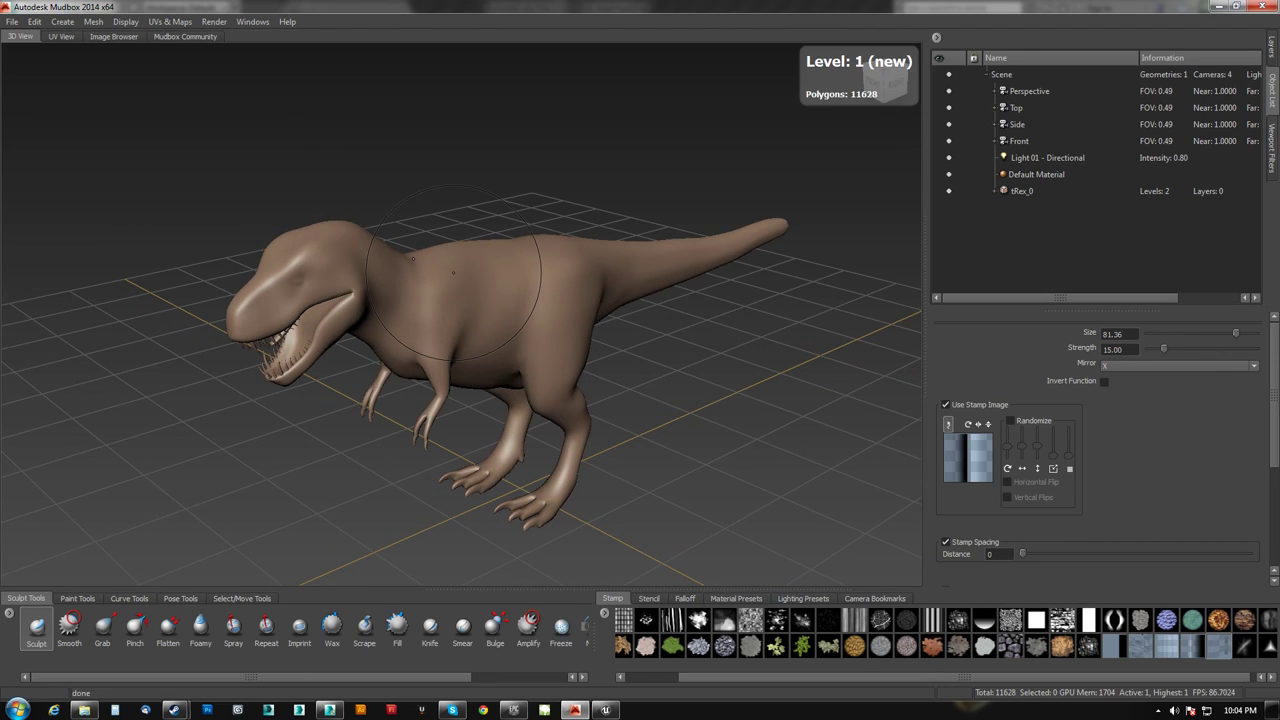
{"action": "key", "text": "shift+d"}
{"action": "key", "text": "shift+d"}
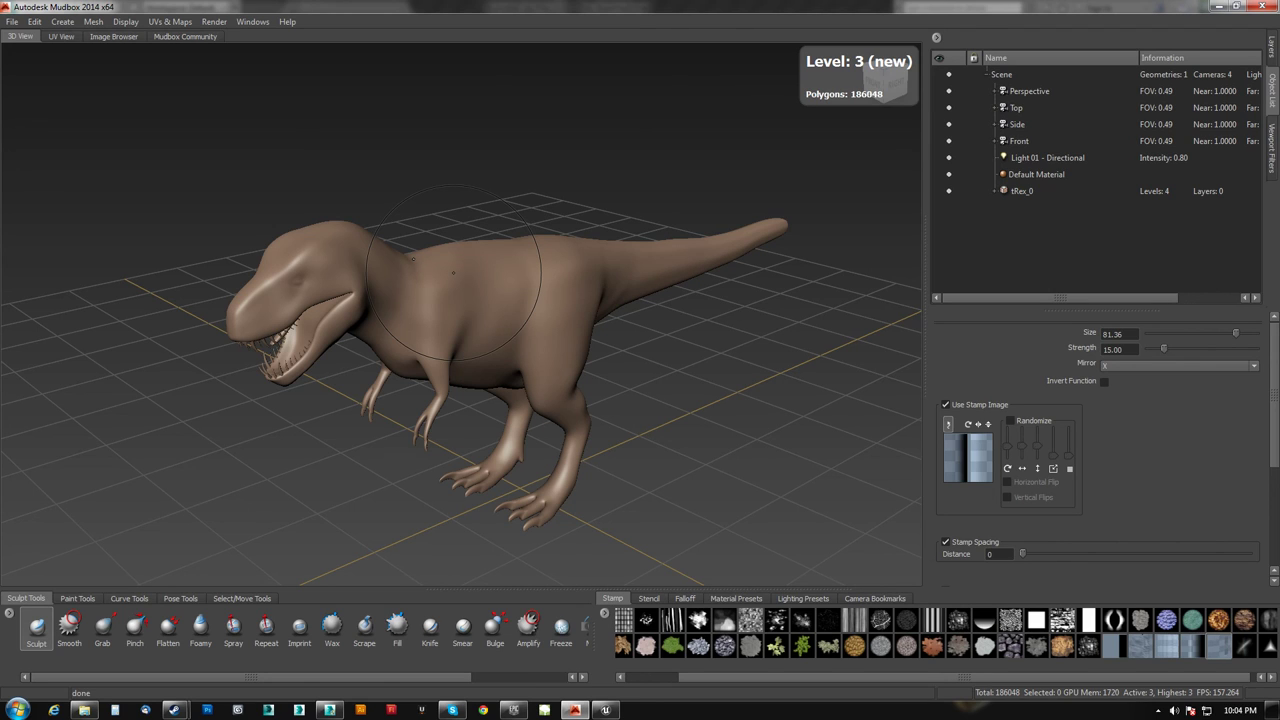
Step: Sculpt skin folds behind the T-rex's arm and along its flank with a reduced Sculpt brush size
{"action": "right_click_drag", "start_coordinate": [453, 272], "coordinate": [441, 218], "text": "alt"}
{"action": "left_click_drag", "start_coordinate": [442, 231], "coordinate": [385, 231]}
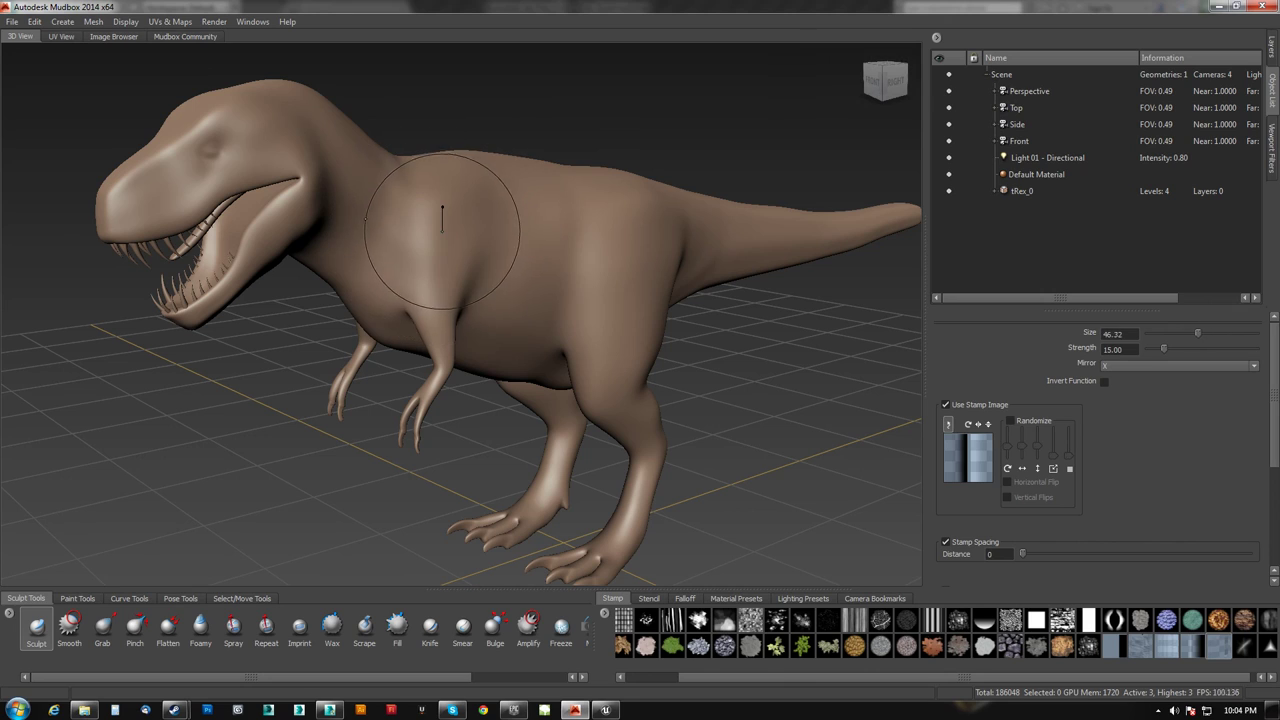
{"action": "left_click_drag", "start_coordinate": [441, 276], "coordinate": [417, 260], "text": "alt"}
{"action": "mouse_move", "coordinate": [367, 209]}
{"action": "left_mouse_down"}
{"action": "mouse_move", "coordinate": [373, 292]}
{"action": "mouse_move", "coordinate": [383, 235]}
{"action": "left_mouse_up"}
{"action": "mouse_move", "coordinate": [415, 193]}
{"action": "left_mouse_down"}
{"action": "mouse_move", "coordinate": [375, 215]}
{"action": "mouse_move", "coordinate": [446, 174]}
{"action": "left_mouse_up"}
{"action": "mouse_move", "coordinate": [393, 249]}
{"action": "left_mouse_down"}
{"action": "mouse_move", "coordinate": [474, 181]}
{"action": "mouse_move", "coordinate": [495, 209]}
{"action": "mouse_move", "coordinate": [517, 307]}
{"action": "left_mouse_up"}
{"action": "left_click_drag", "start_coordinate": [460, 242], "coordinate": [514, 309]}
Step: Sculpt a row of short ridges across the T-rex's back from the shoulders to the hips
{"action": "mouse_move", "coordinate": [516, 300]}
{"action": "left_mouse_down", "text": "alt"}
{"action": "mouse_move", "coordinate": [483, 256]}
{"action": "mouse_move", "coordinate": [530, 210]}
{"action": "mouse_move", "coordinate": [580, 207]}
{"action": "mouse_move", "coordinate": [363, 263]}
{"action": "mouse_move", "coordinate": [351, 342]}
{"action": "left_mouse_up", "text": "alt"}
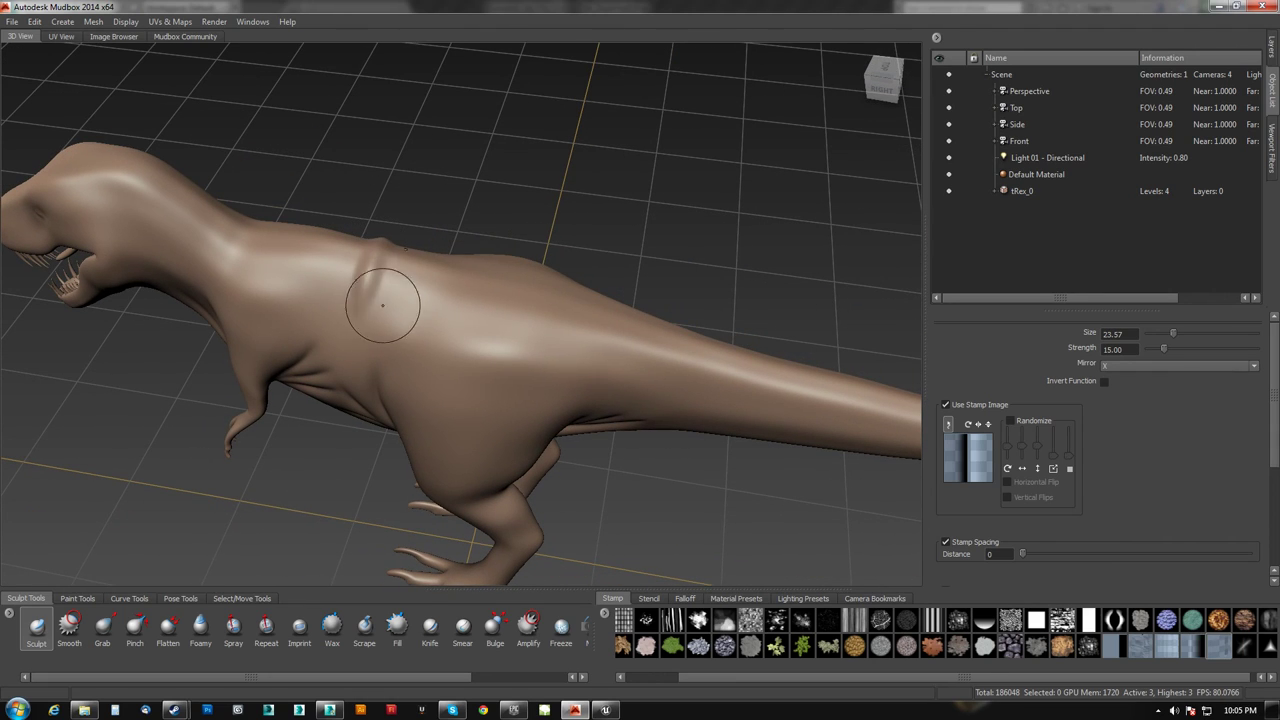
{"action": "left_click_drag", "start_coordinate": [424, 256], "coordinate": [399, 340]}
{"action": "left_click_drag", "start_coordinate": [466, 260], "coordinate": [445, 349]}
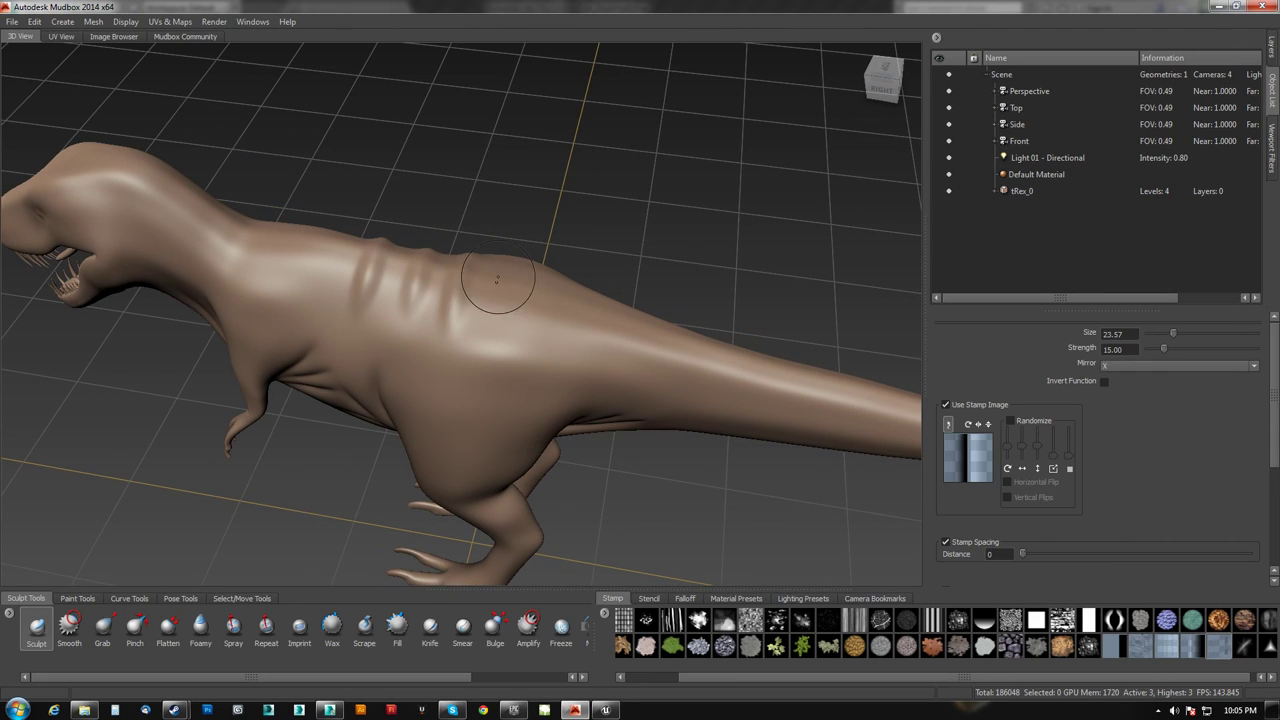
{"action": "left_click_drag", "start_coordinate": [502, 273], "coordinate": [473, 350]}
{"action": "left_click_drag", "start_coordinate": [542, 274], "coordinate": [523, 342]}
{"action": "mouse_move", "coordinate": [521, 331]}
{"action": "left_mouse_down", "text": "alt"}
{"action": "mouse_move", "coordinate": [384, 330]}
{"action": "mouse_move", "coordinate": [331, 369]}
{"action": "left_mouse_up", "text": "alt"}
{"action": "left_click_drag", "start_coordinate": [332, 361], "coordinate": [362, 283], "text": "alt"}
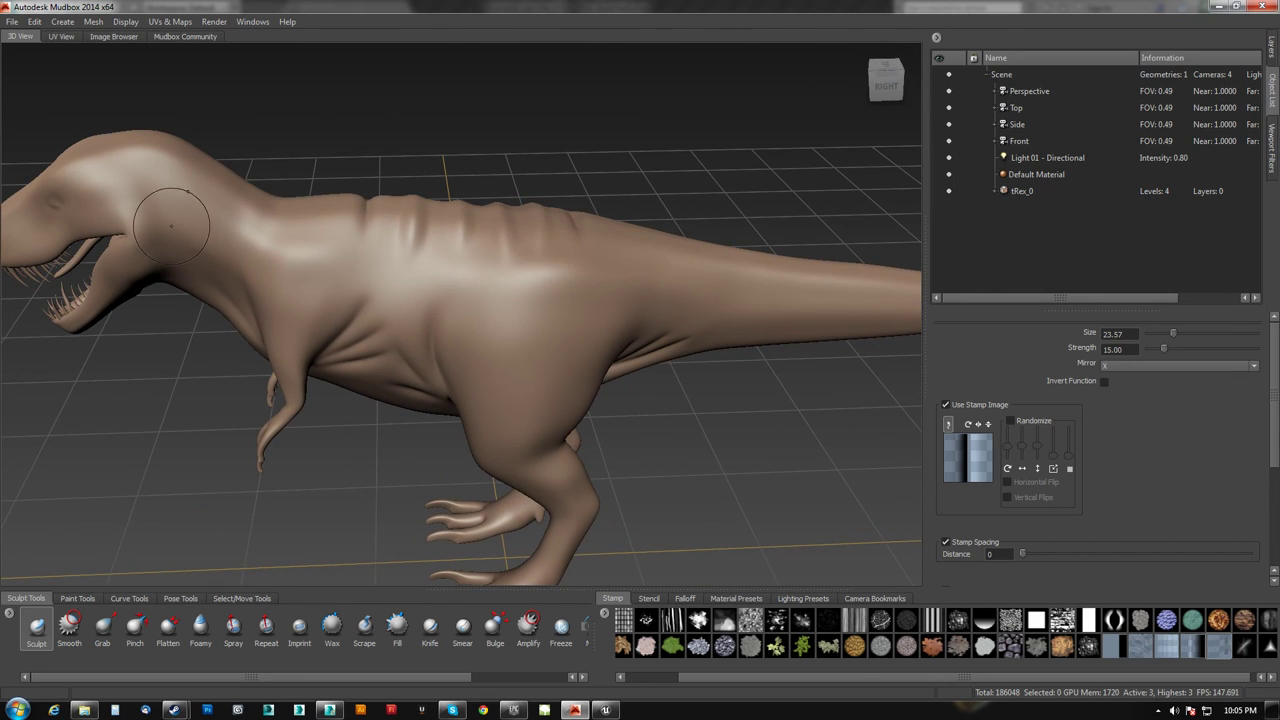
Step: Sculpt vertical skin folds down the side of the T-rex's neck with the Sculpt brush size reduced to 11.08
{"action": "mouse_move", "coordinate": [175, 218]}
{"action": "left_mouse_down"}
{"action": "mouse_move", "coordinate": [150, 218]}
{"action": "mouse_move", "coordinate": [177, 172]}
{"action": "mouse_move", "coordinate": [222, 206]}
{"action": "mouse_move", "coordinate": [256, 270]}
{"action": "mouse_move", "coordinate": [292, 212]}
{"action": "left_mouse_up"}
{"action": "mouse_move", "coordinate": [293, 72]}
{"action": "left_mouse_down"}
{"action": "mouse_move", "coordinate": [287, 160]}
{"action": "mouse_move", "coordinate": [300, 160]}
{"action": "mouse_move", "coordinate": [304, 186]}
{"action": "left_mouse_up"}
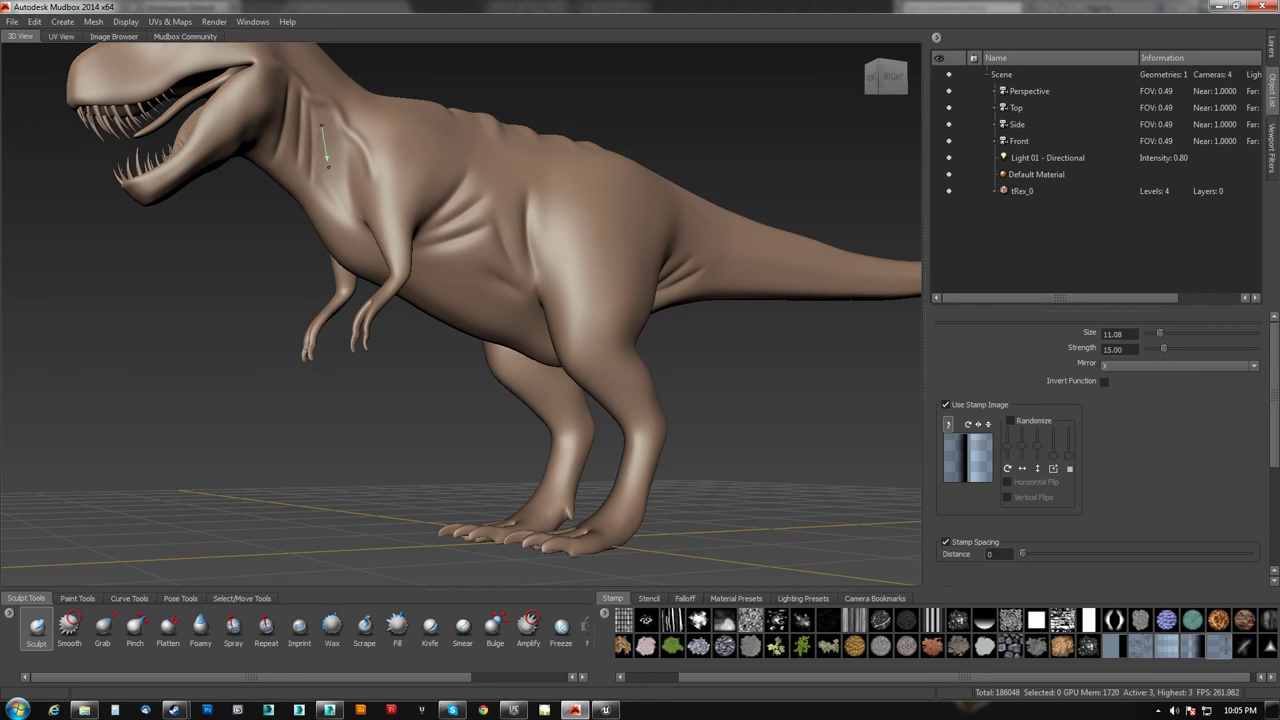
{"action": "left_click_drag", "start_coordinate": [328, 107], "coordinate": [338, 187]}
Step: Sculpt a crease around the T-rex's eye and check the sculpted model from the side and front
{"action": "mouse_move", "coordinate": [358, 246]}
{"action": "left_mouse_down", "text": "alt"}
{"action": "mouse_move", "coordinate": [428, 195]}
{"action": "mouse_move", "coordinate": [440, 206]}
{"action": "mouse_move", "coordinate": [420, 285]}
{"action": "mouse_move", "coordinate": [300, 330]}
{"action": "mouse_move", "coordinate": [318, 284]}
{"action": "left_mouse_up", "text": "alt"}
{"action": "middle_click_drag", "start_coordinate": [263, 192], "coordinate": [405, 180], "text": "alt"}
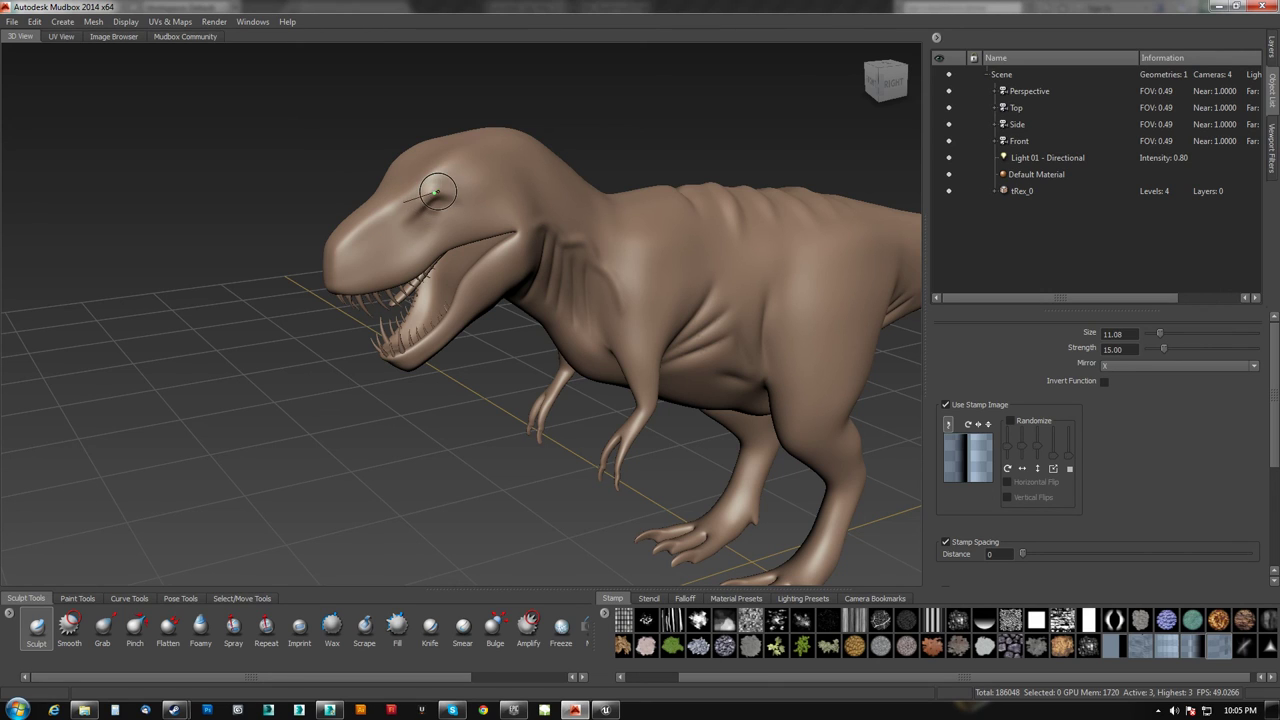
{"action": "left_click_drag", "start_coordinate": [400, 207], "coordinate": [449, 290], "text": "alt"}
{"action": "right_click_drag", "start_coordinate": [449, 290], "coordinate": [377, 168], "text": "alt"}
{"action": "left_click_drag", "start_coordinate": [377, 168], "coordinate": [408, 136], "text": "alt"}
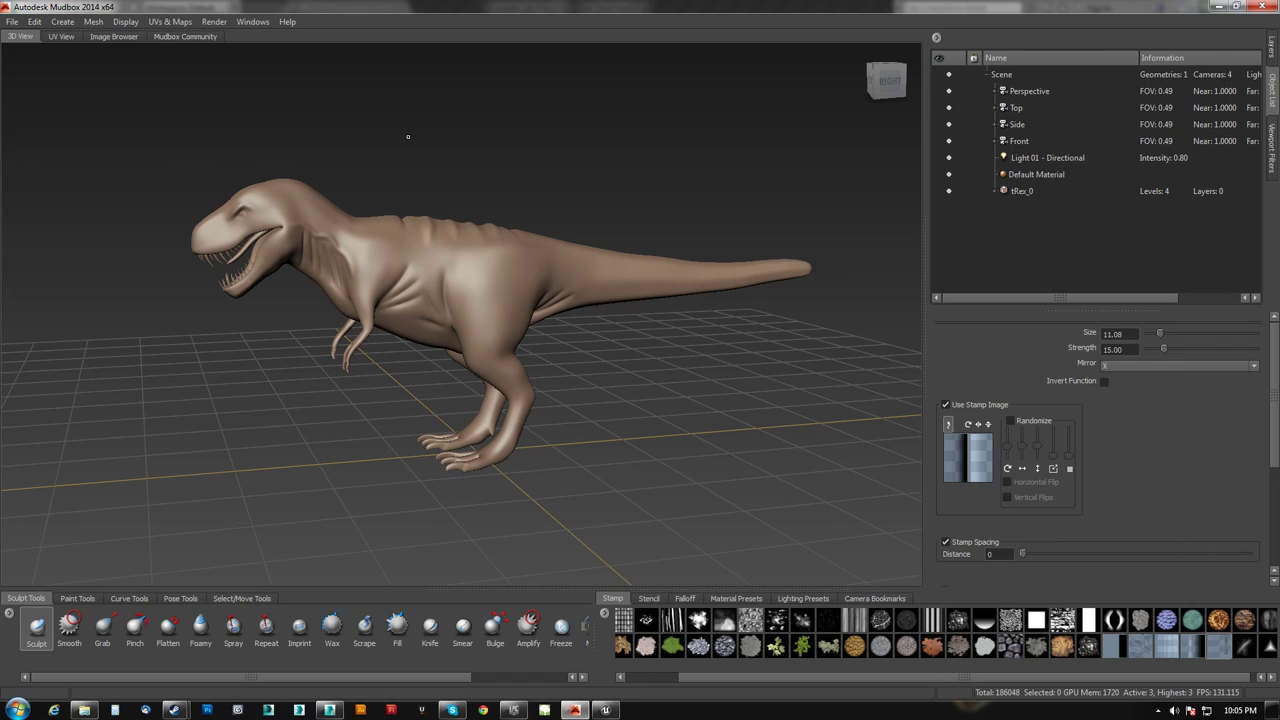
{"action": "left_click_drag", "start_coordinate": [444, 319], "coordinate": [480, 320], "text": "alt"}
{"action": "right_click_drag", "start_coordinate": [480, 320], "coordinate": [449, 372], "text": "alt"}
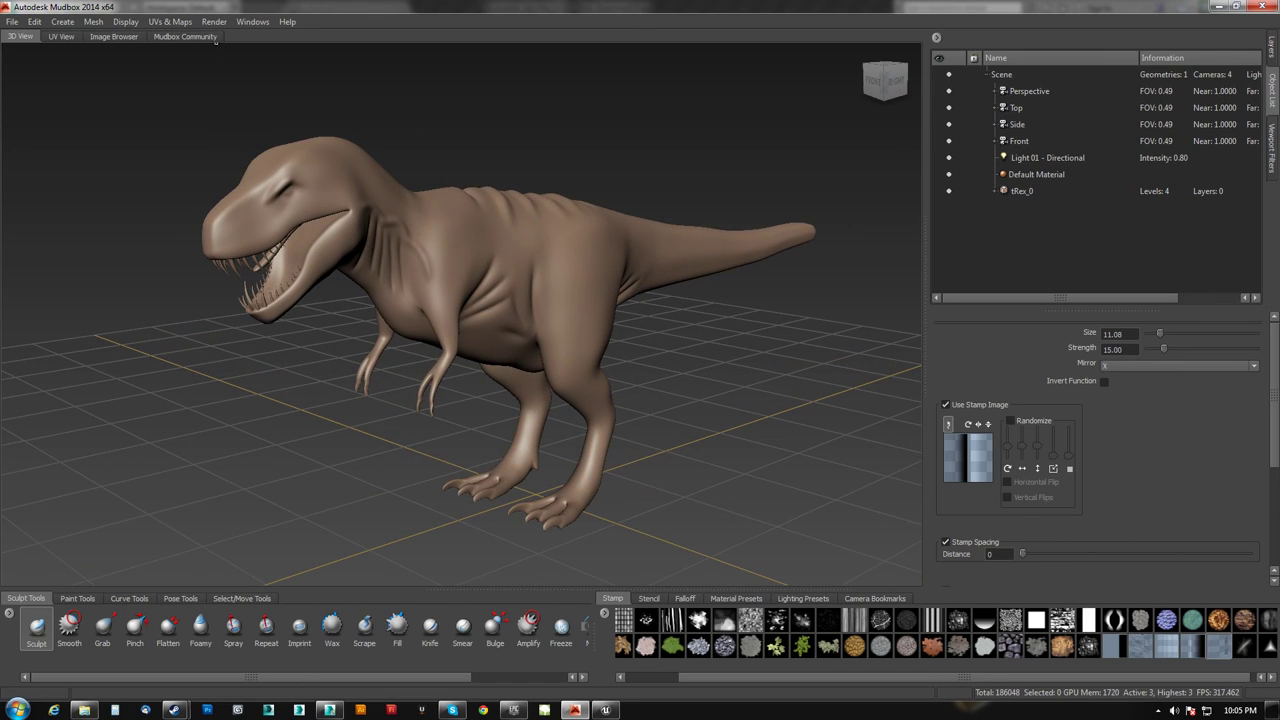
Step: Start a new normal map extraction with target model smoothing turned off and the method set to Subdivision
{"action": "left_click", "coordinate": [170, 21]}
{"action": "mouse_move", "coordinate": [240, 108]}
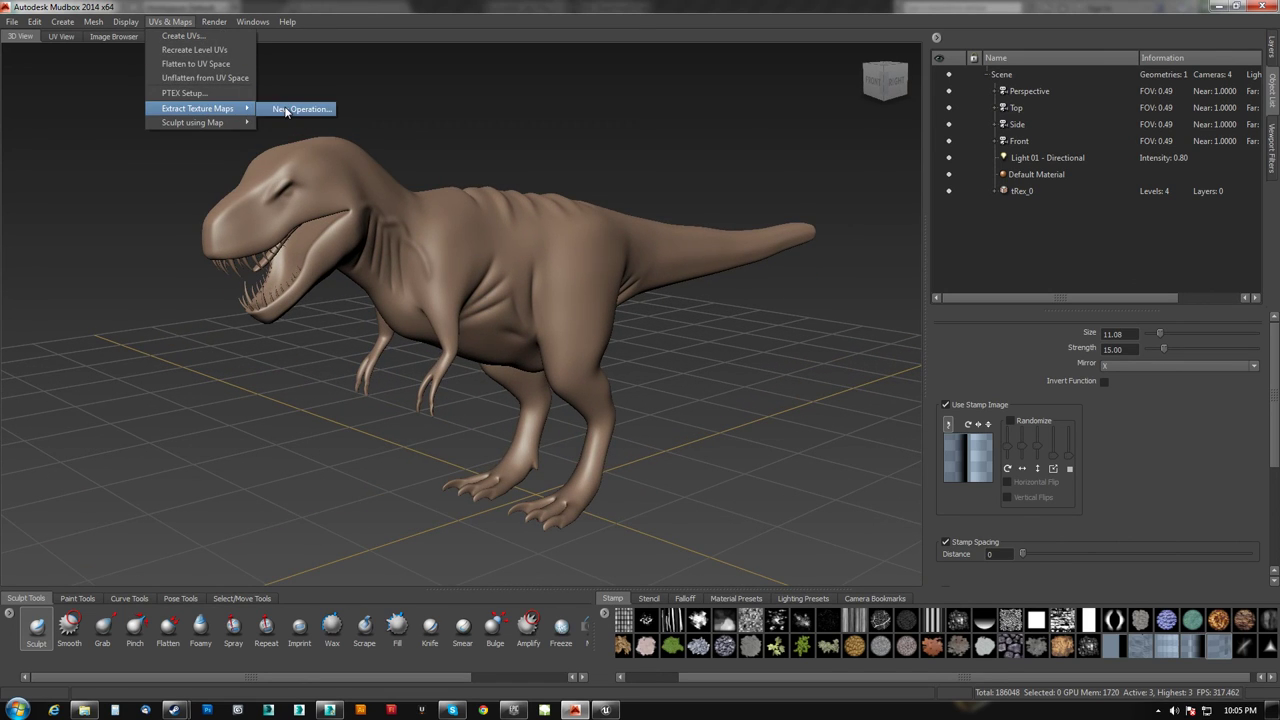
{"action": "left_click", "coordinate": [286, 111]}
{"action": "left_click", "coordinate": [560, 344]}
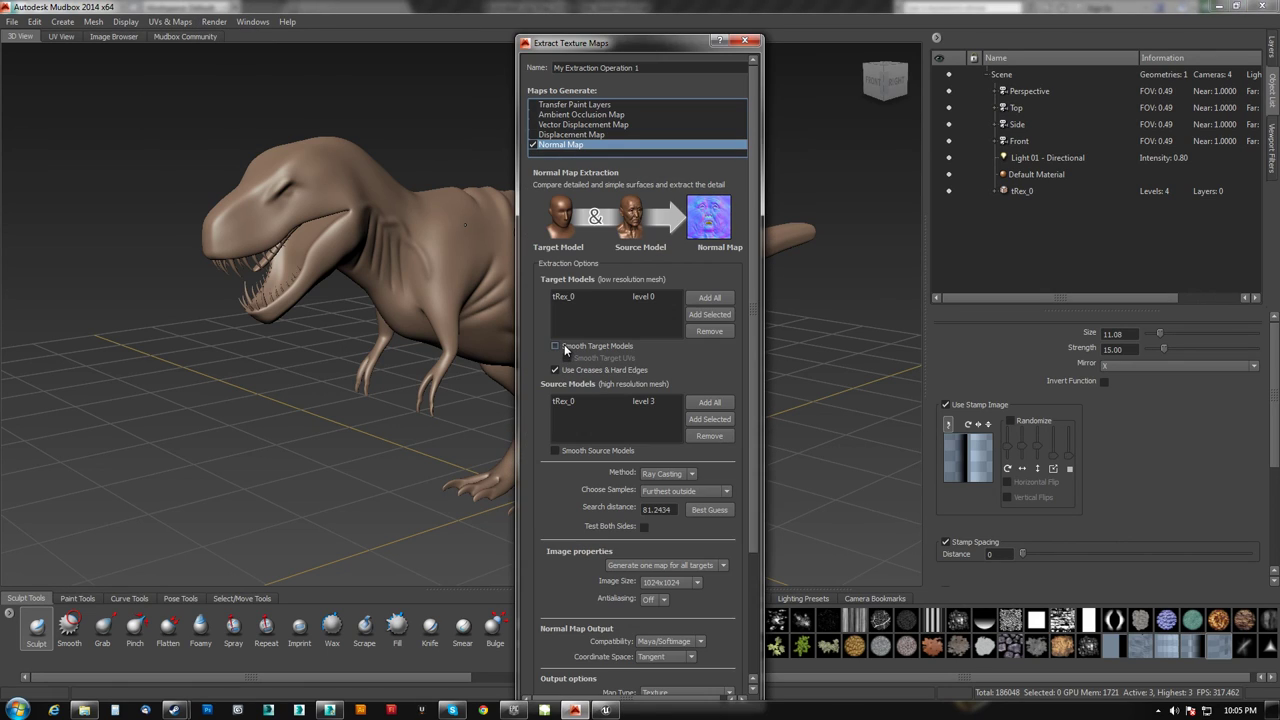
{"action": "left_click", "coordinate": [665, 473]}
{"action": "left_click", "coordinate": [668, 489]}
Step: Set the normal map's image size to 2048x2048, antialiasing to 8X and compatibility to 3ds Max
{"action": "left_click", "coordinate": [673, 530]}
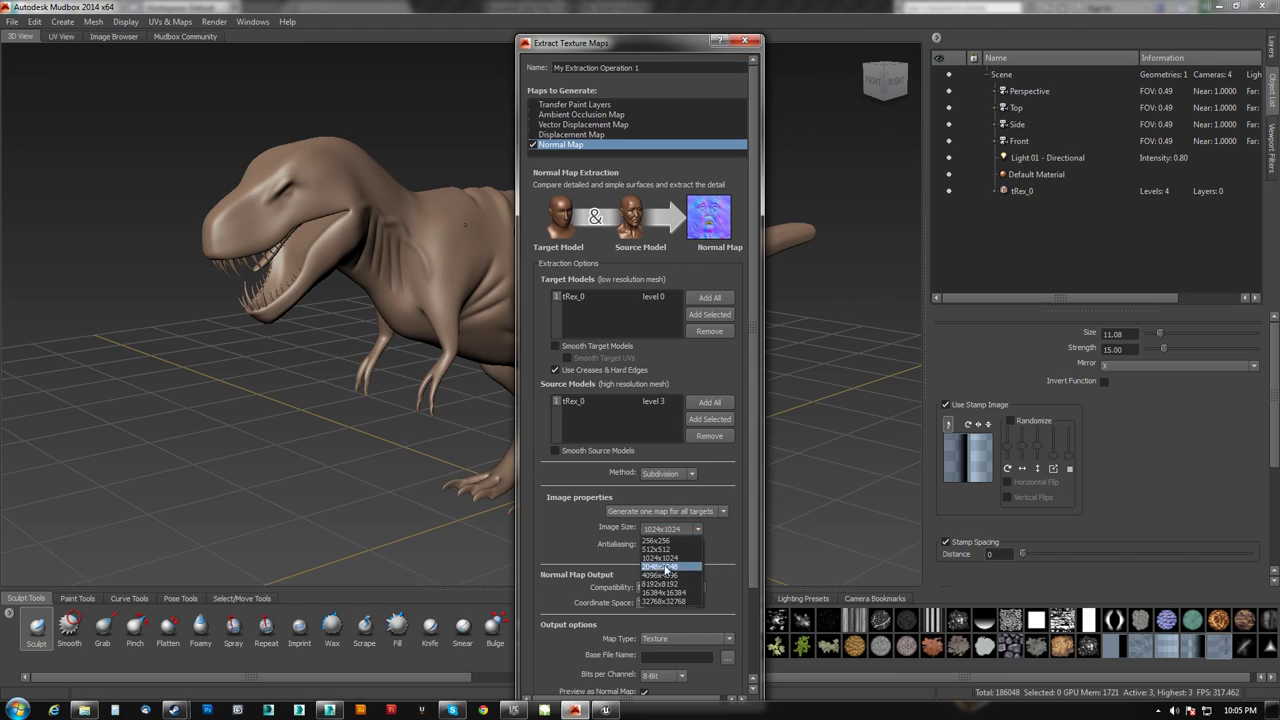
{"action": "left_click", "coordinate": [668, 571]}
{"action": "left_click", "coordinate": [656, 550]}
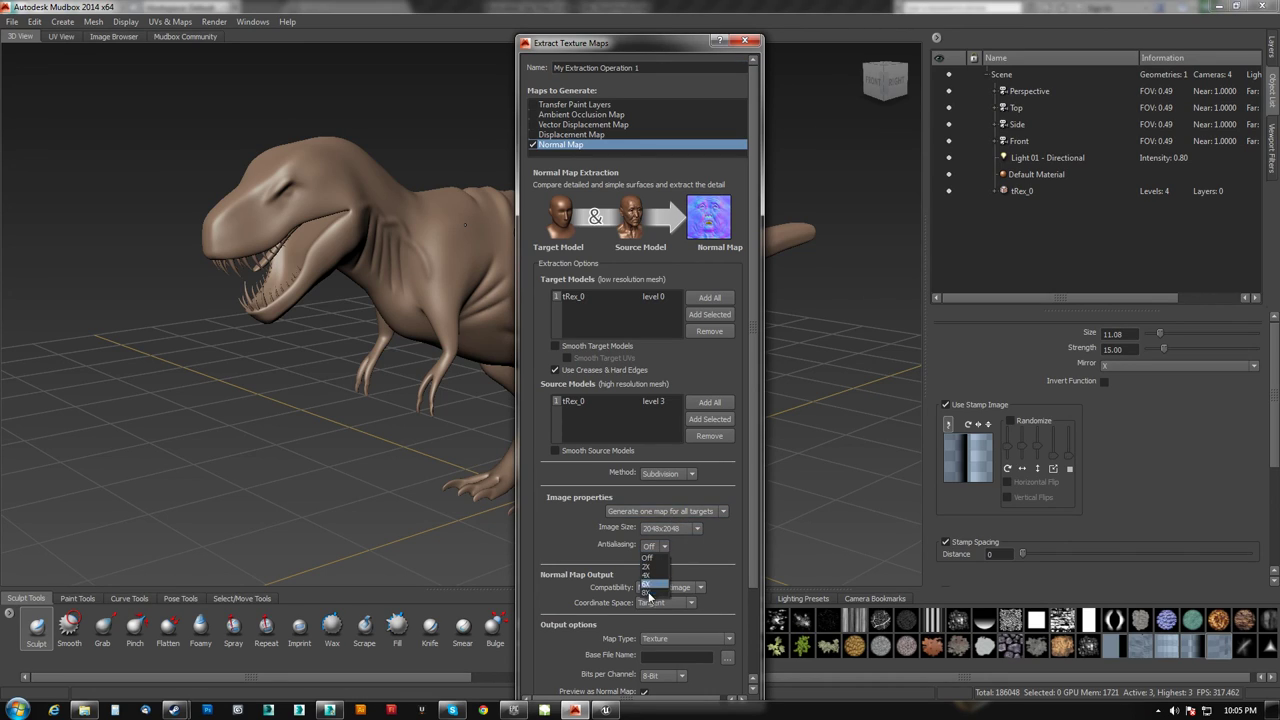
{"action": "left_click", "coordinate": [647, 595]}
{"action": "left_click", "coordinate": [655, 545]}
{"action": "left_click", "coordinate": [650, 588]}
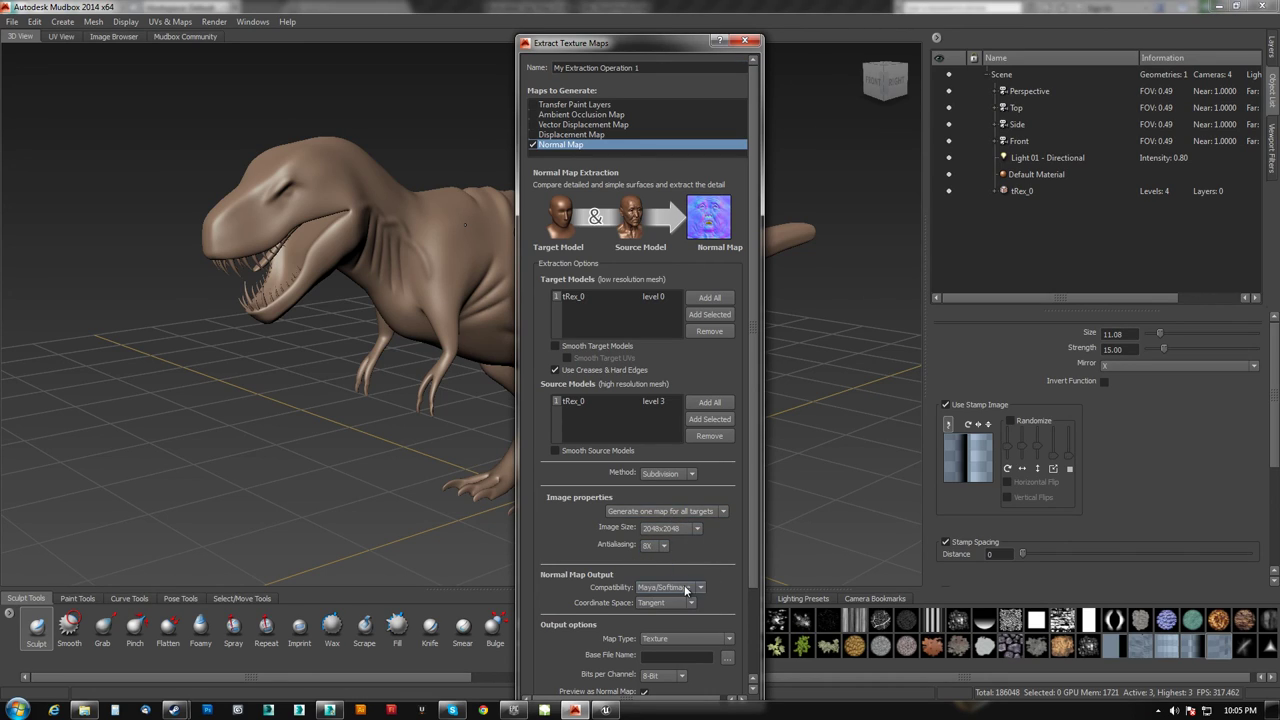
{"action": "left_click", "coordinate": [662, 587]}
{"action": "left_click", "coordinate": [654, 608]}
Step: Set the normal map output to an 8-bit RGBA Targa file named TREX_NM in the TREX folder
{"action": "scroll", "coordinate": [703, 549], "scroll_direction": "down", "scroll_amount": 2}
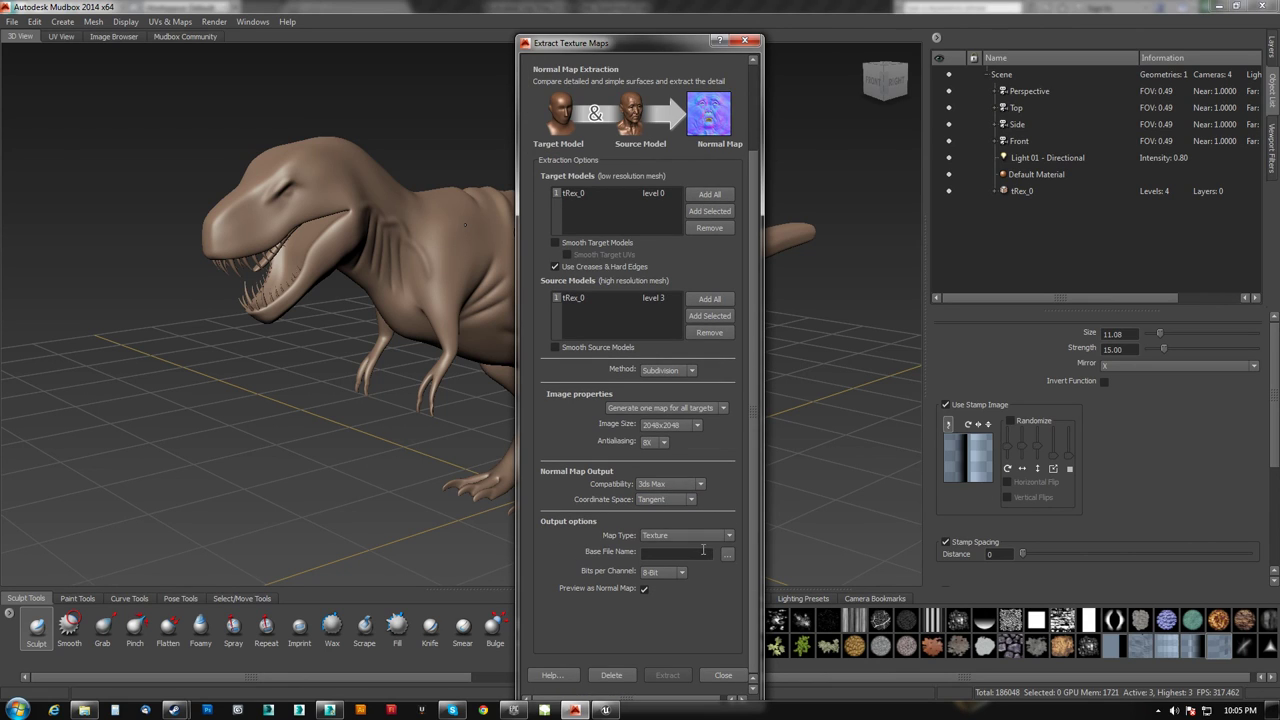
{"action": "left_click", "coordinate": [731, 554]}
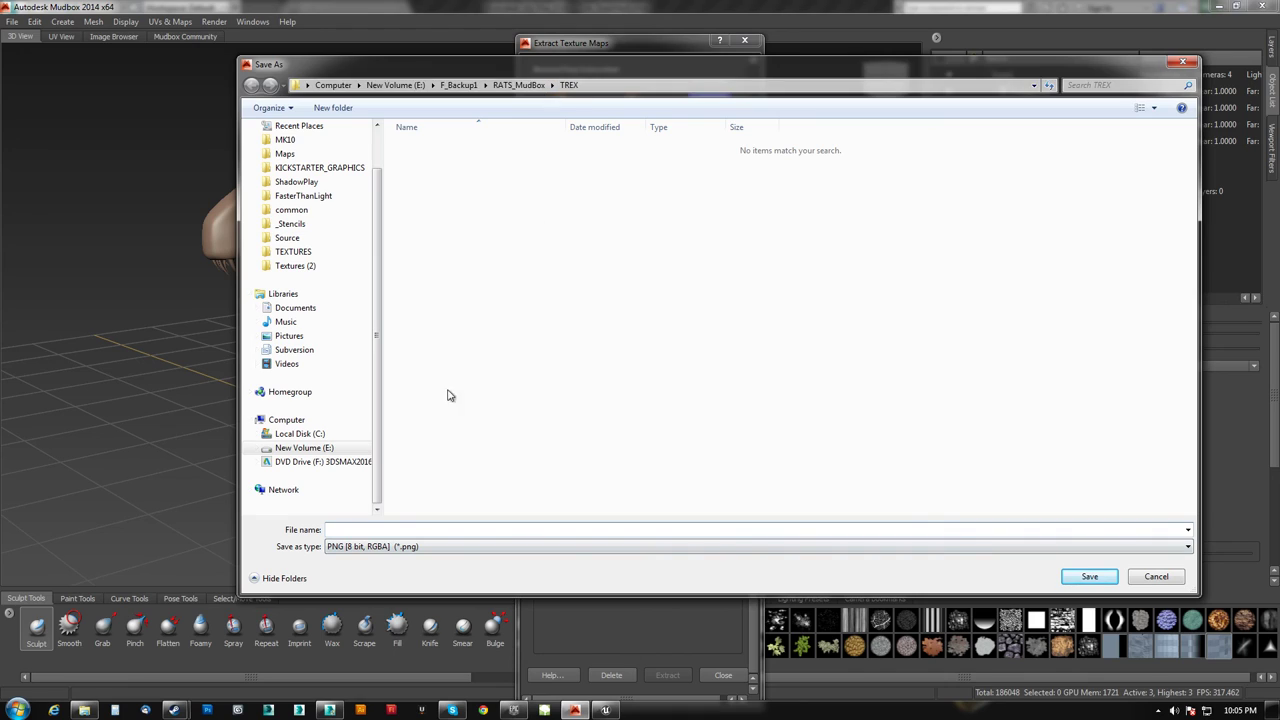
{"action": "left_click", "coordinate": [411, 548]}
{"action": "left_click", "coordinate": [357, 649]}
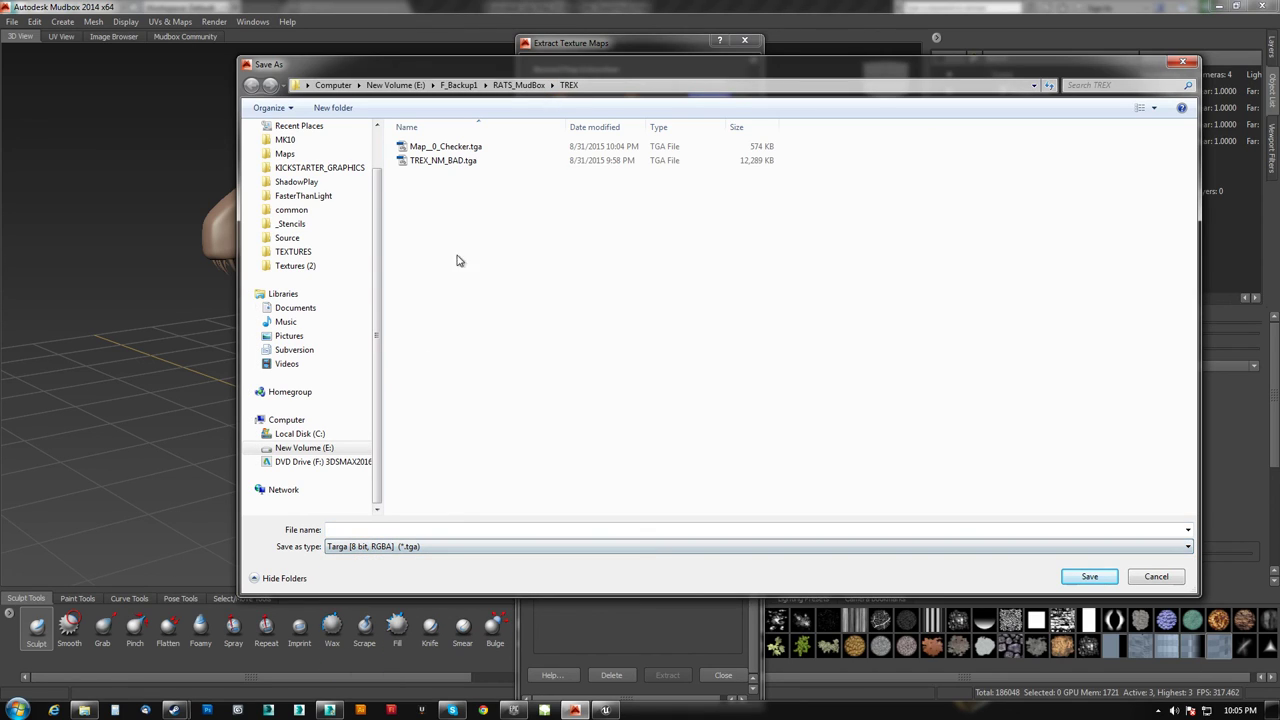
{"action": "left_click", "coordinate": [446, 163]}
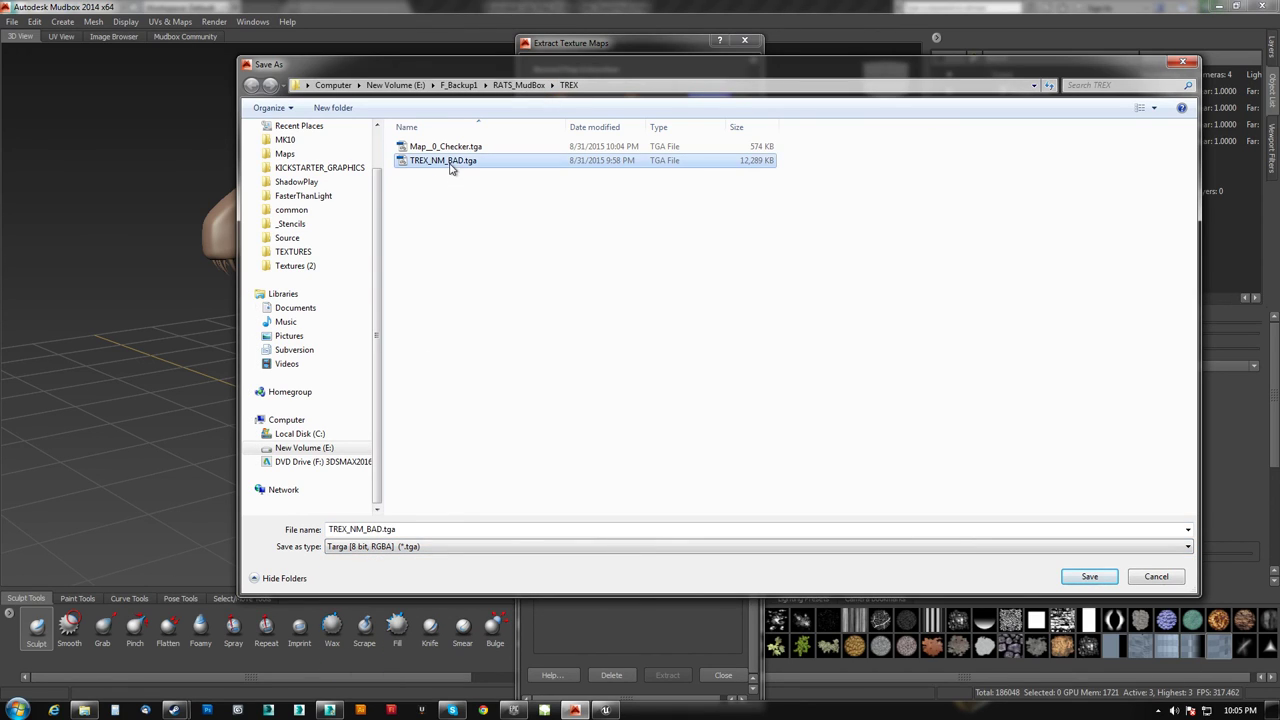
{"action": "left_click", "coordinate": [368, 530]}
{"action": "left_click_drag", "start_coordinate": [364, 530], "coordinate": [412, 530]}
{"action": "key", "text": "BackSpace"}
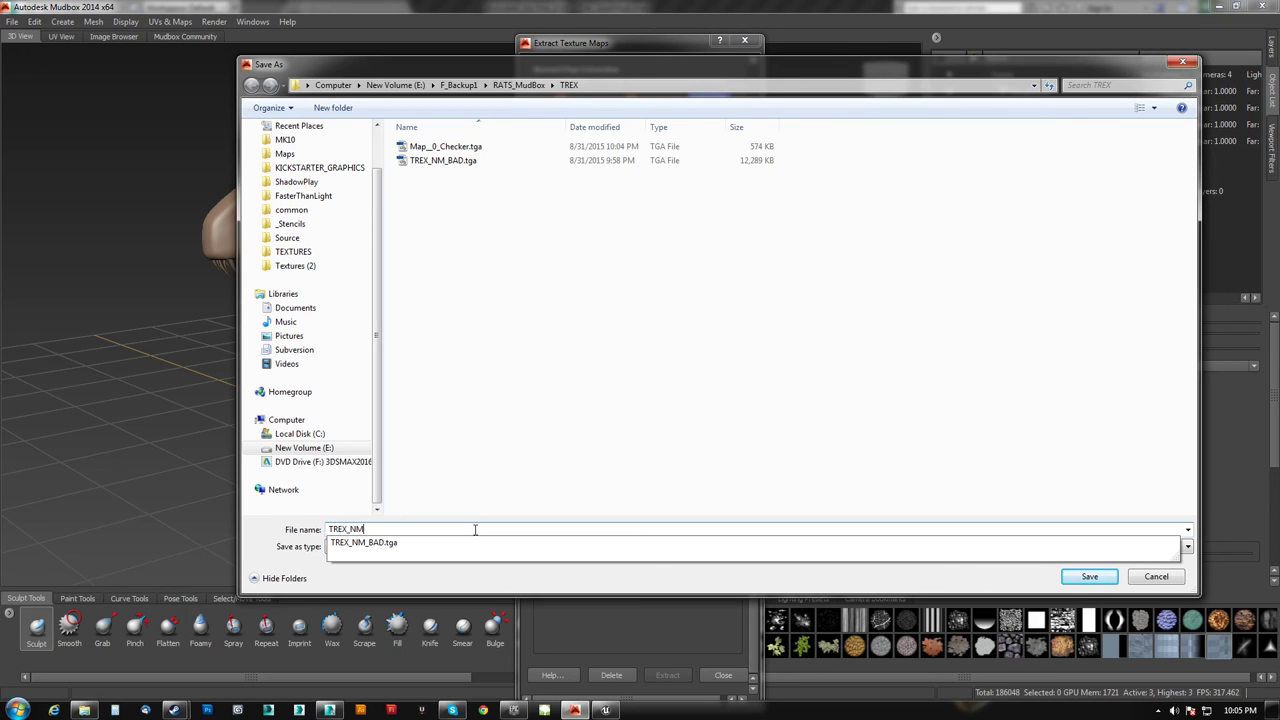
{"action": "left_click", "coordinate": [1089, 576]}
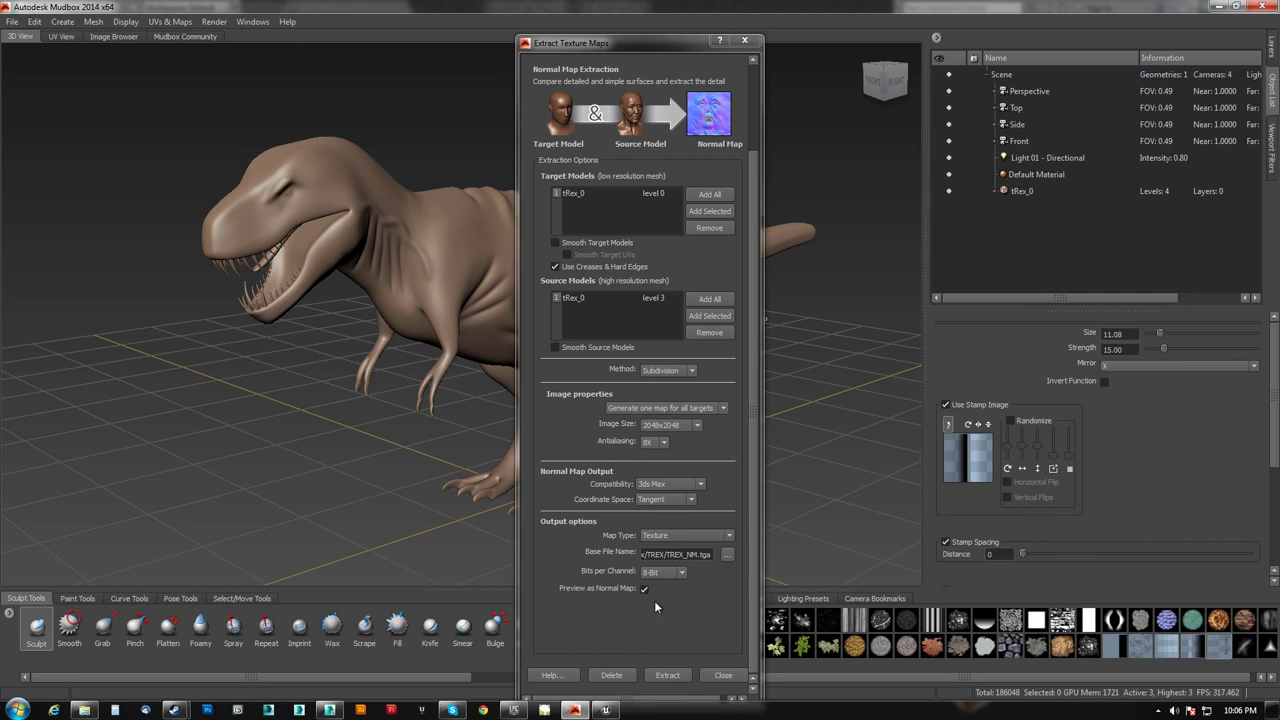
Step: Extract the normal map and close the extraction results
{"action": "left_click", "coordinate": [665, 676]}
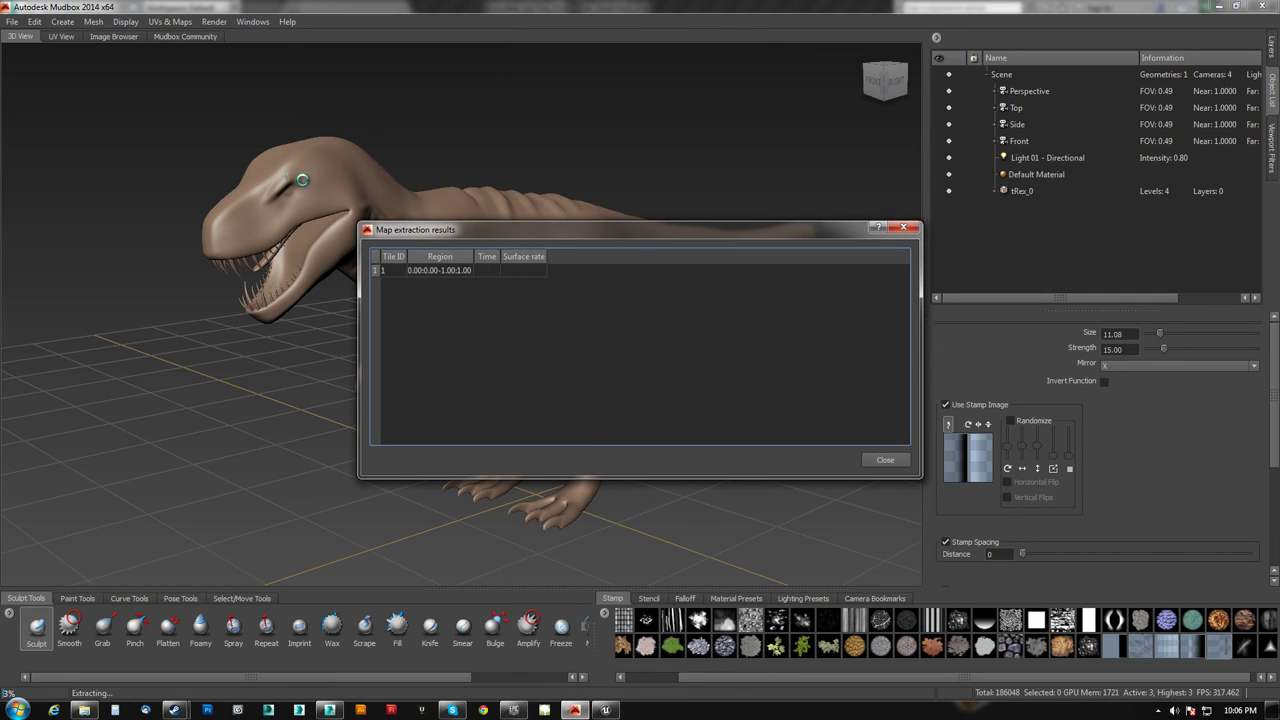
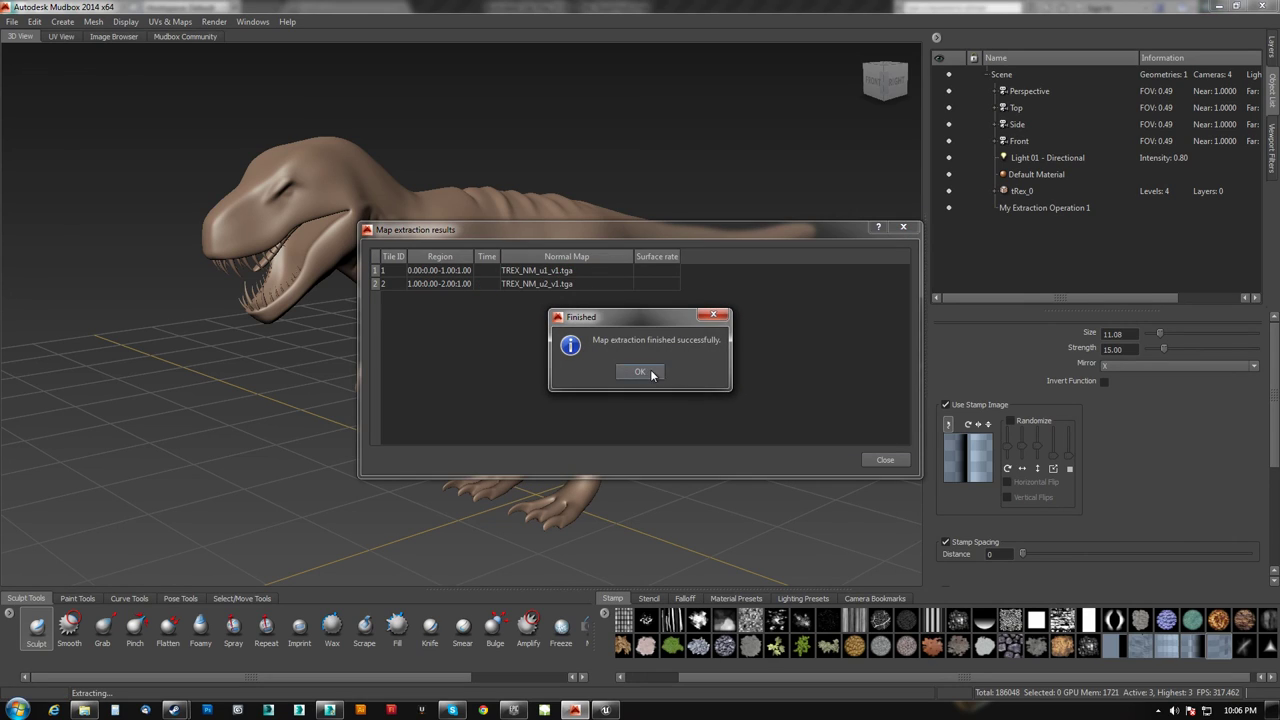
{"action": "left_click", "coordinate": [641, 372]}
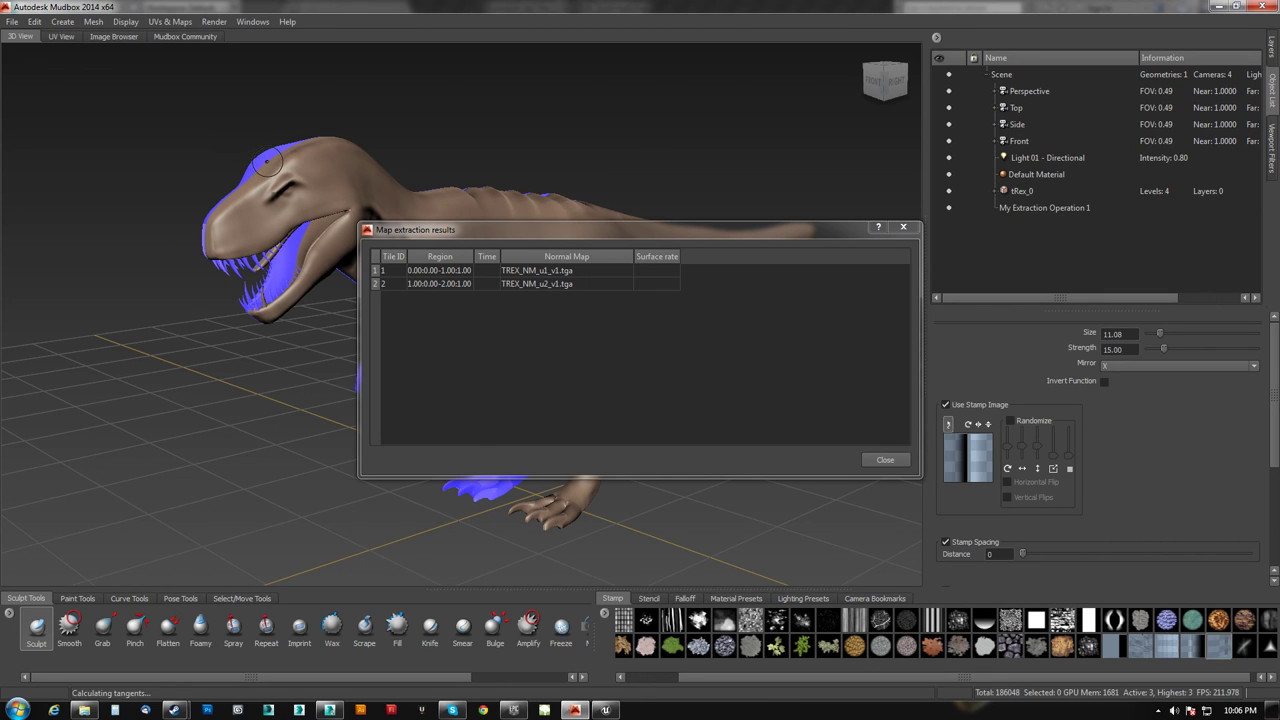
{"action": "left_click", "coordinate": [886, 459]}
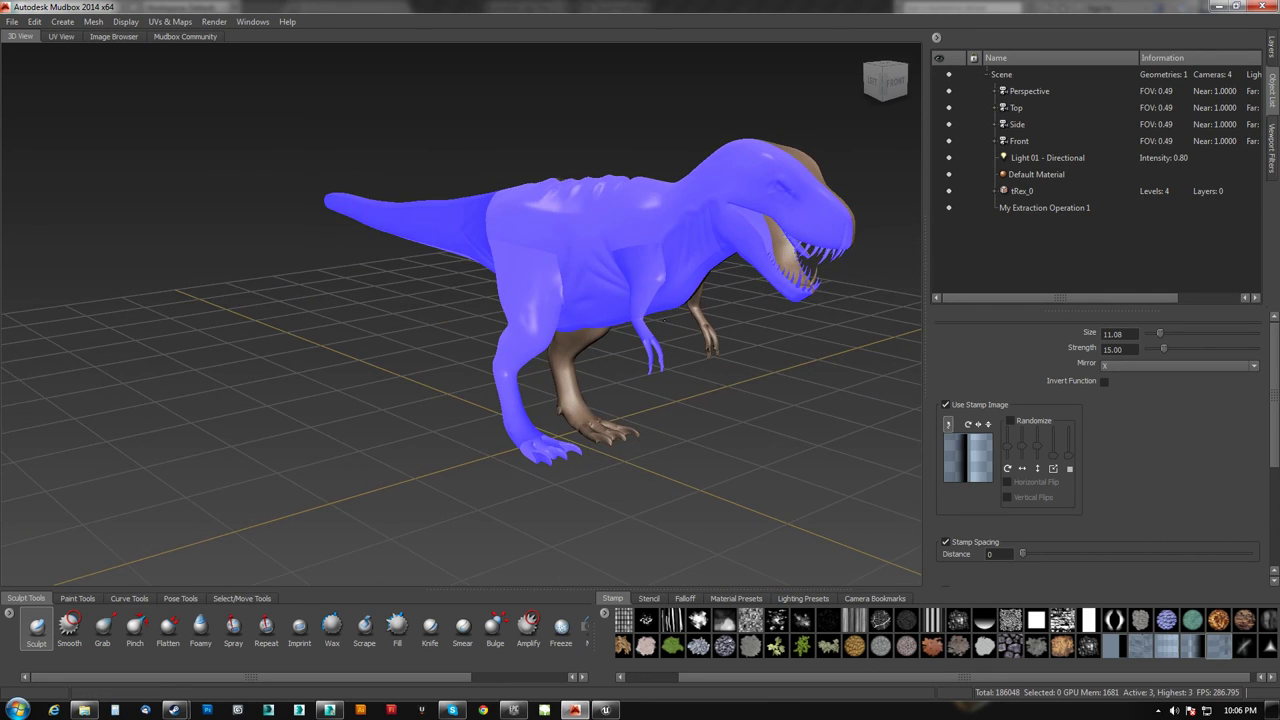
Step: Examine the normal map preview on the T-rex's flank, back and head, comparing the two halves of the body
{"action": "left_click_drag", "start_coordinate": [701, 305], "coordinate": [728, 322], "text": "alt"}
{"action": "right_click_drag", "start_coordinate": [728, 322], "coordinate": [675, 217], "text": "alt"}
{"action": "middle_click_drag", "start_coordinate": [640, 255], "coordinate": [571, 325], "text": "alt"}
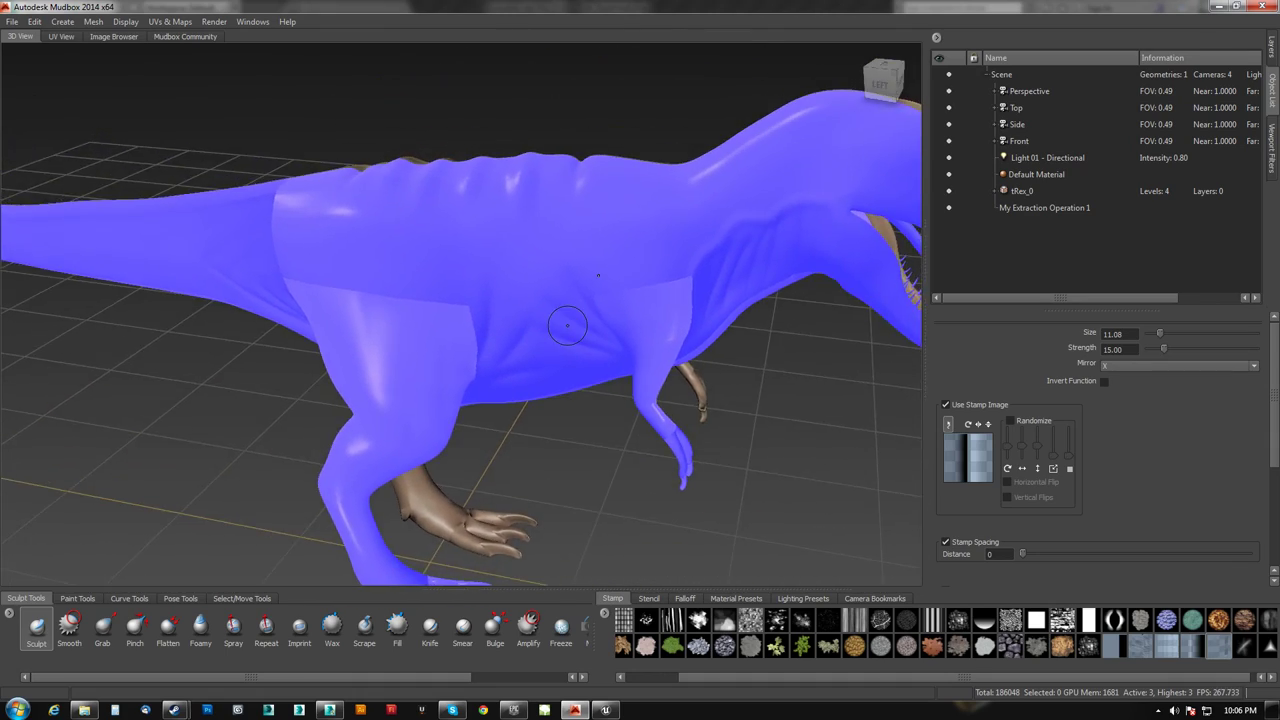
{"action": "left_click_drag", "start_coordinate": [571, 325], "coordinate": [403, 337], "text": "alt"}
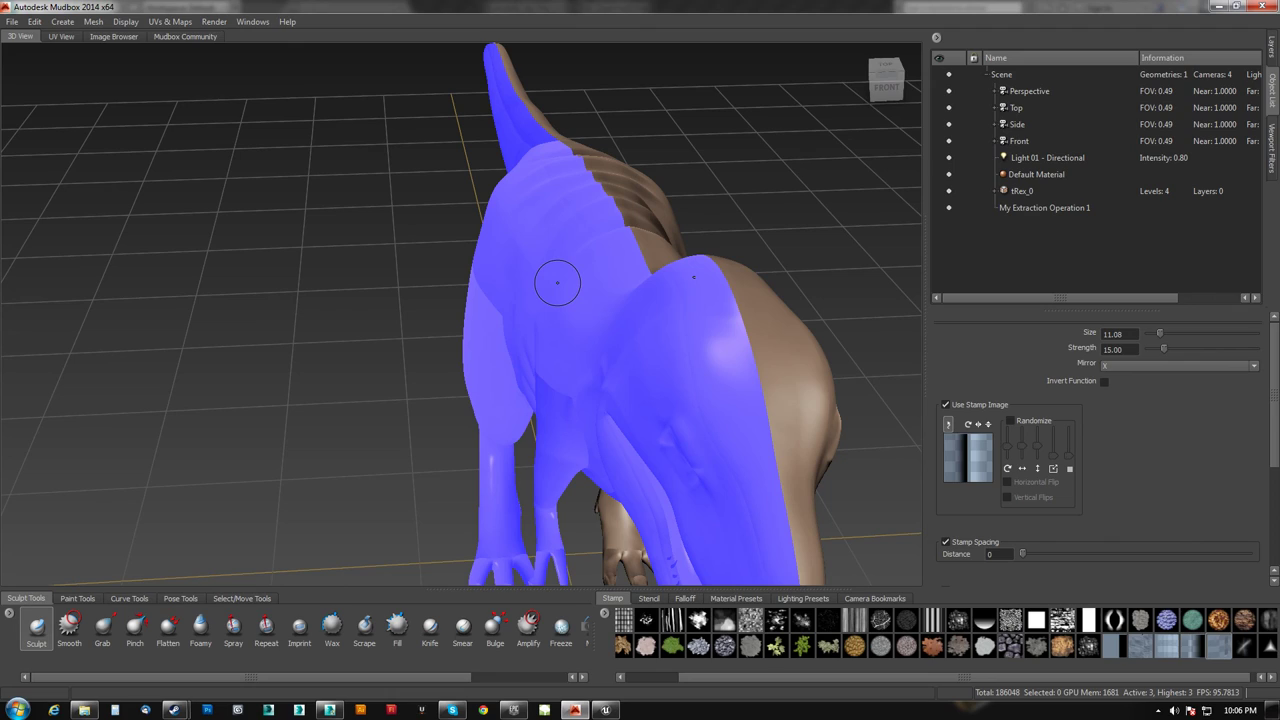
{"action": "key", "text": "shift+u"}
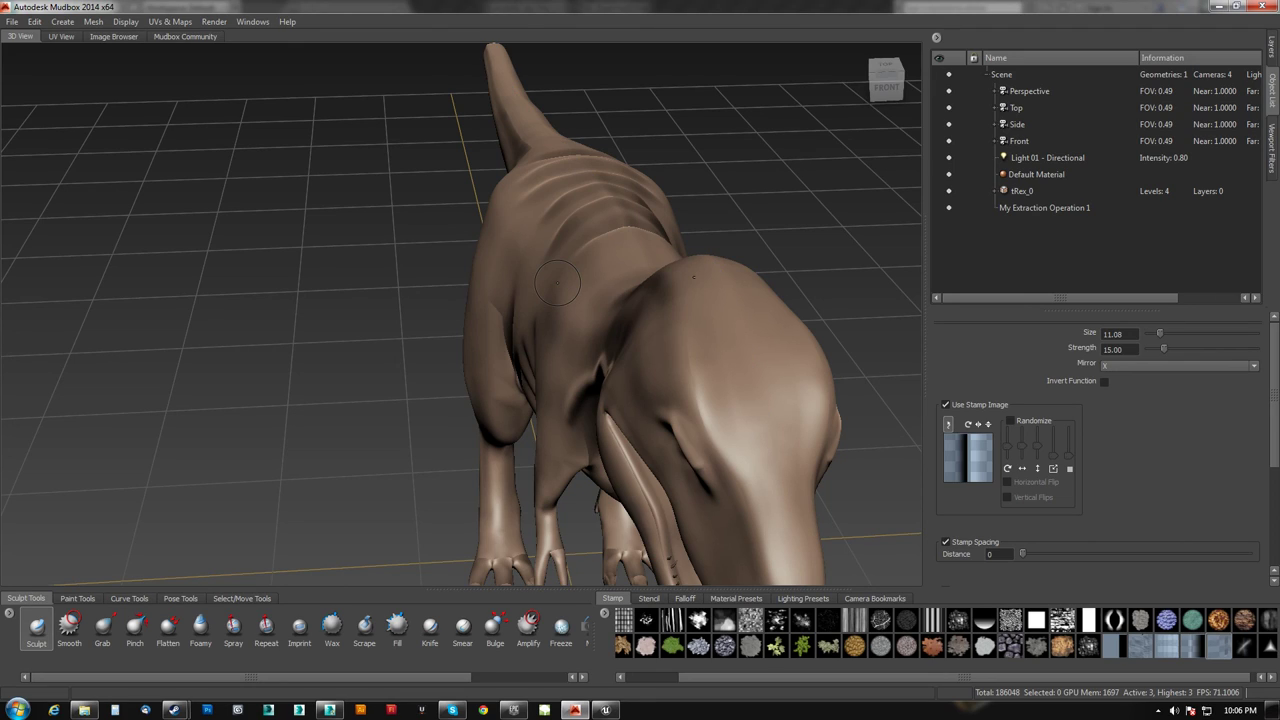
{"action": "key", "text": "ctrl+z"}
{"action": "mouse_move", "coordinate": [557, 283]}
{"action": "left_mouse_down", "text": "alt"}
{"action": "mouse_move", "coordinate": [490, 250]}
{"action": "mouse_move", "coordinate": [532, 263]}
{"action": "left_mouse_up", "text": "alt"}
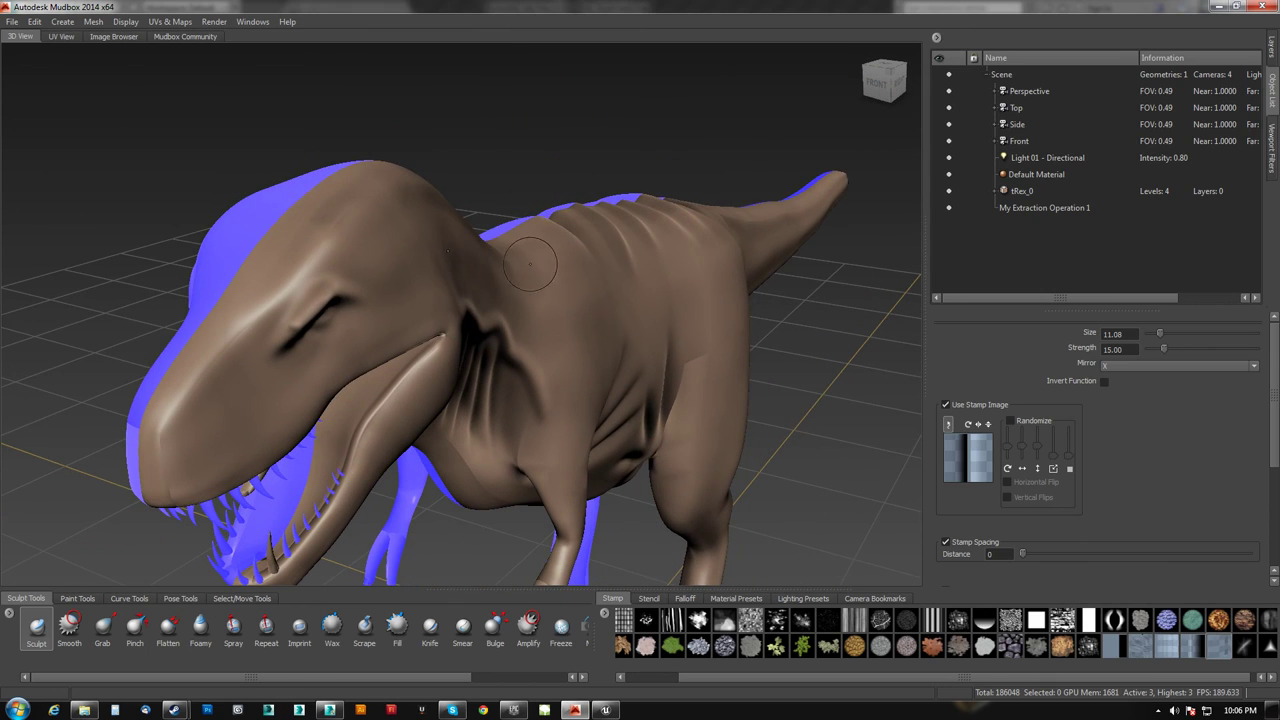
Step: Inspect the normal map preview for visible seams around the T-rex's hip, thigh and tail
{"action": "key", "text": "shift+i"}
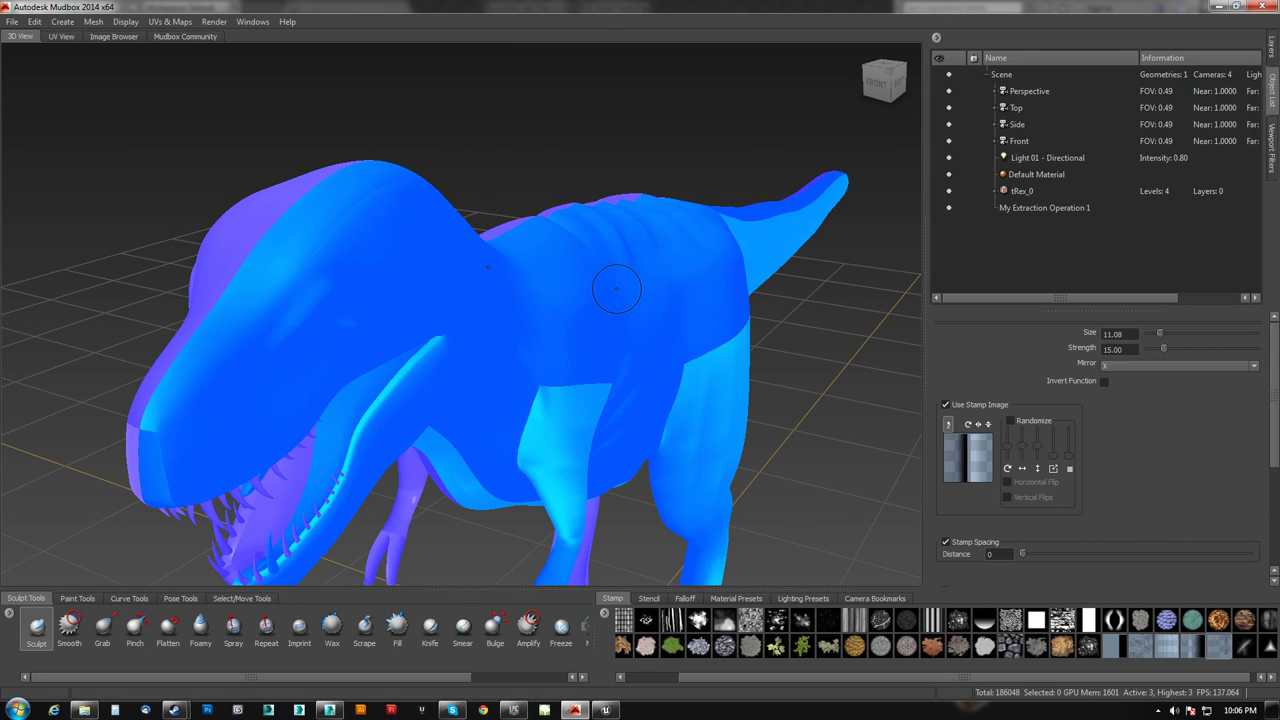
{"action": "key", "text": "ctrl+z"}
{"action": "left_click_drag", "start_coordinate": [616, 289], "coordinate": [377, 327], "text": "alt"}
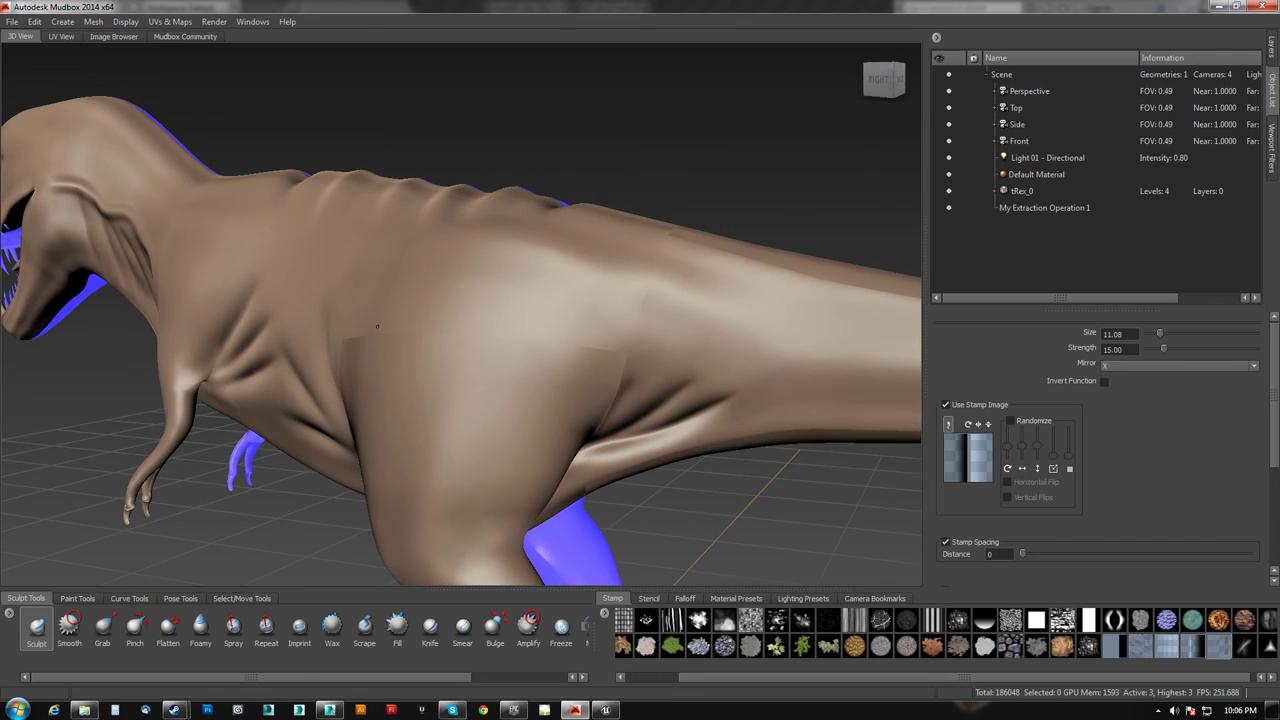
{"action": "left_click_drag", "start_coordinate": [583, 331], "coordinate": [490, 340], "text": "alt"}
{"action": "right_click_drag", "start_coordinate": [490, 340], "coordinate": [590, 350], "text": "alt"}
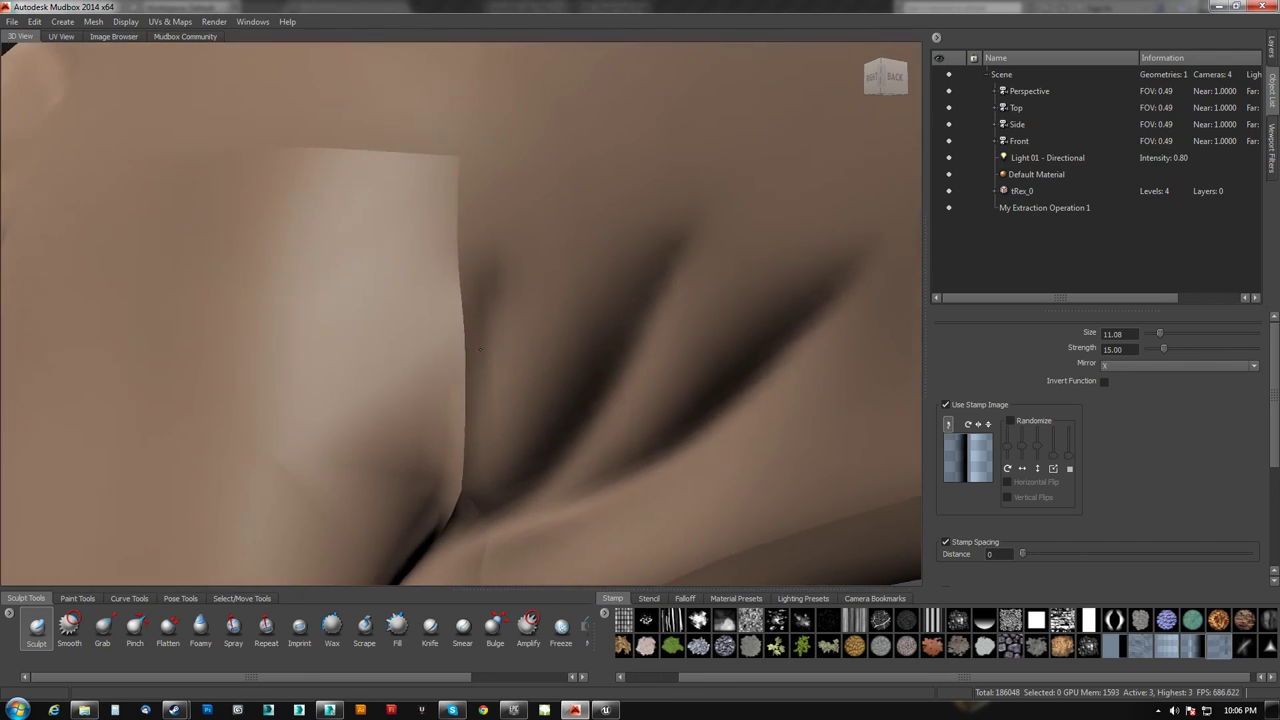
{"action": "left_click_drag", "start_coordinate": [590, 350], "coordinate": [500, 340], "text": "alt"}
{"action": "right_click_drag", "start_coordinate": [450, 340], "coordinate": [528, 223], "text": "alt"}
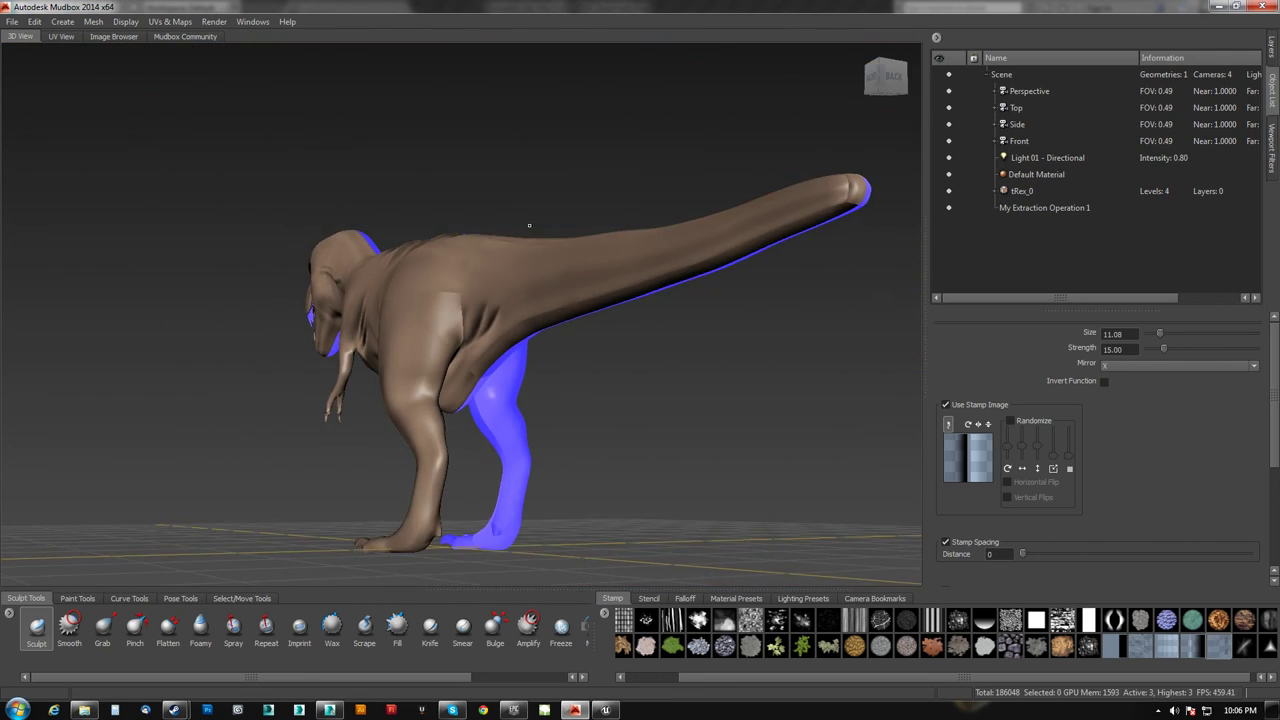
{"action": "left_click_drag", "start_coordinate": [528, 223], "coordinate": [694, 220], "text": "alt"}
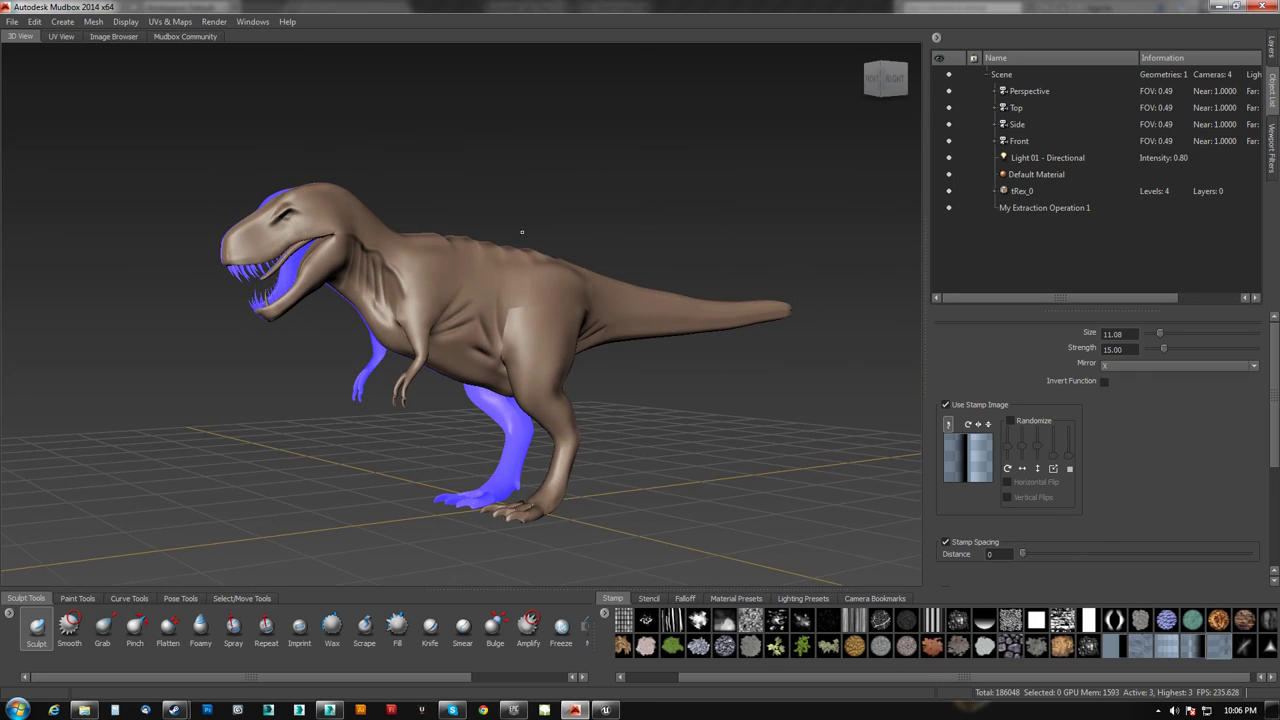
{"action": "right_click_drag", "start_coordinate": [523, 231], "coordinate": [520, 318], "text": "alt"}
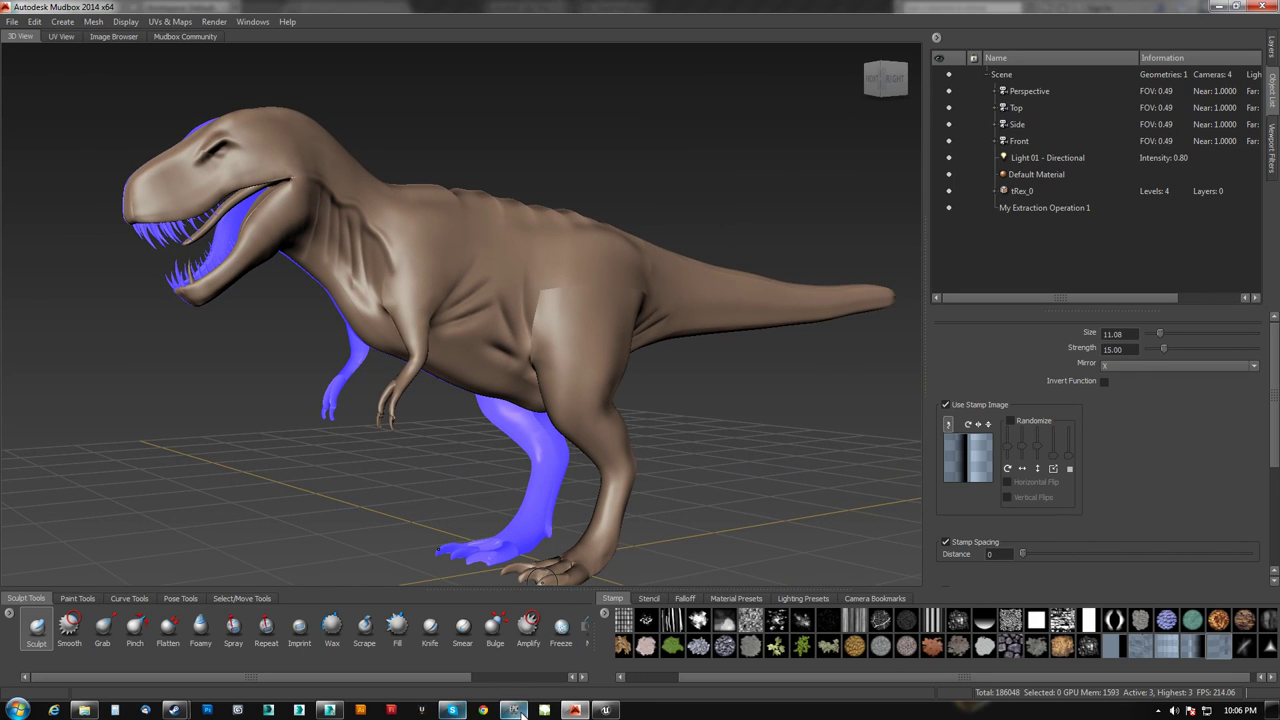
Step: Switch to the Unreal level editor, show the TREX folder in Windows Explorer over it and select TREX_NM_u1_v1.tga
{"action": "mouse_move", "coordinate": [520, 712]}
{"action": "left_click", "coordinate": [605, 710]}
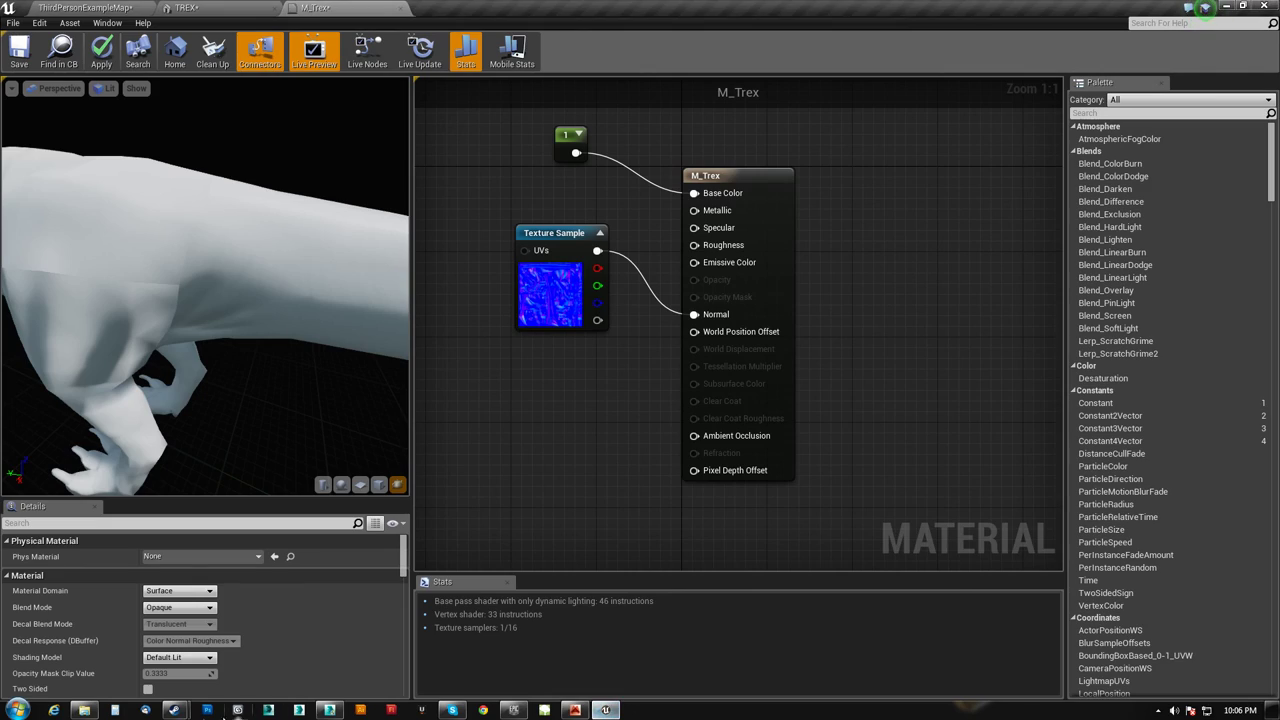
{"action": "left_click", "coordinate": [85, 710]}
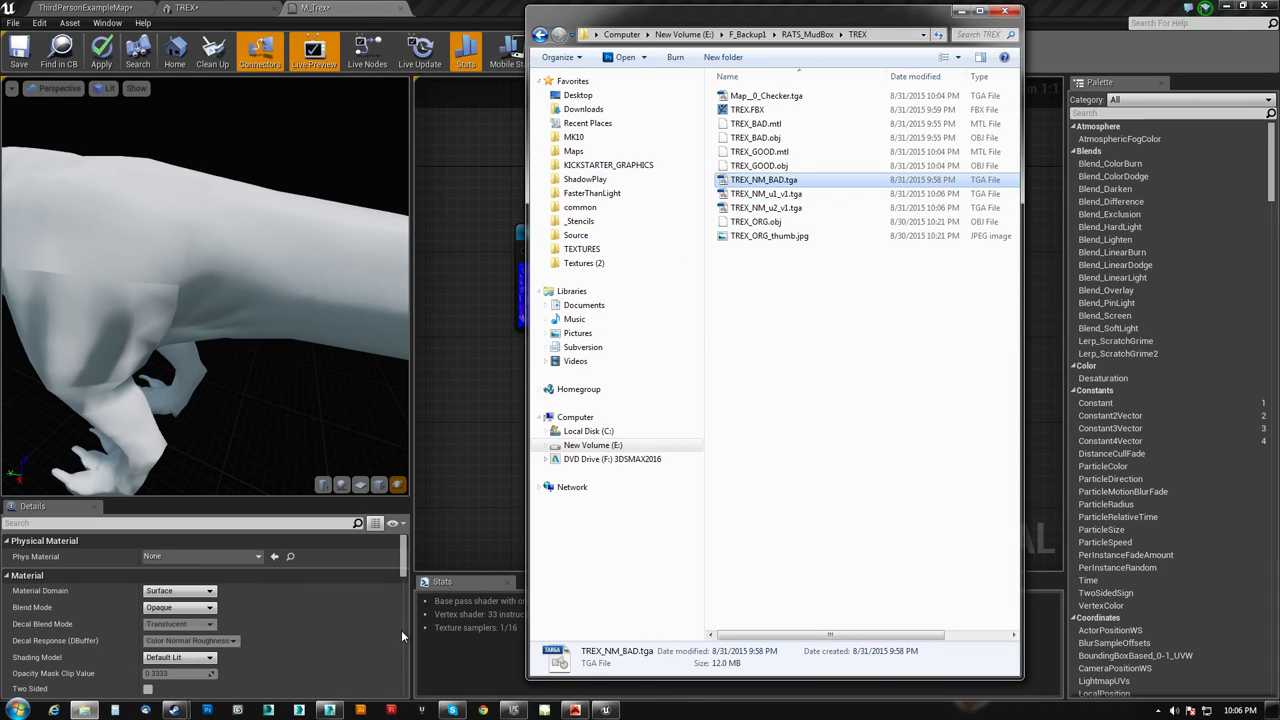
{"action": "left_click", "coordinate": [85, 8]}
{"action": "left_click", "coordinate": [85, 710]}
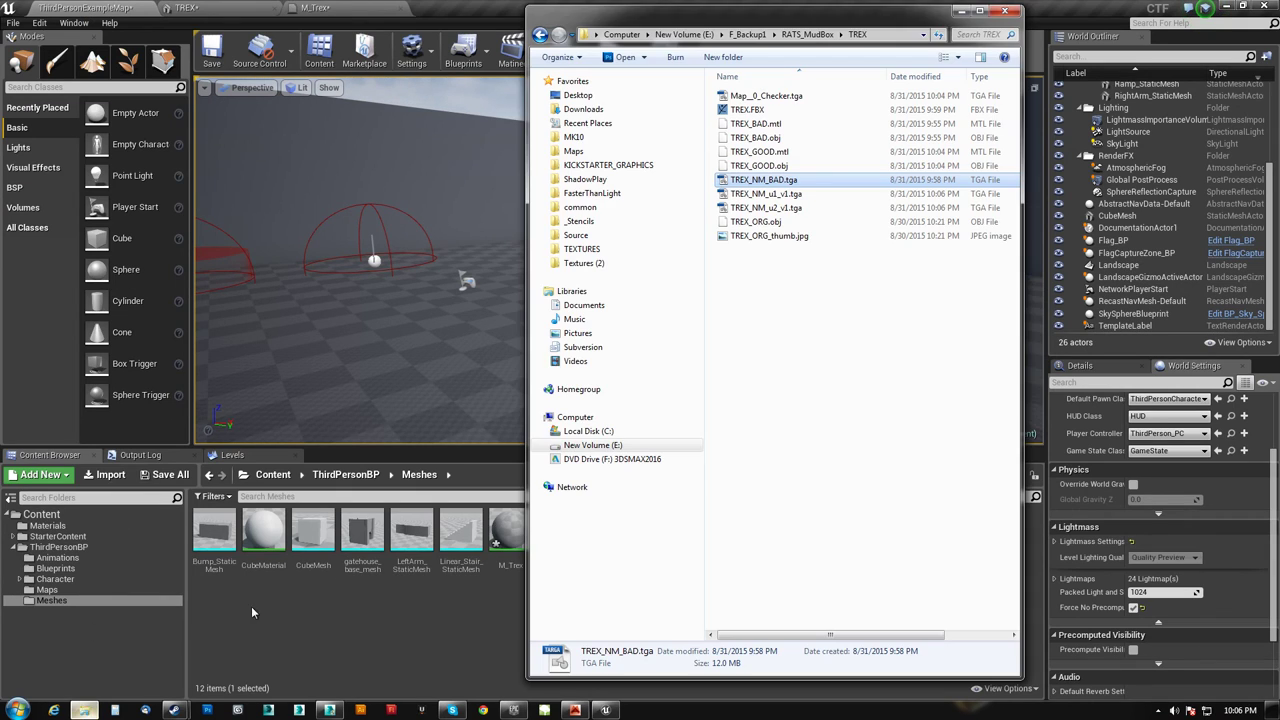
{"action": "left_click", "coordinate": [764, 196]}
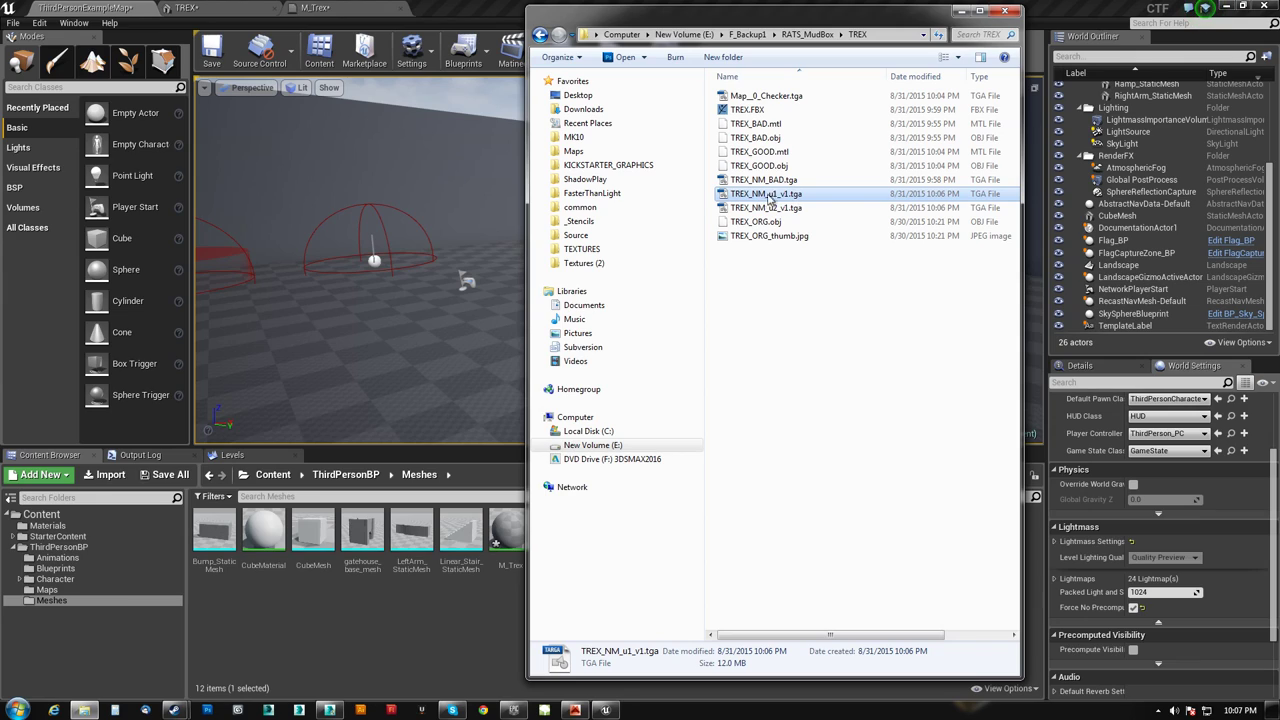
Step: End the SpeedTree Modeler process in Windows Task Manager and close Task Manager
{"action": "right_click", "coordinate": [545, 708]}
{"action": "right_click", "coordinate": [722, 710]}
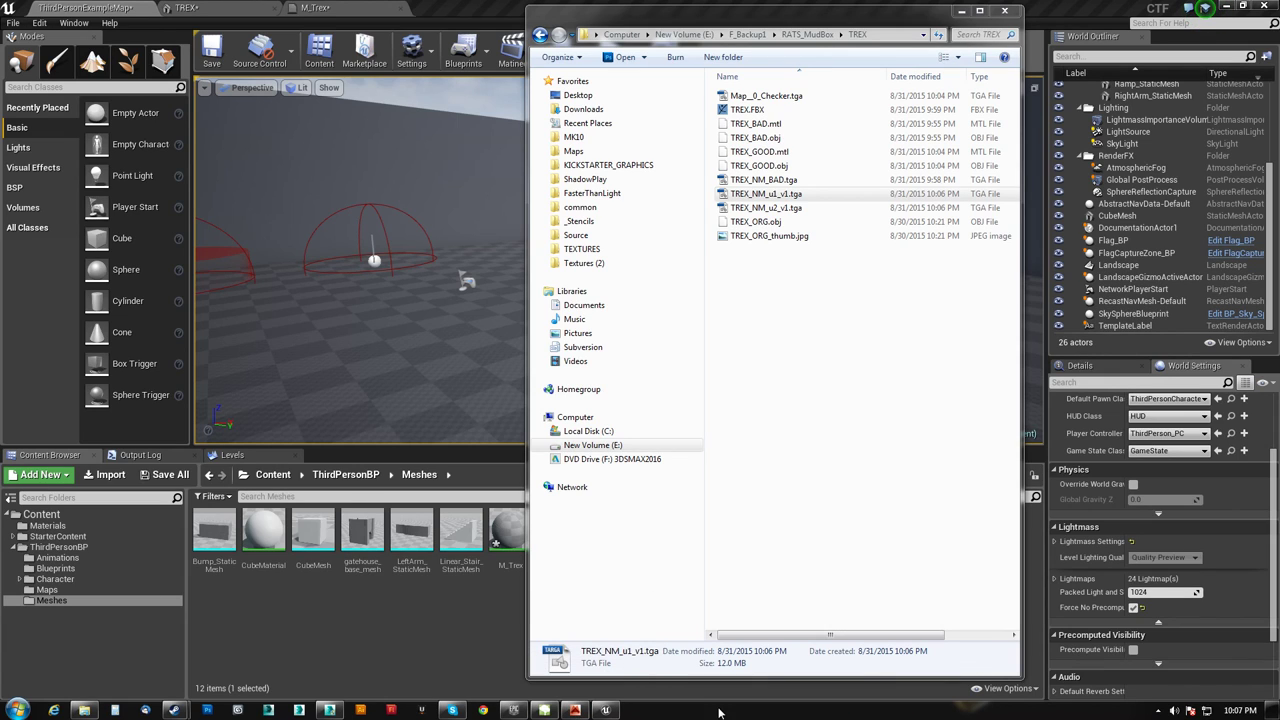
{"action": "left_click", "coordinate": [765, 667]}
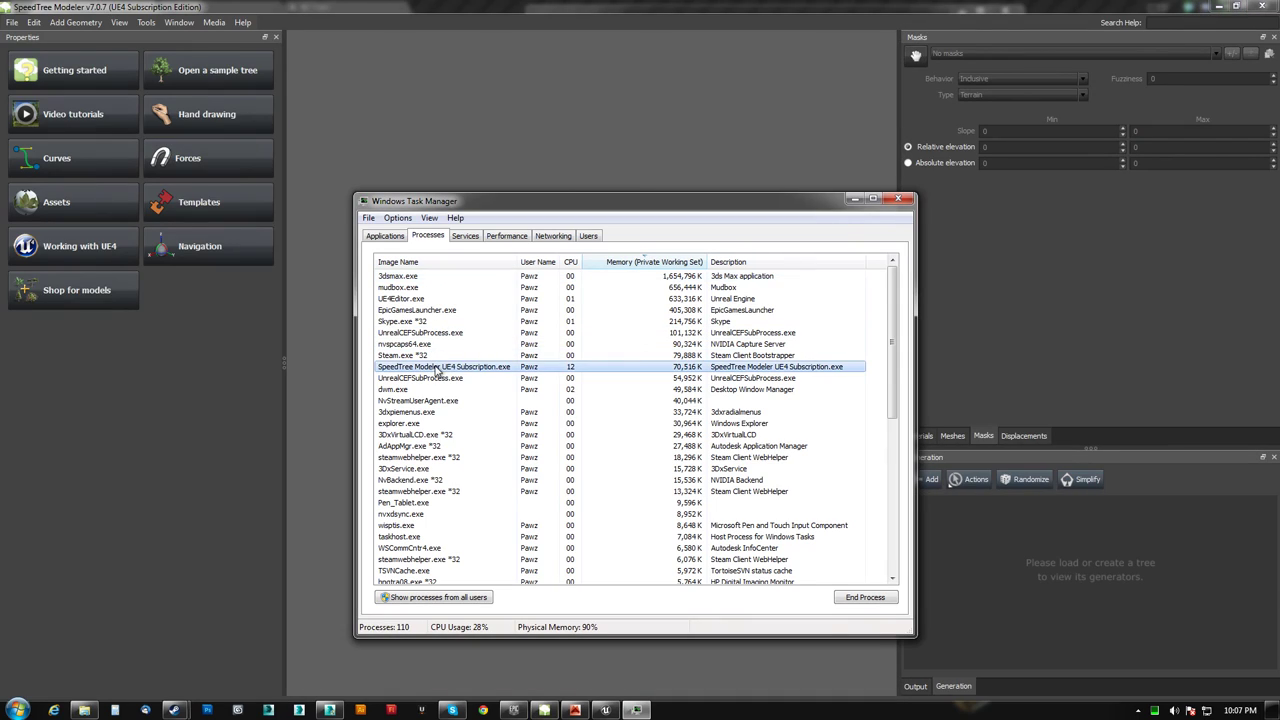
{"action": "right_click", "coordinate": [436, 366]}
{"action": "left_click", "coordinate": [515, 396]}
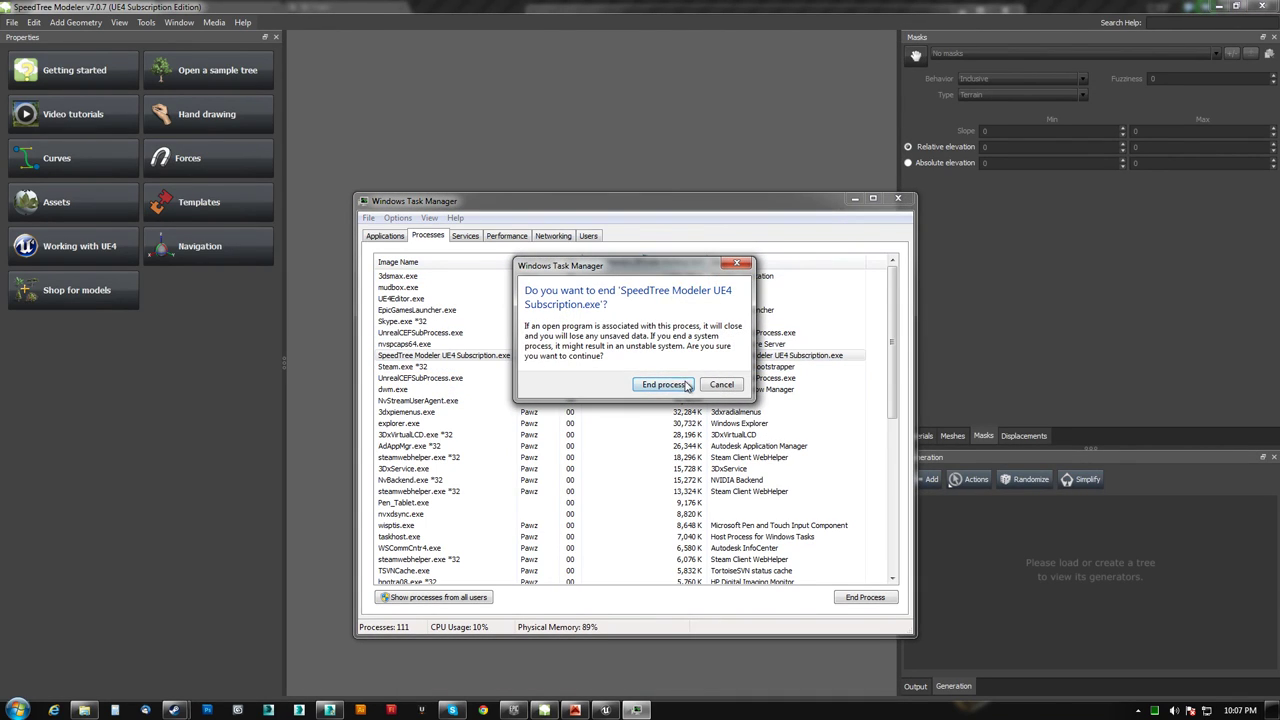
{"action": "left_click", "coordinate": [686, 384]}
{"action": "left_click", "coordinate": [898, 199]}
{"action": "left_click", "coordinate": [381, 214]}
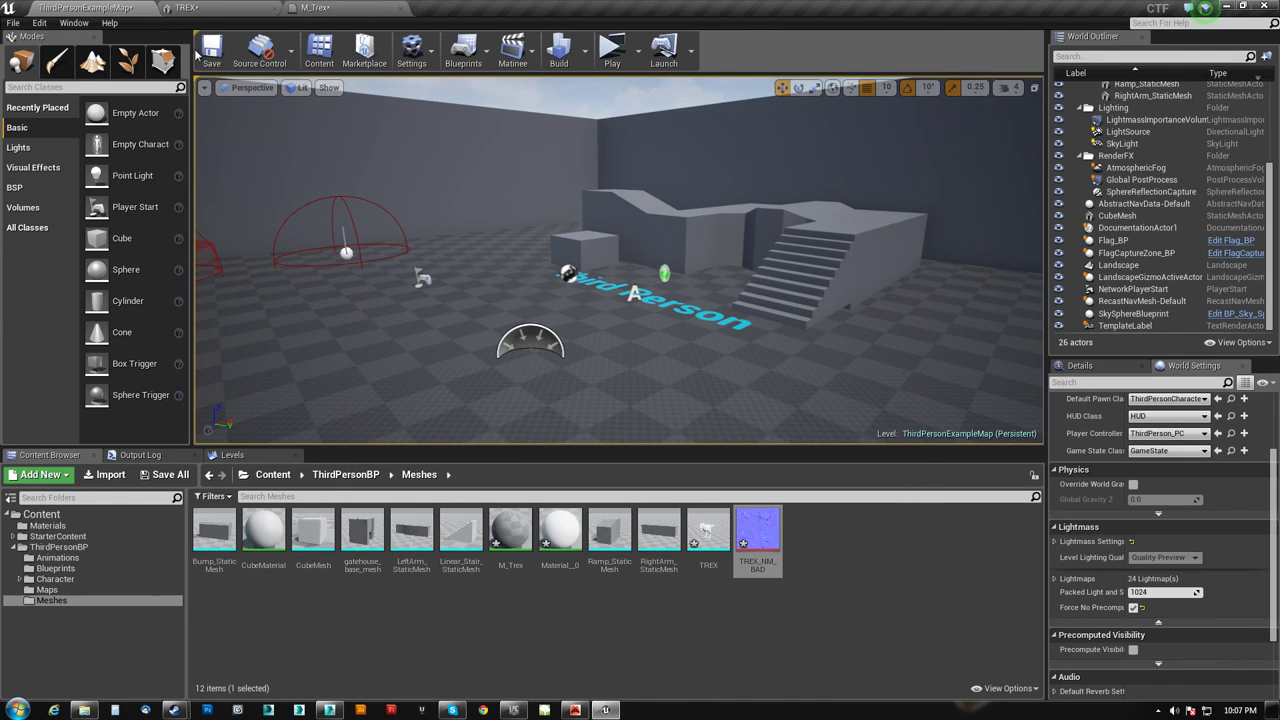
Step: Switch to Mudbox and examine the T-rex's UV layout in the UV view, comparing the two tiles of shells
{"action": "left_click", "coordinate": [575, 709]}
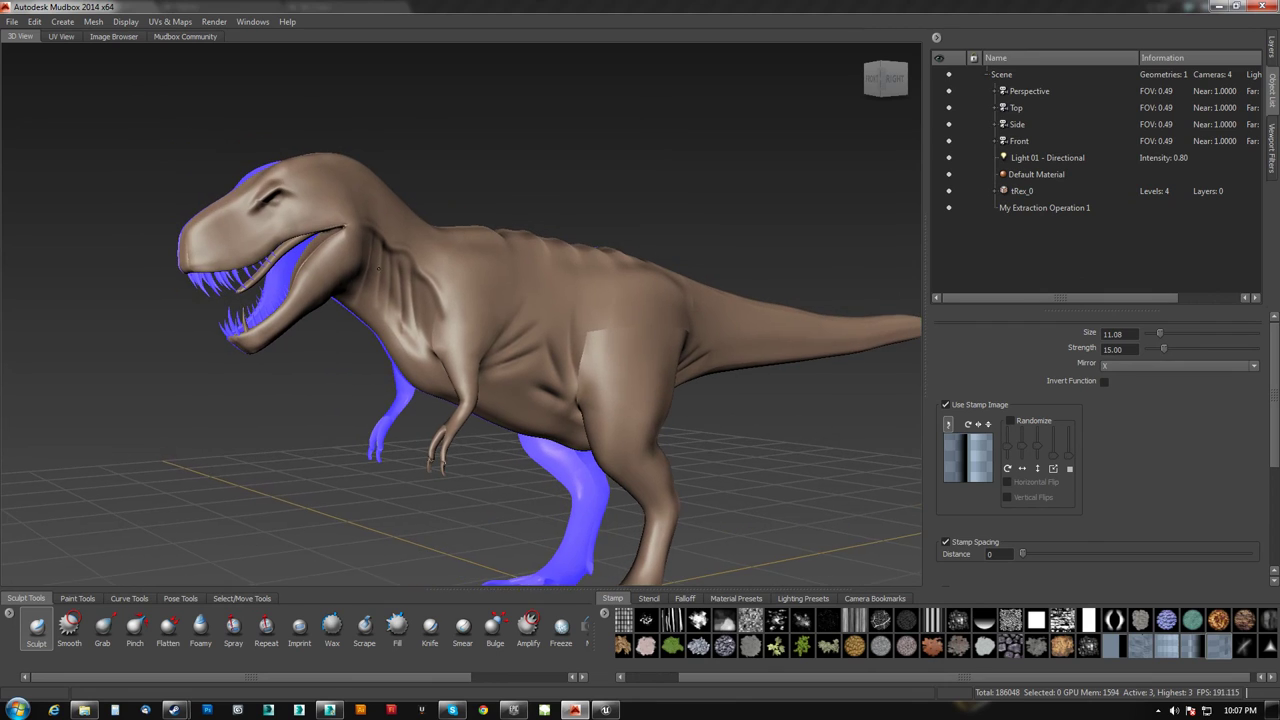
{"action": "left_click", "coordinate": [61, 36]}
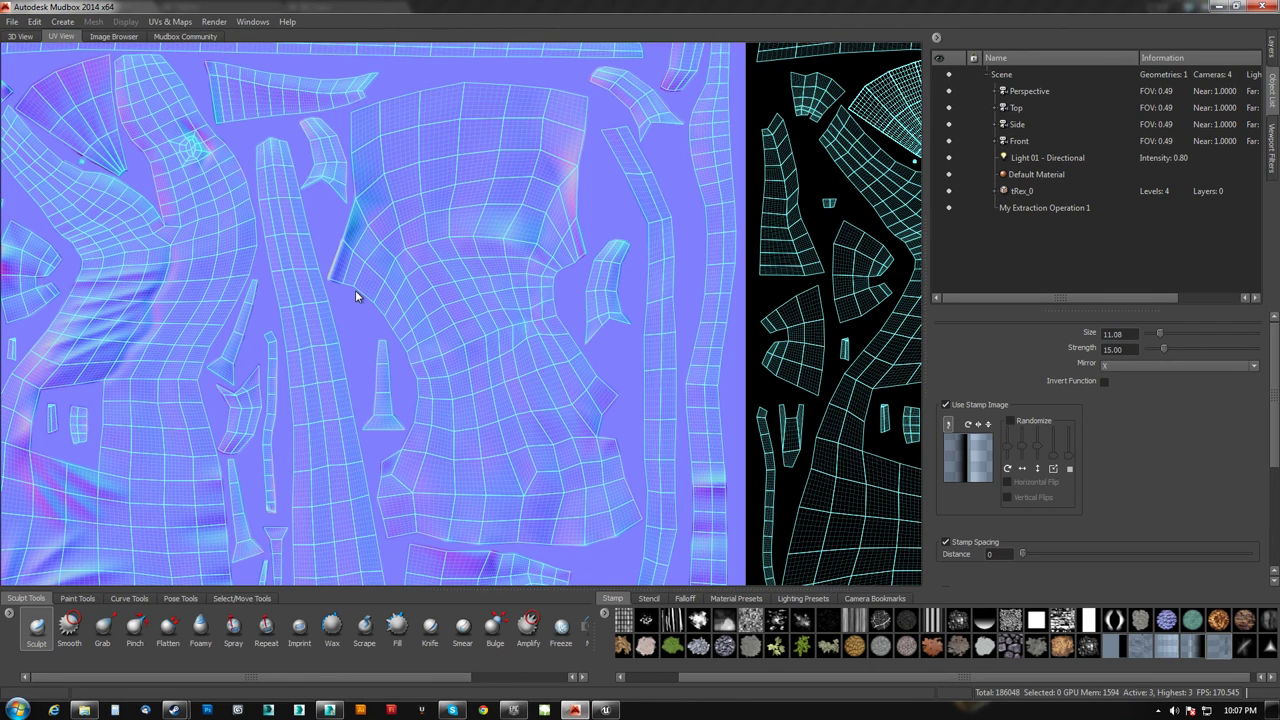
{"action": "right_click_drag", "start_coordinate": [356, 294], "coordinate": [491, 354], "text": "alt"}
{"action": "middle_click_drag", "start_coordinate": [550, 324], "coordinate": [369, 360], "text": "alt"}
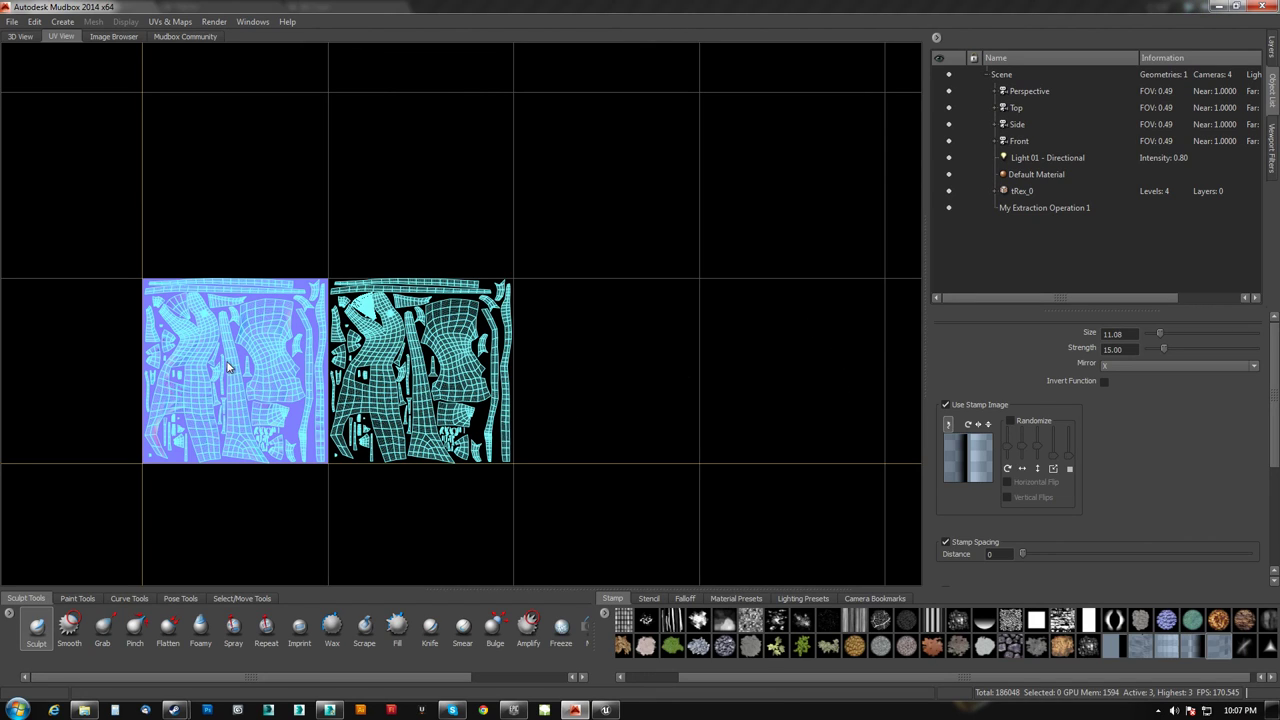
{"action": "middle_click_drag", "start_coordinate": [251, 178], "coordinate": [260, 264], "text": "alt"}
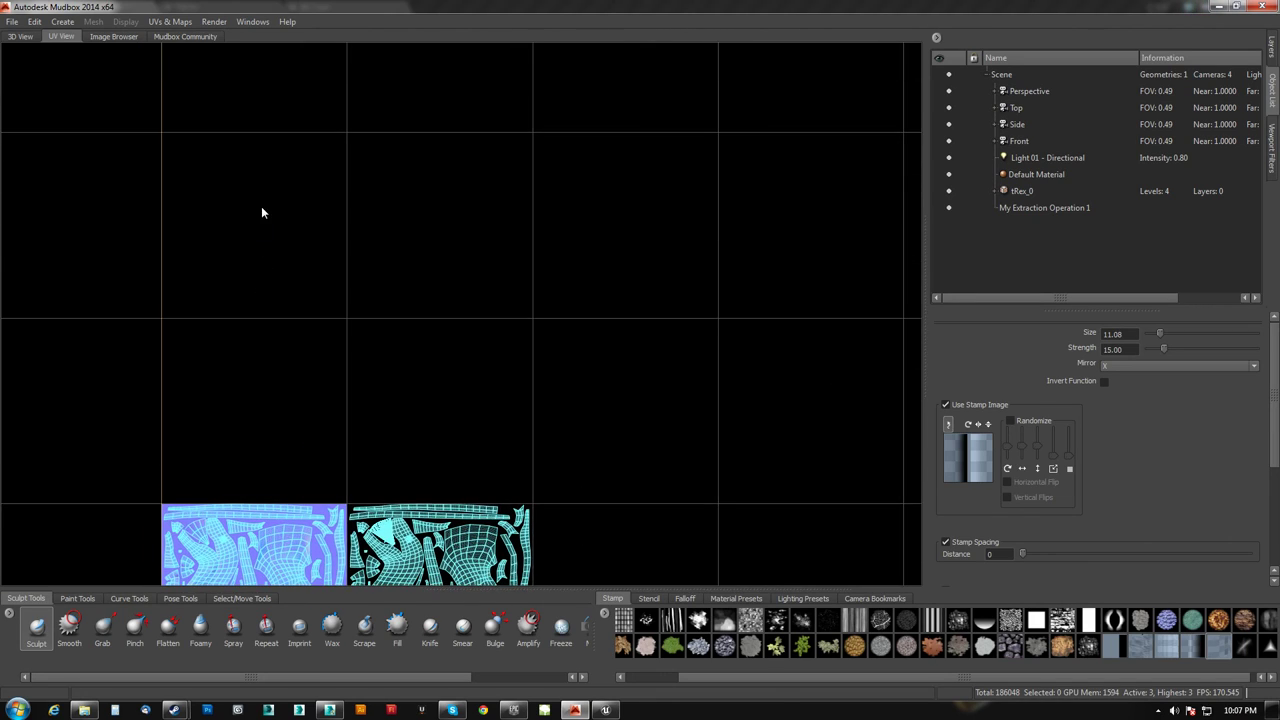
{"action": "middle_click_drag", "start_coordinate": [262, 206], "coordinate": [252, 296], "text": "alt"}
{"action": "middle_click_drag", "start_coordinate": [238, 395], "coordinate": [316, 284], "text": "alt"}
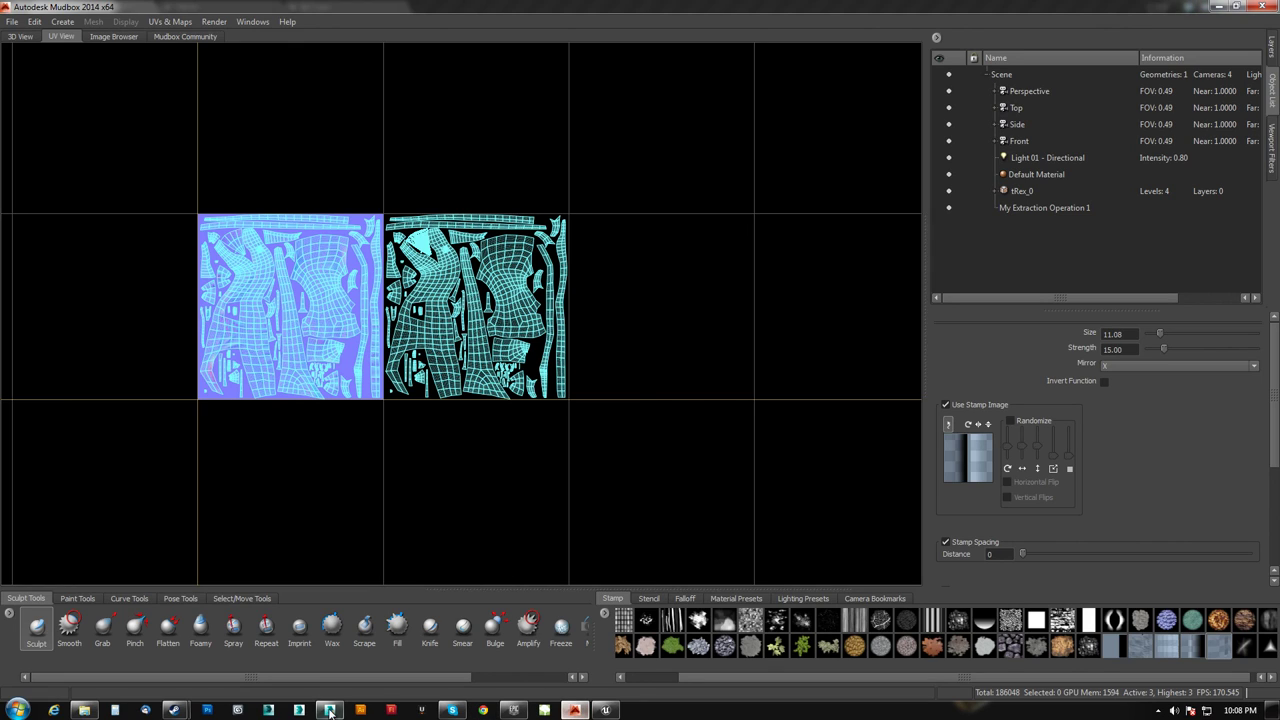
Step: Switch to the Unreal level editor and import TREX_NM_u1_v1.tga from the TREX folder into the Meshes folder
{"action": "left_click", "coordinate": [605, 709]}
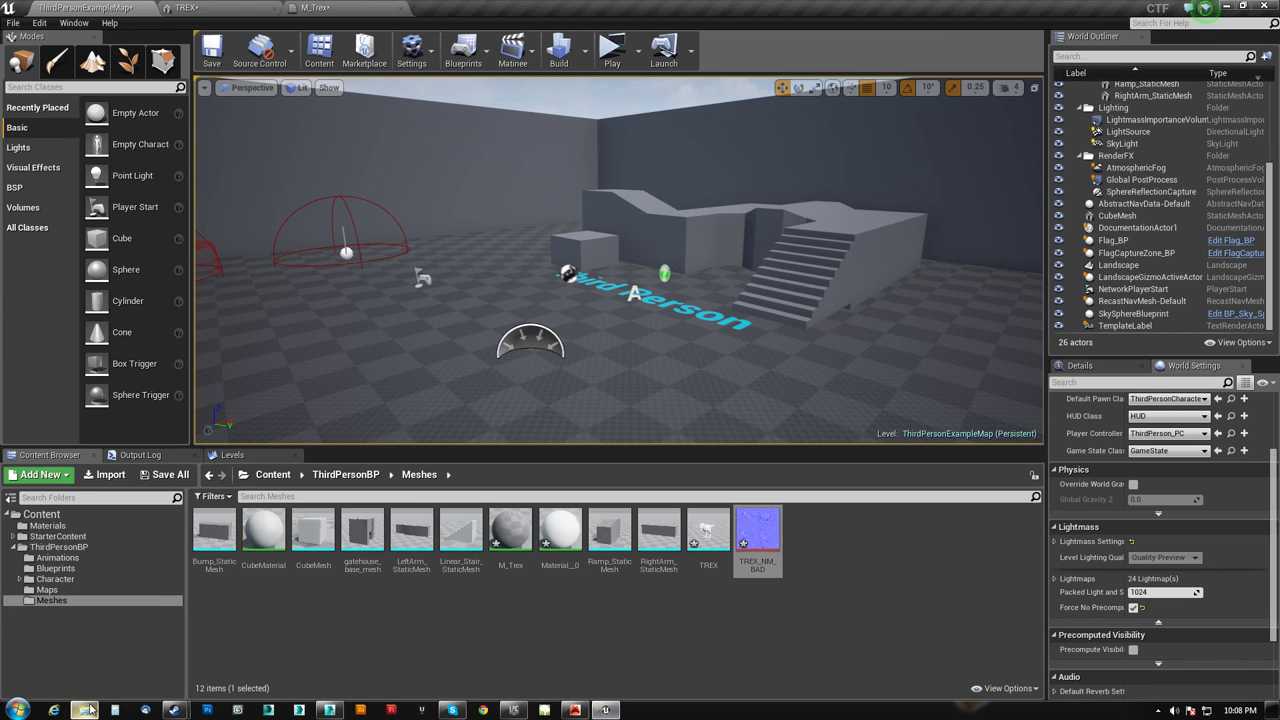
{"action": "left_click", "coordinate": [84, 709]}
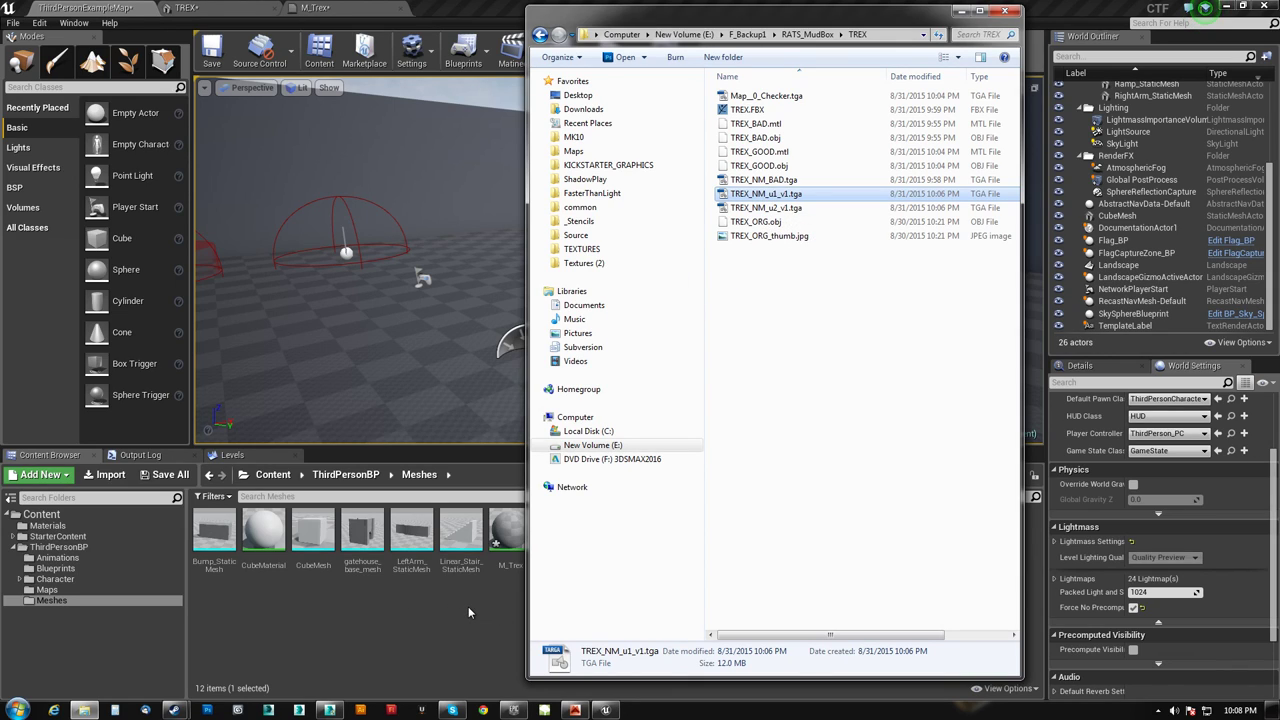
{"action": "left_click", "coordinate": [428, 602]}
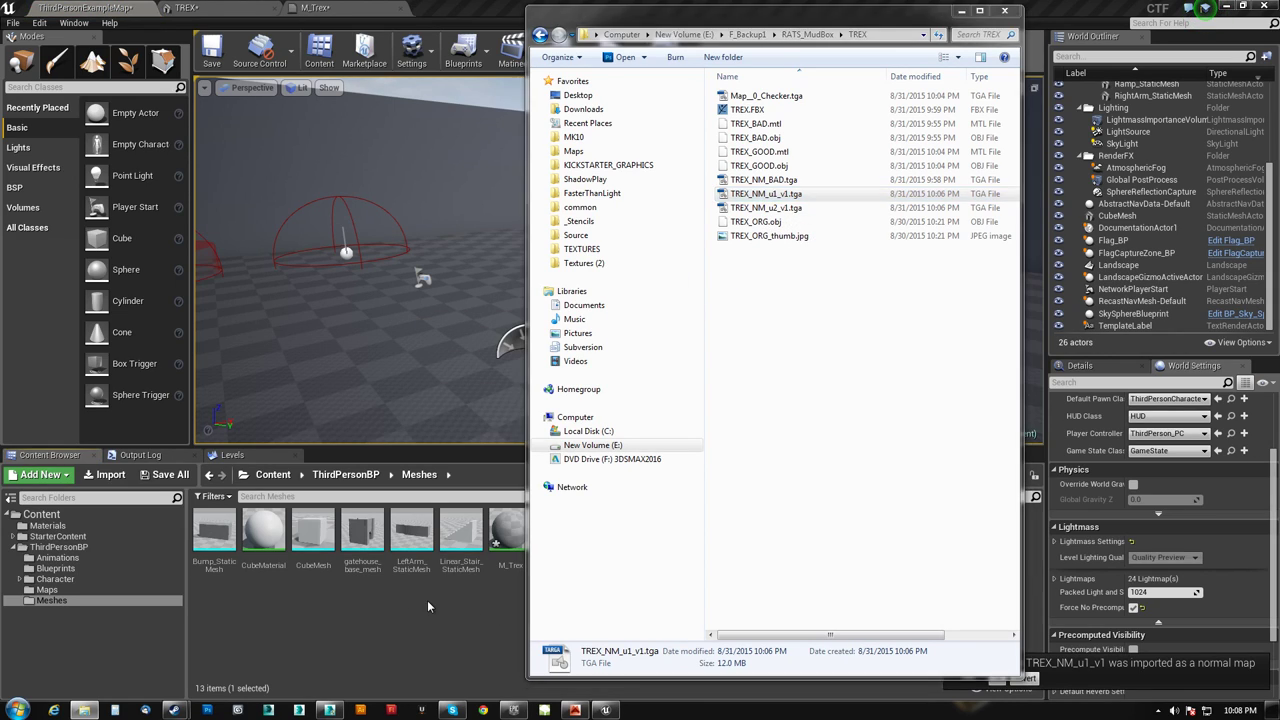
Step: Assign the TREX_NM_u1_v1 texture to the Texture Sample node in M_Trex and check it on the preview mesh
{"action": "left_click", "coordinate": [809, 531]}
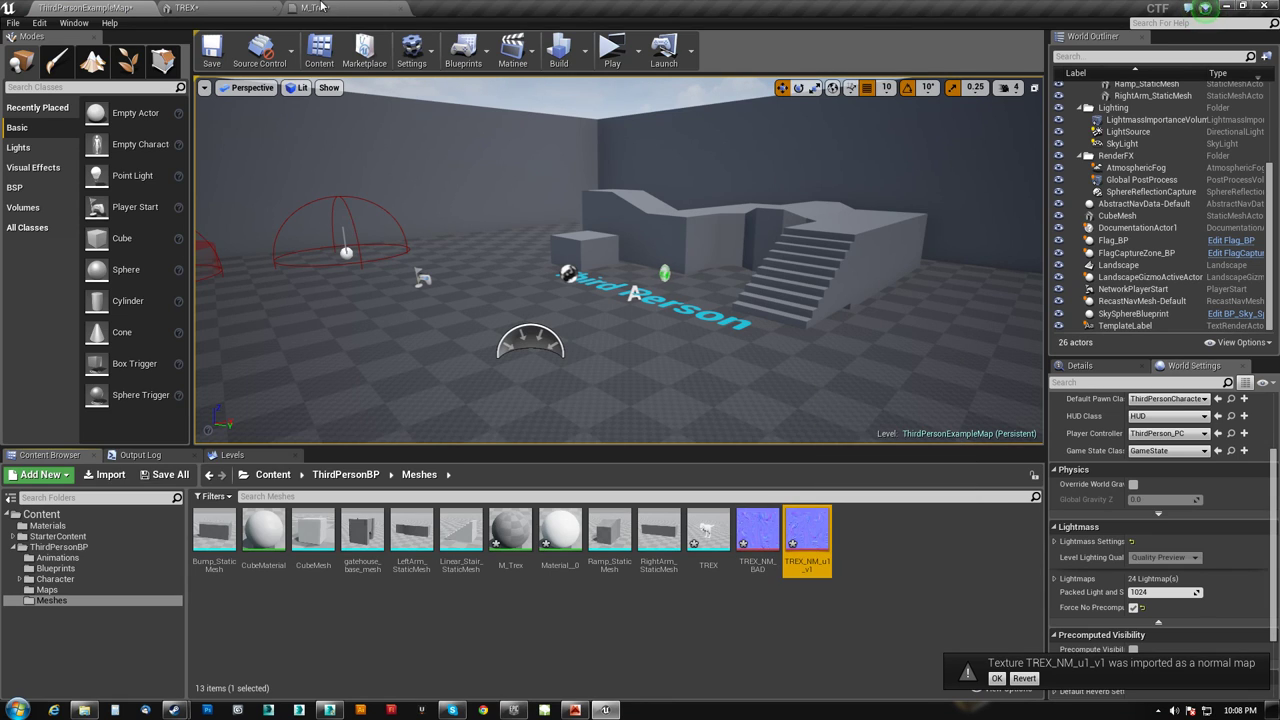
{"action": "left_click", "coordinate": [330, 8]}
{"action": "left_click_drag", "start_coordinate": [213, 306], "coordinate": [178, 300]}
{"action": "left_click", "coordinate": [553, 290]}
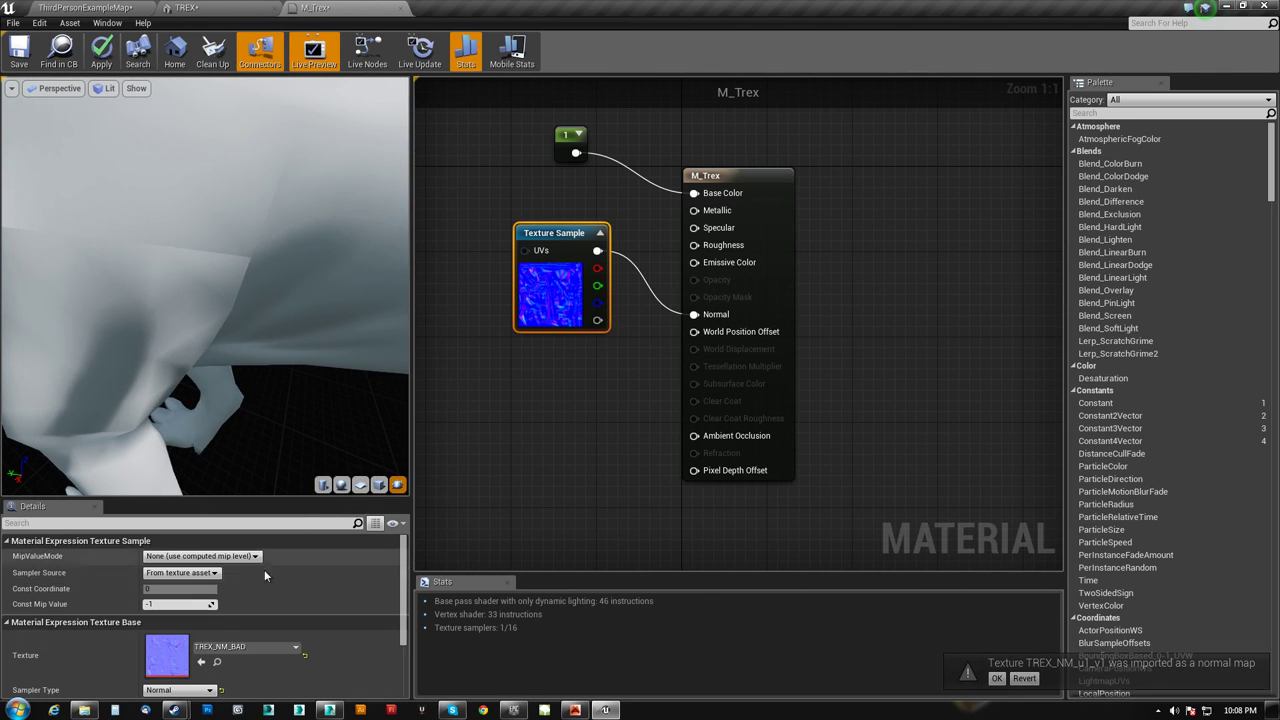
{"action": "left_click", "coordinate": [201, 661]}
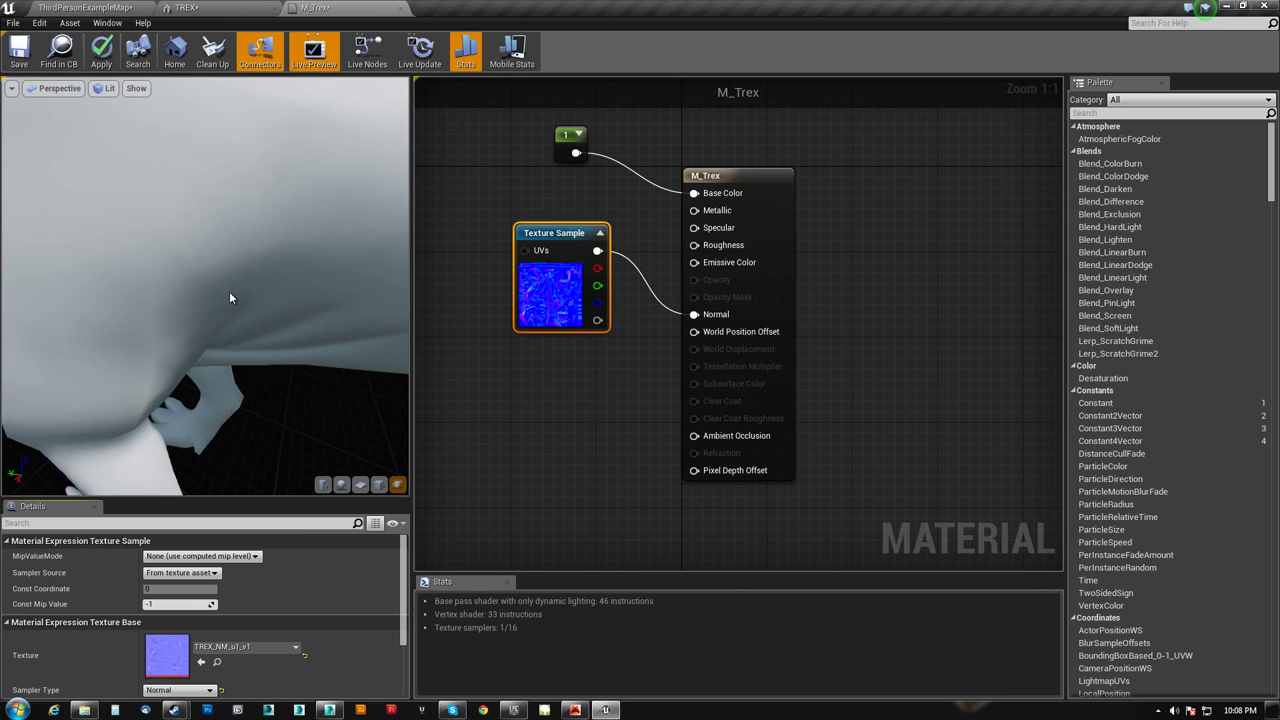
{"action": "left_click_drag", "start_coordinate": [229, 297], "coordinate": [235, 329]}
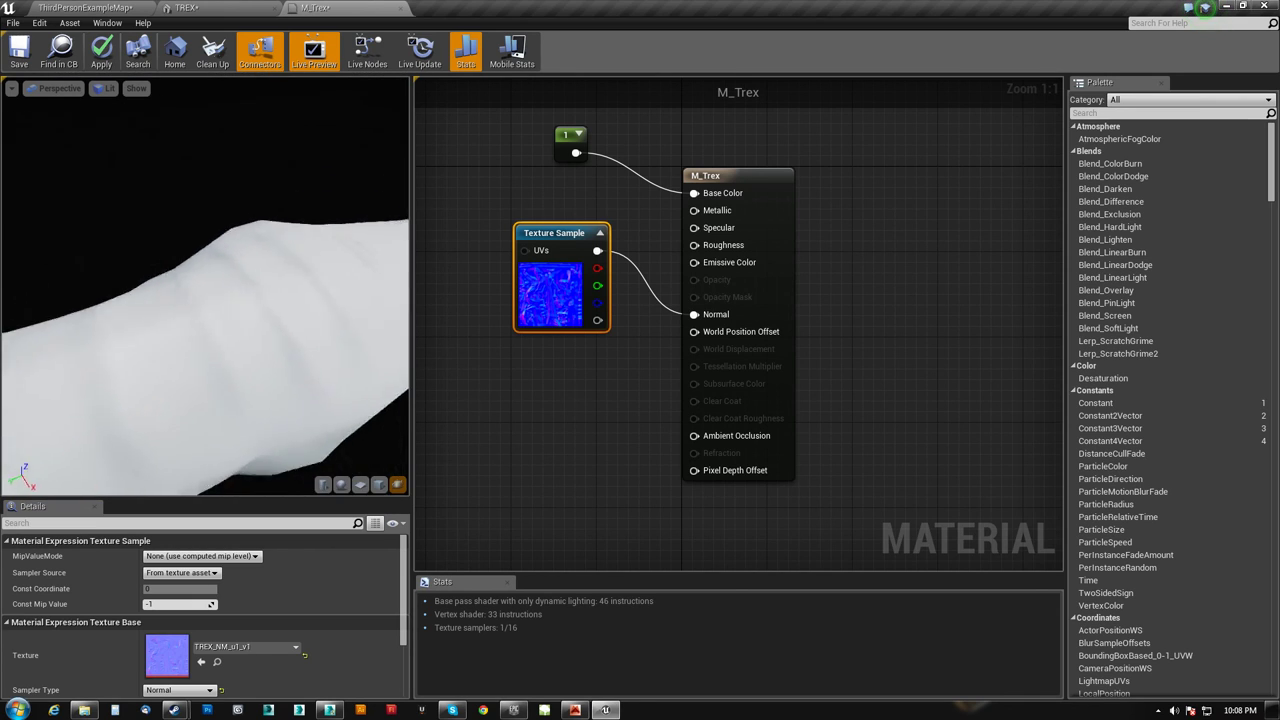
{"action": "left_click_drag", "start_coordinate": [183, 283], "coordinate": [183, 283]}
Step: Delete TREX_NM_u2_v1.tga from the TREX folder in Windows Explorer
{"action": "left_click", "coordinate": [84, 710]}
{"action": "left_click", "coordinate": [766, 208]}
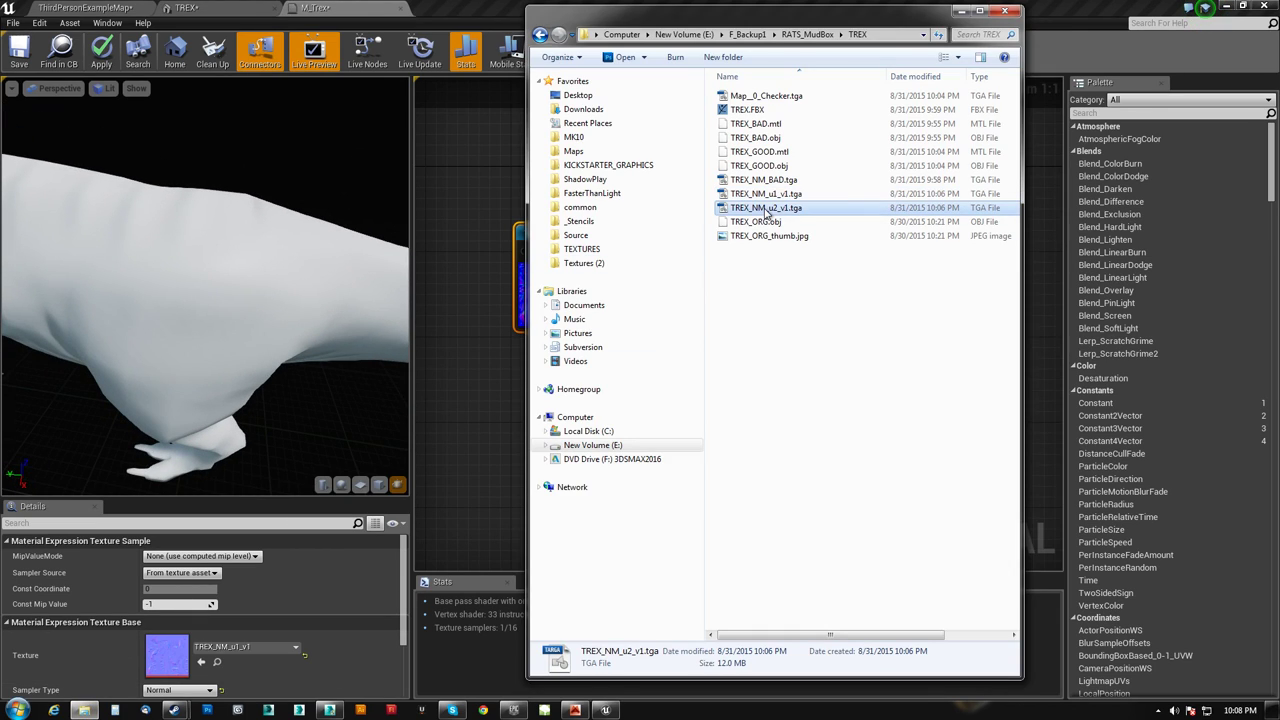
{"action": "right_click", "coordinate": [766, 210]}
{"action": "left_click", "coordinate": [685, 492]}
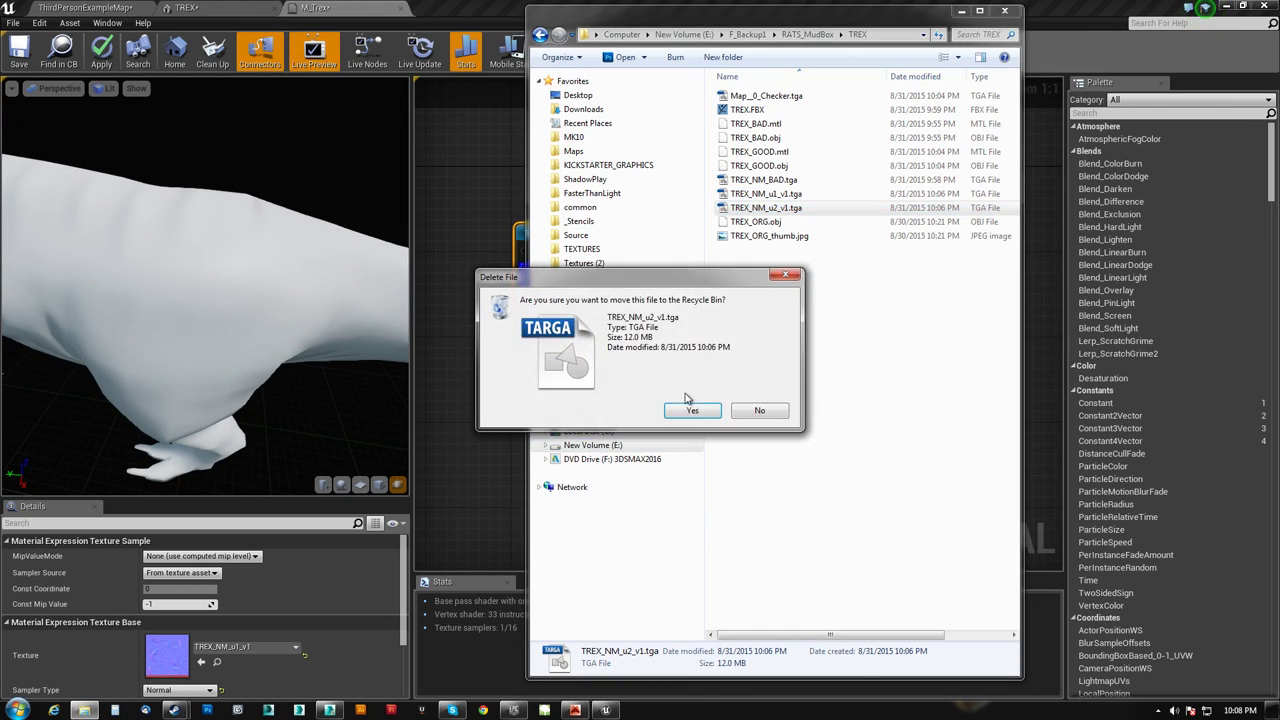
{"action": "left_click", "coordinate": [690, 409]}
Step: Inspect the normal map on the T-rex's back, tail, hip and flank in the M_Trex material preview
{"action": "left_click", "coordinate": [200, 302]}
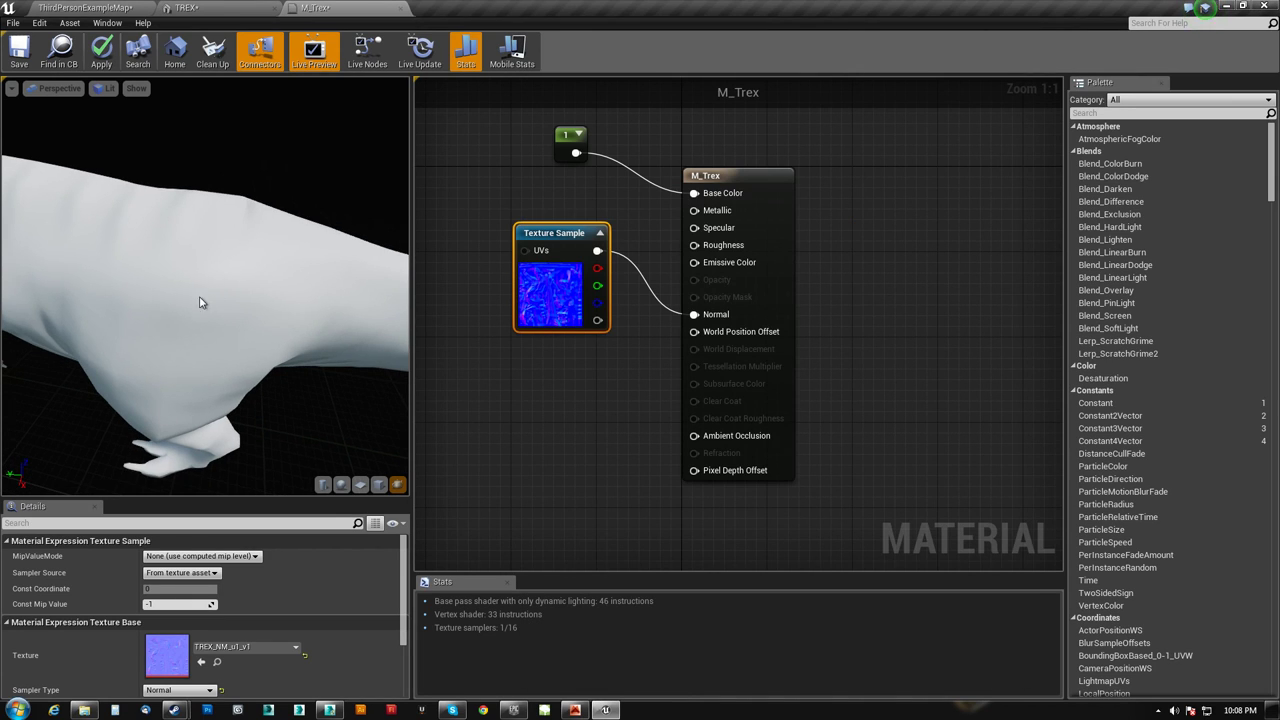
{"action": "left_click_drag", "start_coordinate": [200, 302], "coordinate": [95, 285]}
{"action": "scroll", "coordinate": [88, 368], "scroll_direction": "down", "scroll_amount": 5}
{"action": "scroll", "coordinate": [49, 340], "scroll_direction": "up", "scroll_amount": 3}
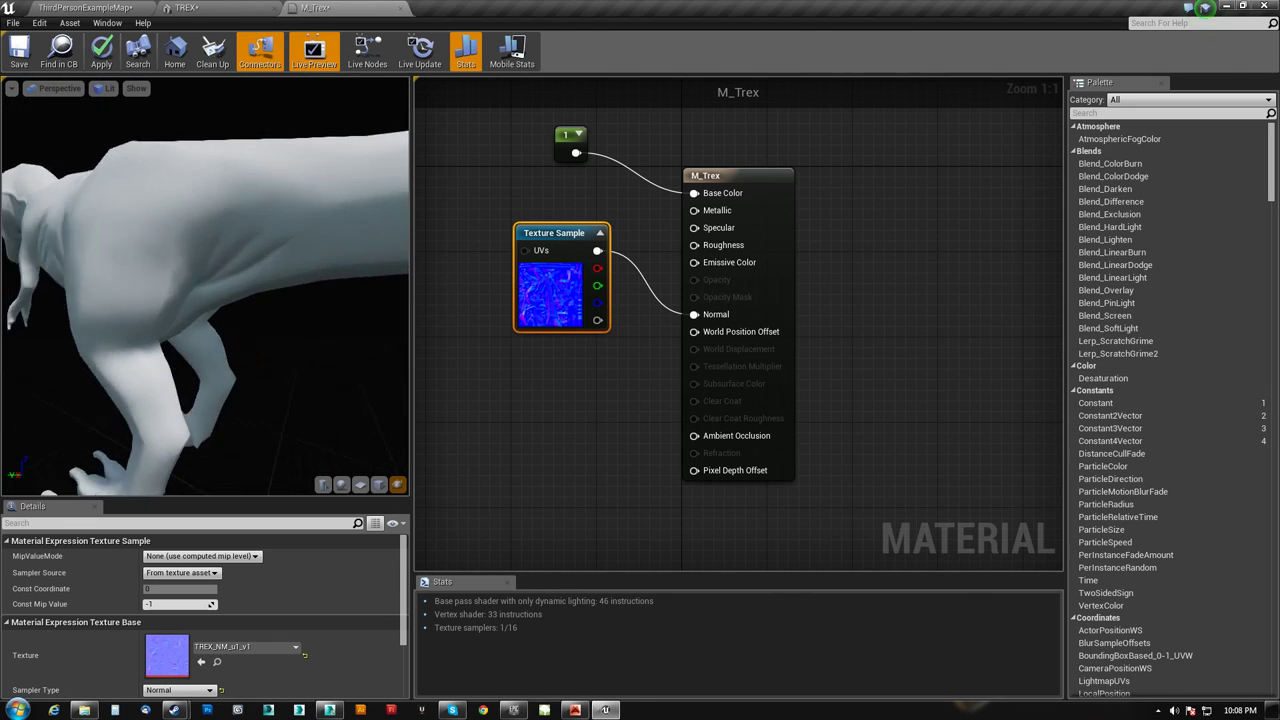
{"action": "left_click_drag", "start_coordinate": [315, 356], "coordinate": [133, 289]}
{"action": "right_click_drag", "start_coordinate": [186, 257], "coordinate": [190, 290]}
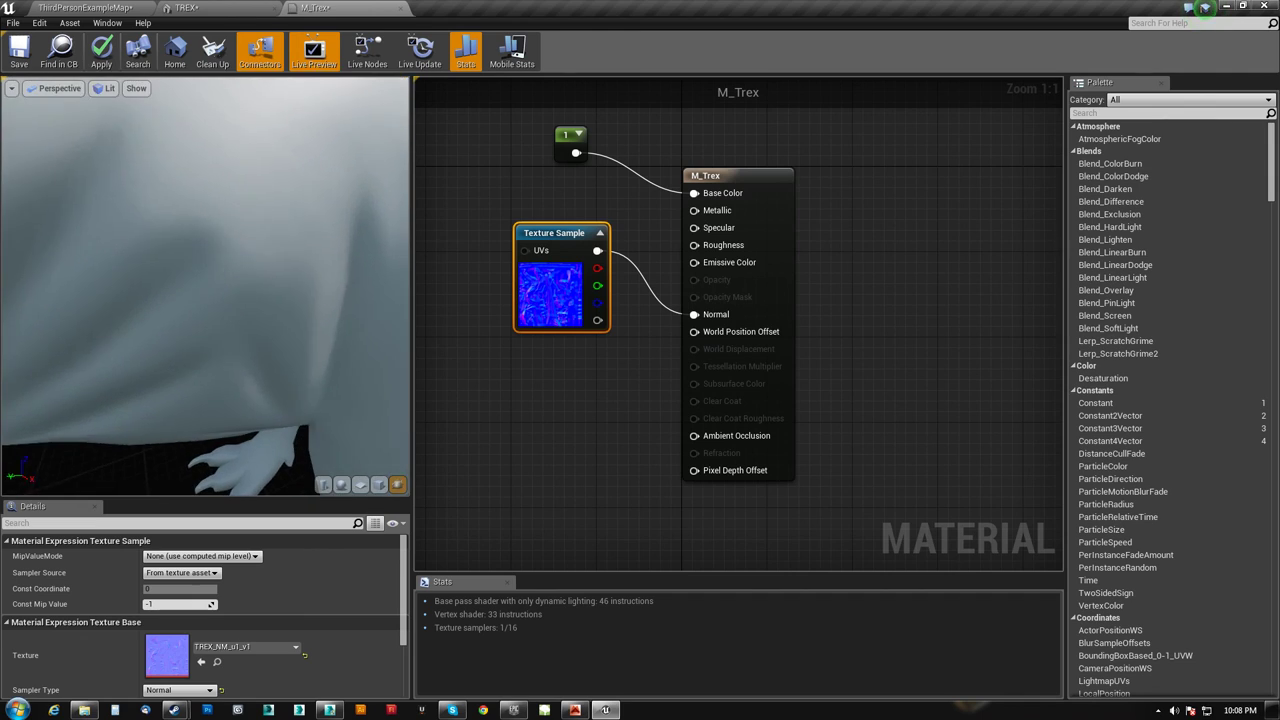
{"action": "scroll", "coordinate": [188, 262], "scroll_direction": "down", "scroll_amount": 2}
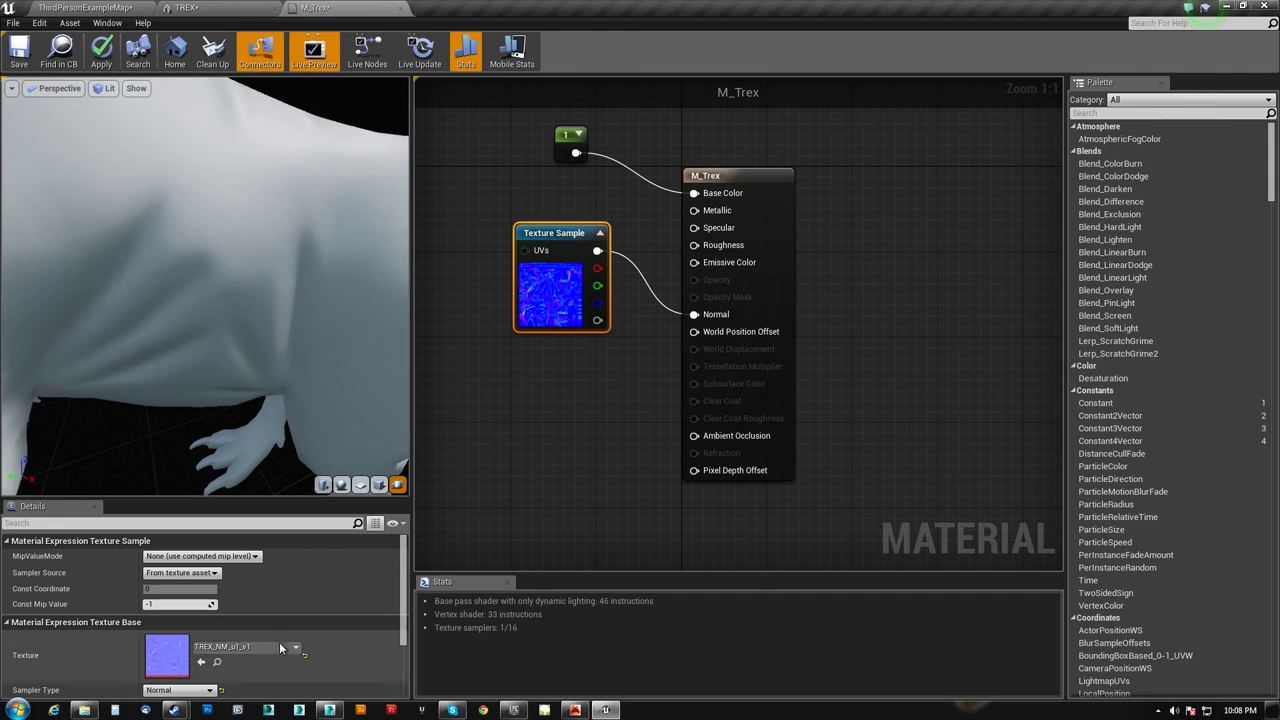
Step: Switch to 3ds Max and end the isolation of tRex_0 so that both T-rex meshes are shown
{"action": "left_click", "coordinate": [329, 710]}
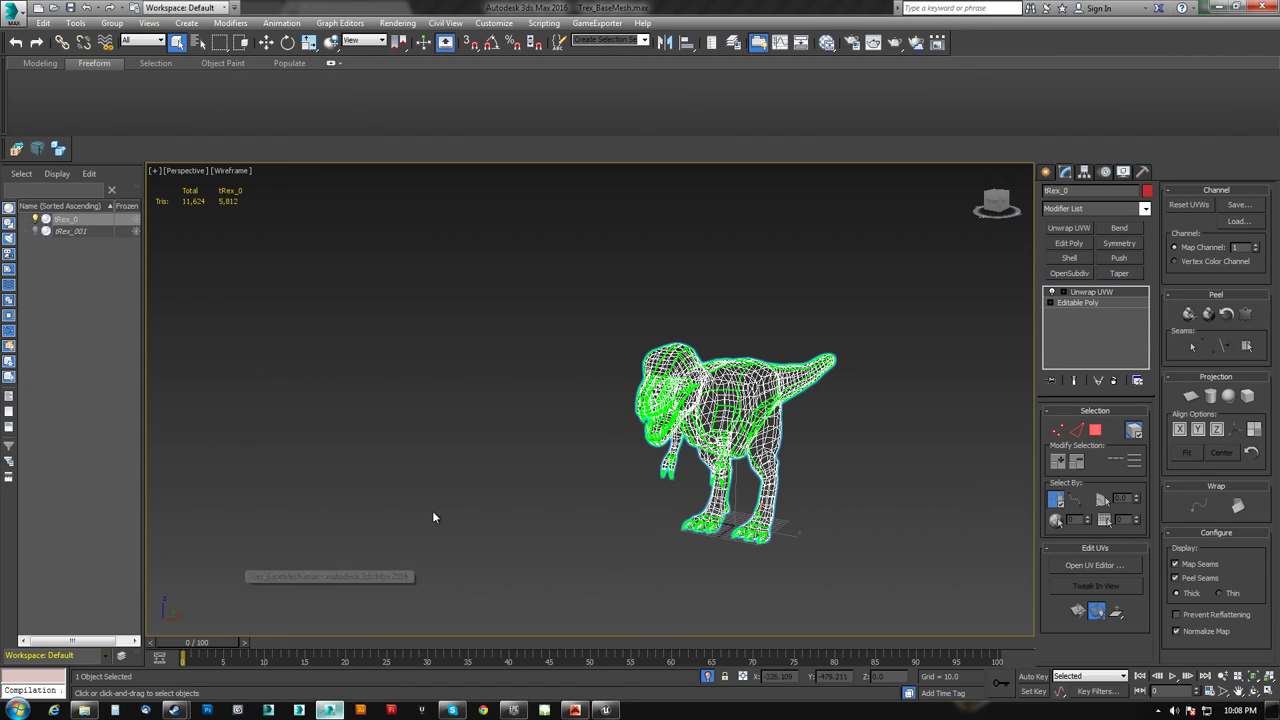
{"action": "left_click", "coordinate": [708, 678]}
{"action": "scroll", "coordinate": [718, 434], "scroll_direction": "down", "scroll_amount": 5}
{"action": "middle_click_drag", "start_coordinate": [718, 434], "coordinate": [715, 388], "text": "alt"}
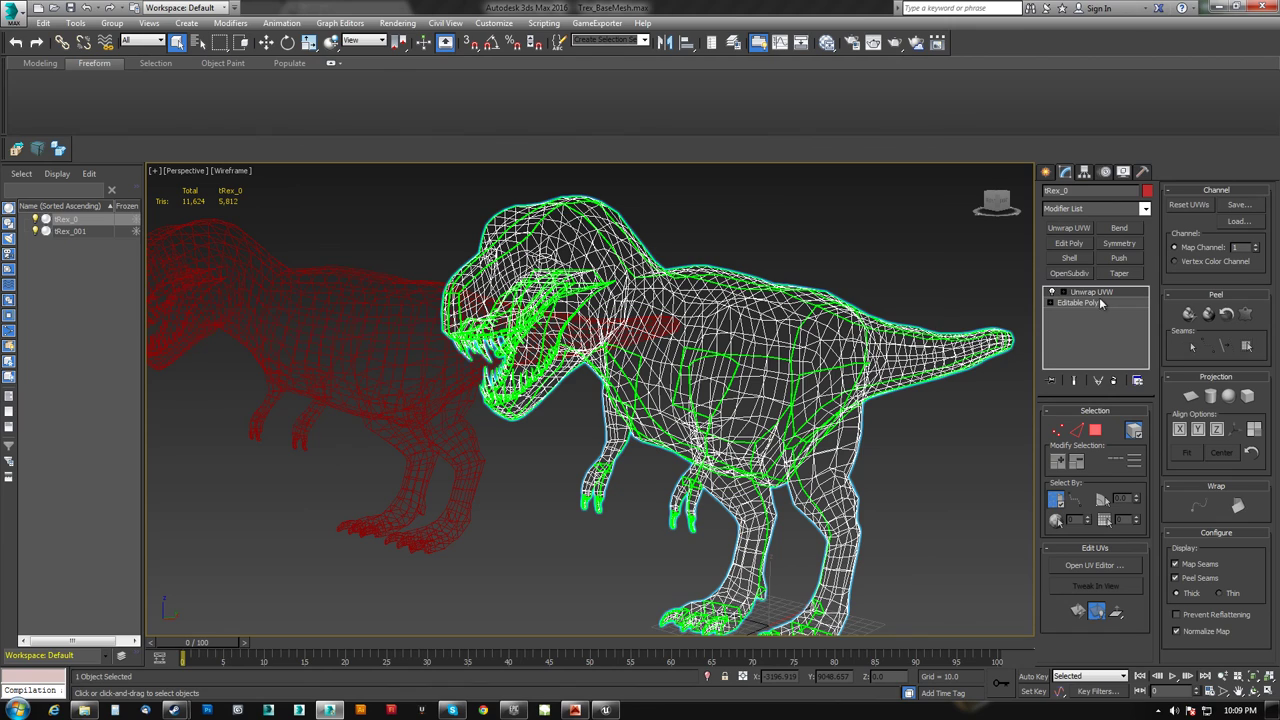
Step: Open the UV editor for tRex_0's Unwrap UVW modifier and switch to polygon selection
{"action": "left_click", "coordinate": [1070, 228]}
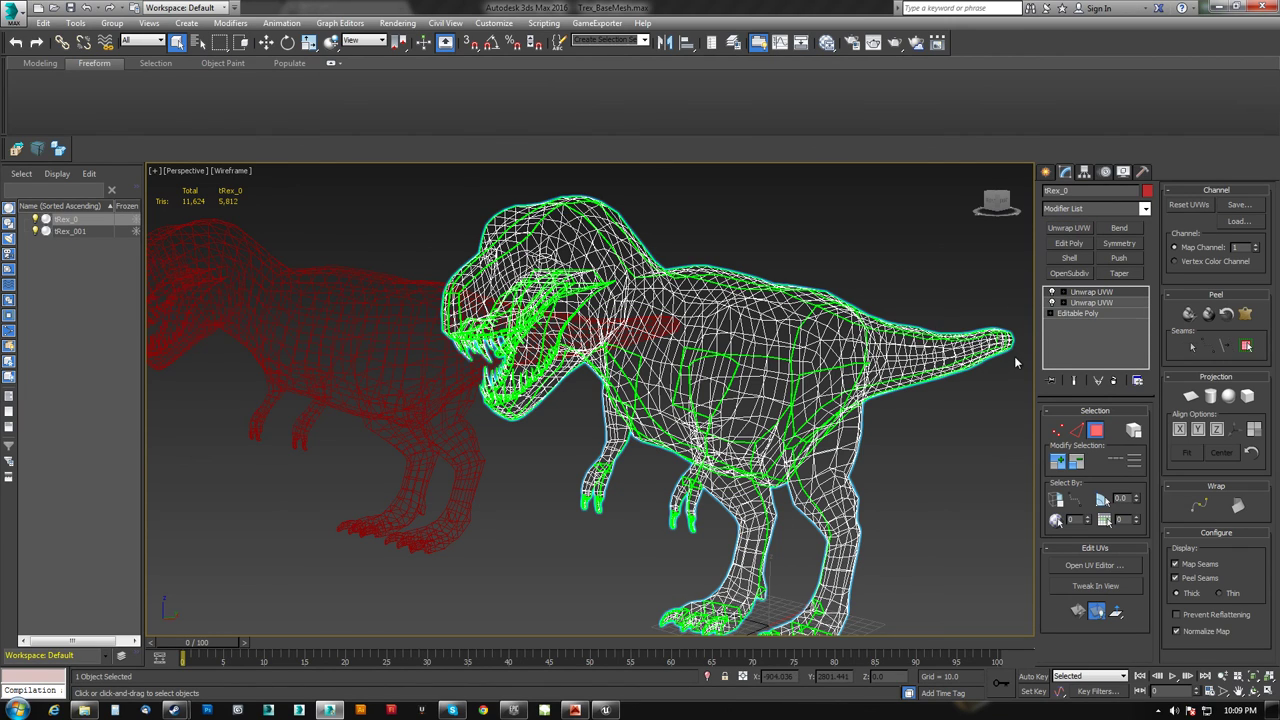
{"action": "left_click", "coordinate": [1095, 565]}
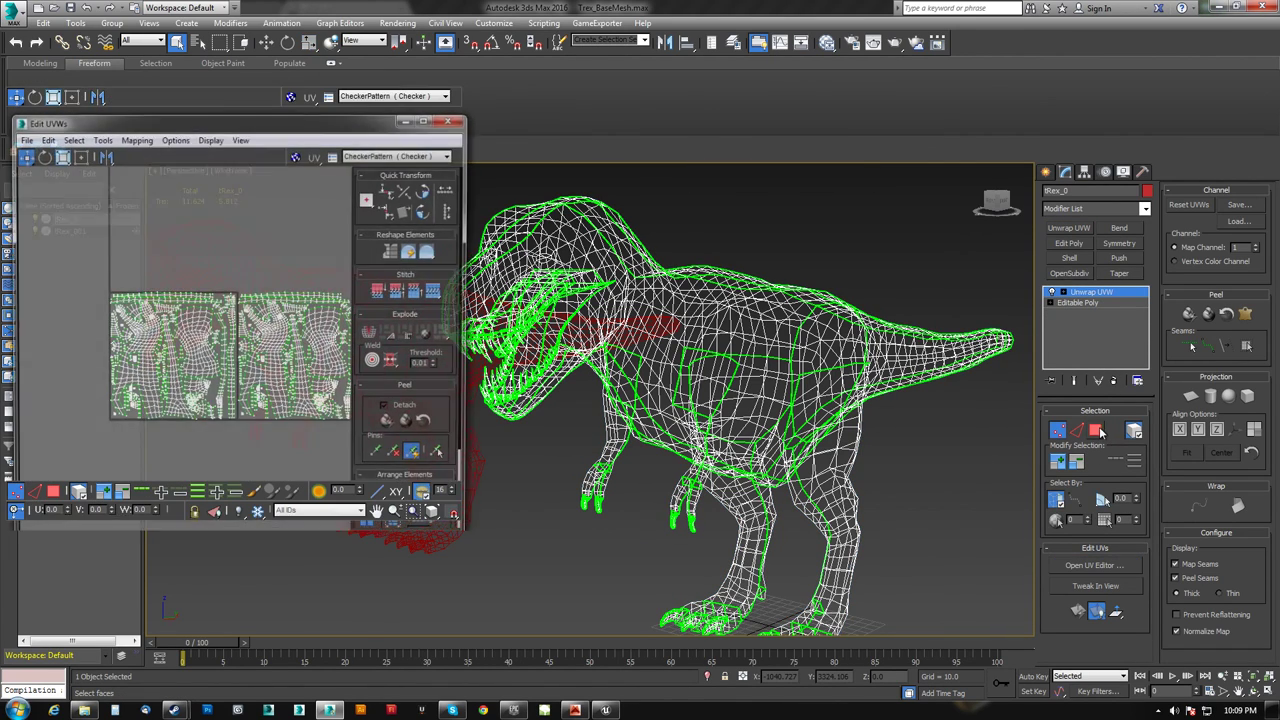
{"action": "left_click", "coordinate": [1101, 432]}
{"action": "scroll", "coordinate": [331, 232], "scroll_direction": "up", "scroll_amount": 2}
{"action": "middle_click_drag", "start_coordinate": [331, 232], "coordinate": [264, 252]}
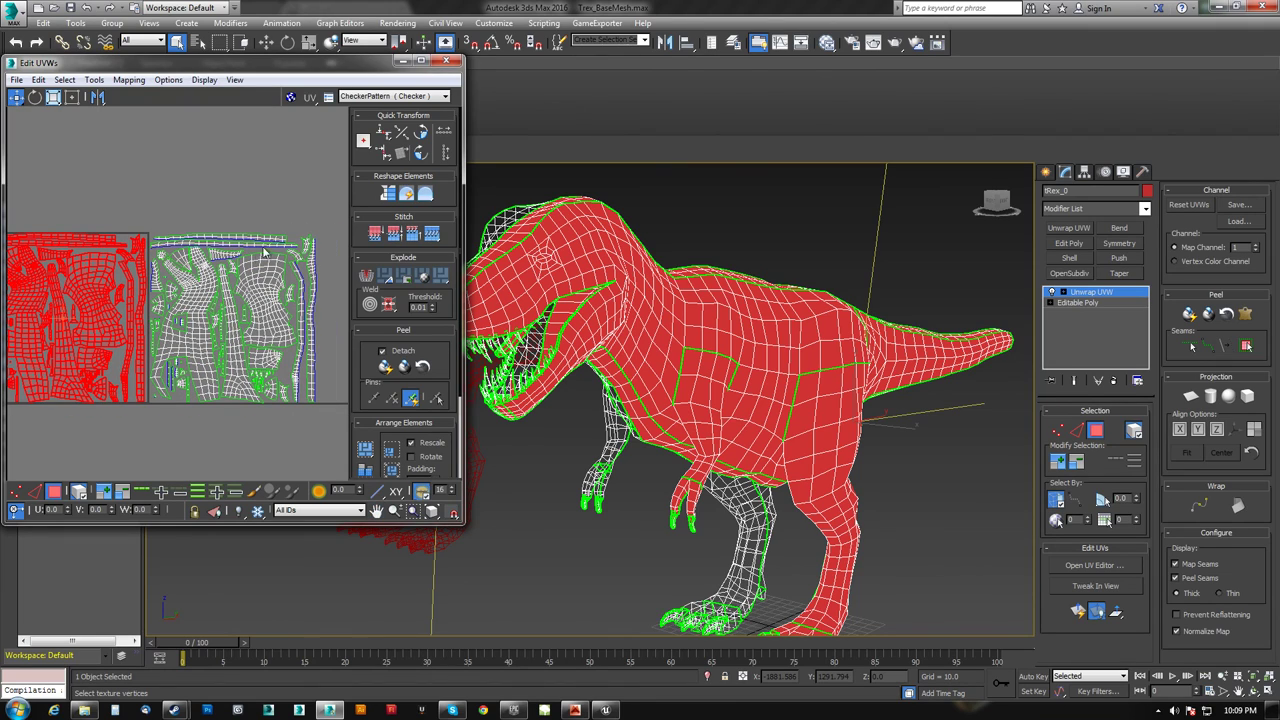
Step: Select all UV shells in the second tile and compare them with the matching shells in the first tile
{"action": "left_click_drag", "start_coordinate": [155, 441], "coordinate": [155, 441]}
{"action": "scroll", "coordinate": [178, 376], "scroll_direction": "up", "scroll_amount": 6}
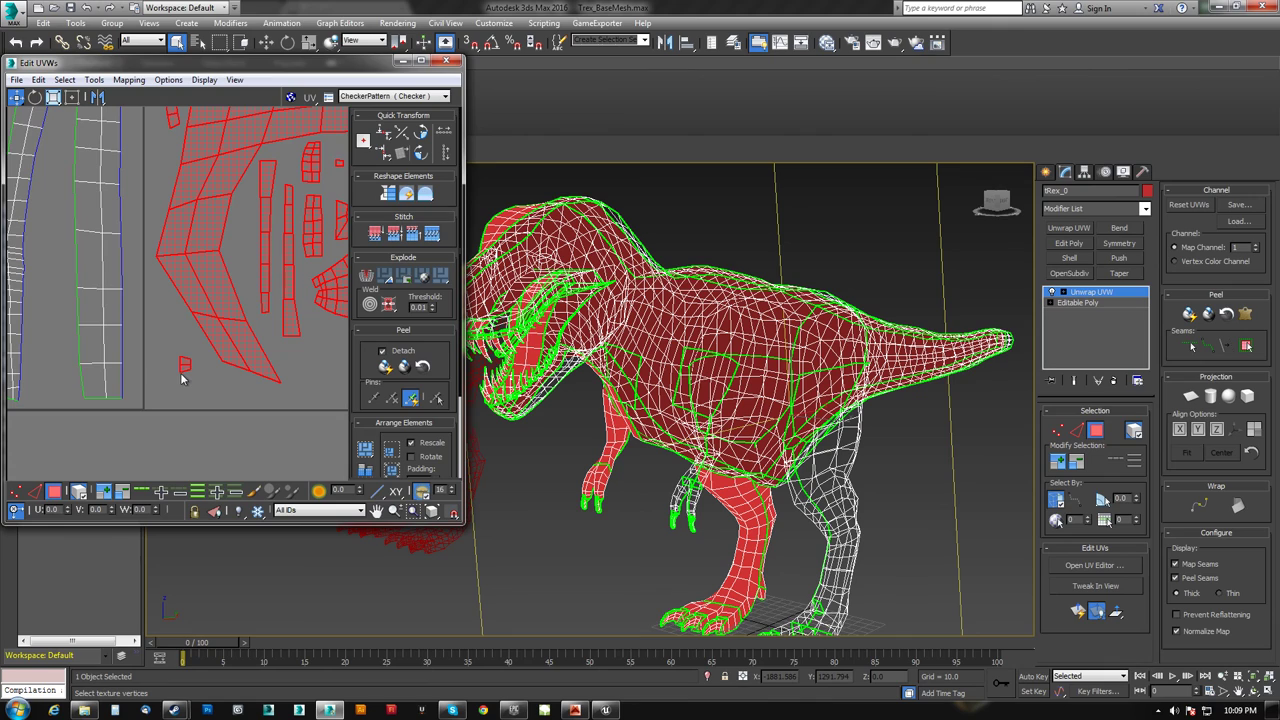
{"action": "middle_click_drag", "start_coordinate": [53, 405], "coordinate": [277, 403]}
{"action": "middle_click_drag", "start_coordinate": [40, 376], "coordinate": [222, 388]}
{"action": "scroll", "coordinate": [222, 388], "scroll_direction": "down", "scroll_amount": 3}
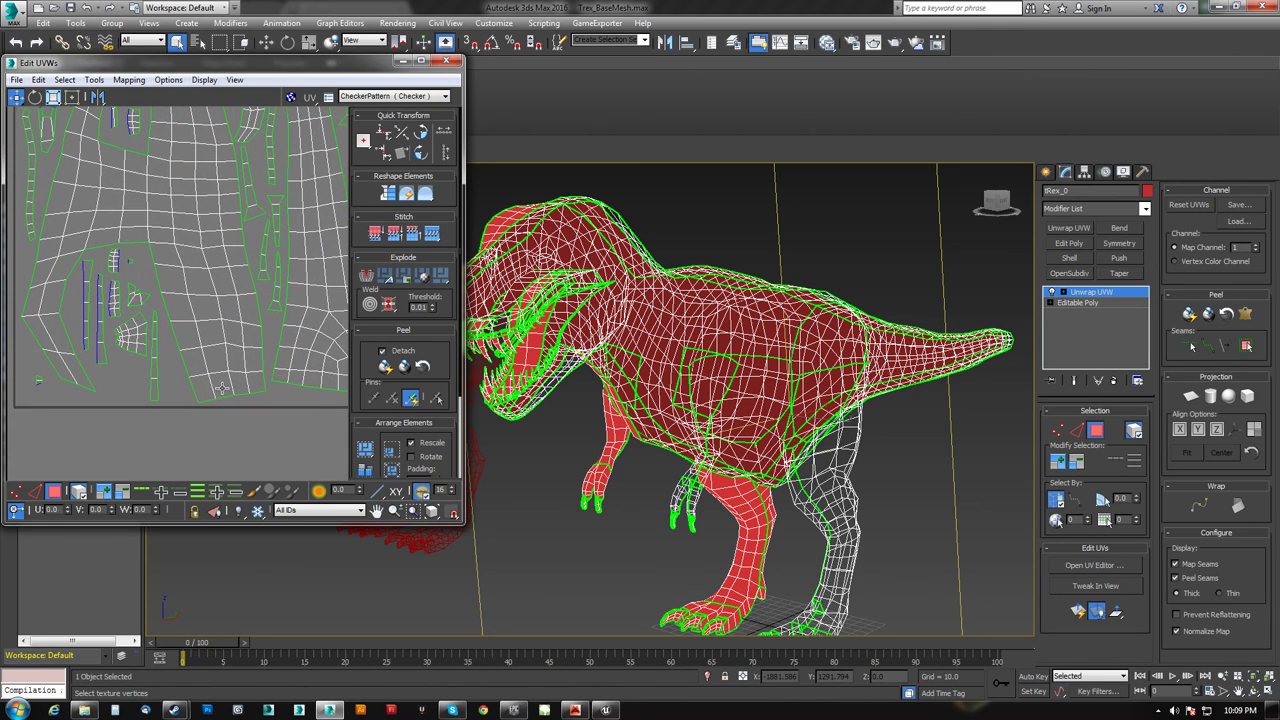
{"action": "scroll", "coordinate": [39, 380], "scroll_direction": "down", "scroll_amount": 5}
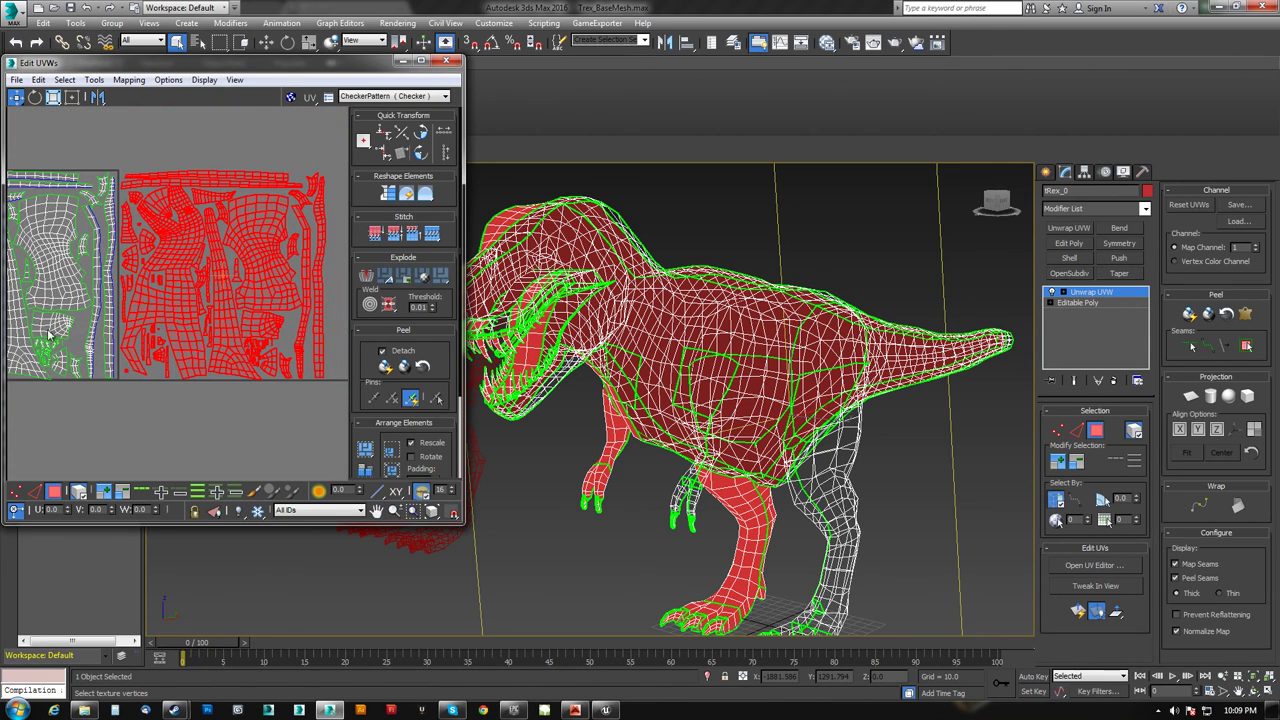
{"action": "scroll", "coordinate": [220, 330], "scroll_direction": "down", "scroll_amount": 4}
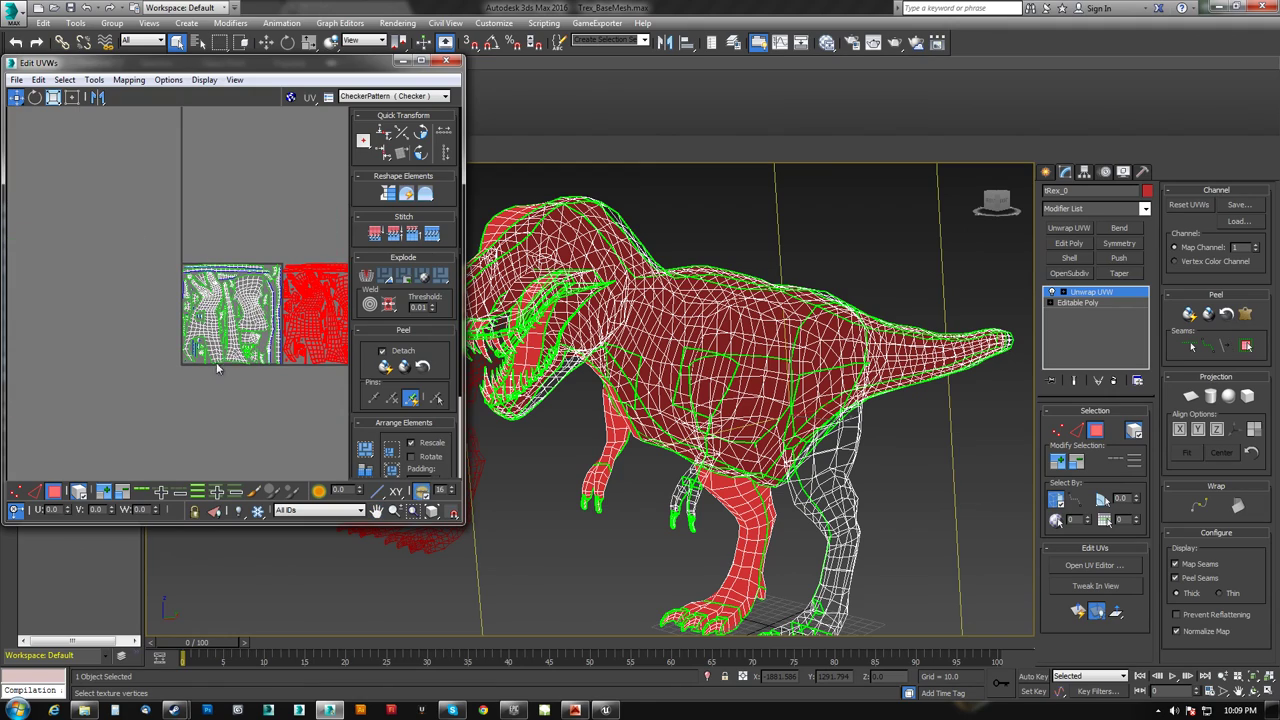
Step: Move the selected UV shells one full tile along U onto the first tile's shells, and clear the selection
{"action": "middle_click_drag", "start_coordinate": [258, 338], "coordinate": [153, 334]}
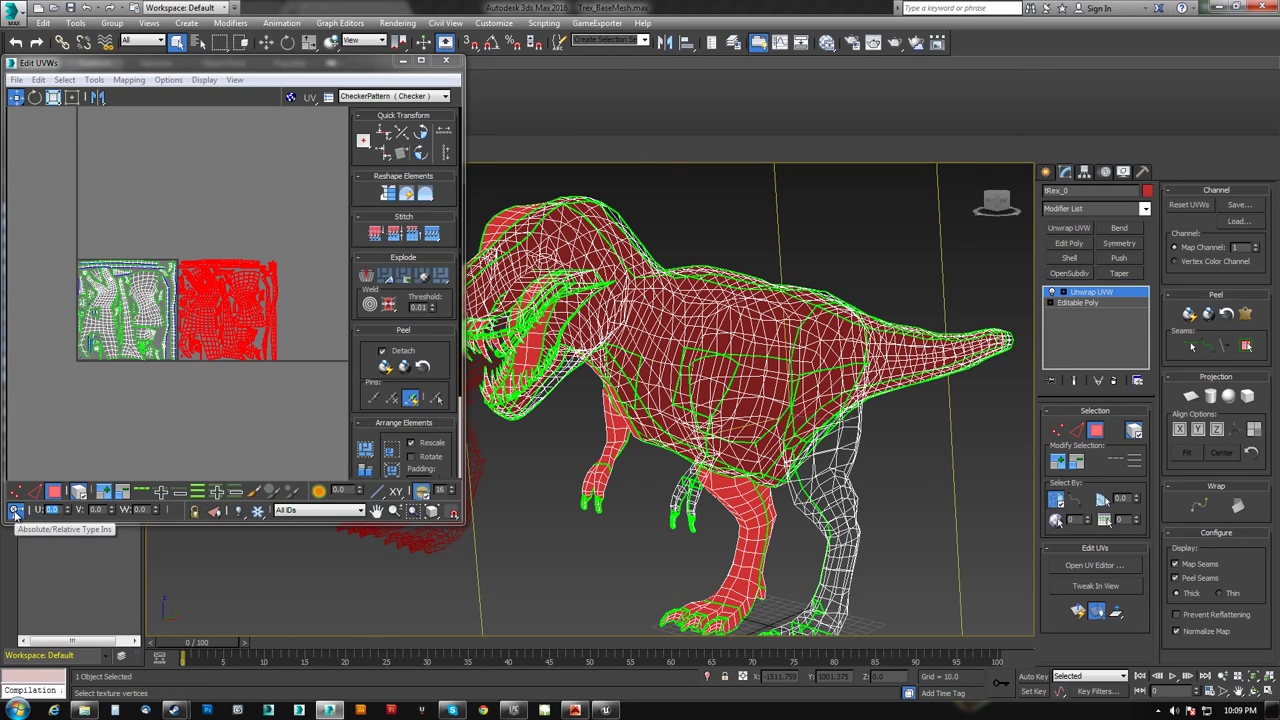
{"action": "key", "text": "Return"}
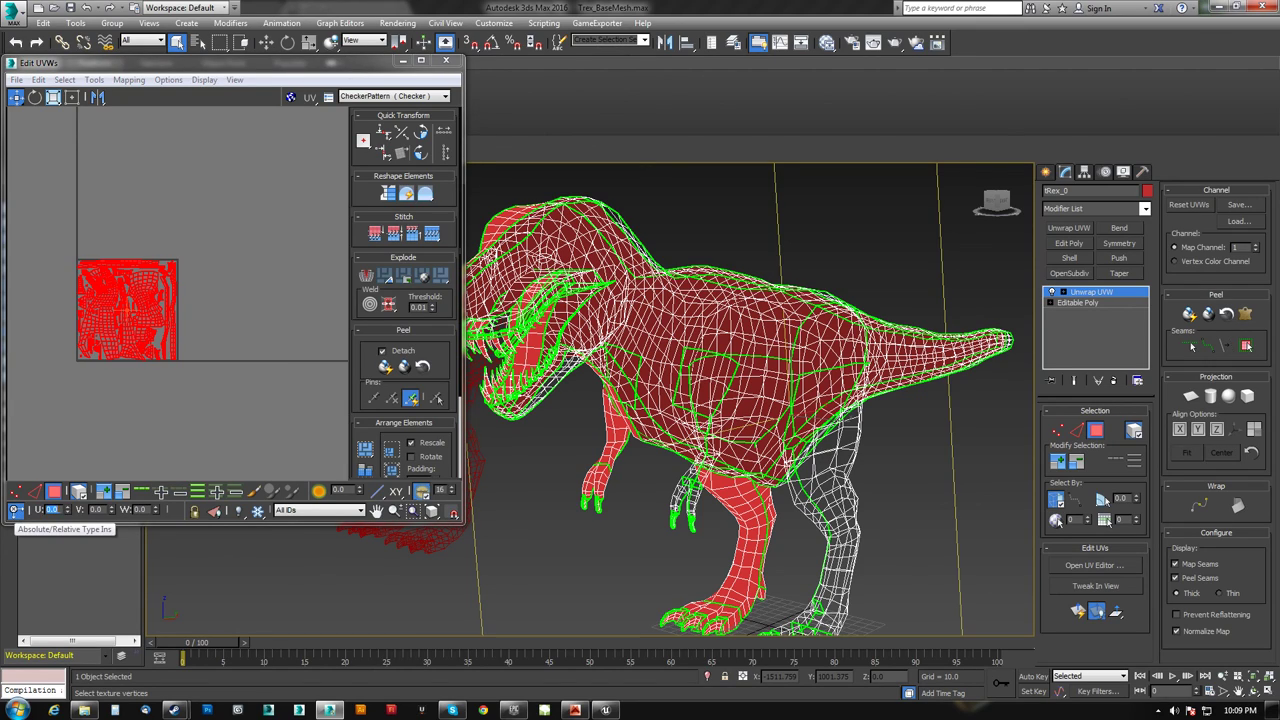
{"action": "left_click", "coordinate": [220, 388]}
{"action": "middle_click_drag", "start_coordinate": [476, 392], "coordinate": [876, 390]}
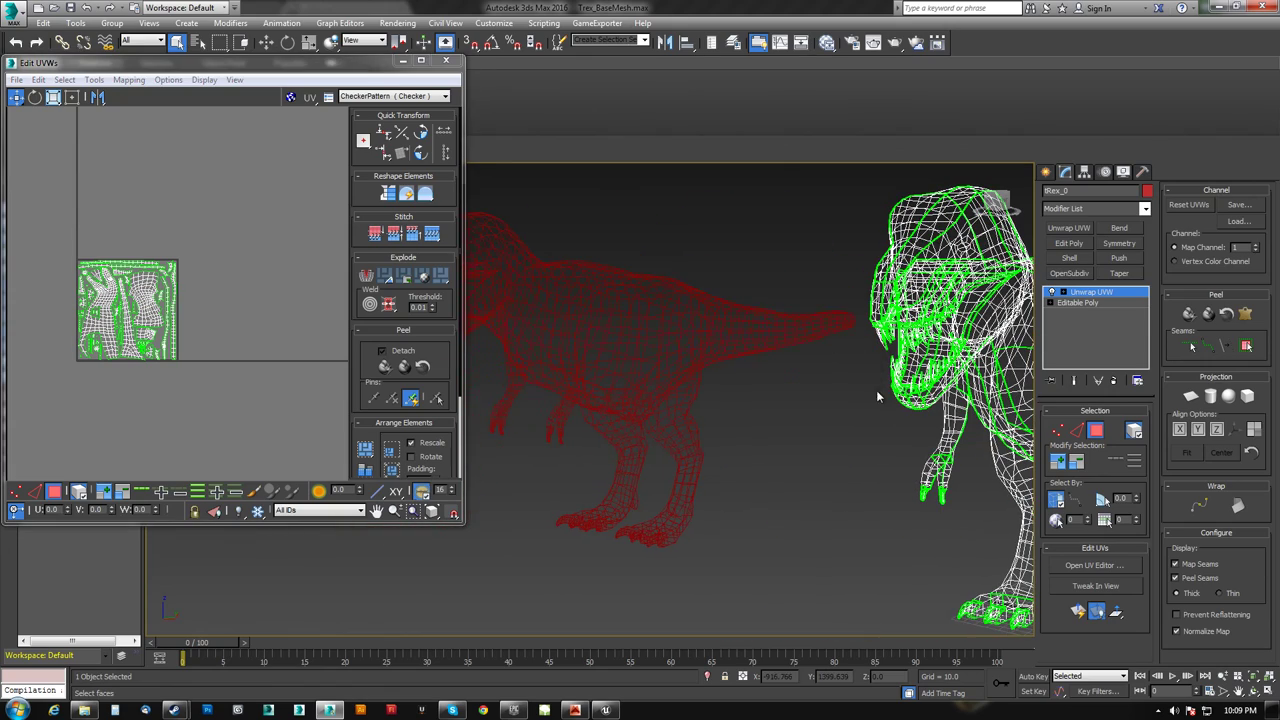
{"action": "middle_click_drag", "start_coordinate": [548, 314], "coordinate": [626, 314], "text": "alt"}
{"action": "key", "text": "z"}
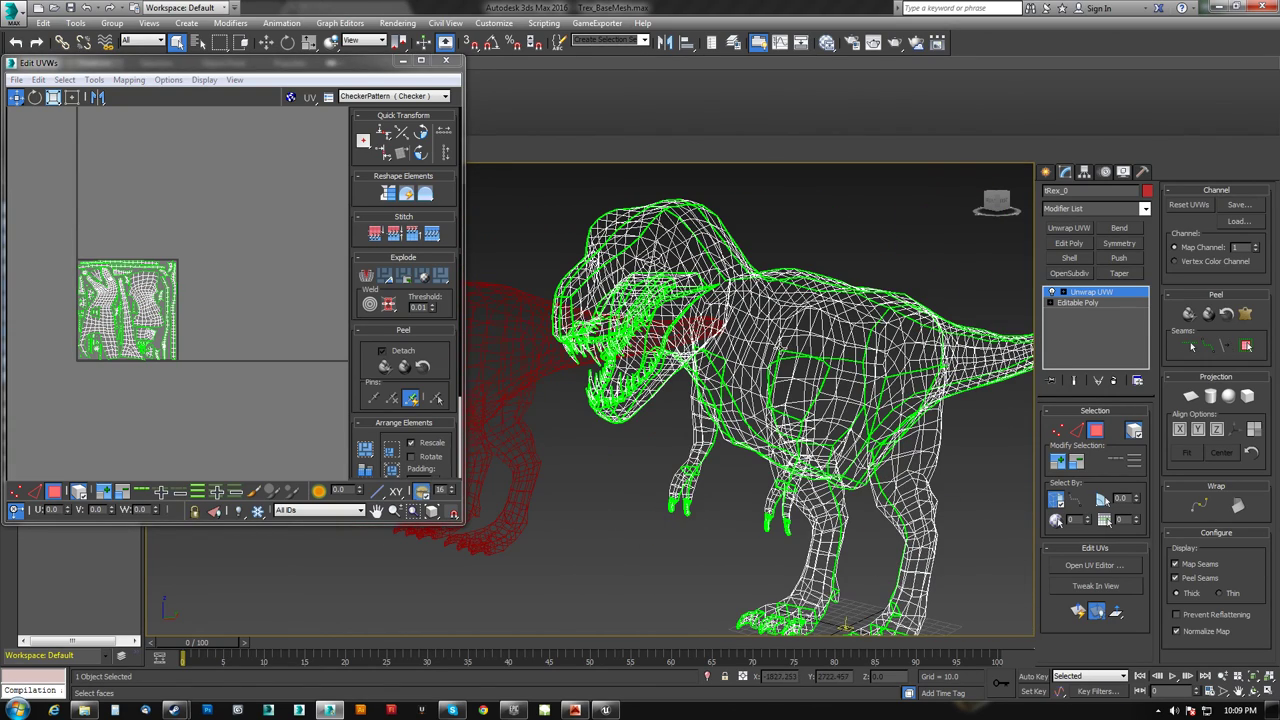
Step: Switch to Mudbox and compare the T-rex's UV shells in the normal-mapped first tile with those in the second tile
{"action": "left_click", "coordinate": [575, 711]}
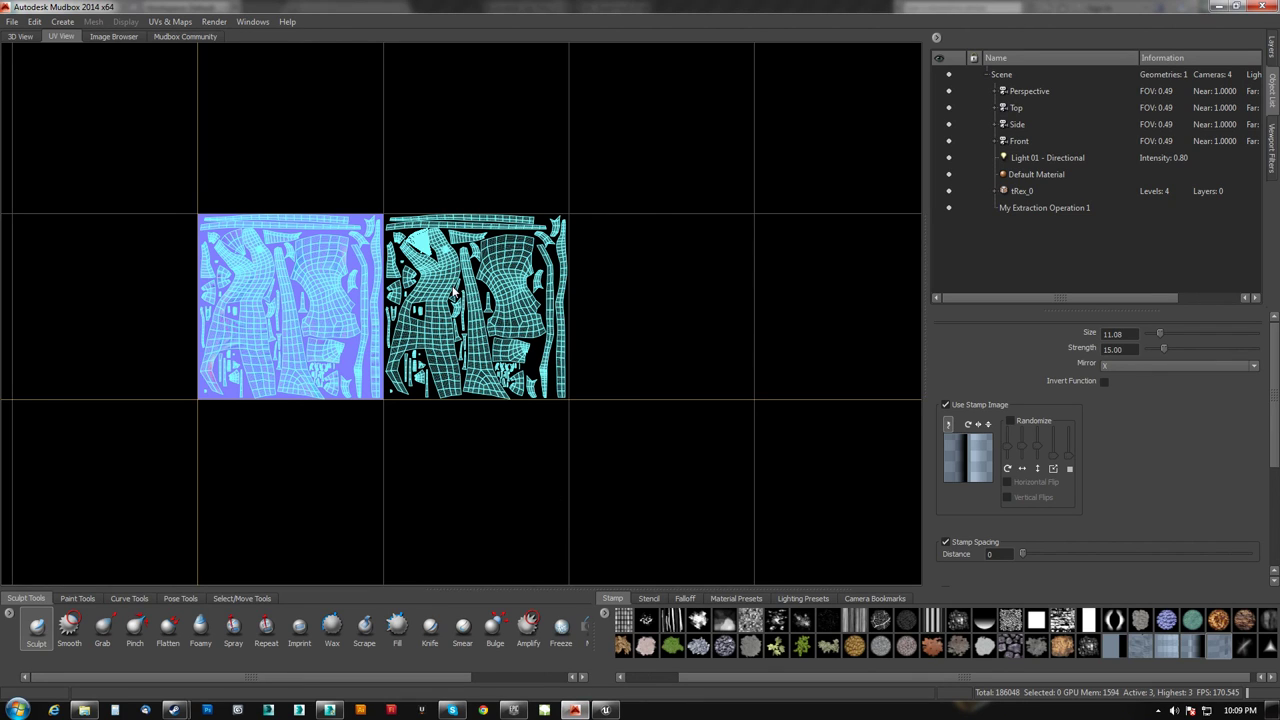
{"action": "scroll", "coordinate": [453, 291], "scroll_direction": "up", "scroll_amount": 4}
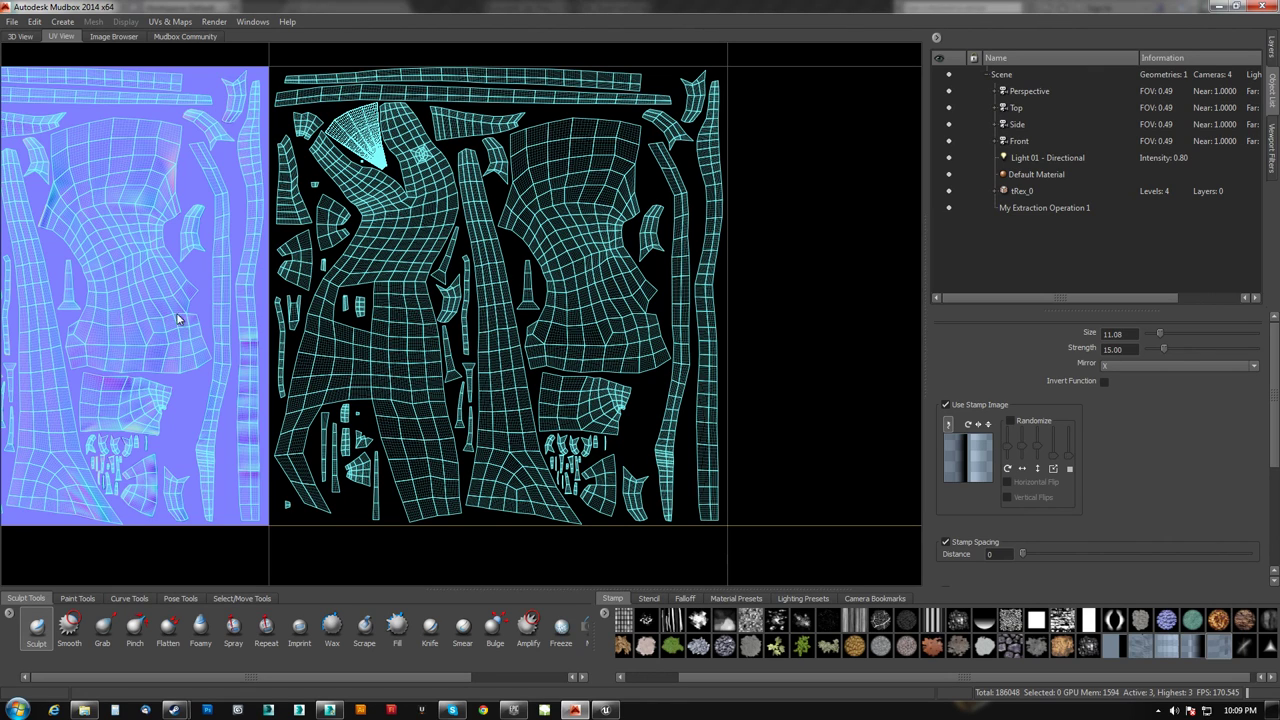
{"action": "middle_click_drag", "start_coordinate": [142, 386], "coordinate": [278, 402], "text": "alt"}
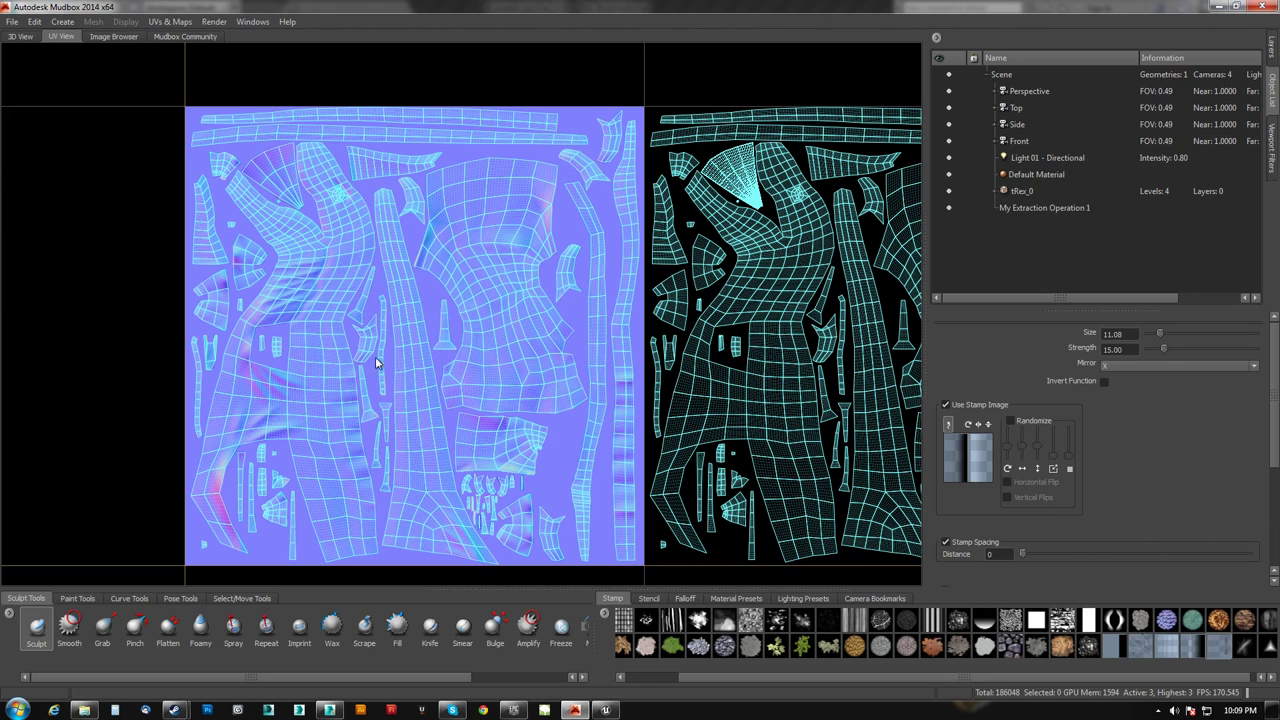
Step: Return to the 3D view, hide the wireframe, and inspect the sculpted T-rex from its flank and tail to the whole body
{"action": "left_click", "coordinate": [20, 35]}
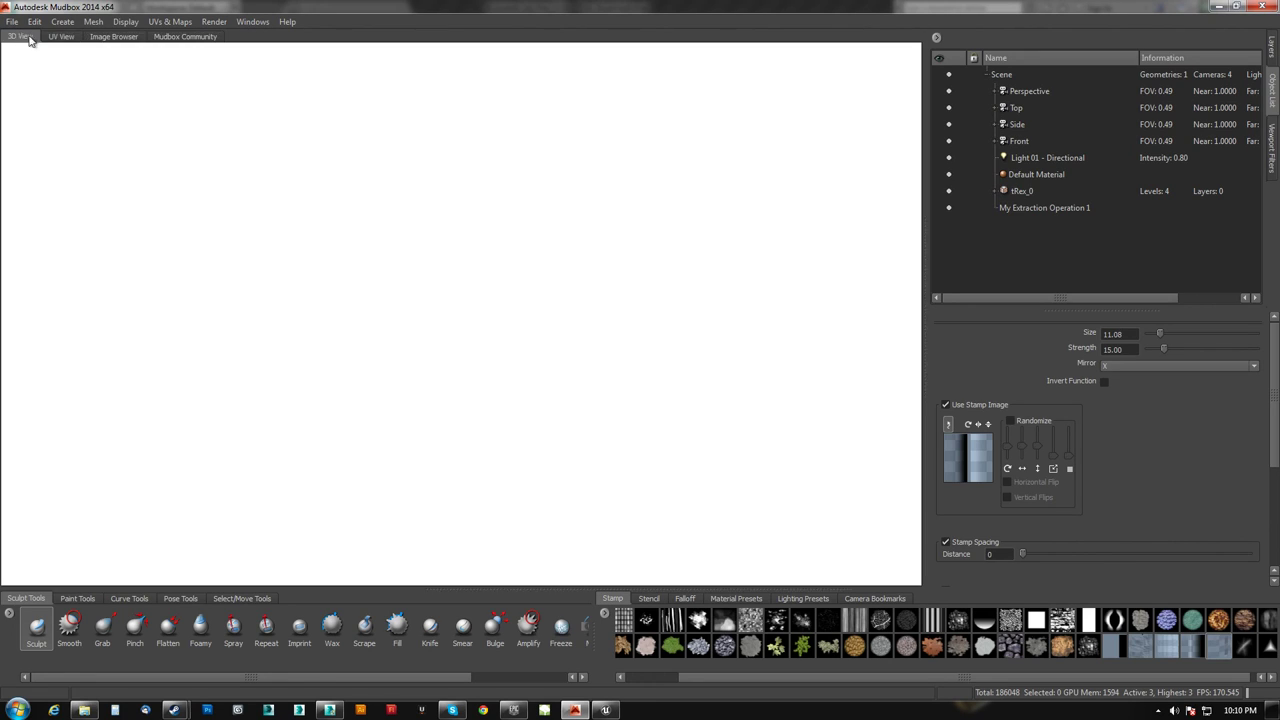
{"action": "scroll", "coordinate": [550, 279], "scroll_direction": "up", "scroll_amount": 3}
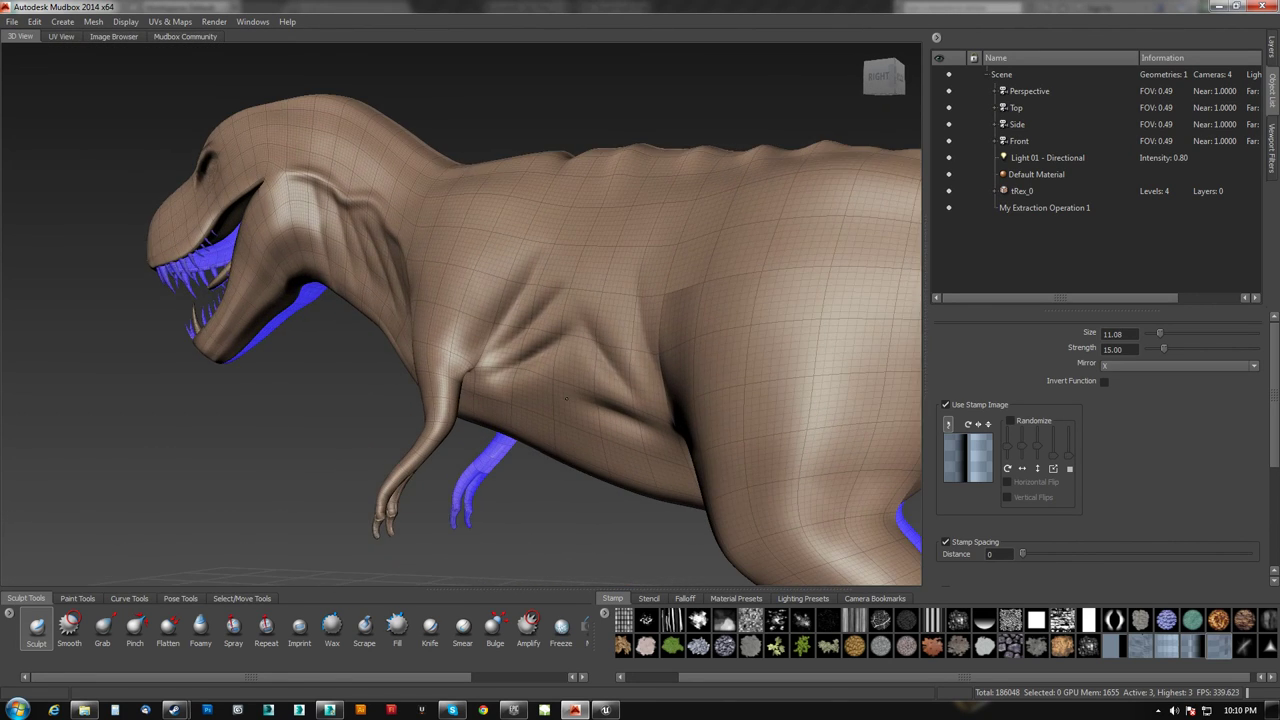
{"action": "key", "text": "w"}
{"action": "middle_click_drag", "start_coordinate": [643, 360], "coordinate": [455, 356], "text": "alt"}
{"action": "mouse_move", "coordinate": [455, 356]}
{"action": "left_mouse_down", "text": "alt"}
{"action": "mouse_move", "coordinate": [480, 383]}
{"action": "mouse_move", "coordinate": [379, 382]}
{"action": "mouse_move", "coordinate": [508, 272]}
{"action": "left_mouse_up", "text": "alt"}
{"action": "right_click_drag", "start_coordinate": [416, 418], "coordinate": [523, 320], "text": "alt"}
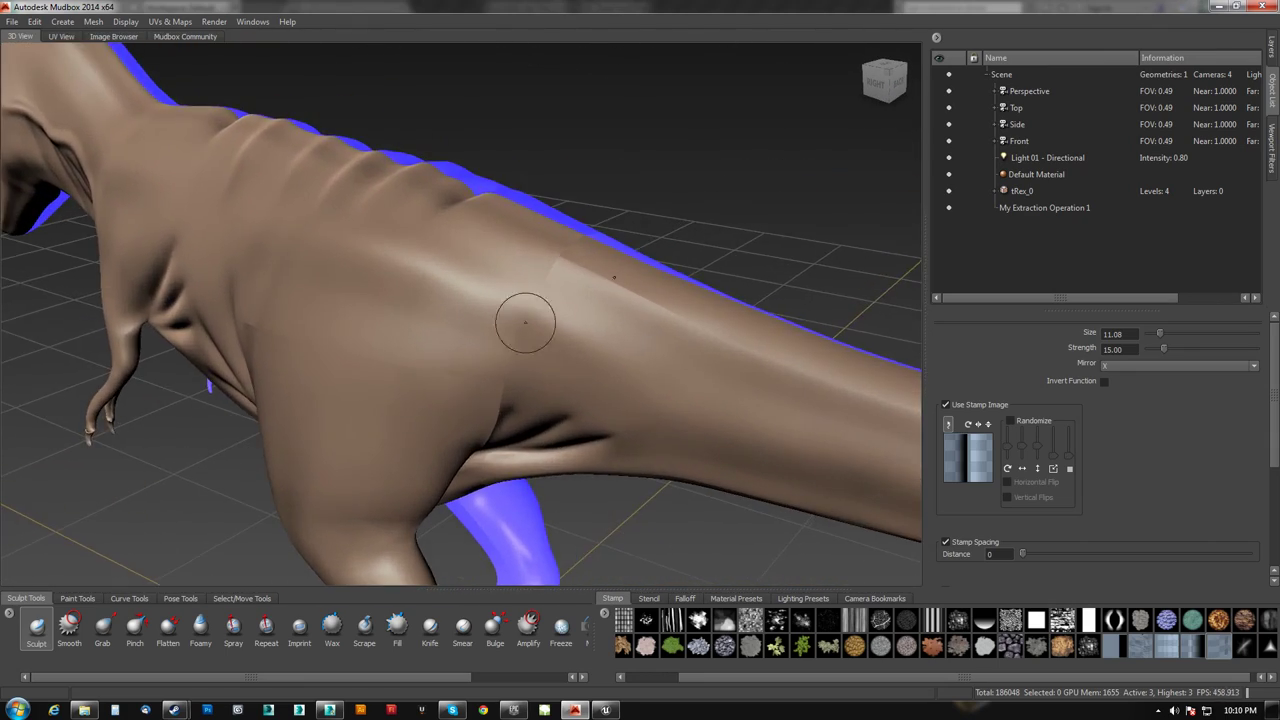
{"action": "left_click_drag", "start_coordinate": [340, 397], "coordinate": [516, 357], "text": "alt"}
{"action": "right_click_drag", "start_coordinate": [516, 357], "coordinate": [456, 429], "text": "alt"}
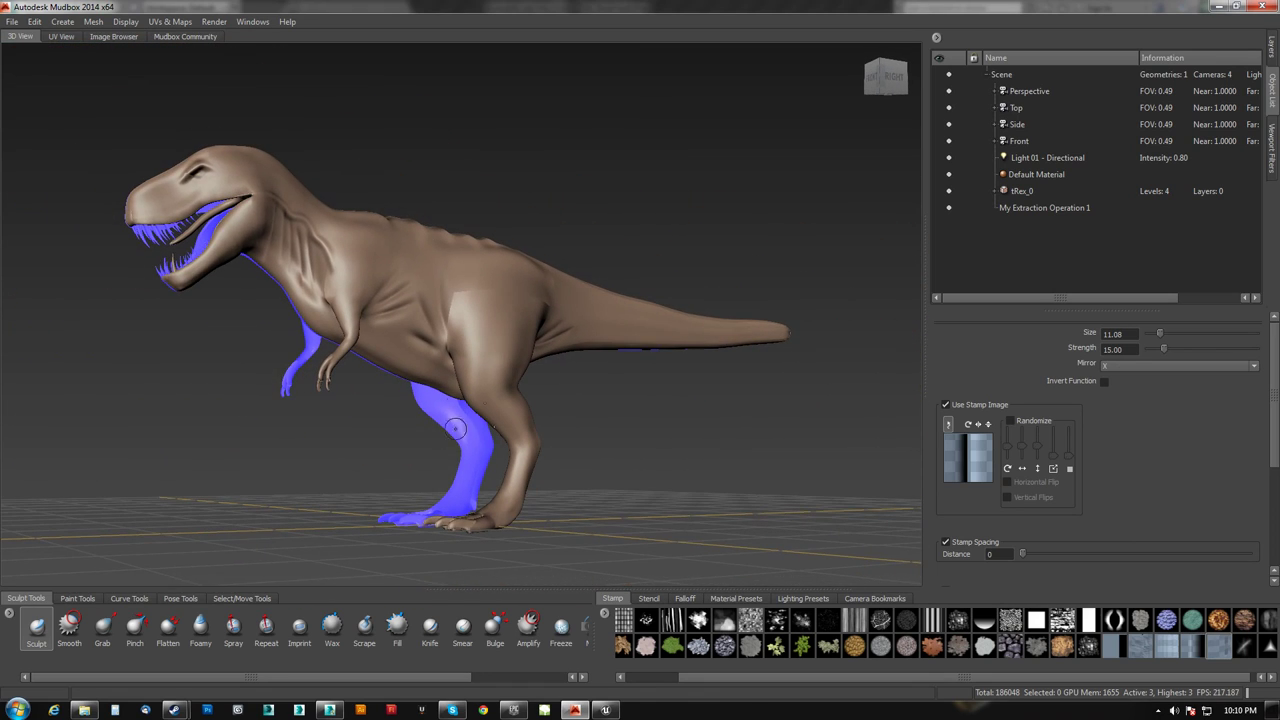
Step: Switch to Unreal and examine the normal-map wrinkles on the T-rex's flanks, legs and back in the M_Trex preview
{"action": "left_click", "coordinate": [606, 710]}
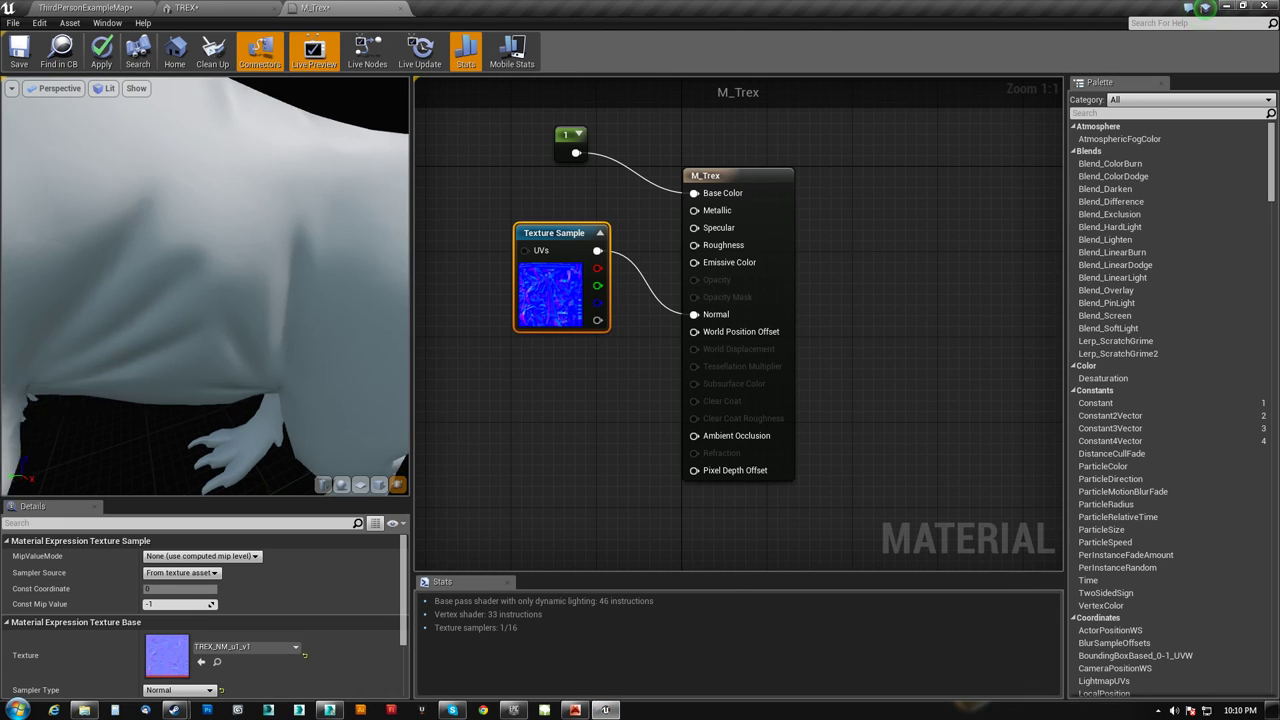
{"action": "mouse_move", "coordinate": [269, 390]}
{"action": "right_mouse_down"}
{"action": "mouse_move", "coordinate": [265, 330]}
{"action": "mouse_move", "coordinate": [259, 375]}
{"action": "right_mouse_up"}
{"action": "left_click_drag", "start_coordinate": [258, 375], "coordinate": [370, 370]}
{"action": "right_click_drag", "start_coordinate": [258, 375], "coordinate": [258, 305]}
{"action": "left_click_drag", "start_coordinate": [258, 340], "coordinate": [325, 338]}
{"action": "left_click_drag", "start_coordinate": [140, 262], "coordinate": [180, 262]}
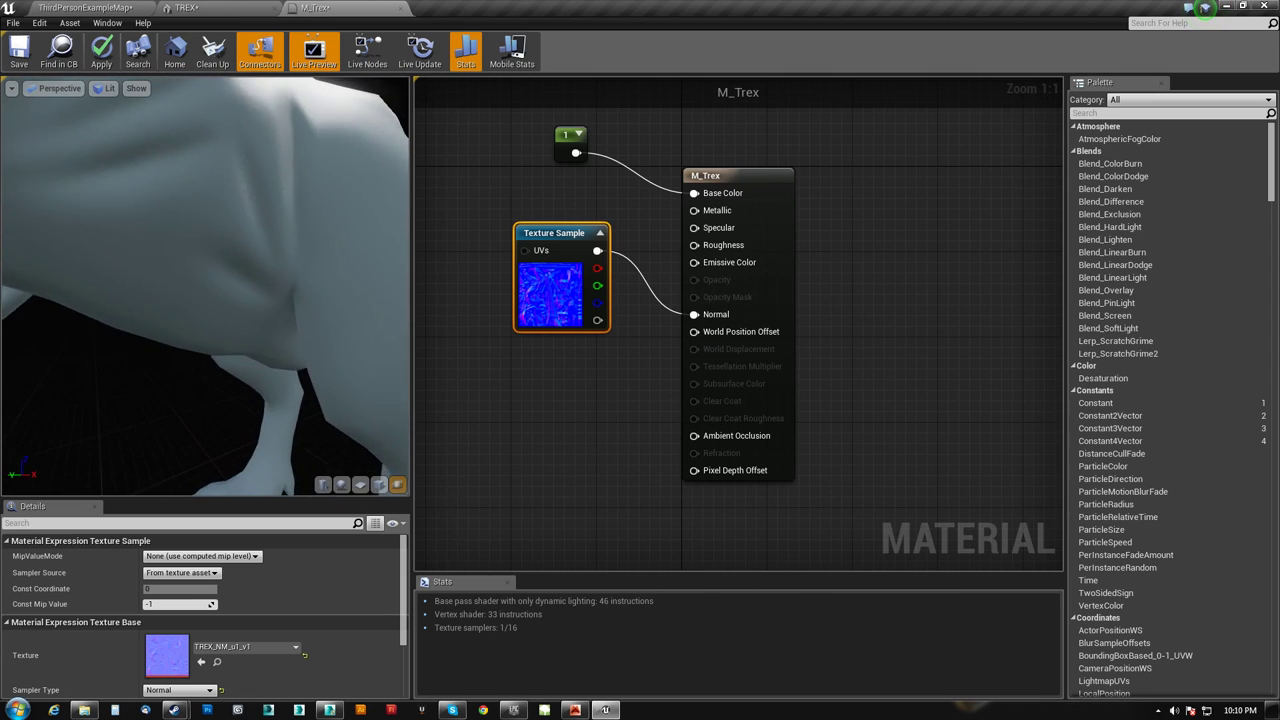
{"action": "right_click_drag", "start_coordinate": [140, 262], "coordinate": [140, 305]}
{"action": "left_click_drag", "start_coordinate": [140, 305], "coordinate": [202, 370]}
{"action": "right_click_drag", "start_coordinate": [292, 260], "coordinate": [292, 300]}
{"action": "right_click_drag", "start_coordinate": [257, 375], "coordinate": [257, 314]}
{"action": "left_click_drag", "start_coordinate": [257, 314], "coordinate": [195, 305]}
{"action": "left_click_drag", "start_coordinate": [245, 340], "coordinate": [318, 362]}
{"action": "key", "text": "l"}
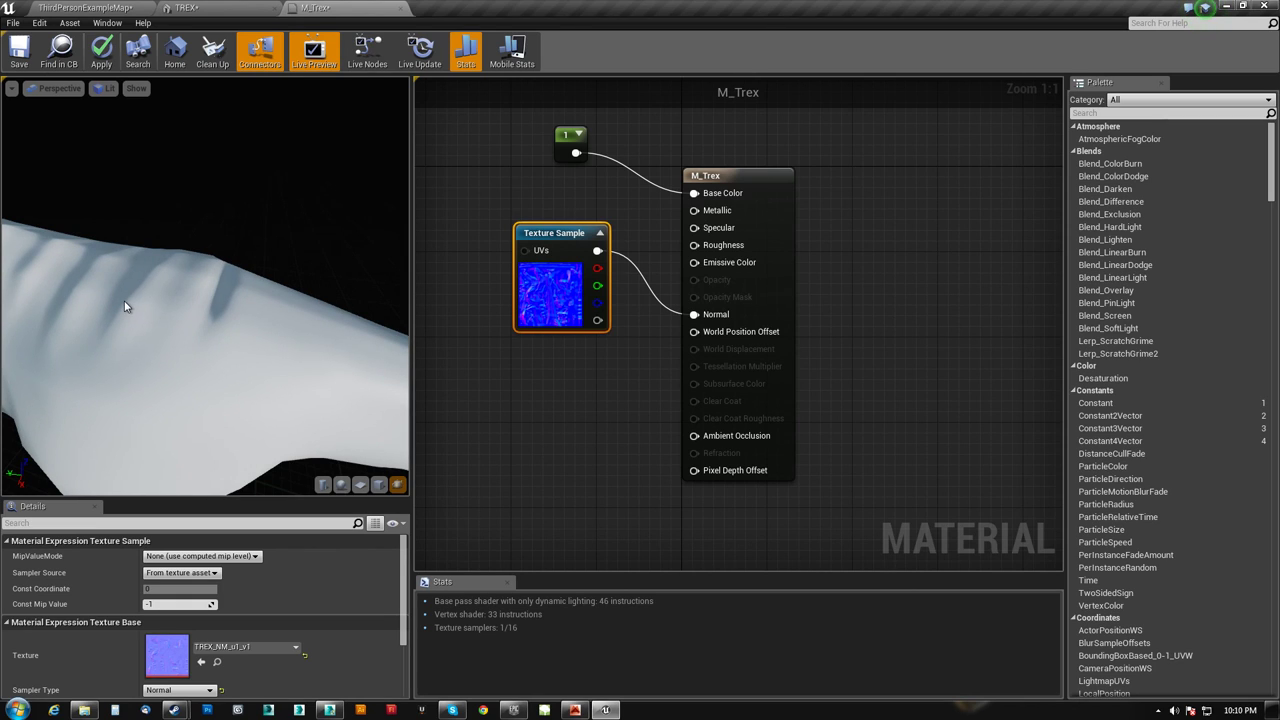
Step: Inspect the normal map over the whole T-rex in the material preview, from the tail and arms around to the head
{"action": "scroll", "coordinate": [138, 297], "scroll_direction": "down", "scroll_amount": 6}
{"action": "scroll", "coordinate": [214, 352], "scroll_direction": "up", "scroll_amount": 3}
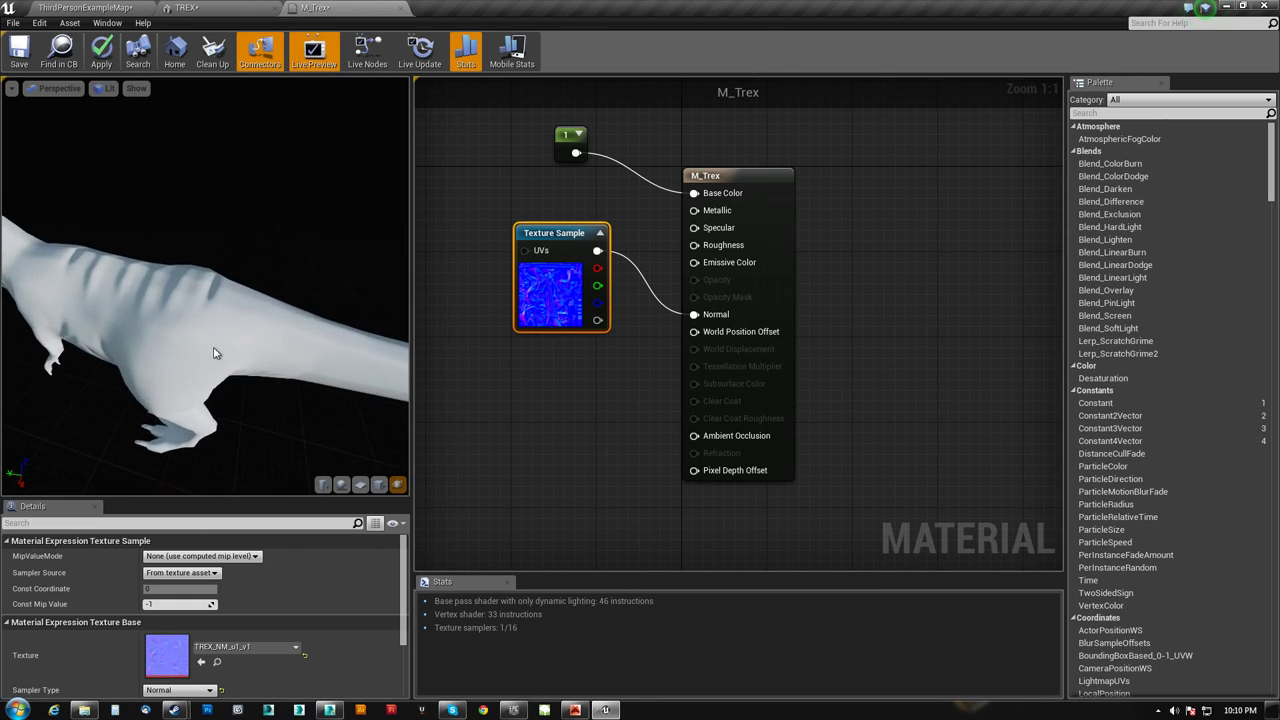
{"action": "left_click_drag", "start_coordinate": [214, 352], "coordinate": [469, 270]}
{"action": "mouse_move", "coordinate": [268, 237]}
{"action": "left_mouse_down"}
{"action": "mouse_move", "coordinate": [360, 250]}
{"action": "mouse_move", "coordinate": [180, 258]}
{"action": "left_mouse_up"}
{"action": "scroll", "coordinate": [303, 237], "scroll_direction": "up", "scroll_amount": 6}
{"action": "left_click_drag", "start_coordinate": [210, 298], "coordinate": [216, 307]}
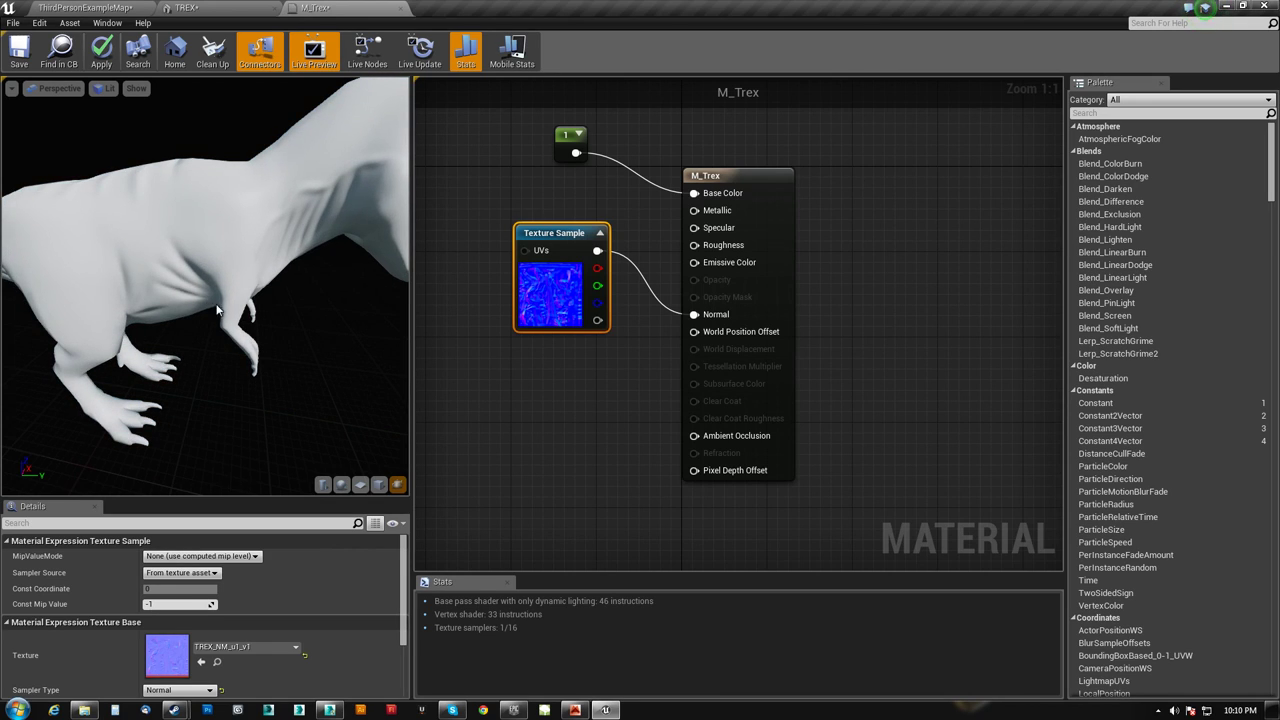
{"action": "scroll", "coordinate": [195, 350], "scroll_direction": "down", "scroll_amount": 5}
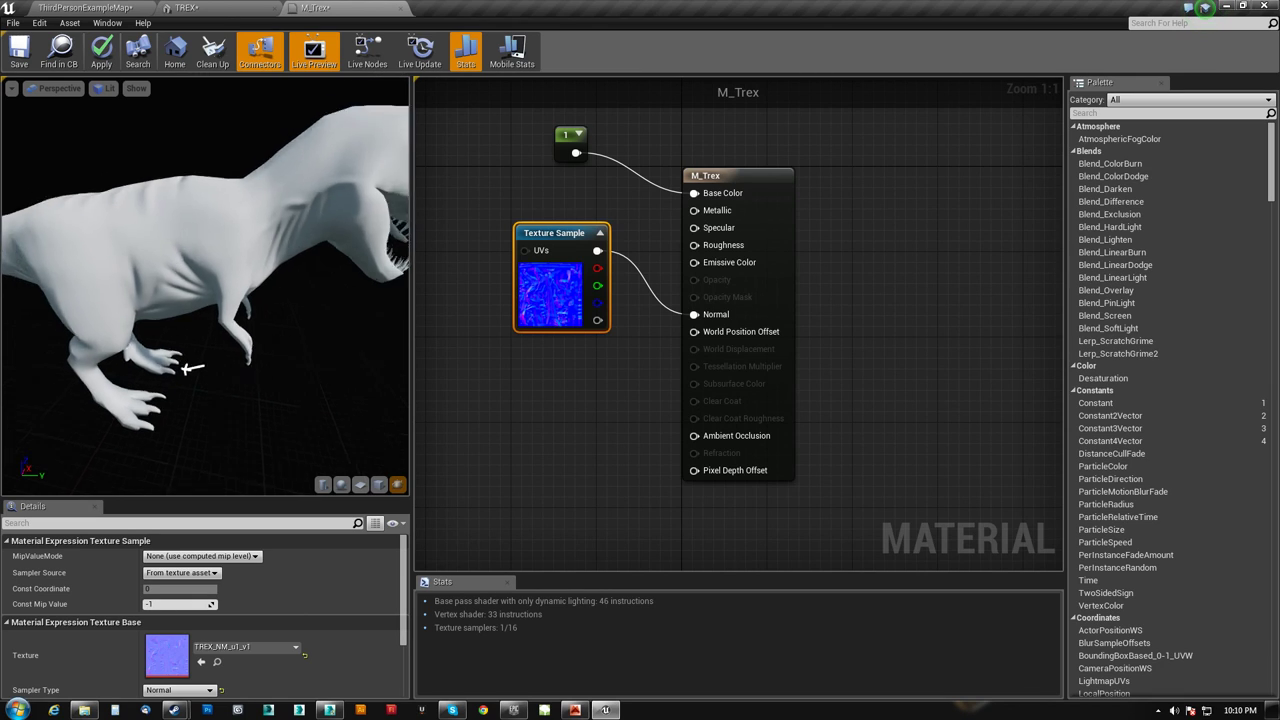
{"action": "left_click_drag", "start_coordinate": [199, 338], "coordinate": [409, 346]}
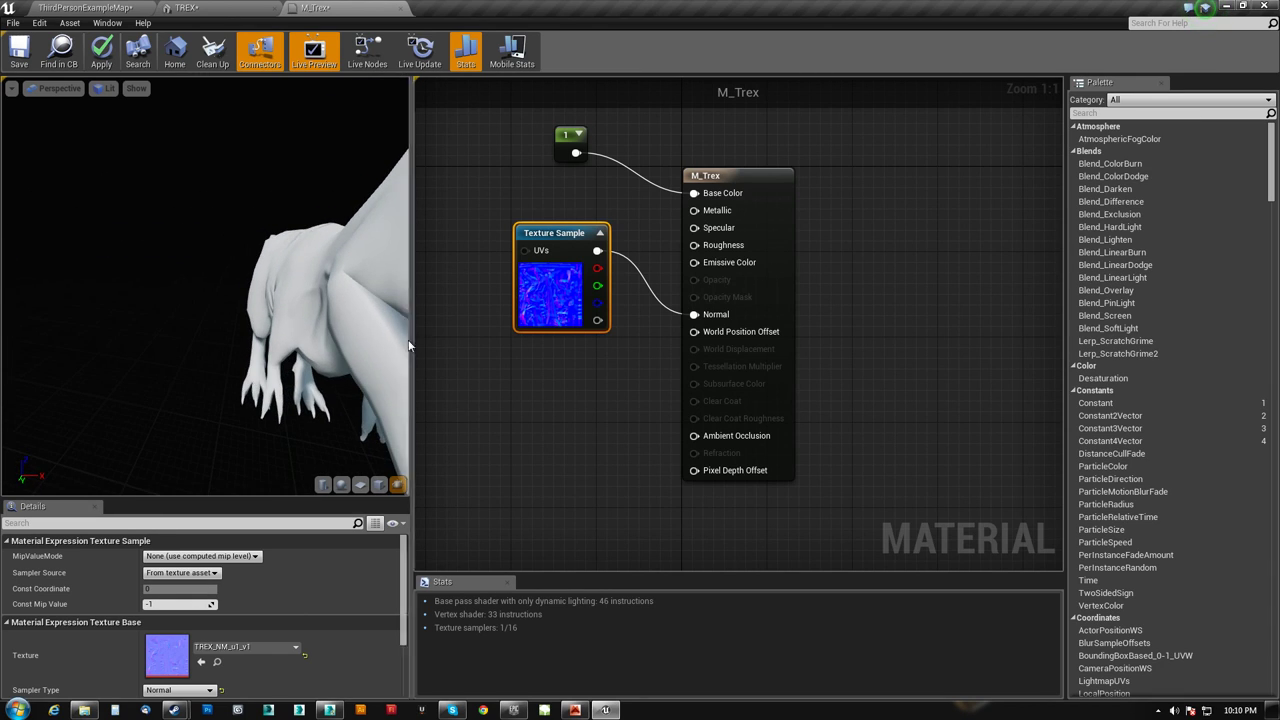
{"action": "mouse_move", "coordinate": [316, 335]}
{"action": "left_mouse_down"}
{"action": "mouse_move", "coordinate": [350, 336]}
{"action": "mouse_move", "coordinate": [210, 338]}
{"action": "mouse_move", "coordinate": [320, 336]}
{"action": "mouse_move", "coordinate": [303, 331]}
{"action": "left_mouse_up"}
{"action": "scroll", "coordinate": [320, 336], "scroll_direction": "down", "scroll_amount": 5}
{"action": "scroll", "coordinate": [303, 331], "scroll_direction": "up", "scroll_amount": 3}
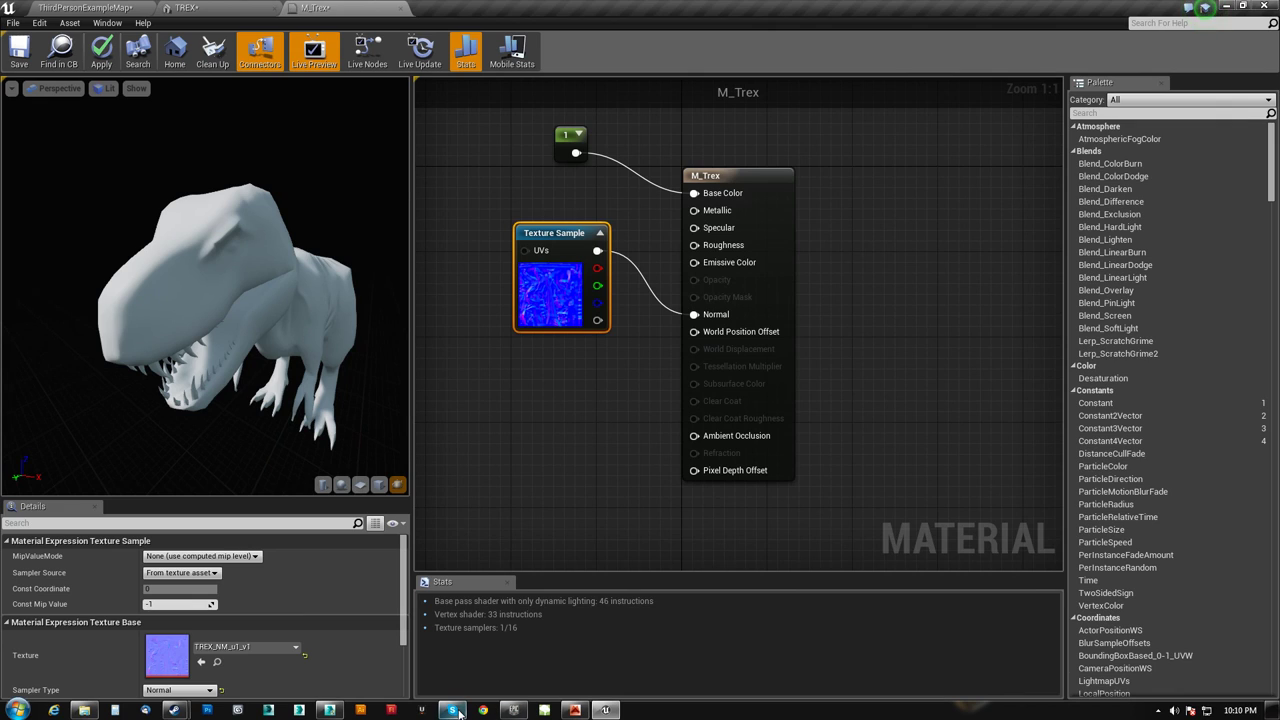
Step: Switch to 3ds Max and display tRex_0 shaded with its checker pattern in the viewport
{"action": "left_click", "coordinate": [332, 710]}
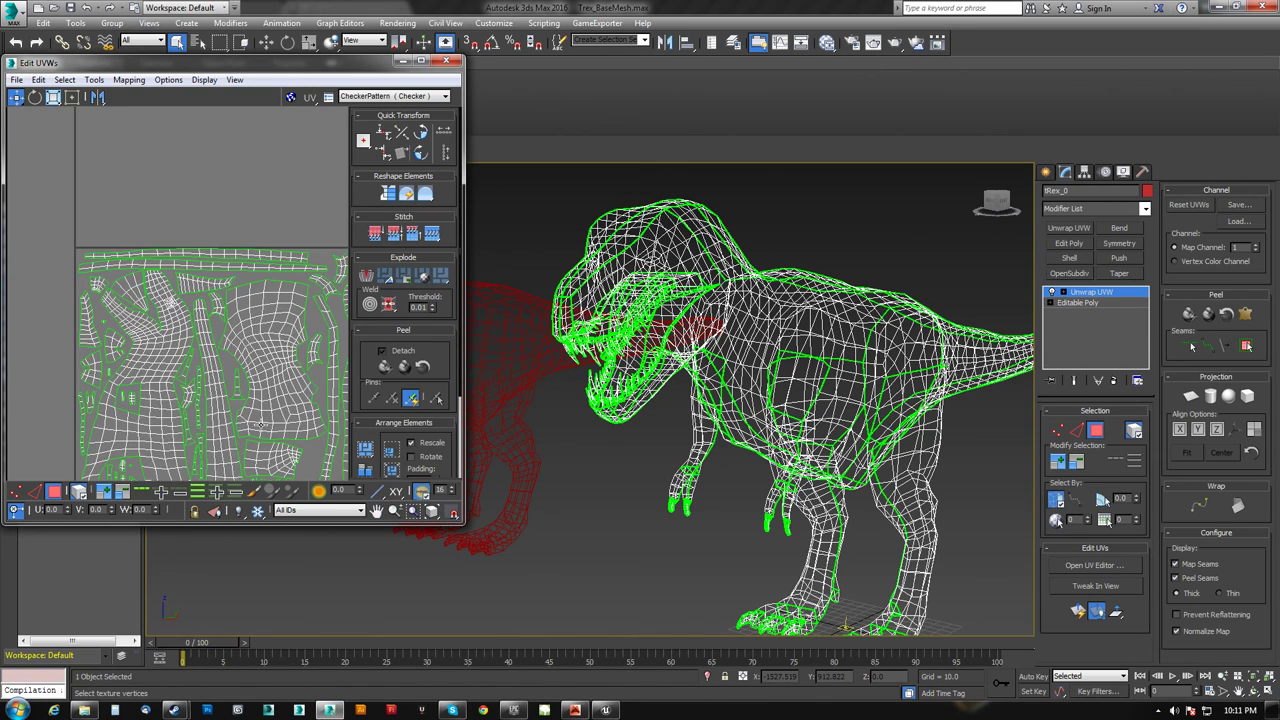
{"action": "middle_click_drag", "start_coordinate": [260, 425], "coordinate": [259, 321]}
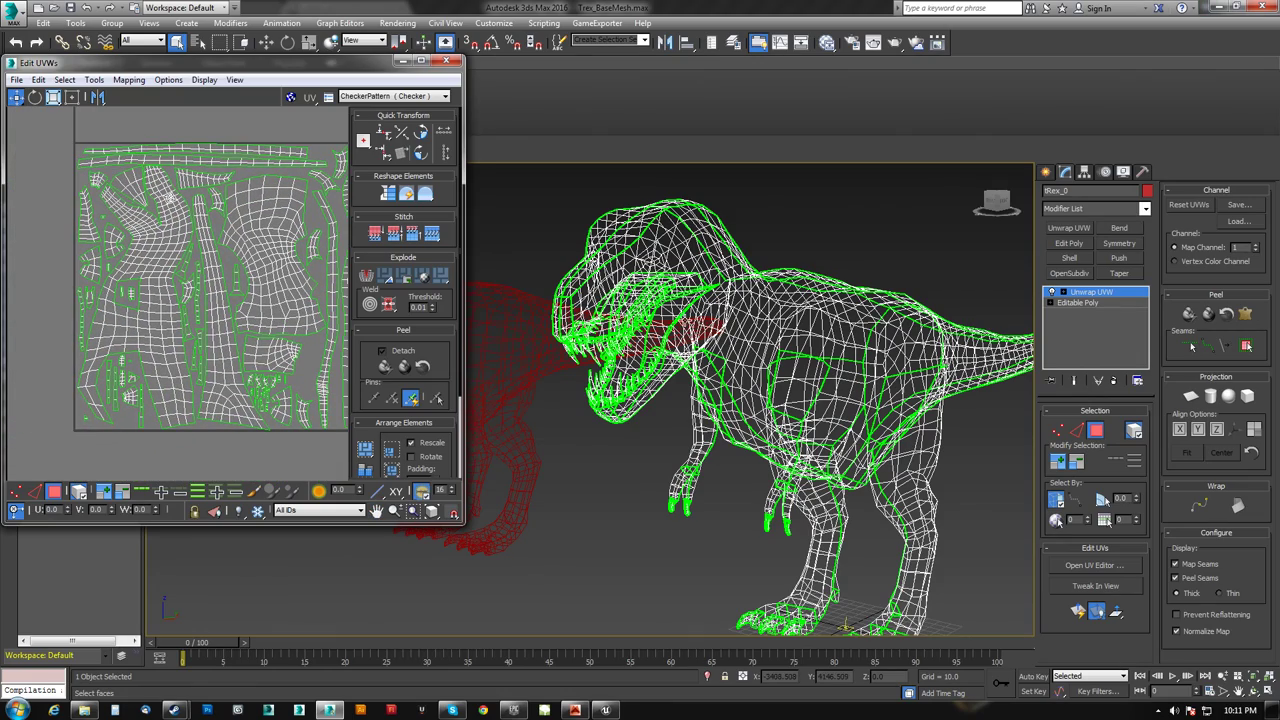
{"action": "mouse_move", "coordinate": [800, 335]}
{"action": "middle_mouse_down", "text": "alt"}
{"action": "mouse_move", "coordinate": [711, 343]}
{"action": "mouse_move", "coordinate": [766, 398]}
{"action": "middle_mouse_up", "text": "alt"}
{"action": "key", "text": "F3"}
{"action": "scroll", "coordinate": [766, 398], "scroll_direction": "up", "scroll_amount": 5}
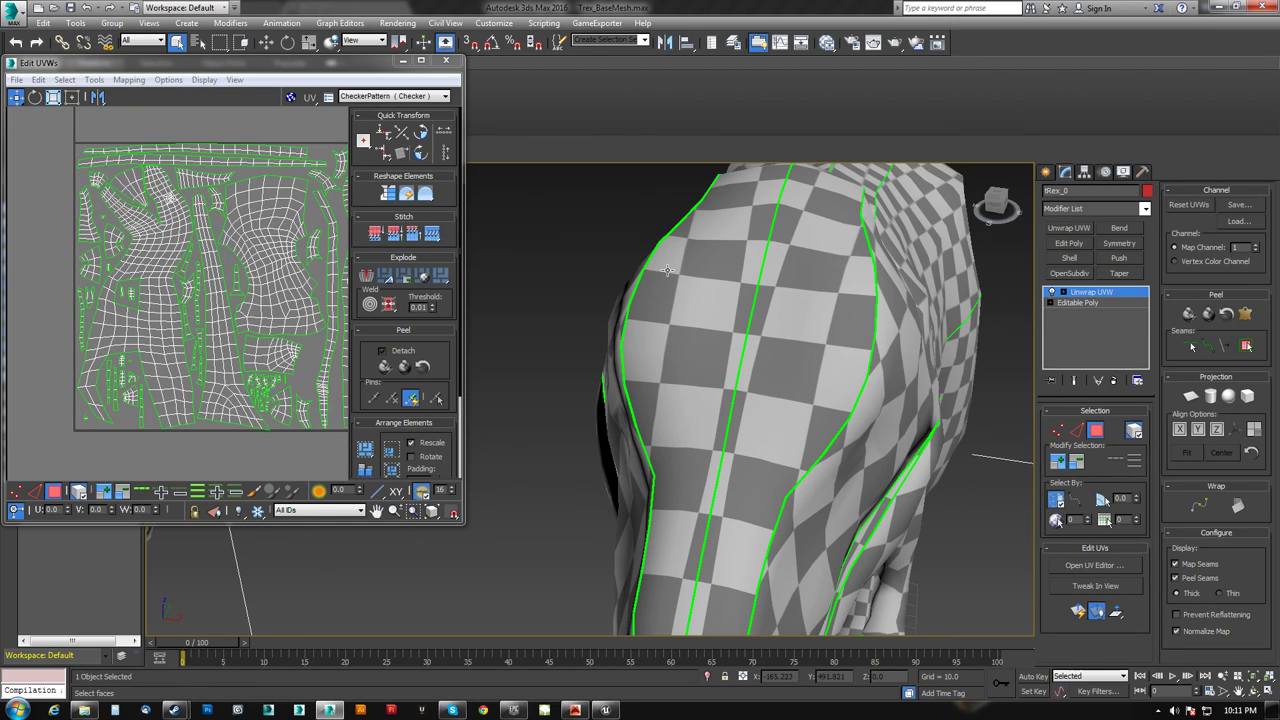
Step: Examine the UV seams and checker pattern along the T-rex's centre line, snout, back and open mouth
{"action": "middle_click_drag", "start_coordinate": [742, 341], "coordinate": [692, 354], "text": "alt"}
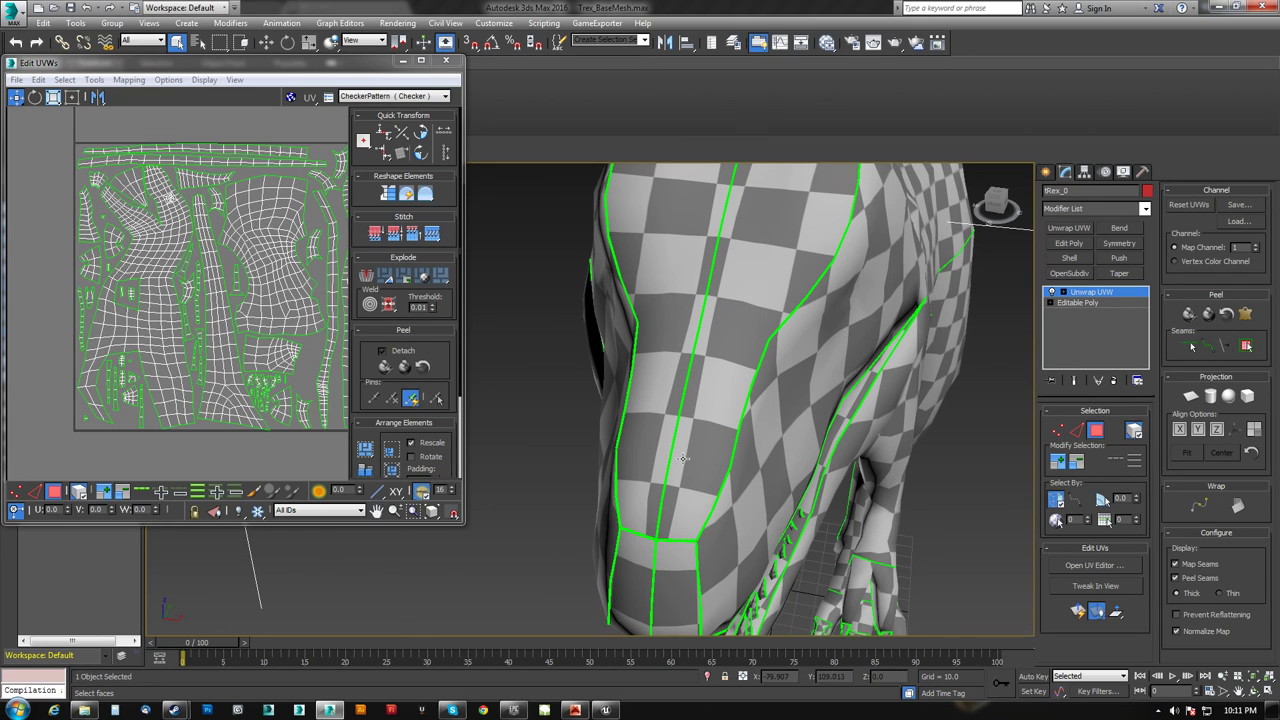
{"action": "middle_click_drag", "start_coordinate": [674, 532], "coordinate": [683, 343], "text": "alt"}
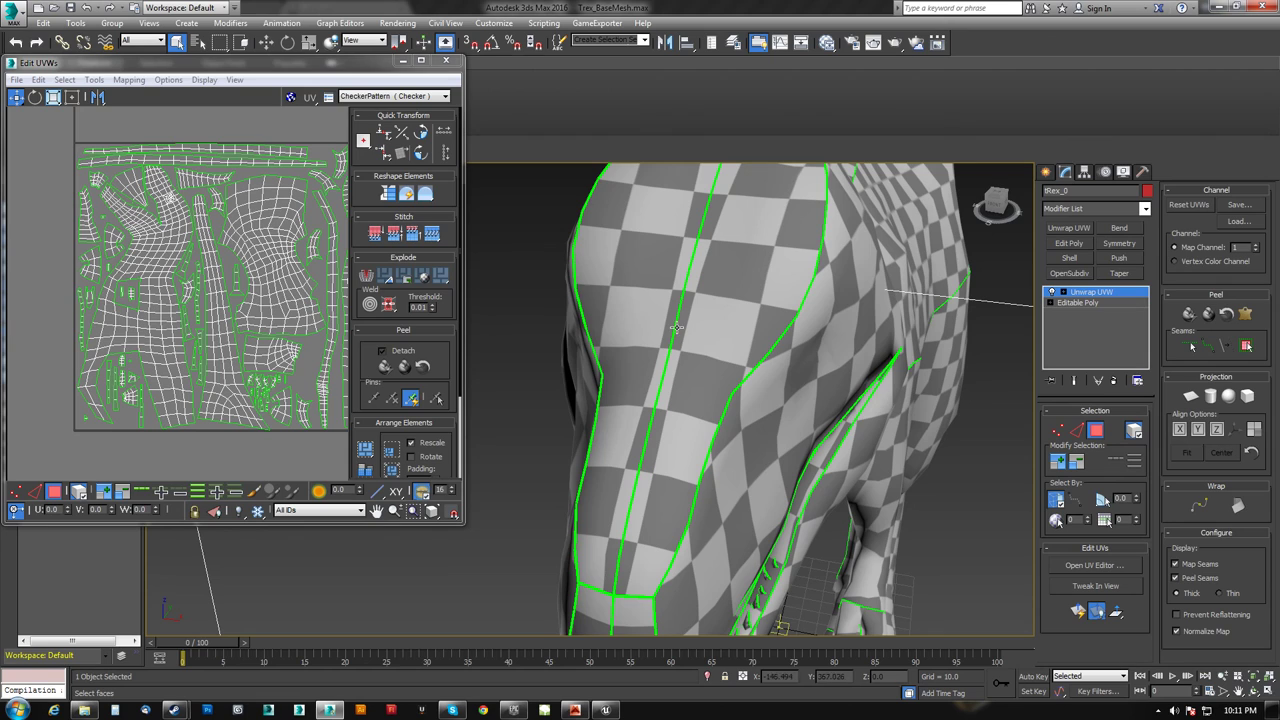
{"action": "middle_click_drag", "start_coordinate": [723, 203], "coordinate": [640, 422], "text": "alt"}
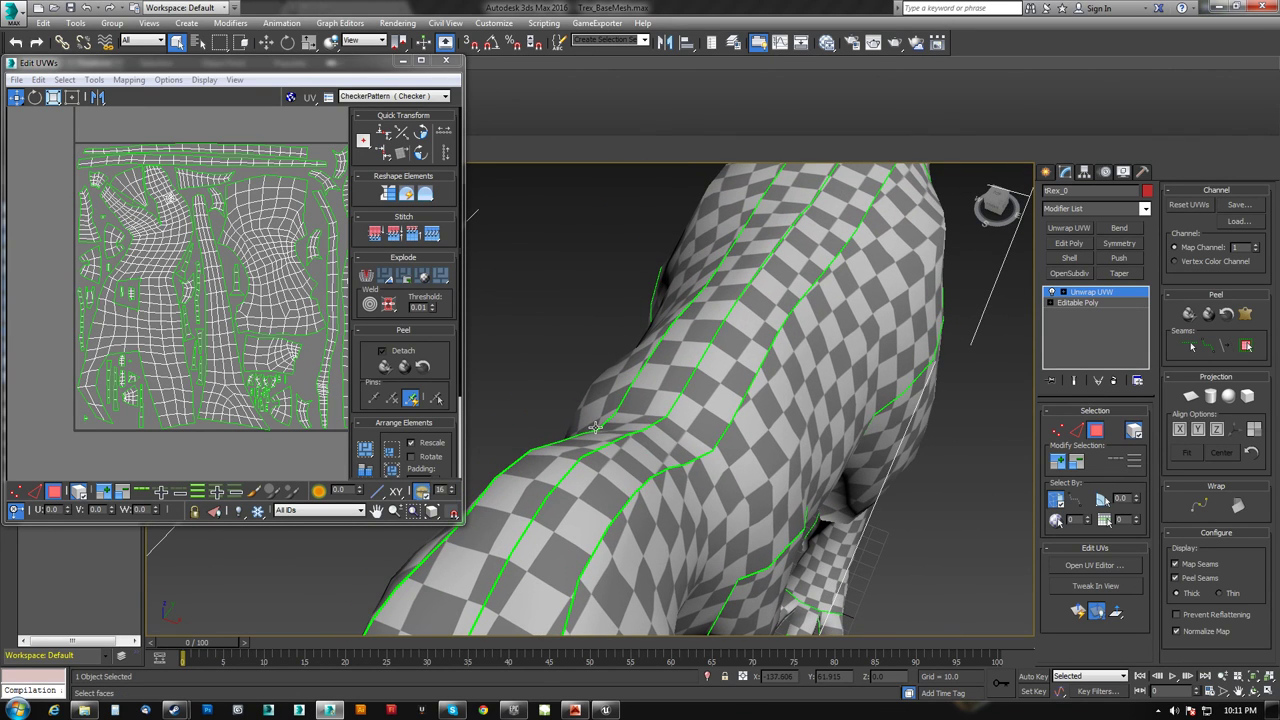
{"action": "middle_click_drag", "start_coordinate": [838, 189], "coordinate": [800, 229], "text": "alt"}
{"action": "scroll", "coordinate": [804, 367], "scroll_direction": "down", "scroll_amount": 6}
{"action": "middle_click_drag", "start_coordinate": [790, 352], "coordinate": [648, 412], "text": "alt"}
{"action": "scroll", "coordinate": [650, 306], "scroll_direction": "up", "scroll_amount": 8}
{"action": "scroll", "coordinate": [684, 284], "scroll_direction": "down", "scroll_amount": 10}
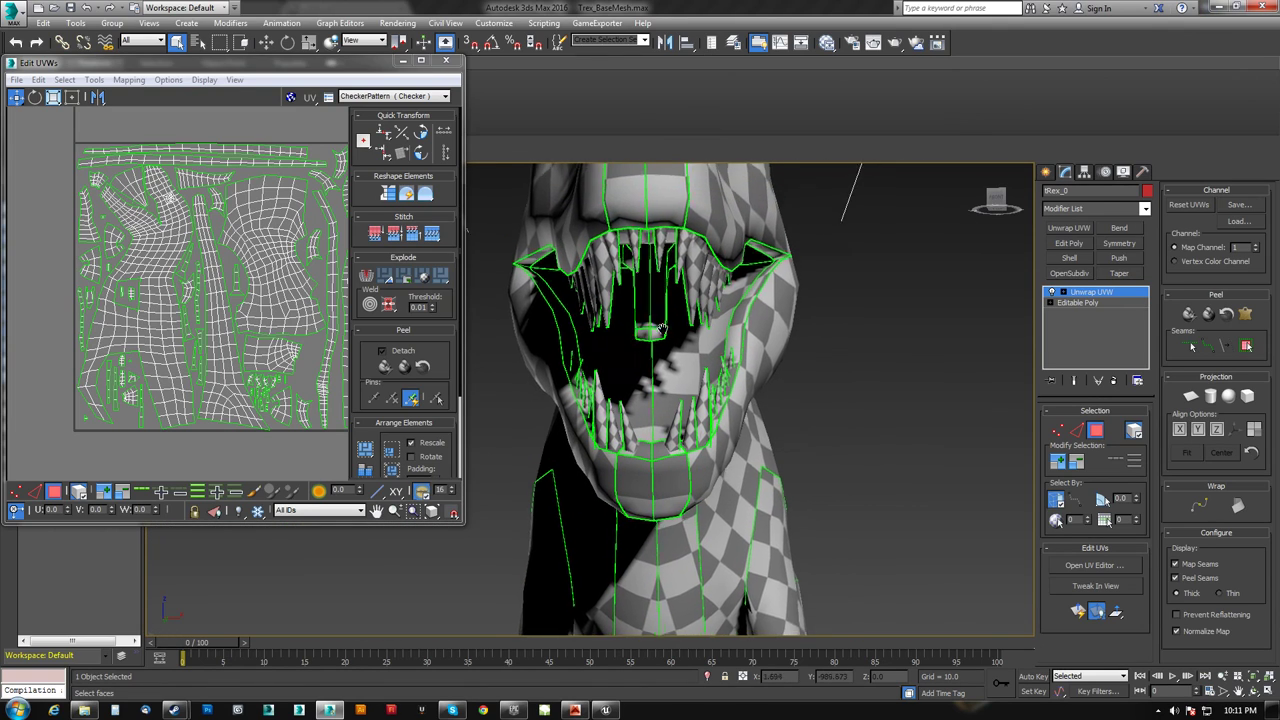
{"action": "middle_click_drag", "start_coordinate": [680, 310], "coordinate": [678, 358]}
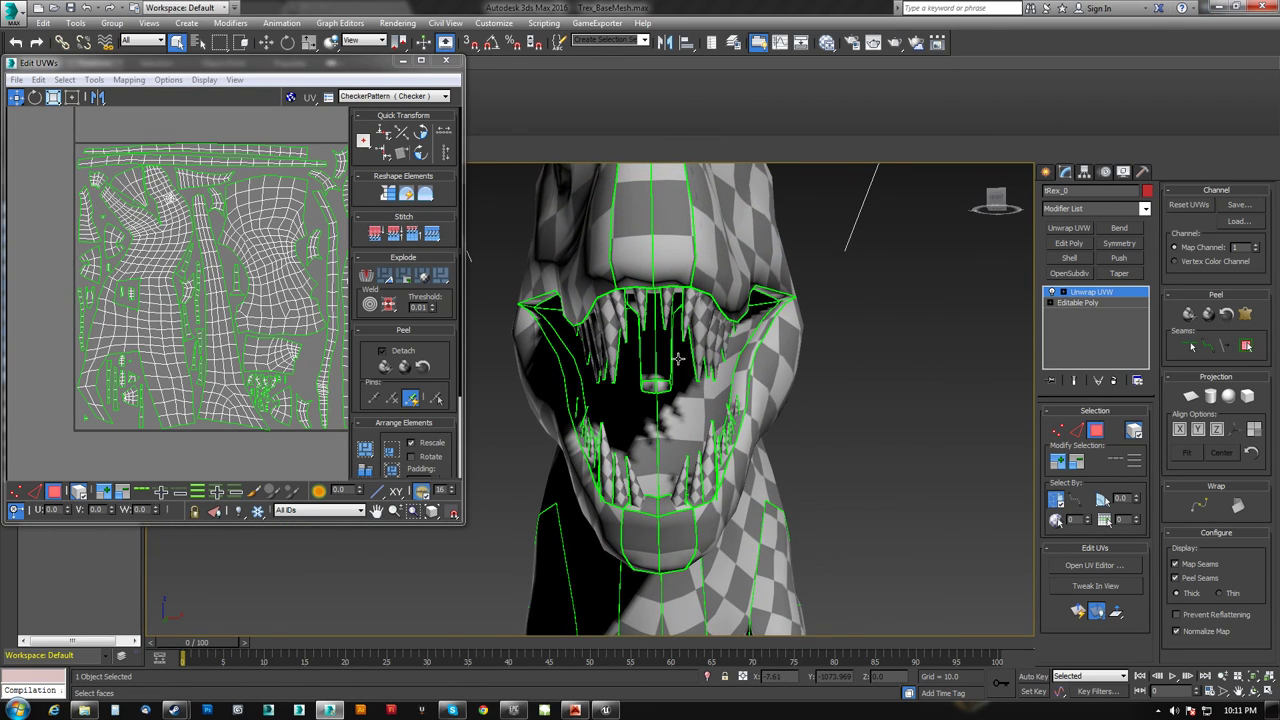